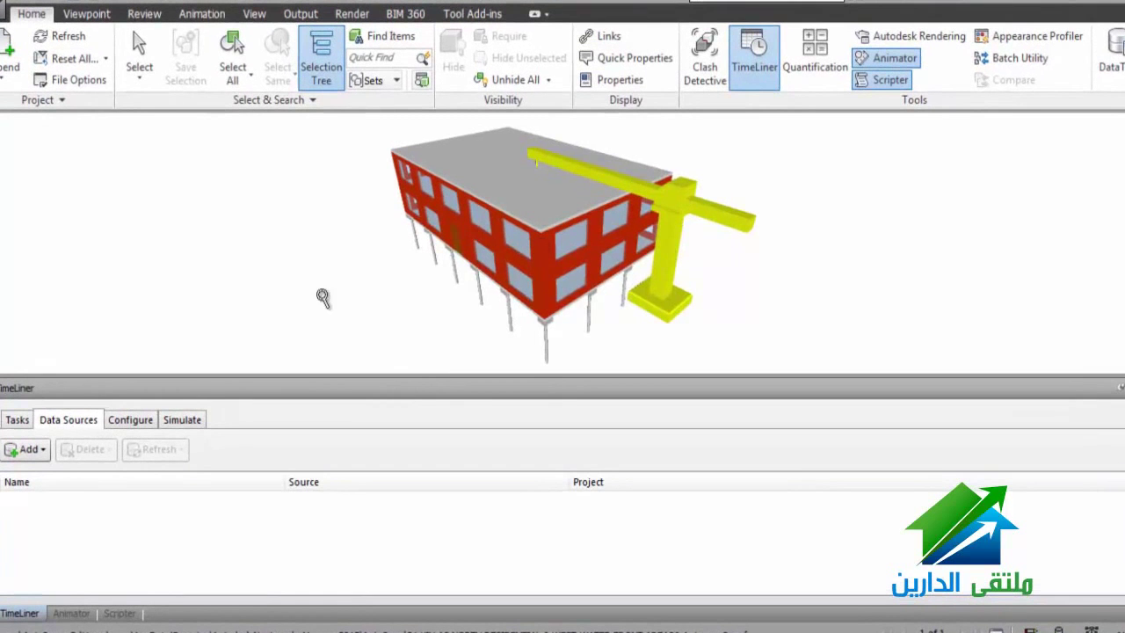
Play the TimeLiner simulation and pause at 12/17/2010, when the 02-Crane task appears at 3.24%.
{"action": "left_click", "coordinate": [182, 421]}
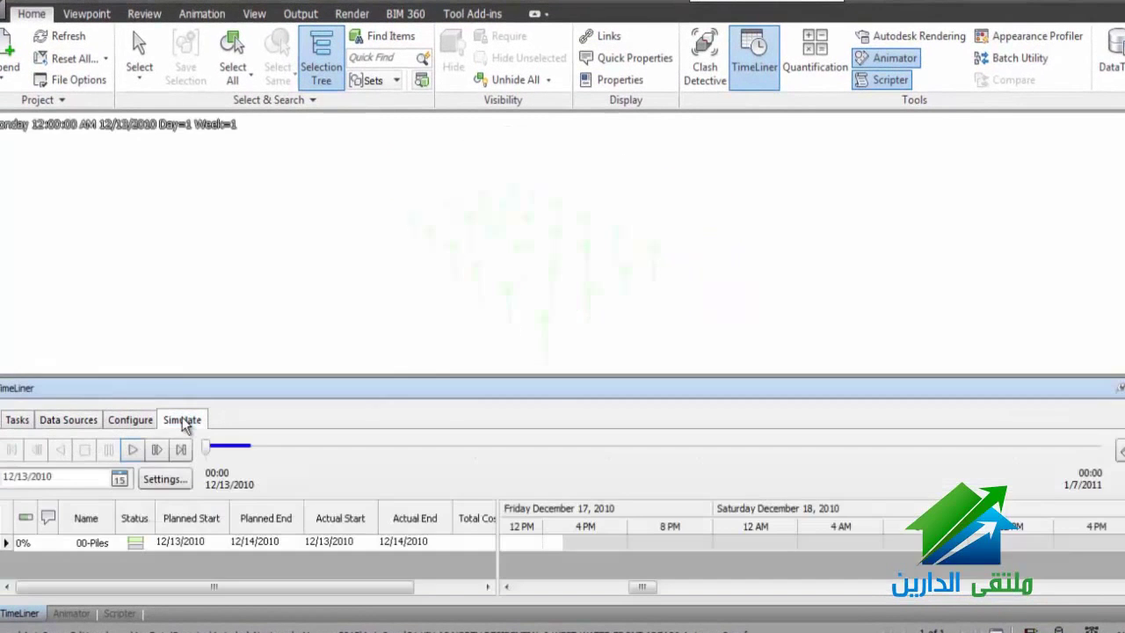
{"action": "left_click", "coordinate": [133, 460]}
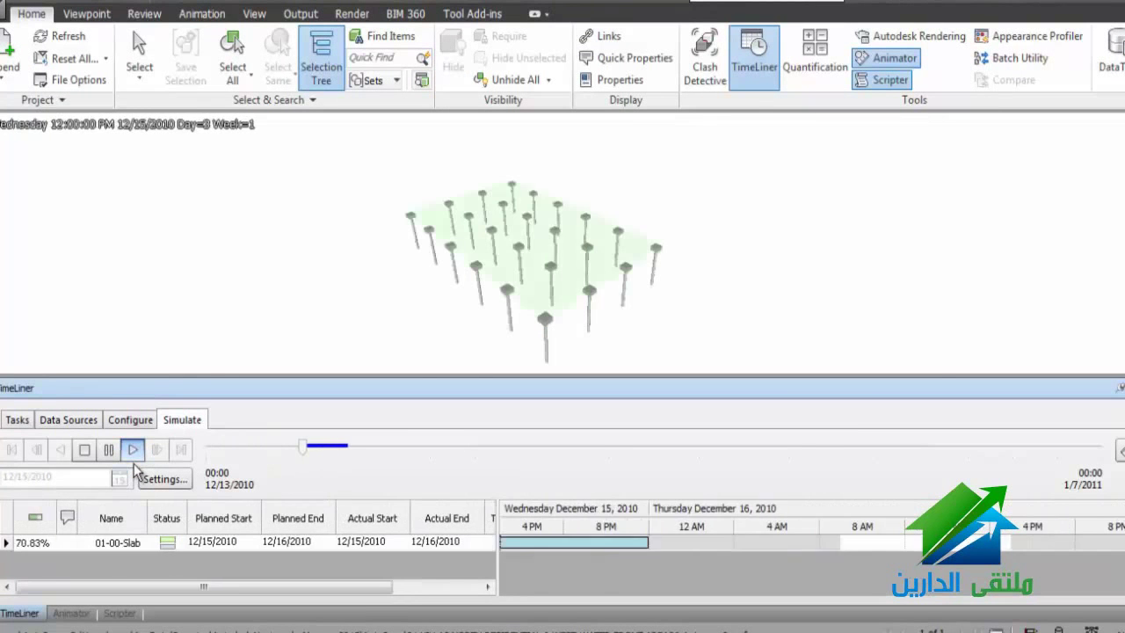
{"action": "left_click", "coordinate": [111, 455]}
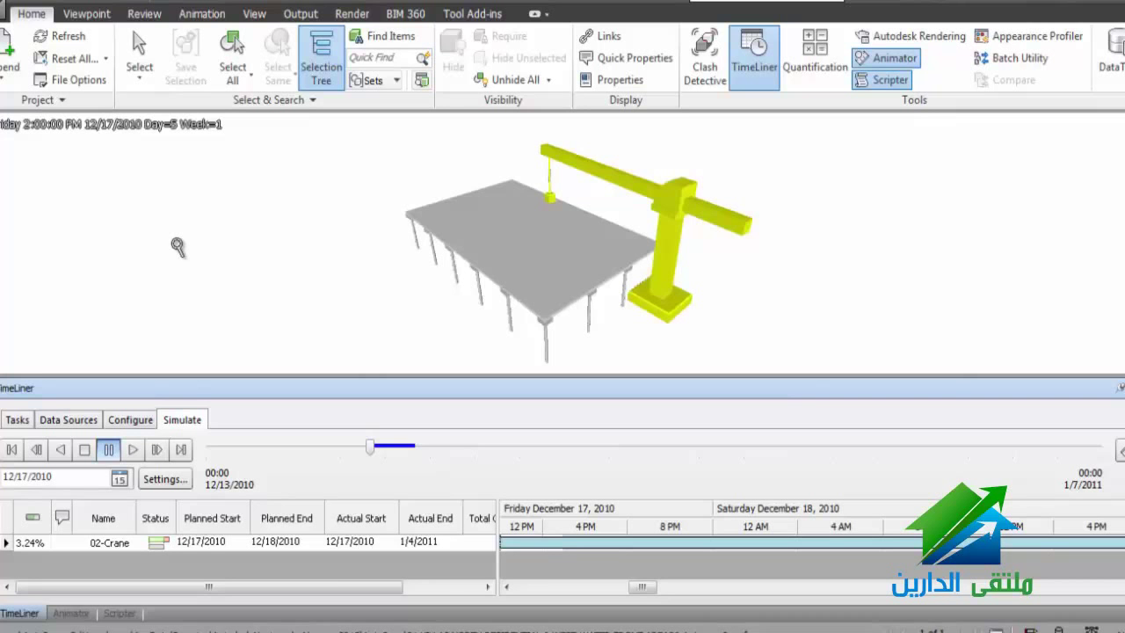
{"action": "left_click", "coordinate": [705, 83]}
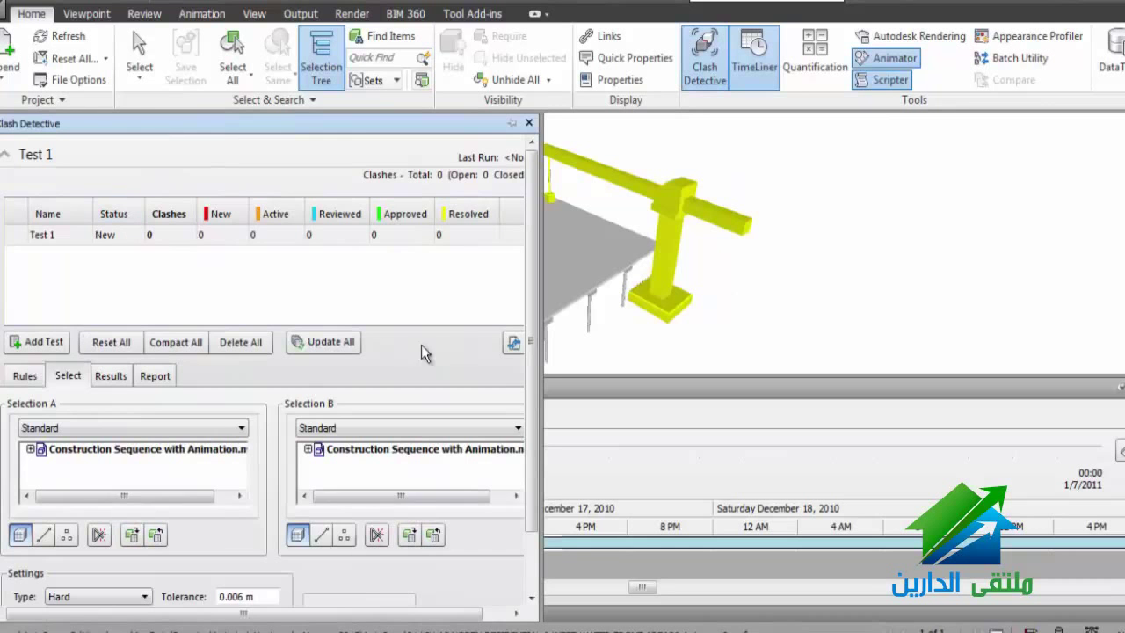
{"action": "left_click_drag", "start_coordinate": [530, 461], "coordinate": [528, 578]}
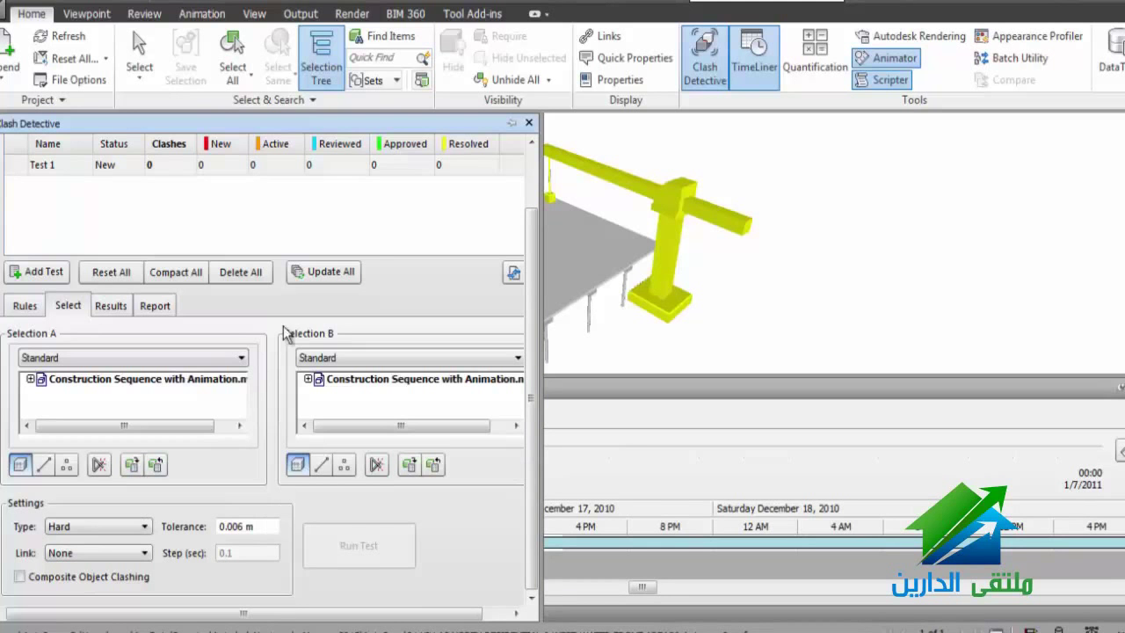
{"action": "left_click", "coordinate": [528, 122]}
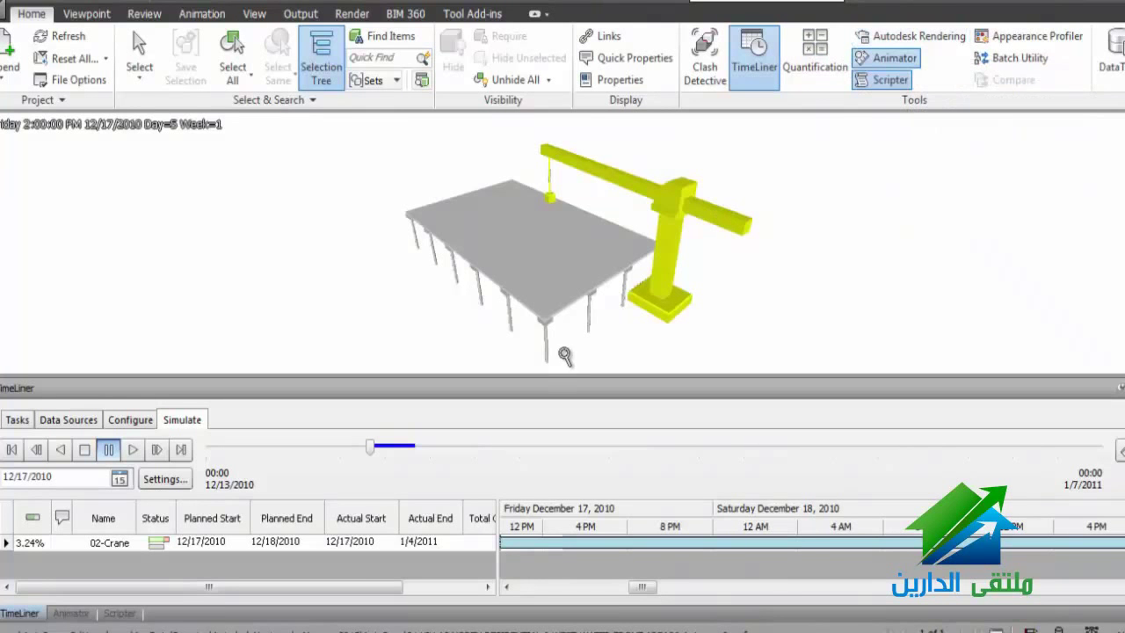
Inspect the crane base, toggle Scripter, then run the simulation to its 1/7/2011 finish.
{"action": "left_click_drag", "start_coordinate": [519, 311], "coordinate": [652, 267]}
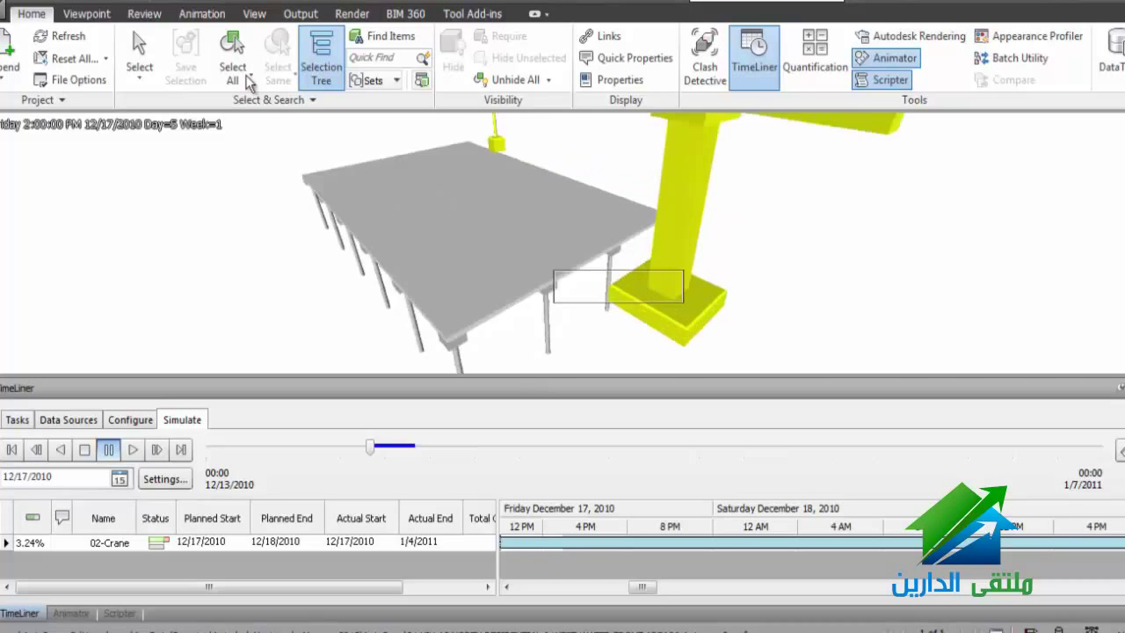
{"action": "mouse_move", "coordinate": [474, 253]}
{"action": "left_mouse_down"}
{"action": "mouse_move", "coordinate": [475, 277]}
{"action": "mouse_move", "coordinate": [384, 274]}
{"action": "left_mouse_up"}
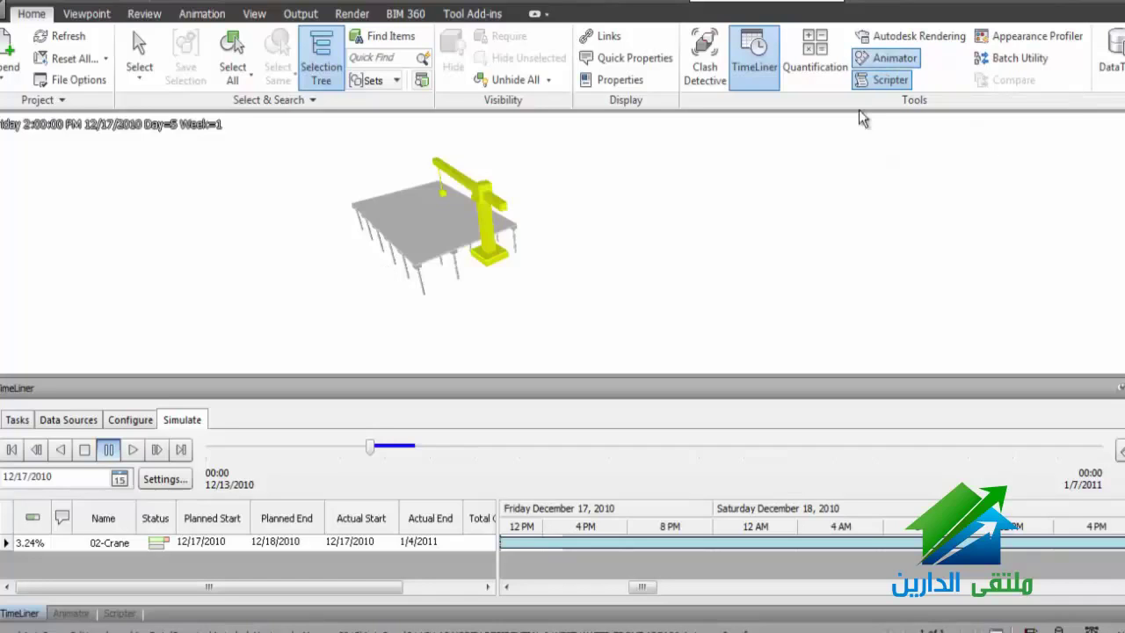
{"action": "left_click", "coordinate": [896, 75]}
{"action": "left_click", "coordinate": [132, 450]}
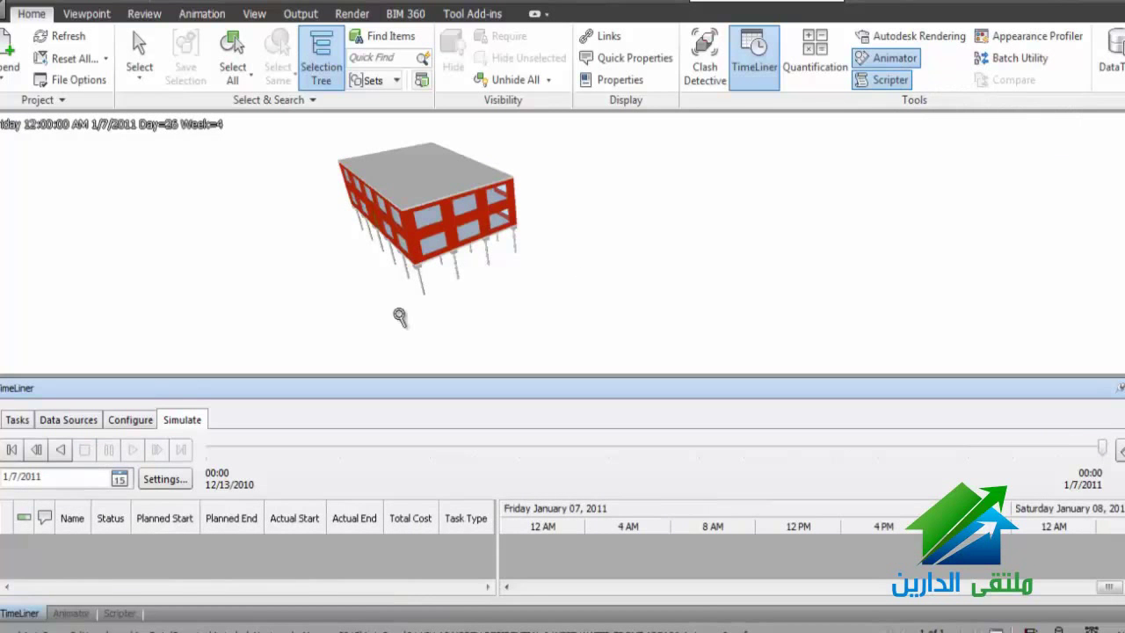
Review TimeLiner's Tasks and Simulate tabs, then show Animator Scene 1 with its Crane Boom animation.
{"action": "left_click", "coordinate": [878, 62]}
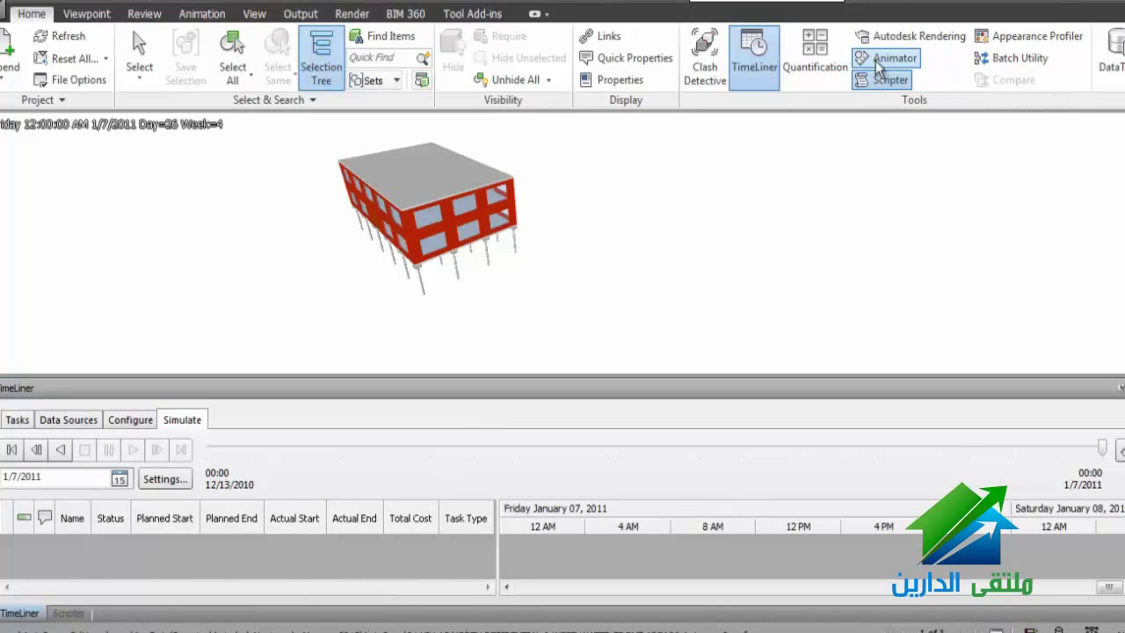
{"action": "left_click", "coordinate": [879, 62]}
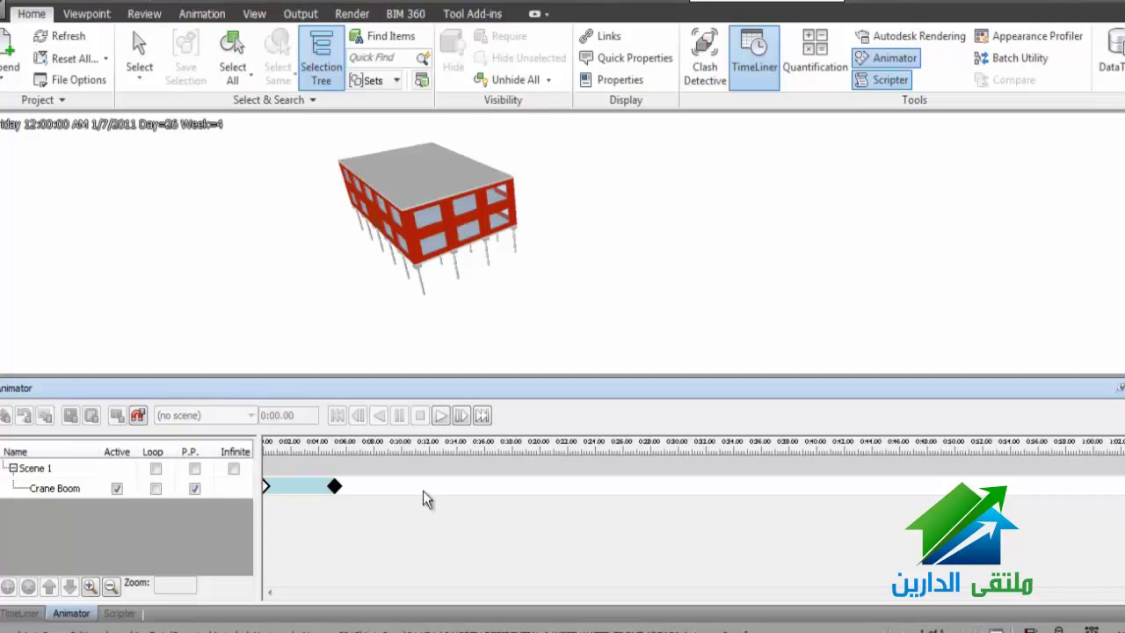
{"action": "left_click", "coordinate": [19, 614]}
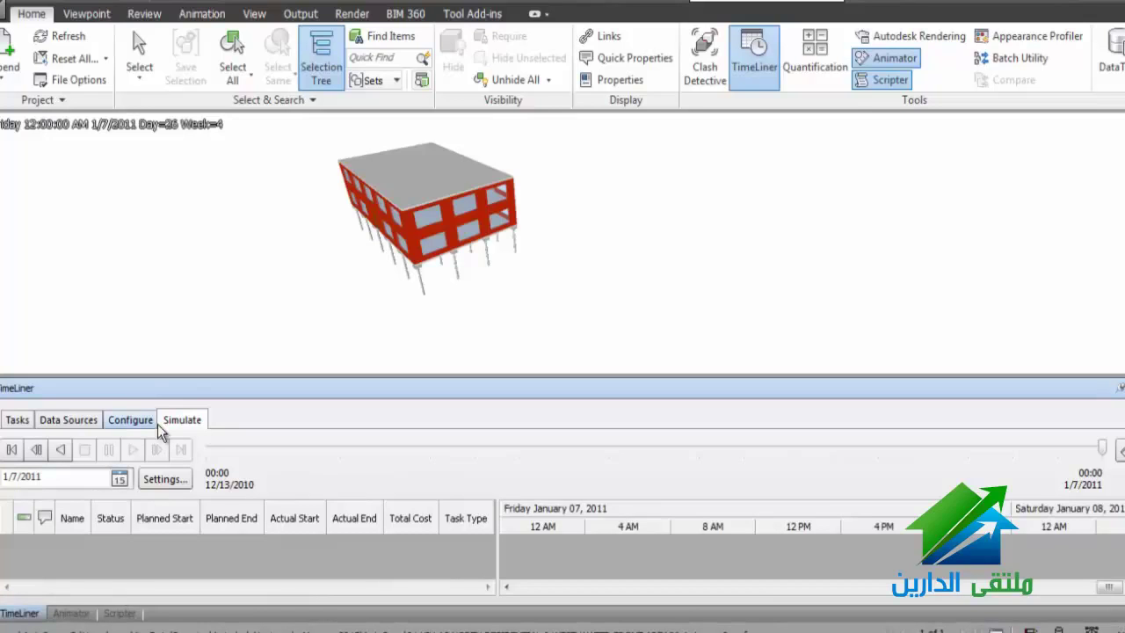
{"action": "left_click", "coordinate": [16, 422]}
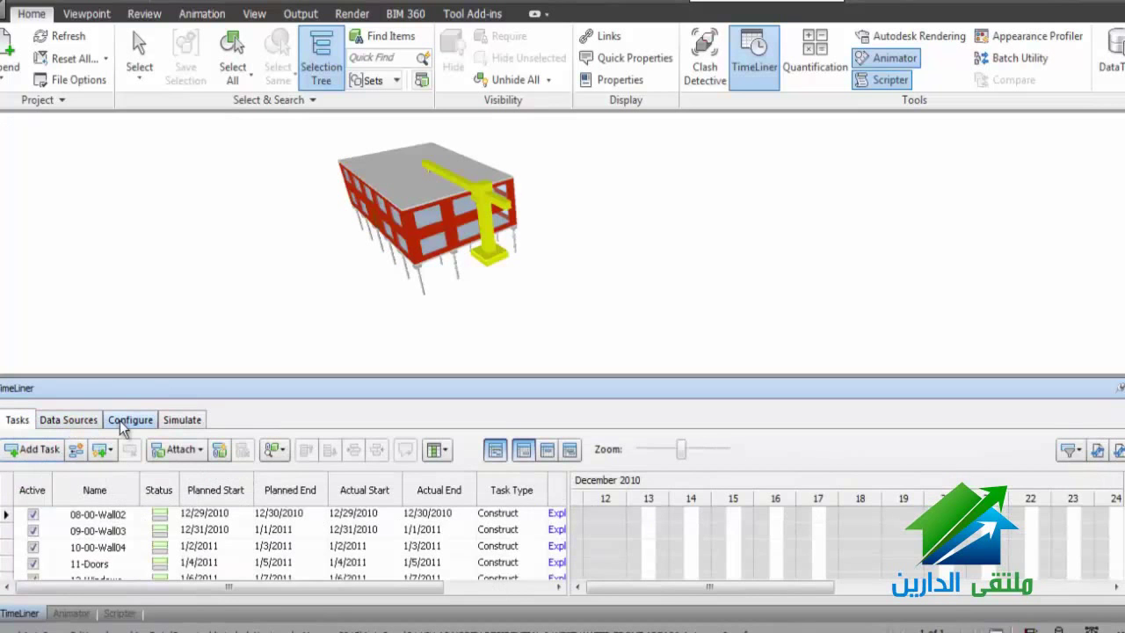
{"action": "left_click", "coordinate": [184, 425]}
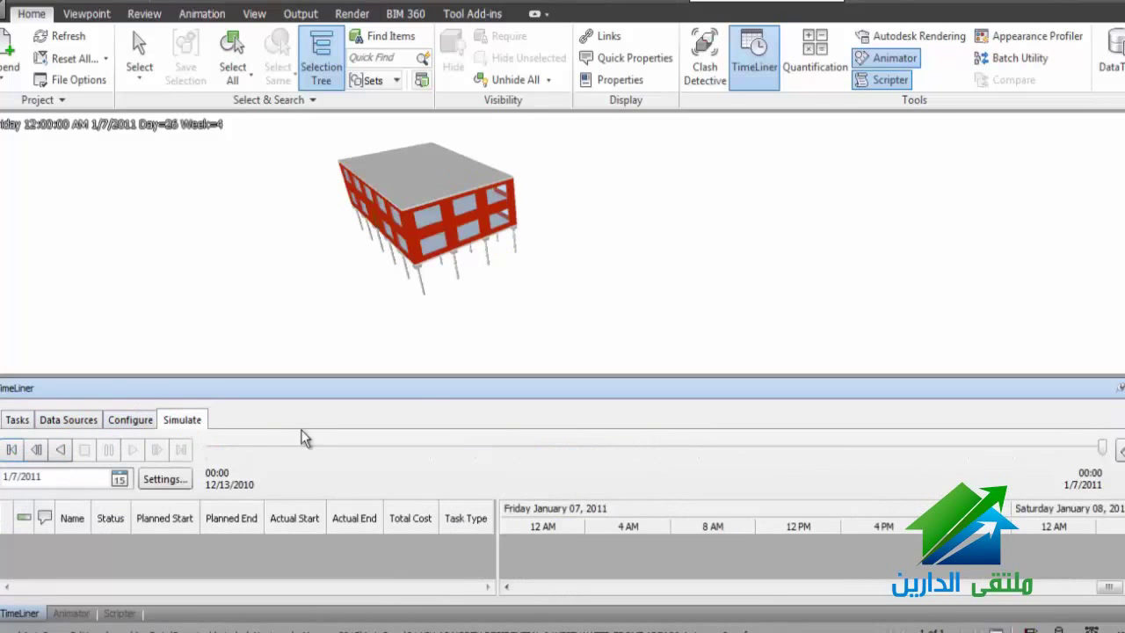
{"action": "left_click", "coordinate": [19, 423]}
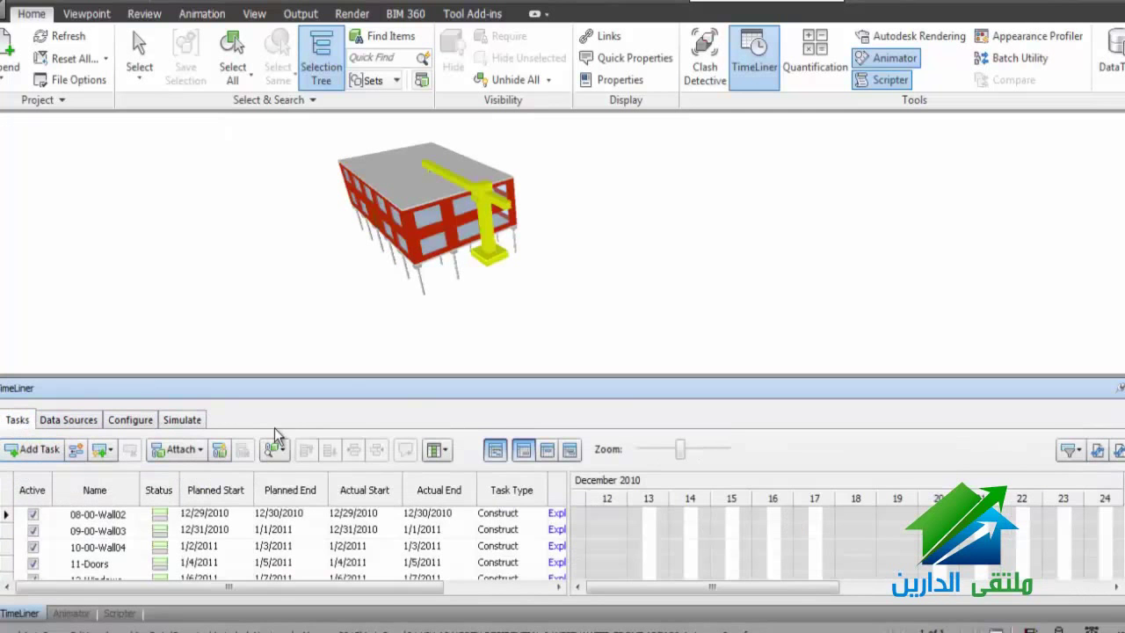
{"action": "left_click", "coordinate": [71, 613]}
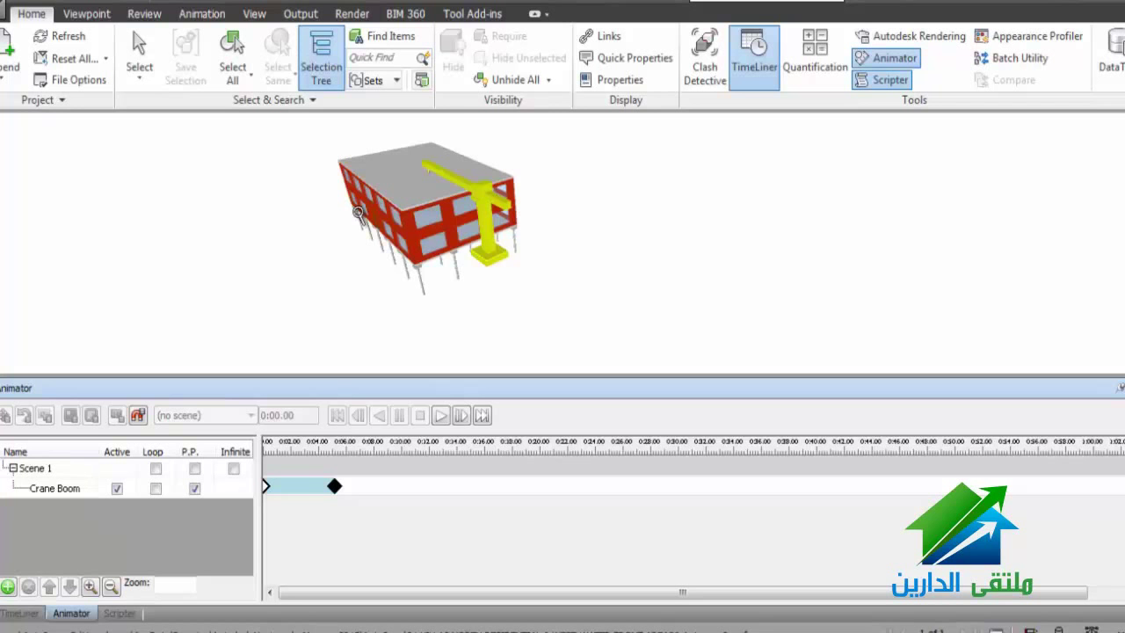
Zoom in and orbit to a close view of the building's long red facade.
{"action": "scroll", "coordinate": [395, 226], "scroll_direction": "up", "scroll_amount": 3}
{"action": "scroll", "coordinate": [394, 227], "scroll_direction": "up", "scroll_amount": 3}
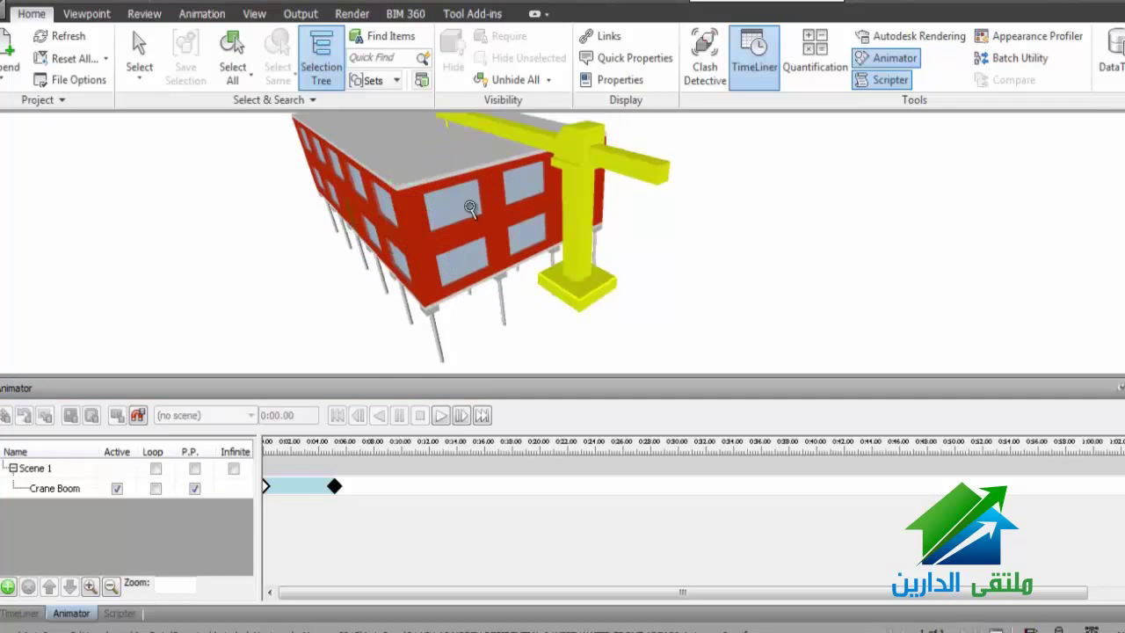
{"action": "mouse_move", "coordinate": [470, 208]}
{"action": "middle_mouse_down", "text": "shift"}
{"action": "mouse_move", "coordinate": [381, 173]}
{"action": "mouse_move", "coordinate": [246, 196]}
{"action": "middle_mouse_up", "text": "shift"}
{"action": "scroll", "coordinate": [246, 196], "scroll_direction": "up", "scroll_amount": 3}
{"action": "scroll", "coordinate": [246, 196], "scroll_direction": "up", "scroll_amount": 3}
{"action": "scroll", "coordinate": [246, 196], "scroll_direction": "up", "scroll_amount": 3}
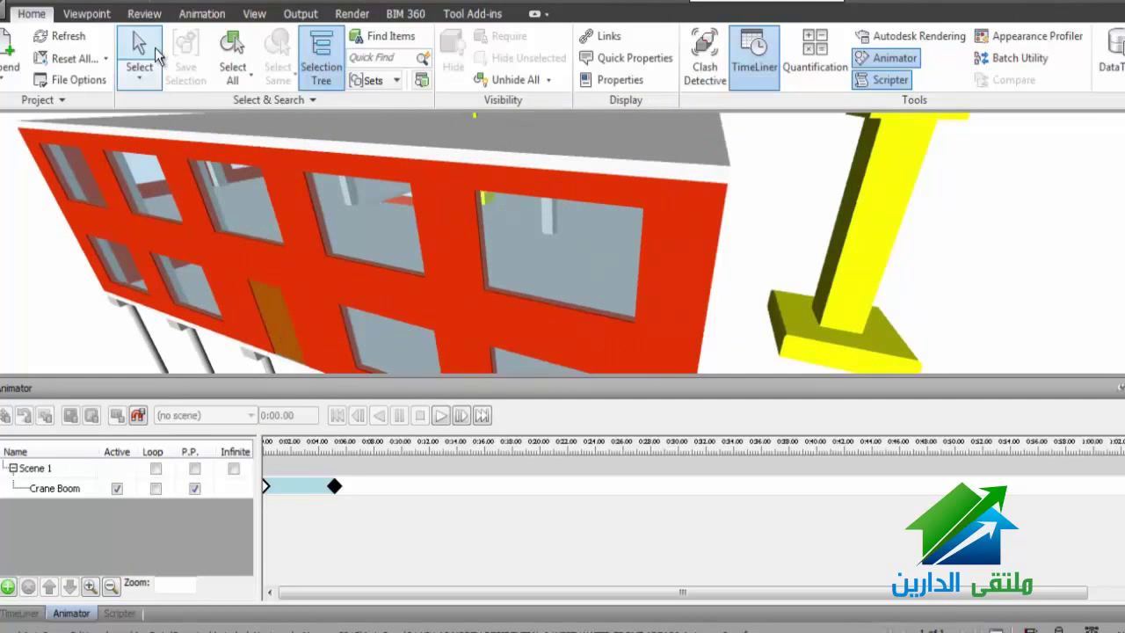
Select the door panel in the facade and pan so the facade fills the view.
{"action": "left_click", "coordinate": [155, 47]}
{"action": "left_click", "coordinate": [282, 341]}
{"action": "mouse_move", "coordinate": [282, 341]}
{"action": "middle_mouse_down"}
{"action": "mouse_move", "coordinate": [612, 254]}
{"action": "mouse_move", "coordinate": [459, 255]}
{"action": "middle_mouse_up"}
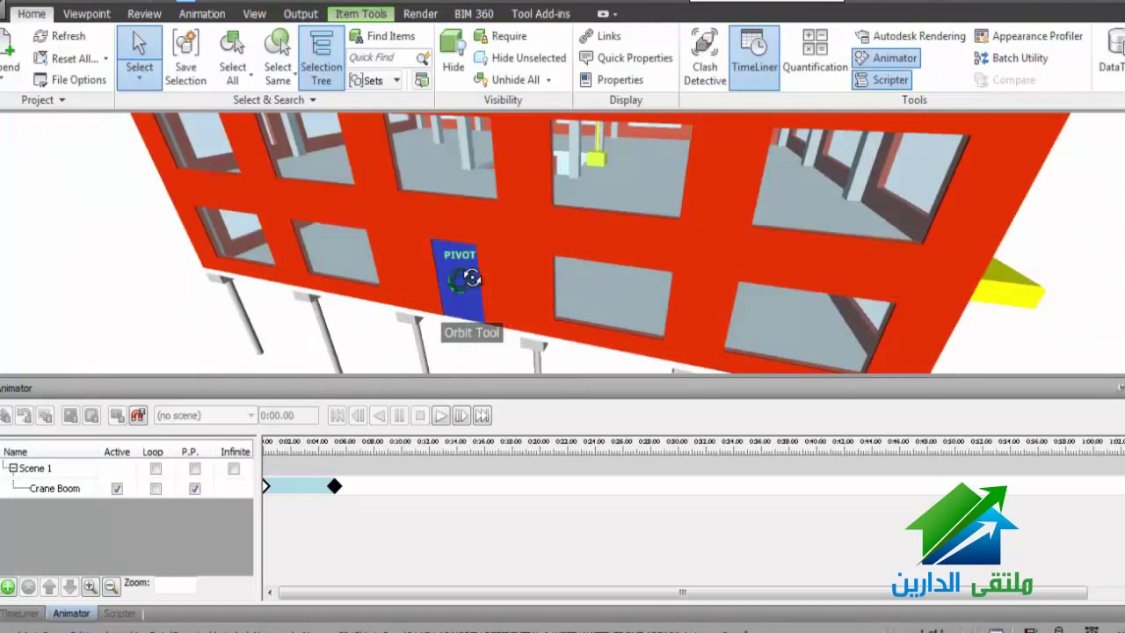
Add Scene 2 and give it Animation Set 1, built from the selected door panel.
{"action": "left_click", "coordinate": [7, 587]}
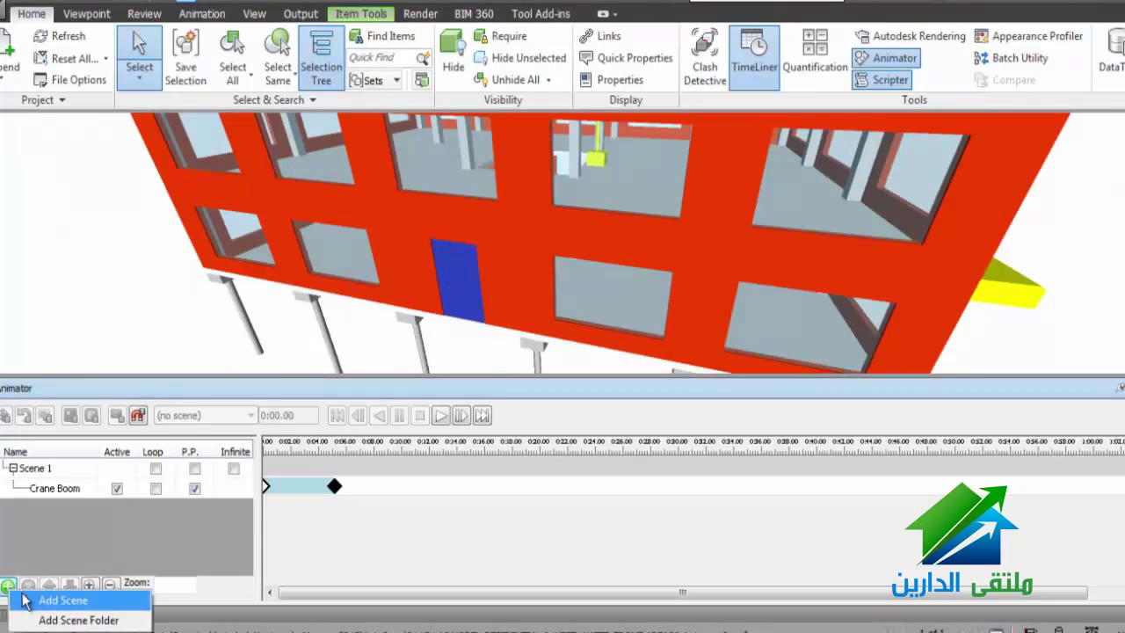
{"action": "left_click", "coordinate": [35, 597]}
{"action": "right_click", "coordinate": [57, 512]}
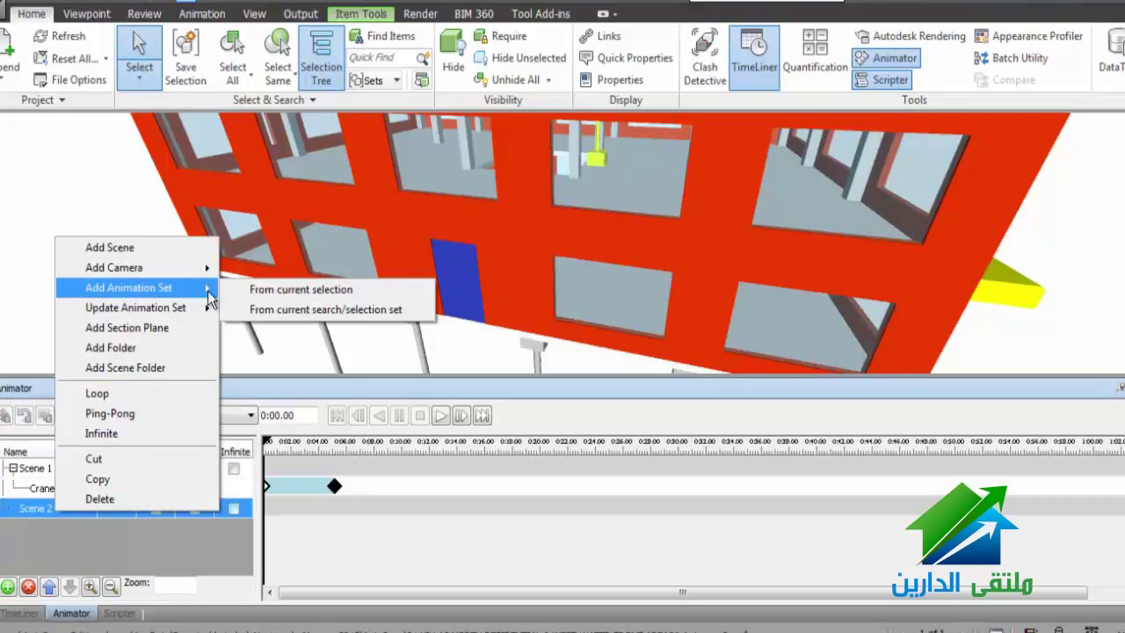
{"action": "mouse_move", "coordinate": [128, 287]}
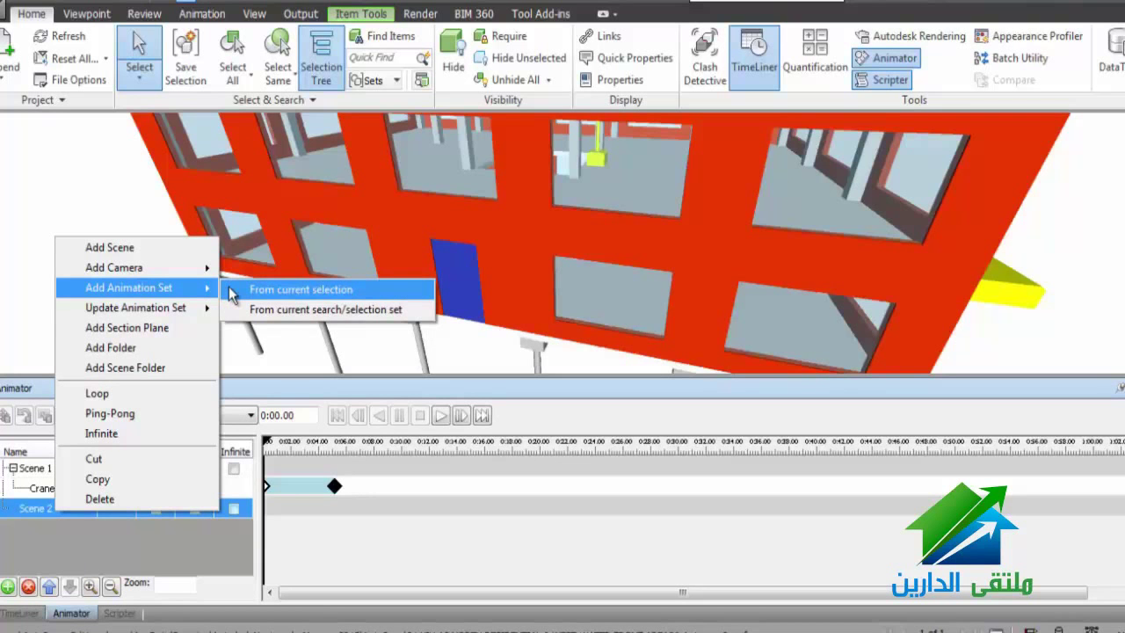
{"action": "left_click", "coordinate": [281, 290]}
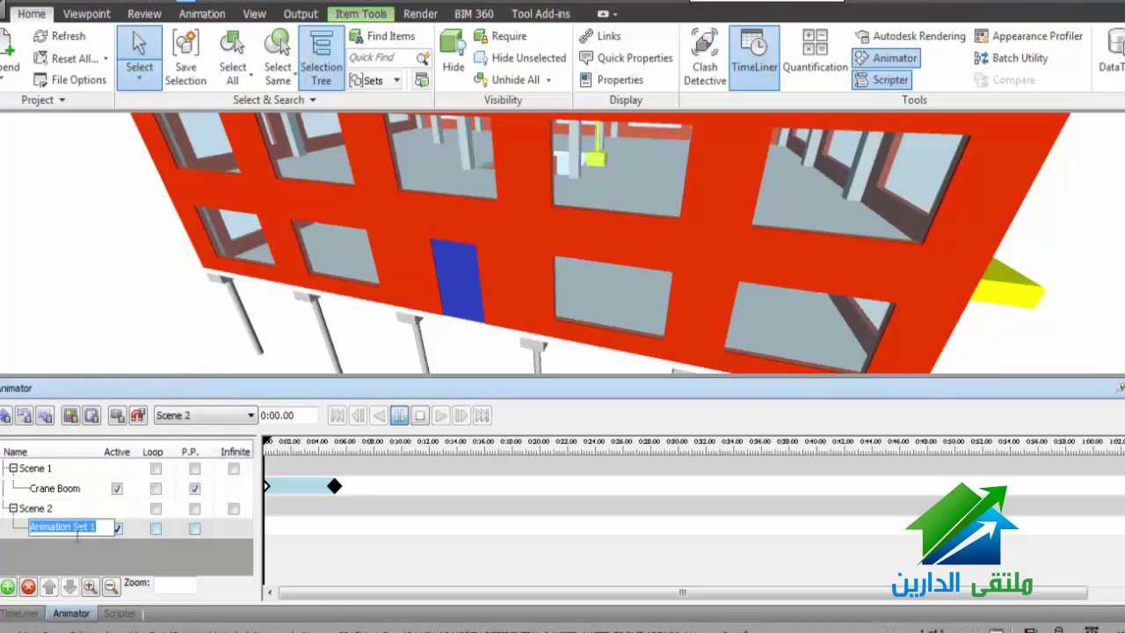
{"action": "left_click", "coordinate": [56, 563]}
{"action": "left_click", "coordinate": [75, 533]}
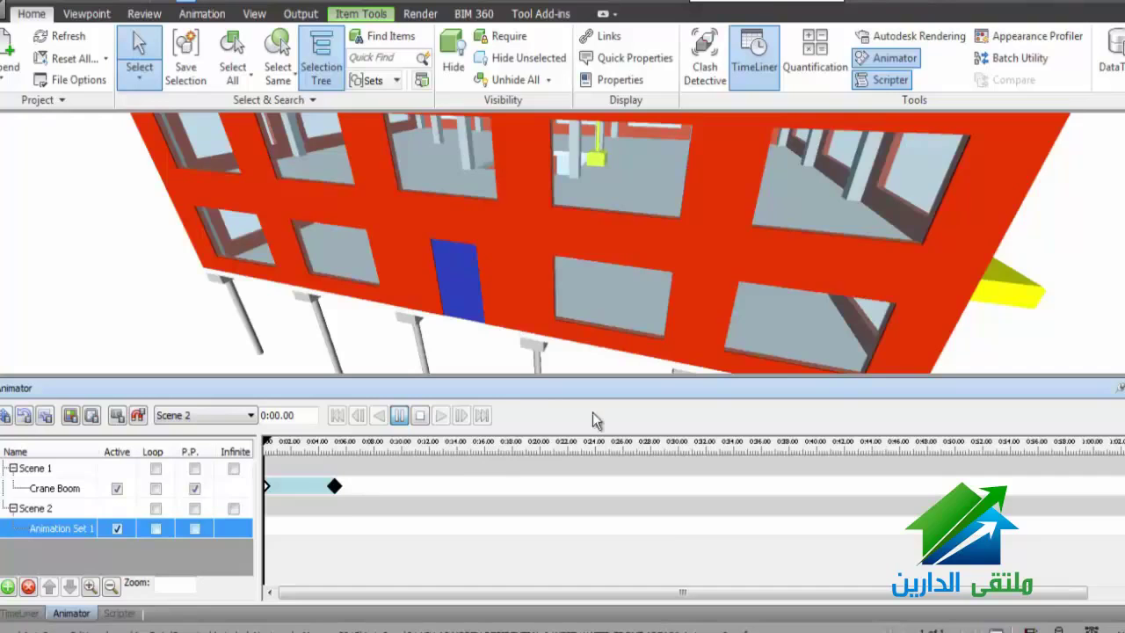
Capture the door's starting keyframe at 0:00 and move the playhead to 0:10.03.
{"action": "left_click", "coordinate": [275, 521]}
{"action": "scroll", "coordinate": [275, 521], "scroll_direction": "down", "scroll_amount": 3}
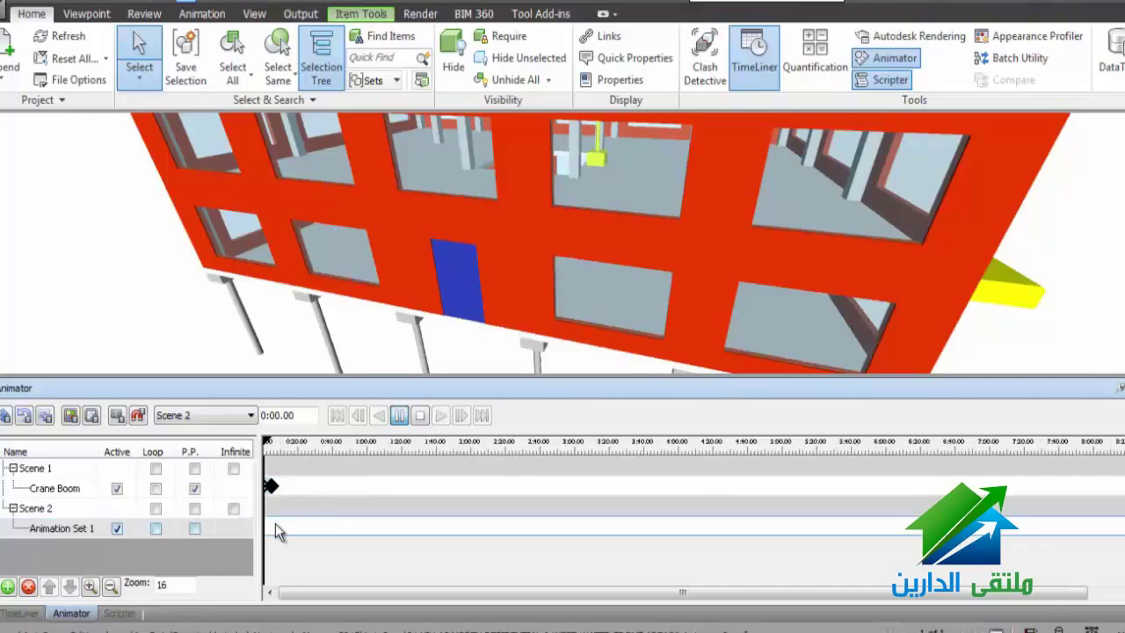
{"action": "scroll", "coordinate": [275, 523], "scroll_direction": "up", "scroll_amount": 4}
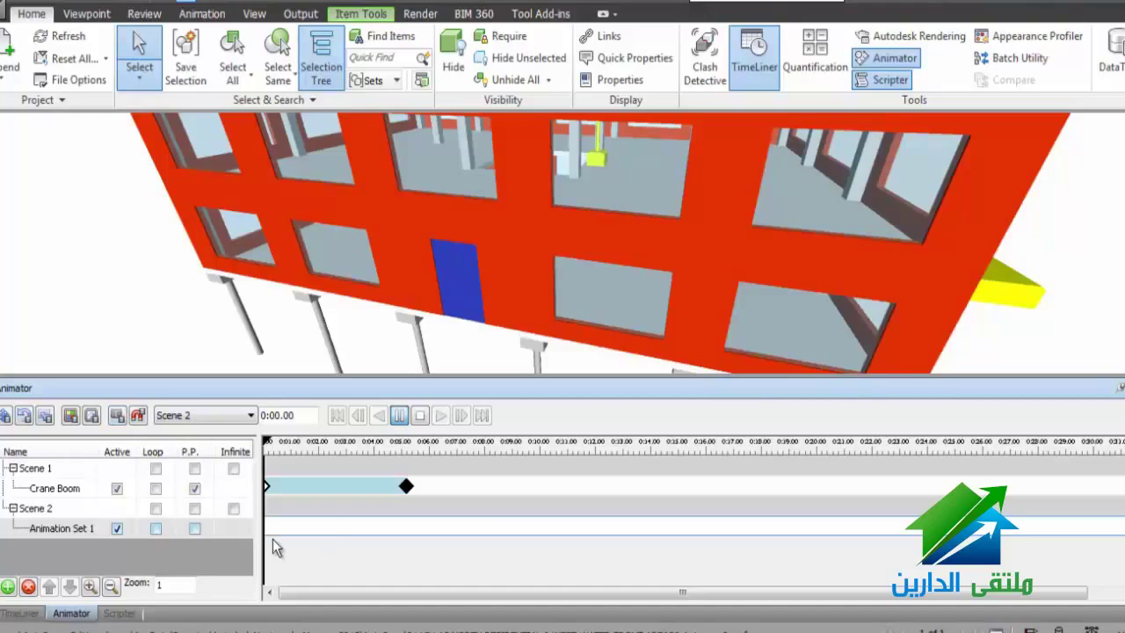
{"action": "left_click", "coordinate": [115, 417]}
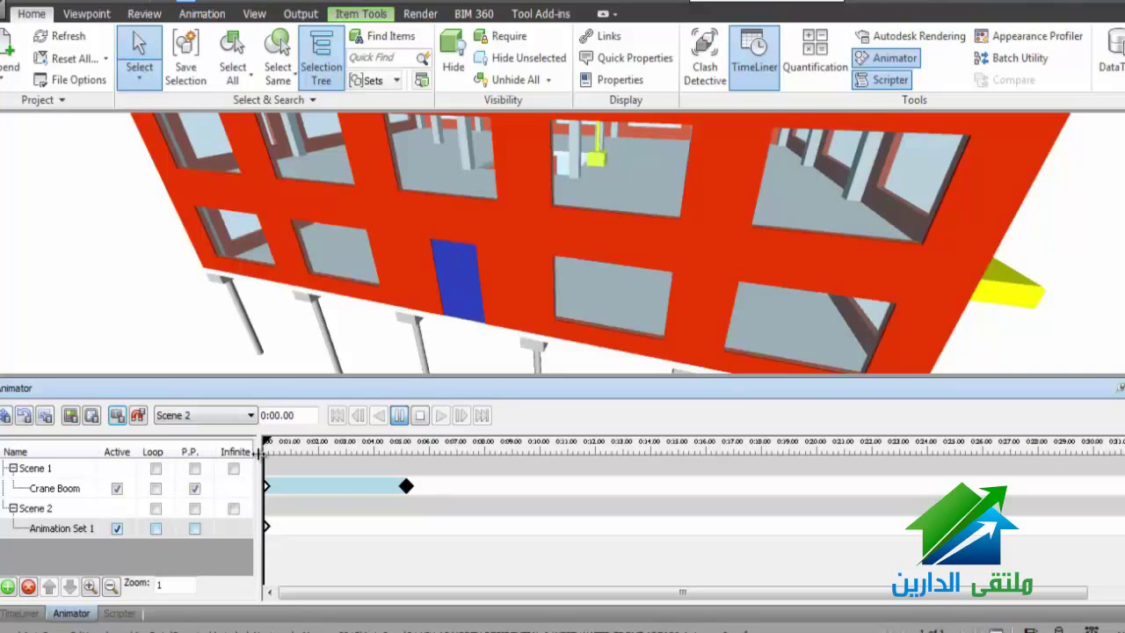
{"action": "left_click_drag", "start_coordinate": [267, 449], "coordinate": [540, 420]}
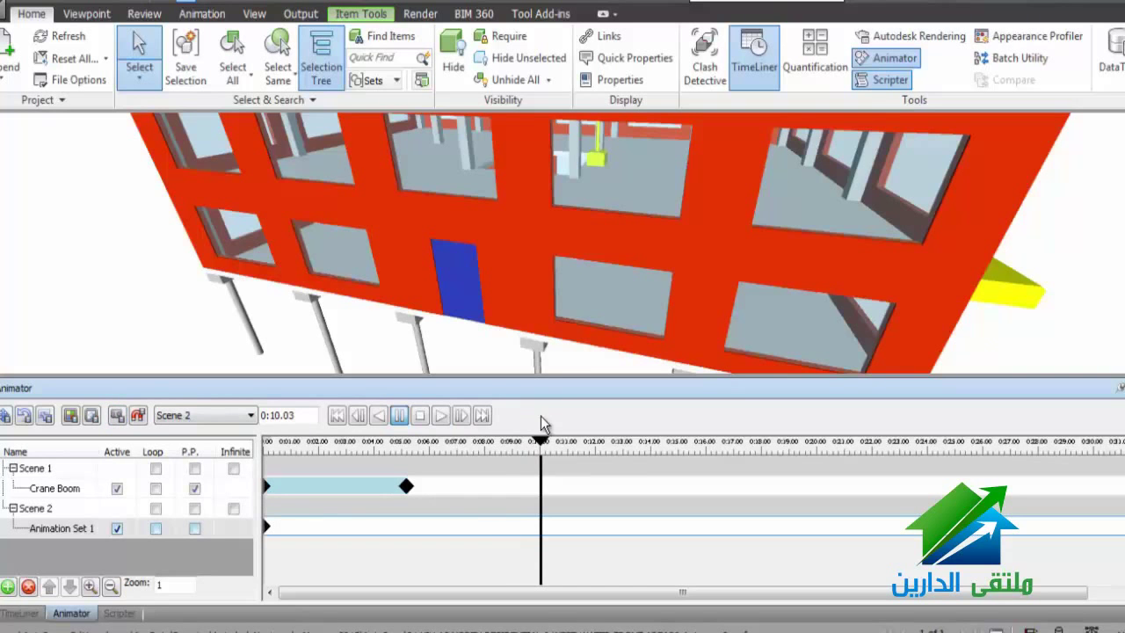
Show transform handles on the door panel and shift it along the facade.
{"action": "left_click", "coordinate": [27, 420]}
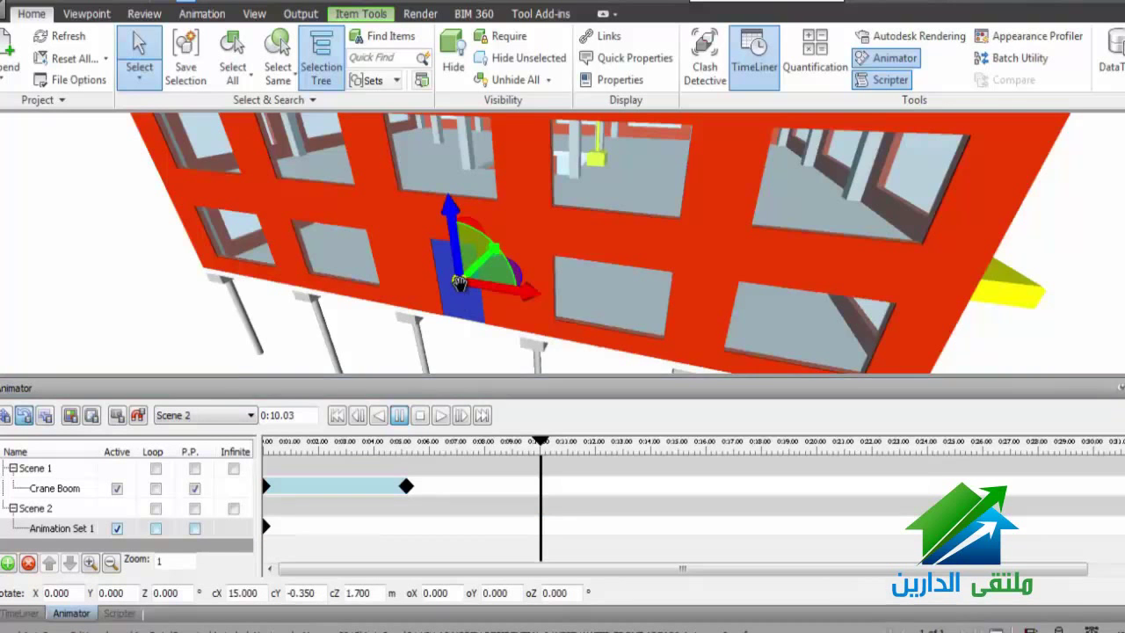
{"action": "left_click_drag", "start_coordinate": [459, 283], "coordinate": [481, 323]}
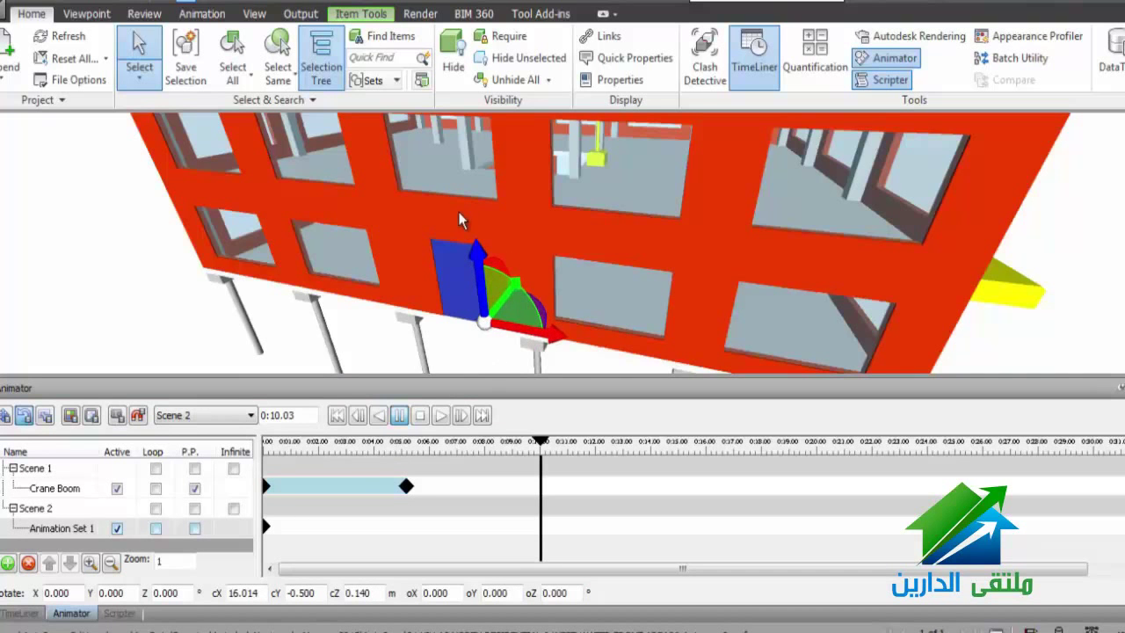
{"action": "middle_click_drag", "start_coordinate": [458, 219], "coordinate": [486, 207], "text": "shift"}
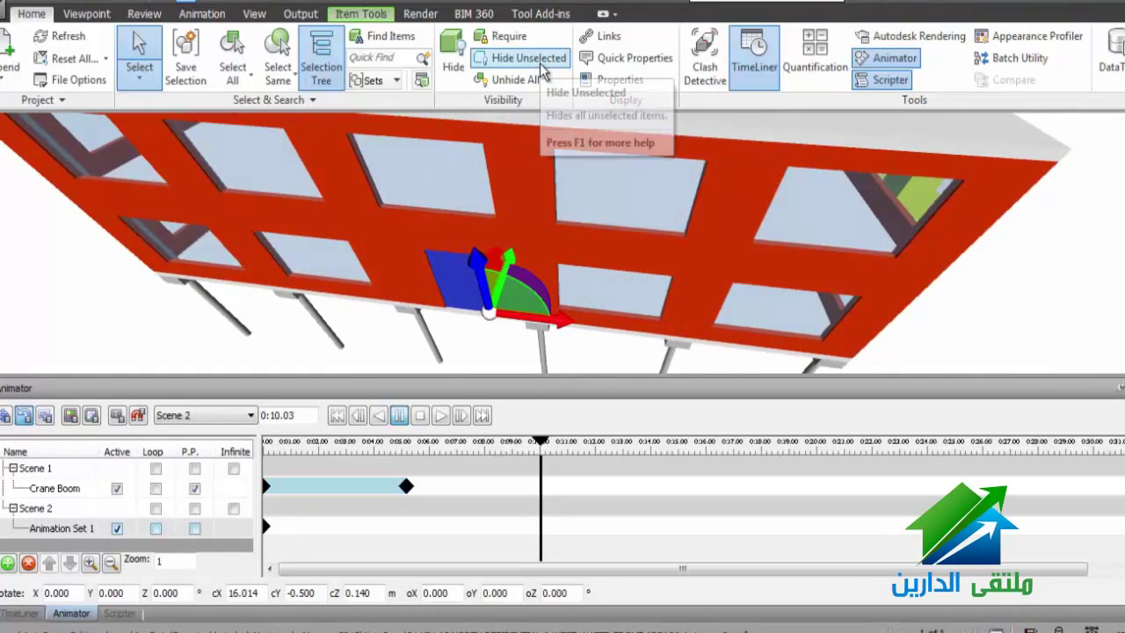
{"action": "mouse_move", "coordinate": [520, 58]}
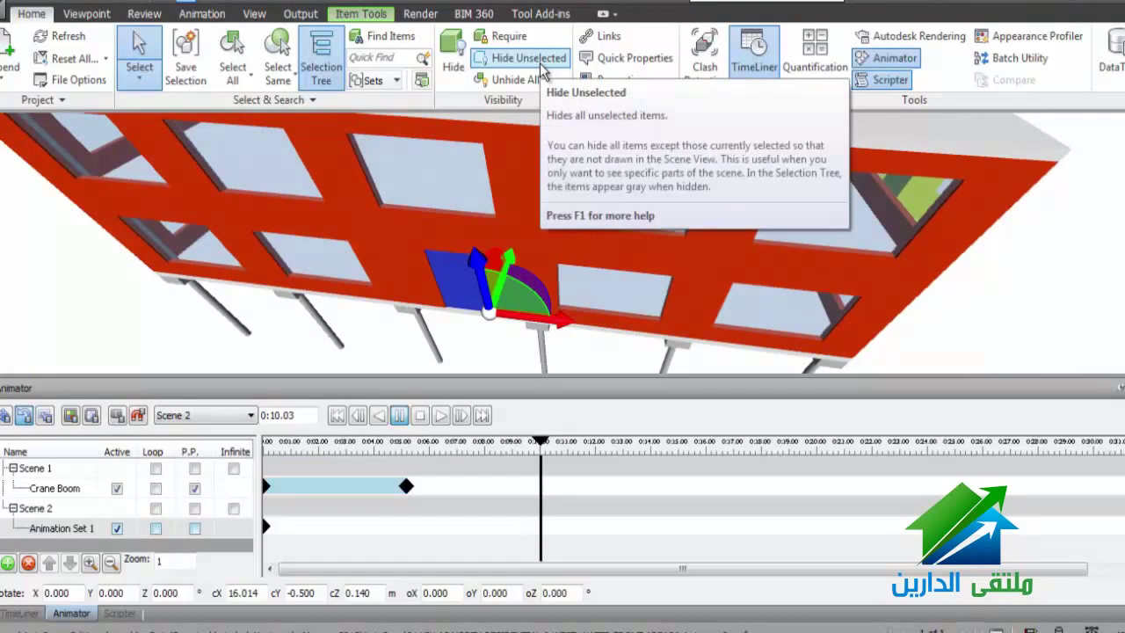
Isolate the door, rotate it -94.475° about Z, and capture a keyframe at 0:10.03.
{"action": "left_click", "coordinate": [541, 68]}
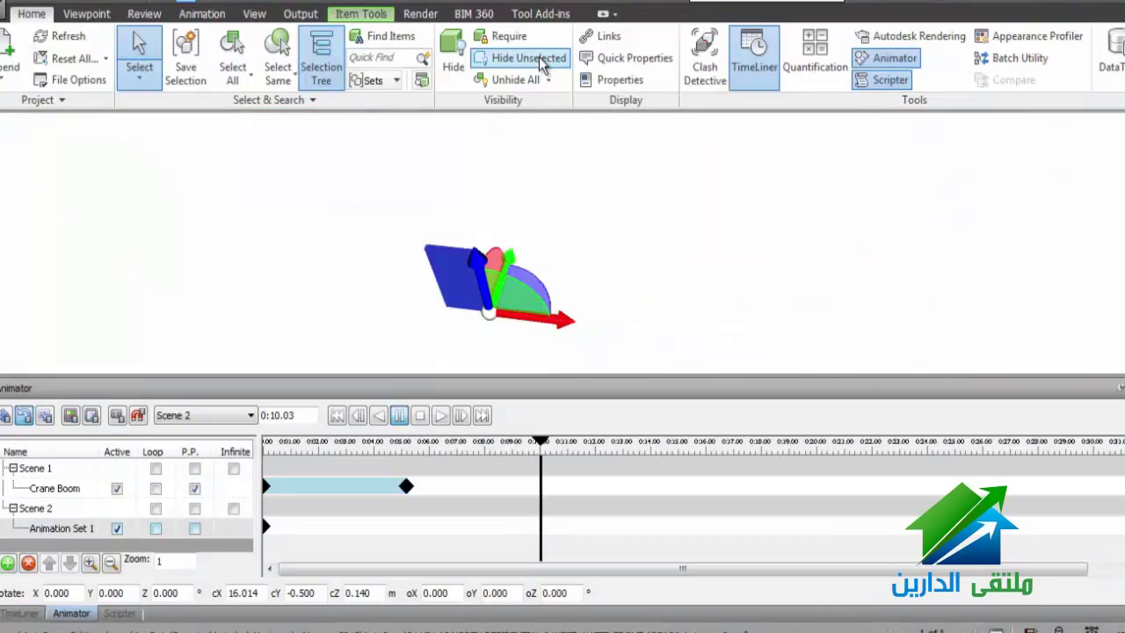
{"action": "left_click_drag", "start_coordinate": [456, 210], "coordinate": [483, 228]}
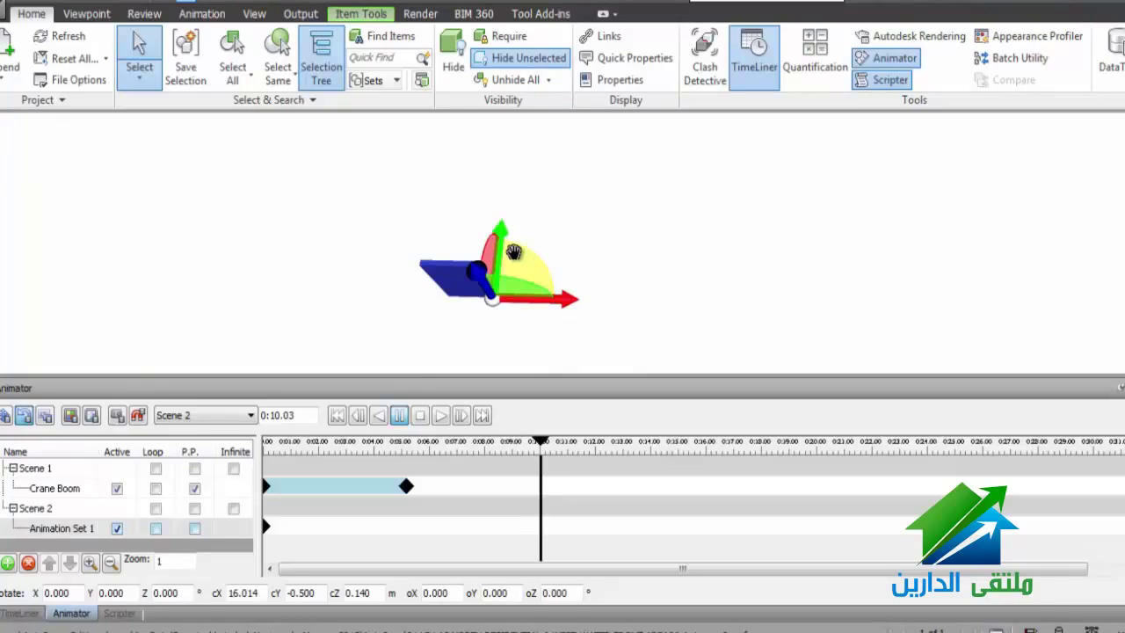
{"action": "left_click_drag", "start_coordinate": [513, 252], "coordinate": [527, 312]}
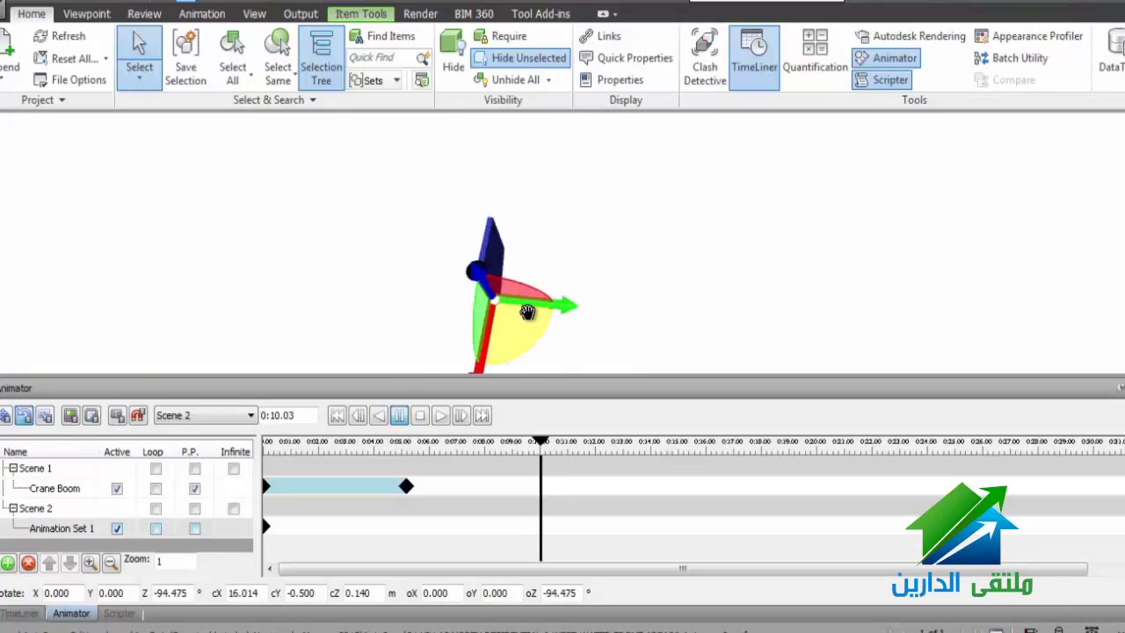
{"action": "left_click", "coordinate": [117, 417]}
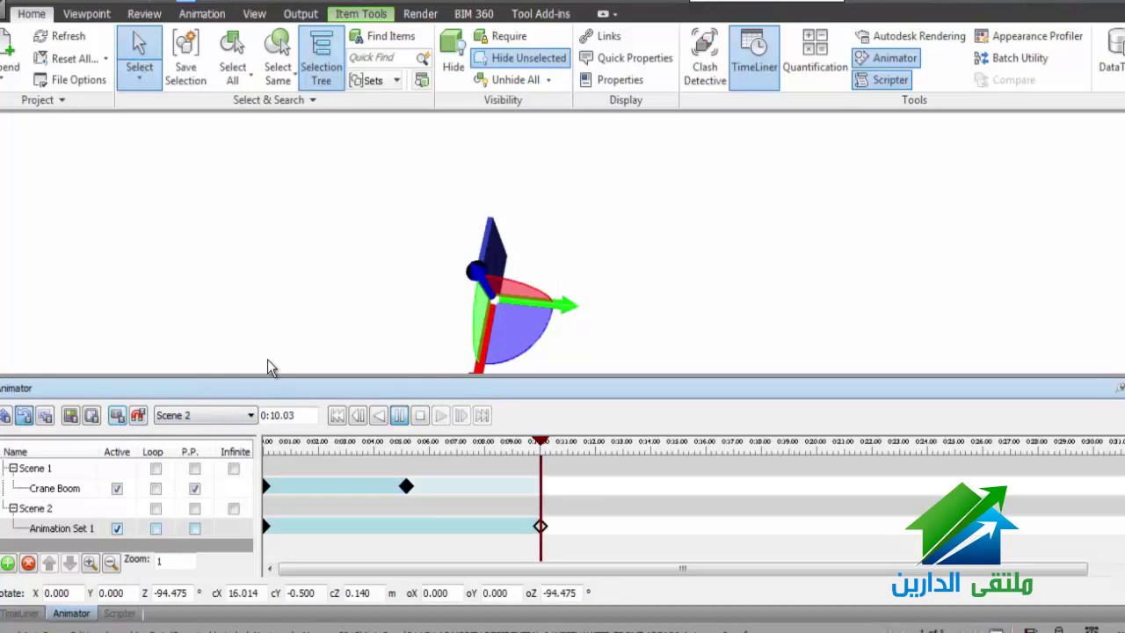
Show the whole building again and play Scene 2 from the start to preview the door motion.
{"action": "left_click", "coordinate": [508, 79]}
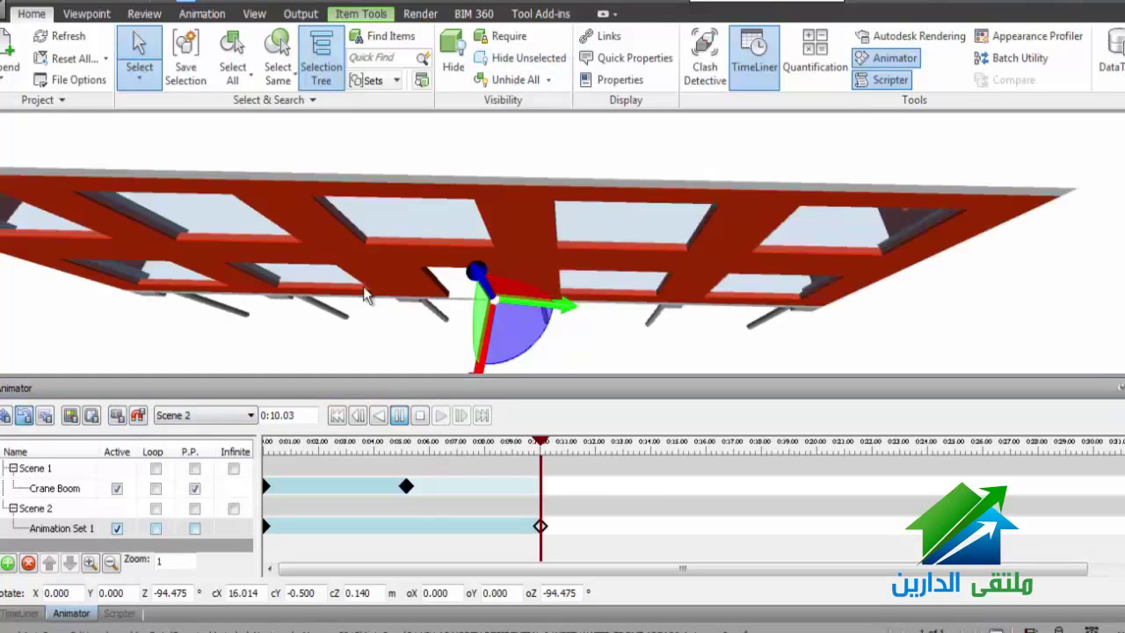
{"action": "middle_click_drag", "start_coordinate": [428, 323], "coordinate": [347, 336], "text": "shift"}
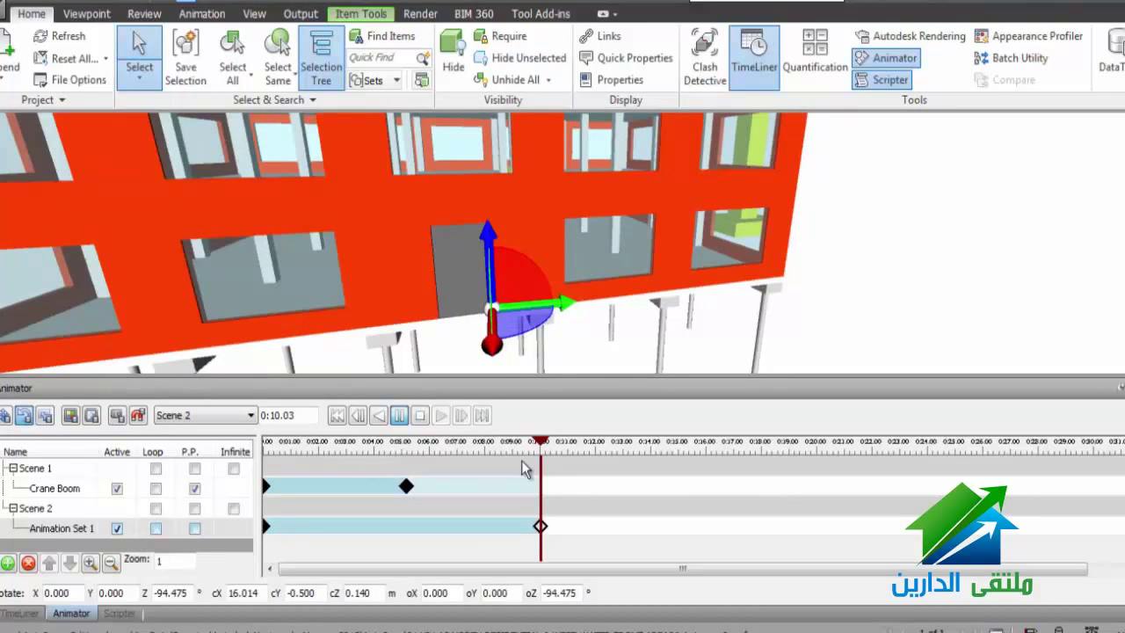
{"action": "left_click_drag", "start_coordinate": [541, 441], "coordinate": [268, 444]}
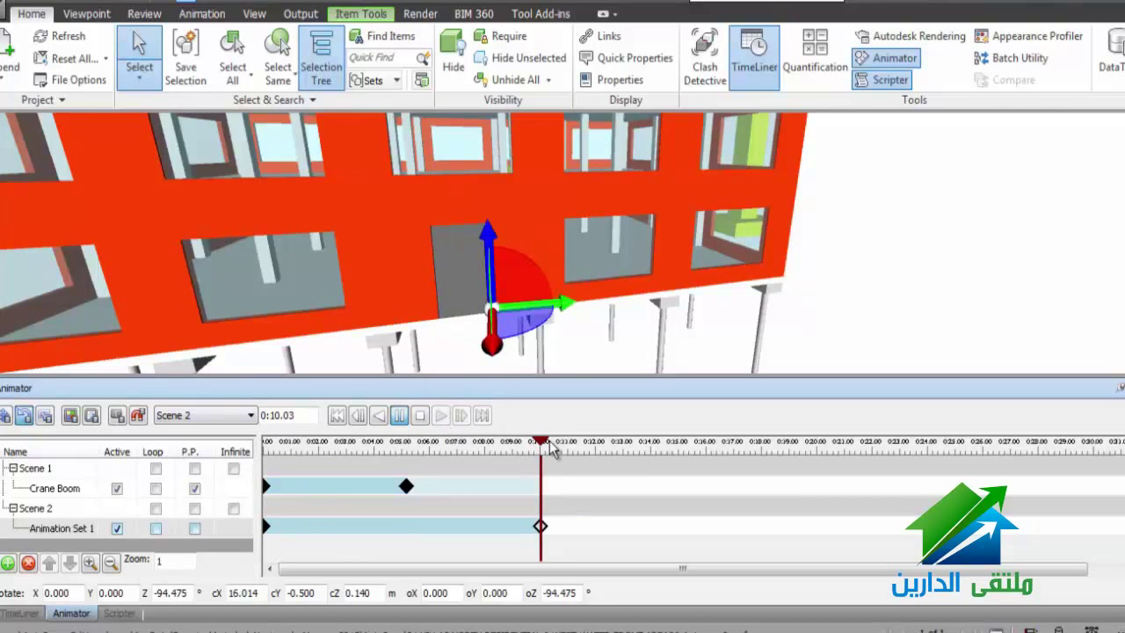
{"action": "left_click", "coordinate": [261, 442]}
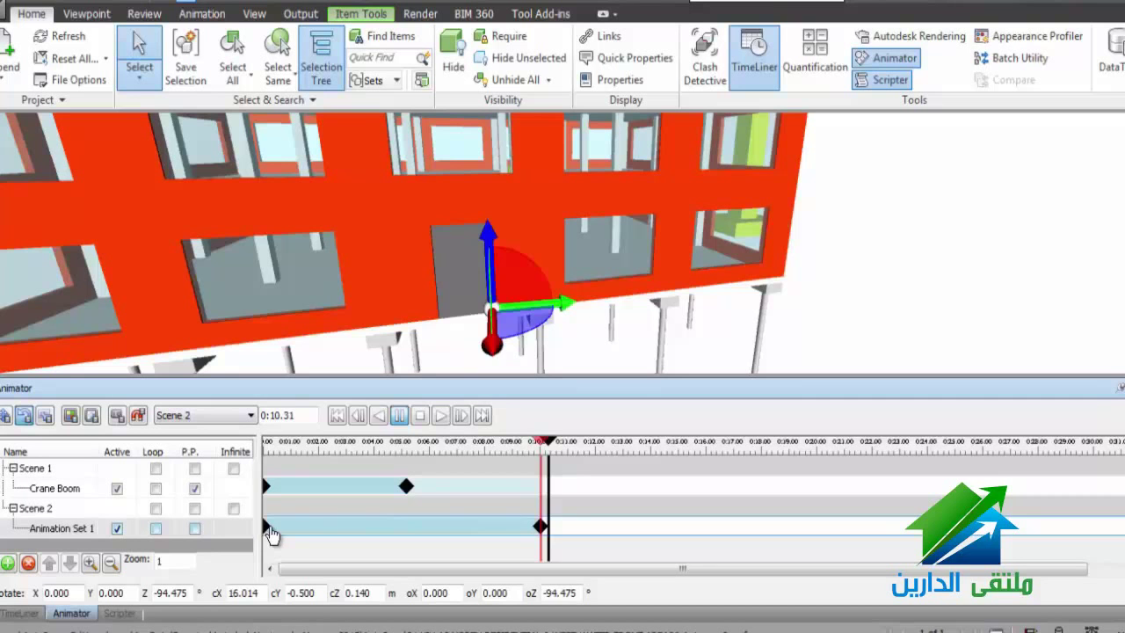
{"action": "left_click", "coordinate": [267, 527]}
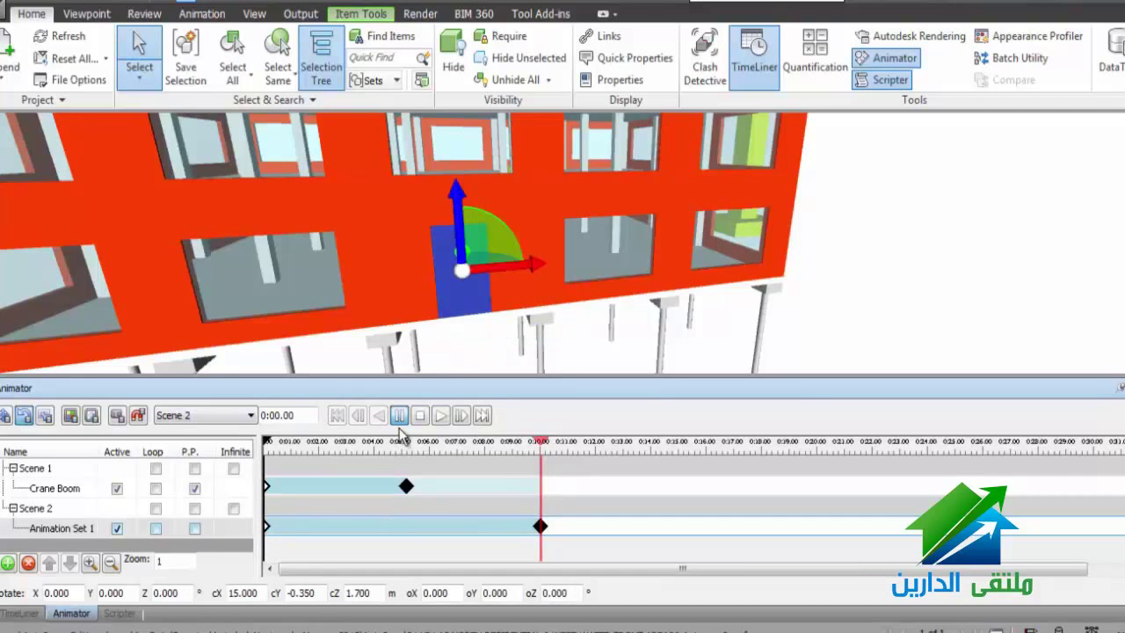
{"action": "left_click", "coordinate": [433, 421]}
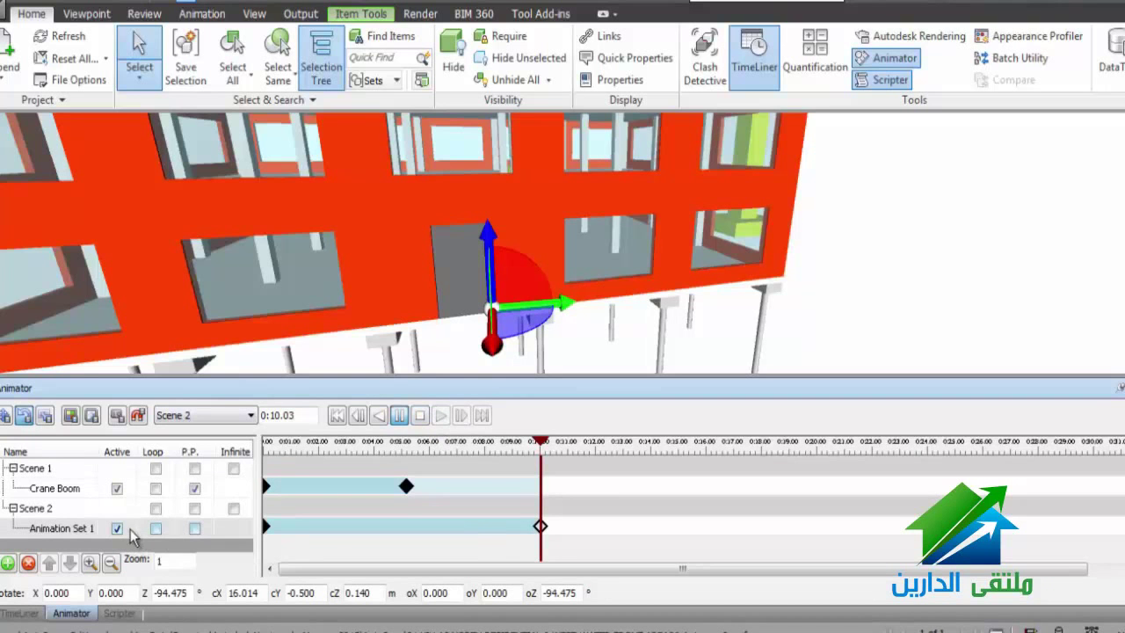
Undo the 10-second rotation keyframe, set the time just past 0:10, and bring up the 0:00 keyframe's options.
{"action": "double_click", "coordinate": [82, 528]}
{"action": "key", "text": "Return"}
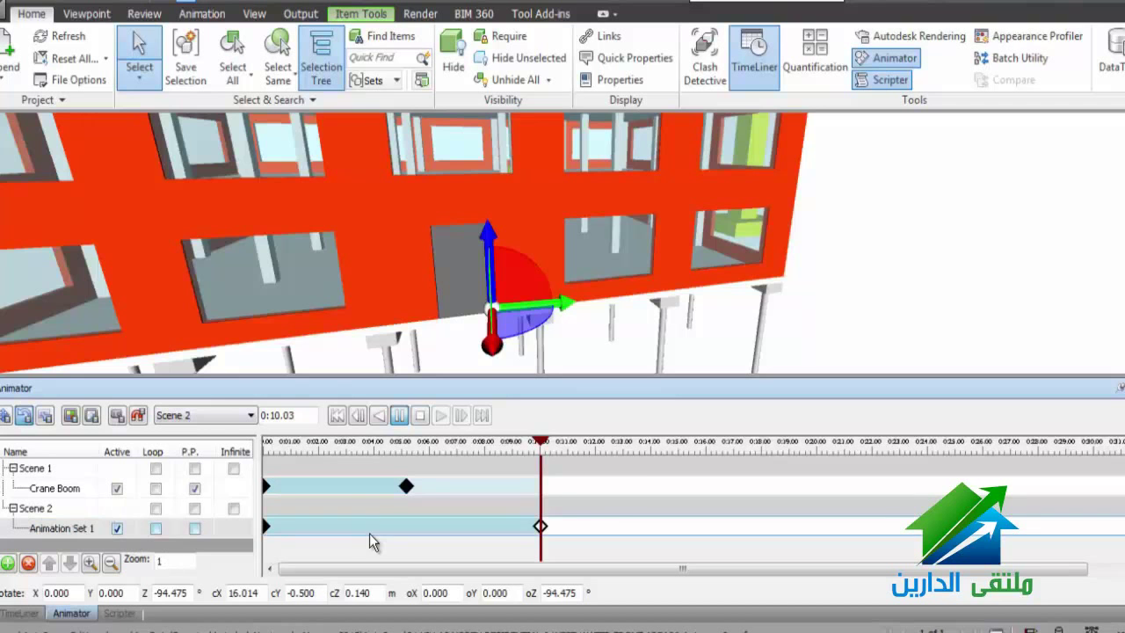
{"action": "key", "text": "ctrl+z"}
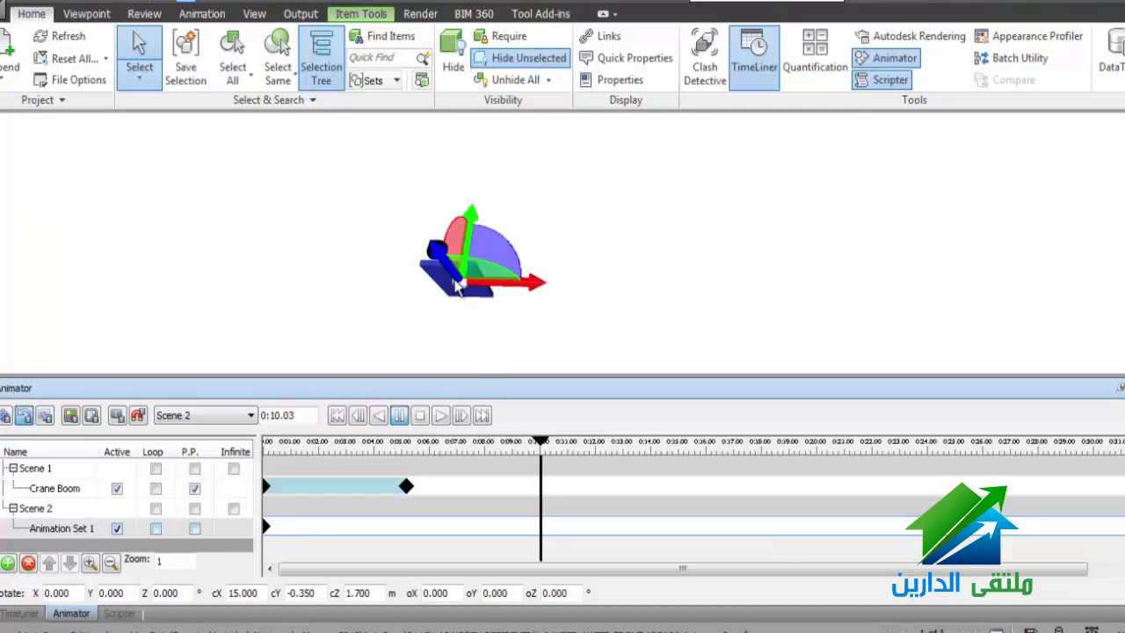
{"action": "right_click", "coordinate": [267, 527]}
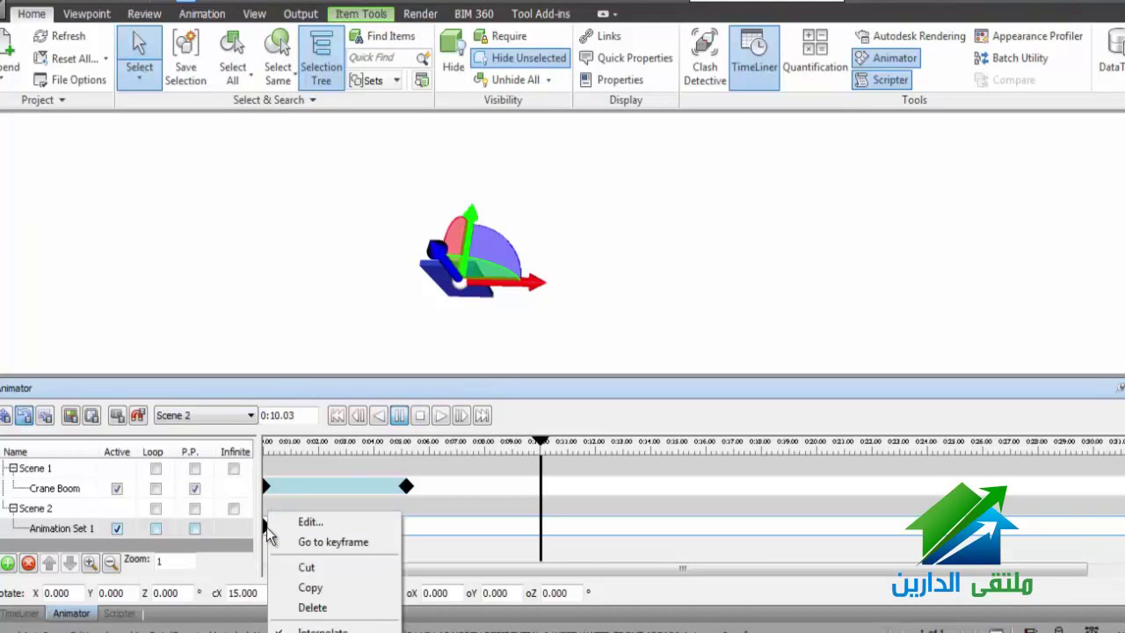
{"action": "left_click", "coordinate": [549, 541]}
{"action": "left_click_drag", "start_coordinate": [544, 446], "coordinate": [549, 446]}
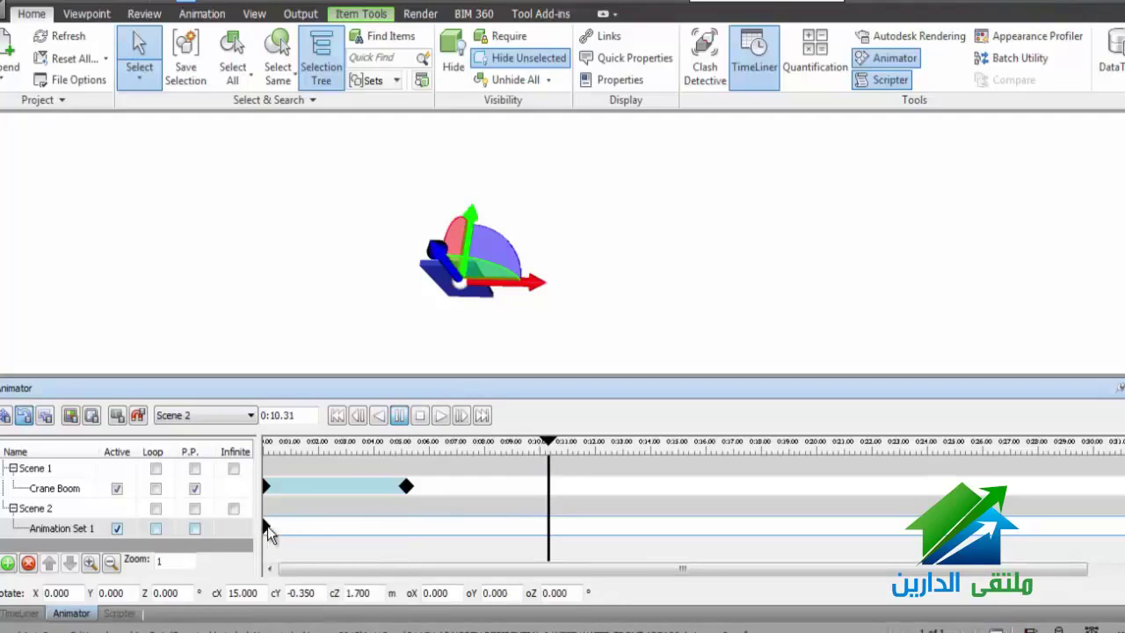
{"action": "right_click", "coordinate": [267, 526]}
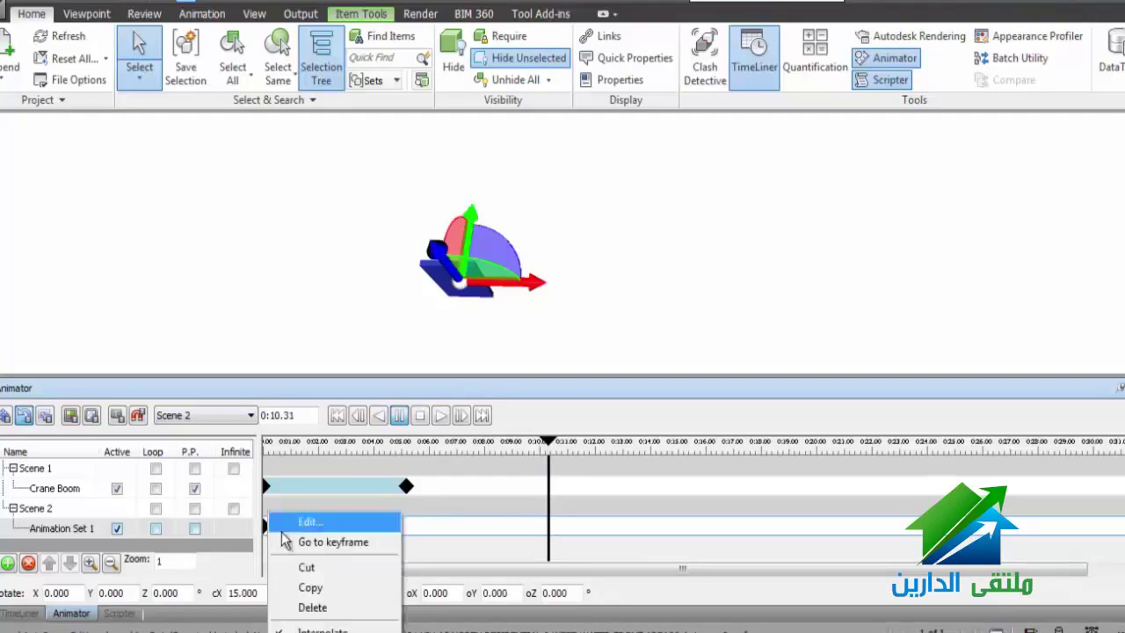
Copy the 0:00 keyframe and paste it into a new keyframe captured at 0:10.63.
{"action": "left_click", "coordinate": [360, 588]}
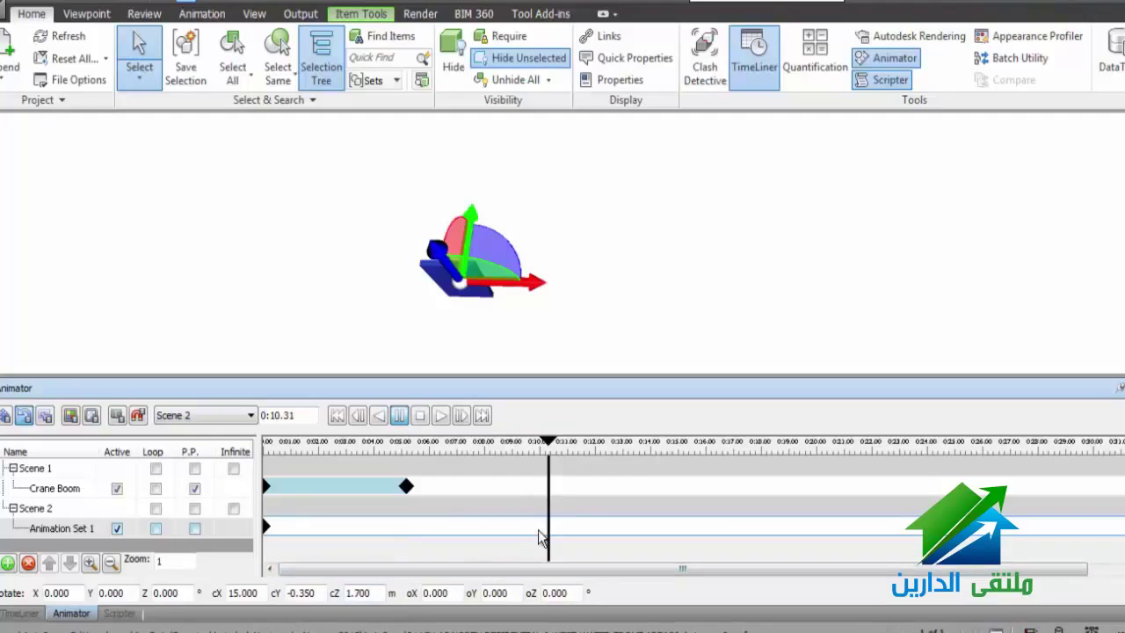
{"action": "mouse_move", "coordinate": [548, 444]}
{"action": "left_mouse_down"}
{"action": "mouse_move", "coordinate": [563, 447]}
{"action": "mouse_move", "coordinate": [556, 457]}
{"action": "left_mouse_up"}
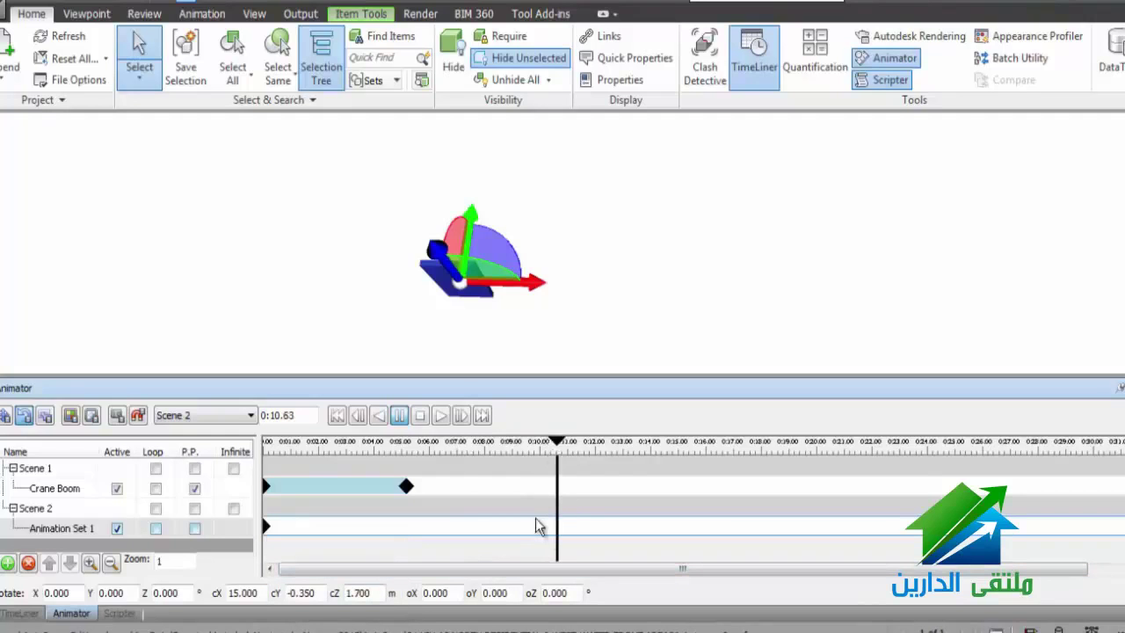
{"action": "left_click", "coordinate": [138, 414]}
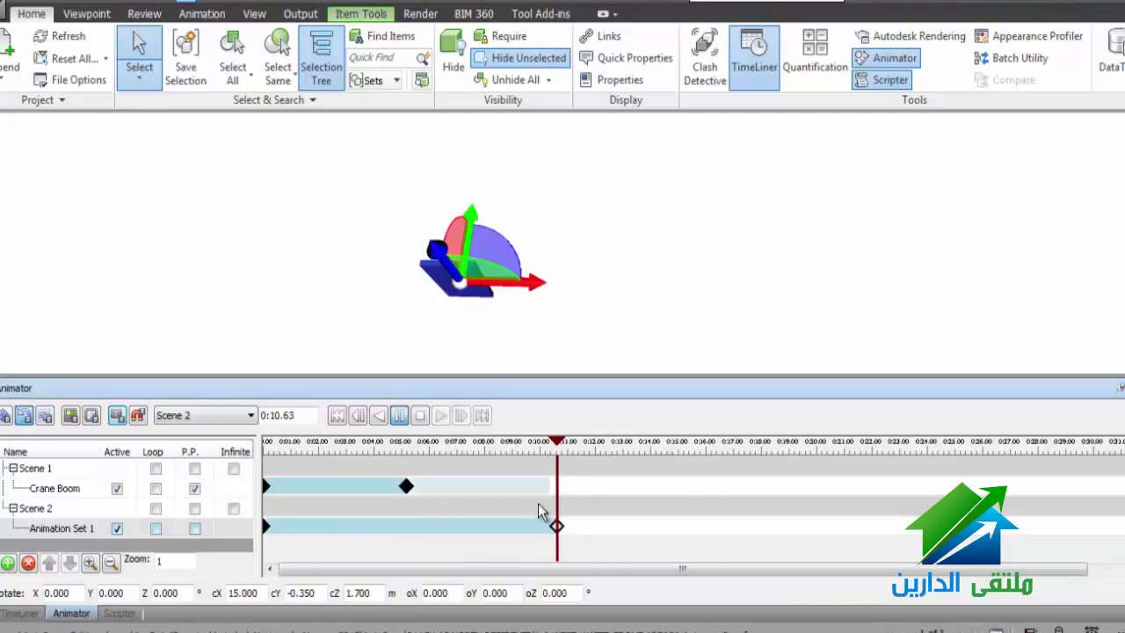
{"action": "right_click", "coordinate": [556, 525]}
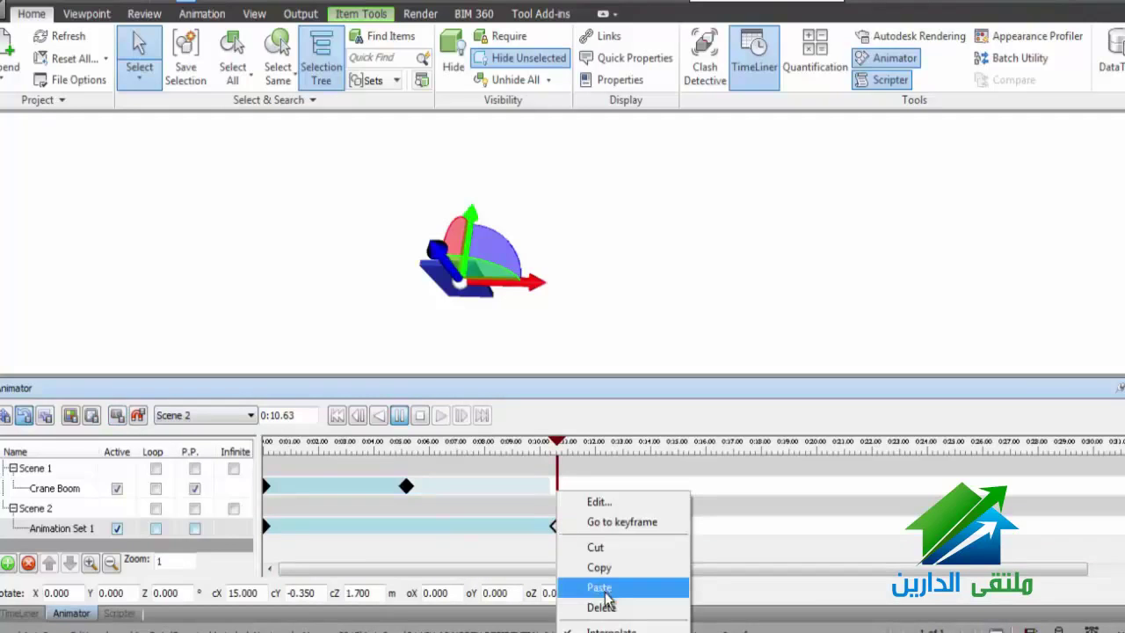
{"action": "left_click", "coordinate": [559, 450]}
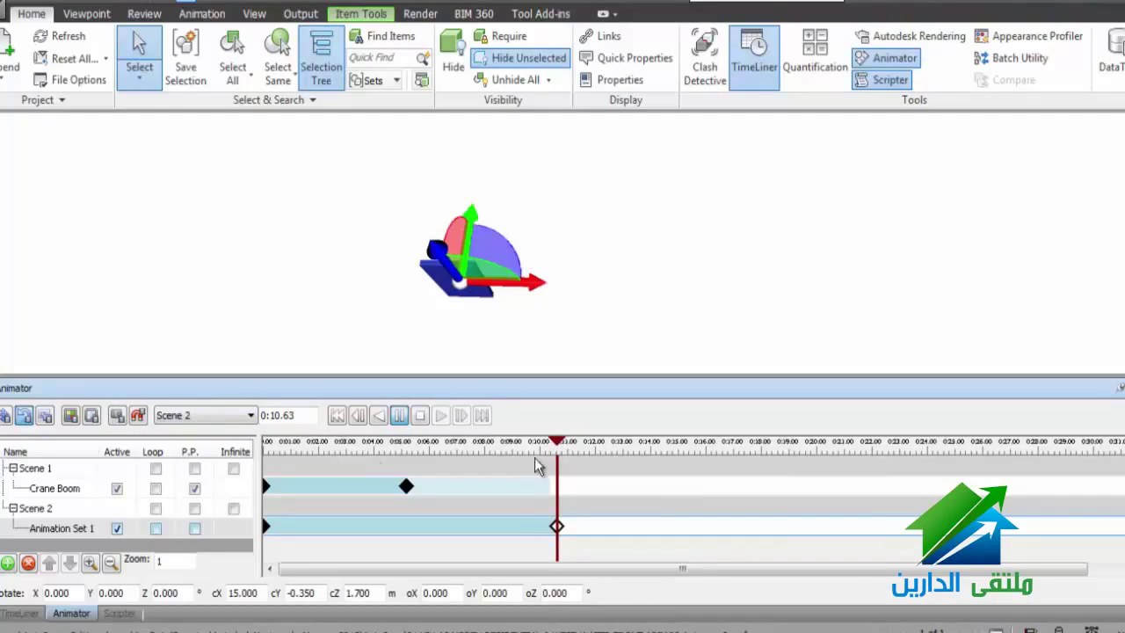
{"action": "left_click_drag", "start_coordinate": [555, 448], "coordinate": [252, 501]}
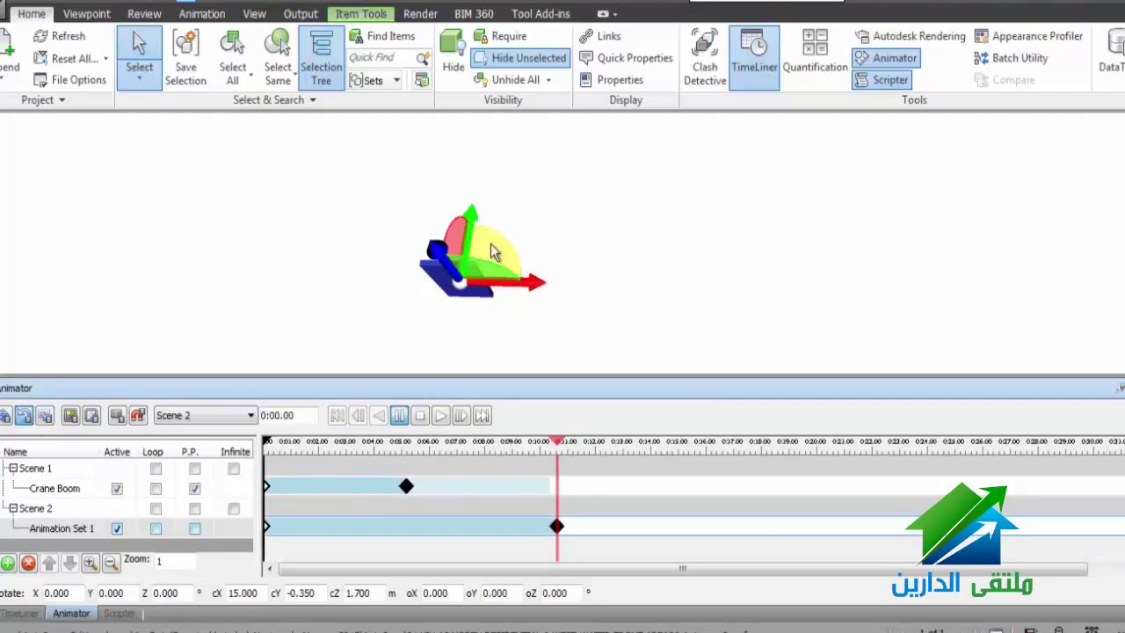
Undo the pasted keyframe and reposition the door panel by moving along X and rotating about Z.
{"action": "left_click_drag", "start_coordinate": [495, 251], "coordinate": [494, 301]}
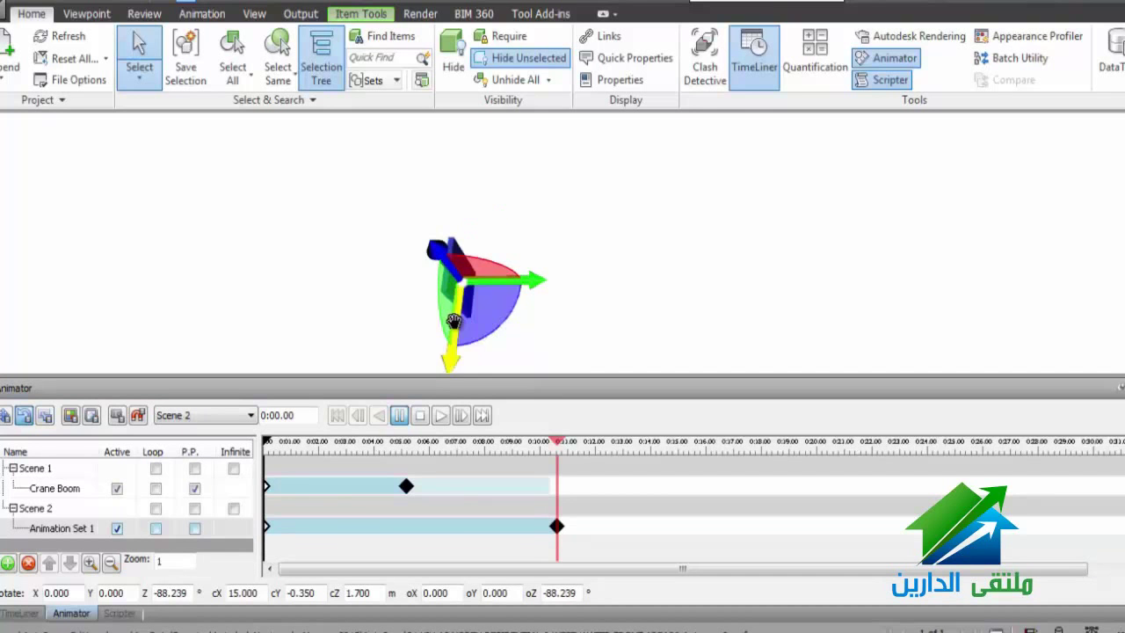
{"action": "key", "text": "ctrl+z"}
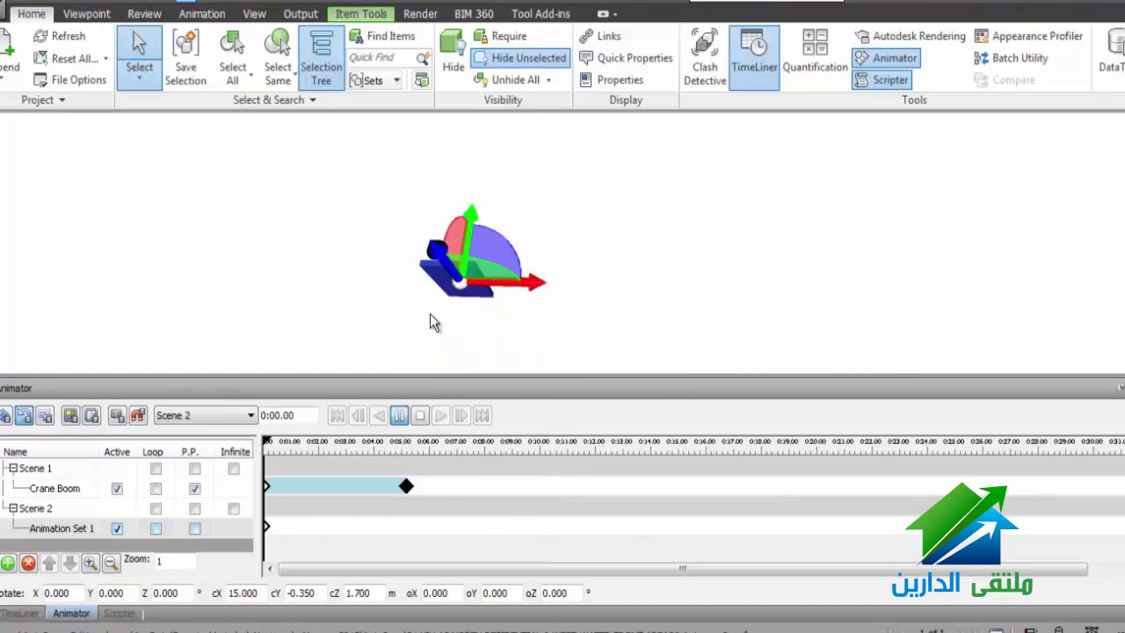
{"action": "scroll", "coordinate": [429, 313], "scroll_direction": "up", "scroll_amount": 2}
{"action": "scroll", "coordinate": [430, 318], "scroll_direction": "up", "scroll_amount": 2}
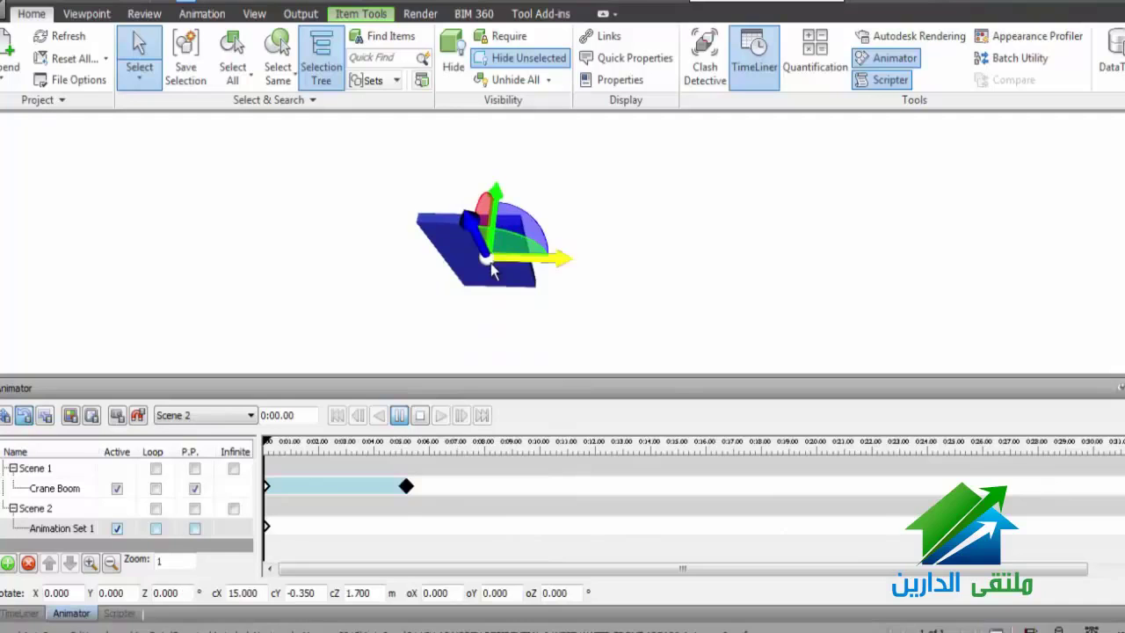
{"action": "left_click_drag", "start_coordinate": [490, 263], "coordinate": [532, 275]}
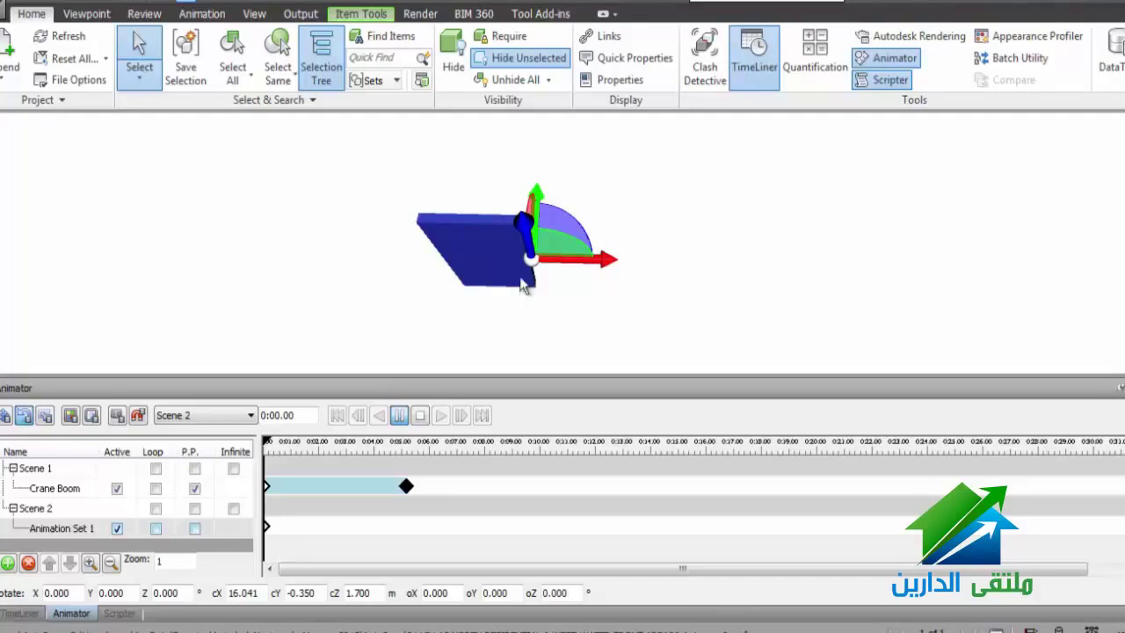
{"action": "mouse_move", "coordinate": [562, 252]}
{"action": "left_mouse_down"}
{"action": "mouse_move", "coordinate": [598, 234]}
{"action": "mouse_move", "coordinate": [607, 261]}
{"action": "mouse_move", "coordinate": [592, 279]}
{"action": "mouse_move", "coordinate": [548, 293]}
{"action": "left_mouse_up"}
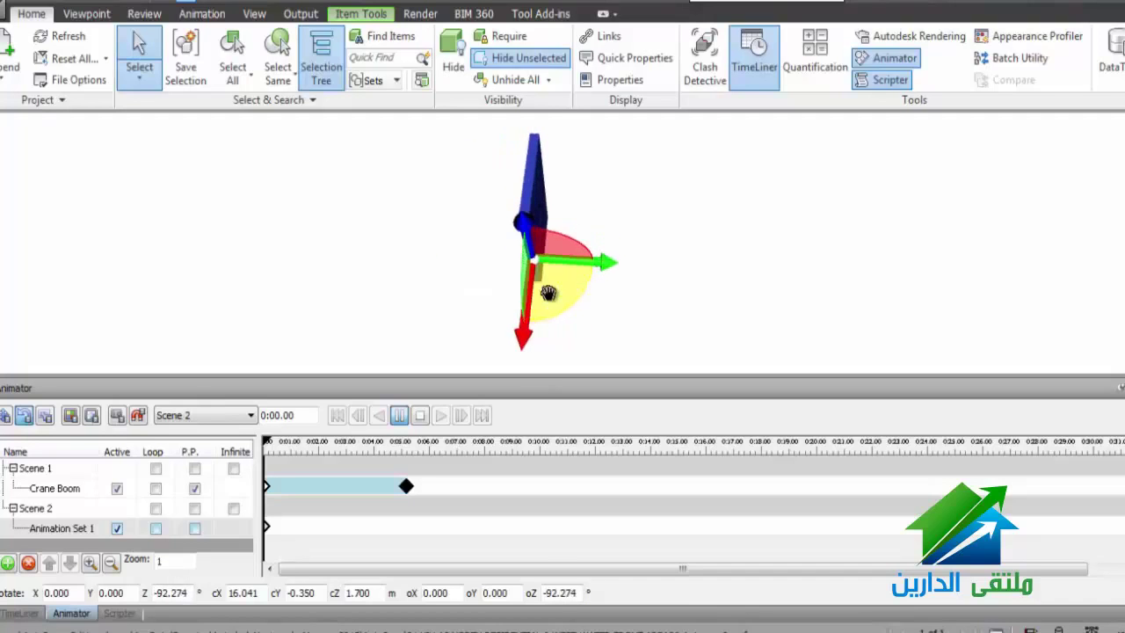
Rotate the door back to nearly square and record it as a keyframe at 0:09.53.
{"action": "double_click", "coordinate": [95, 529]}
{"action": "left_click", "coordinate": [121, 423]}
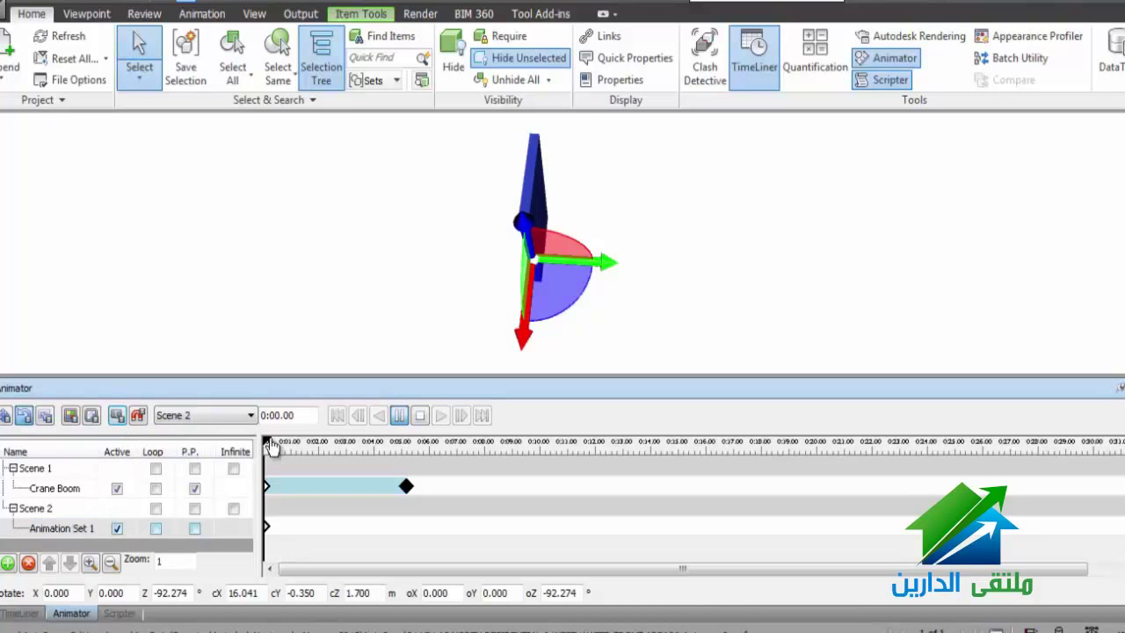
{"action": "left_click_drag", "start_coordinate": [272, 447], "coordinate": [540, 418]}
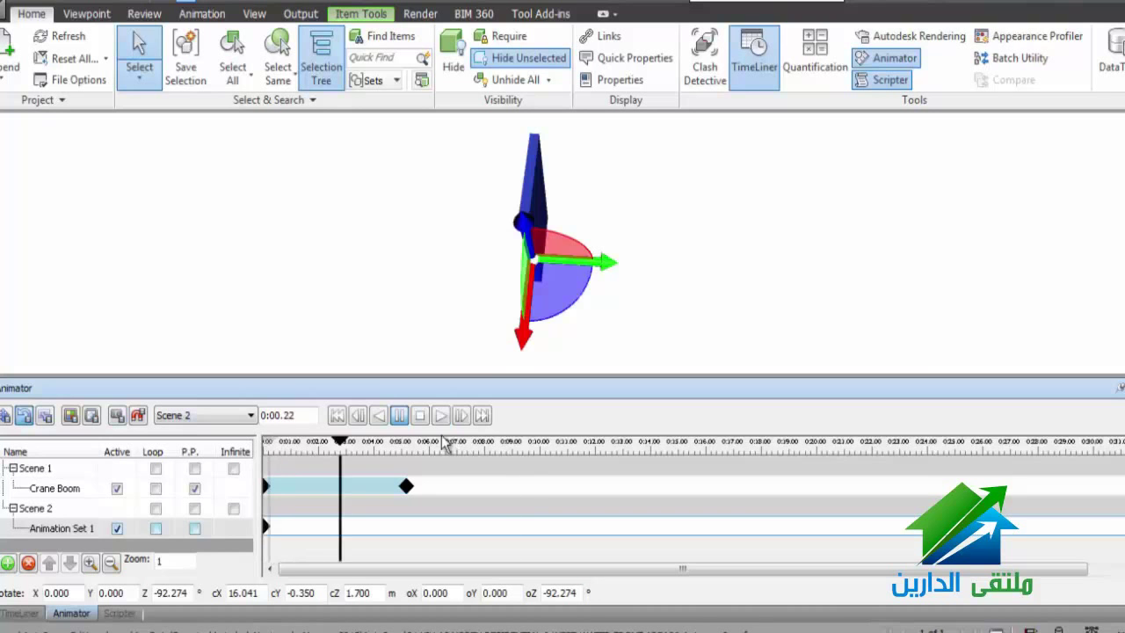
{"action": "mouse_move", "coordinate": [565, 296]}
{"action": "left_mouse_down"}
{"action": "mouse_move", "coordinate": [687, 138]}
{"action": "mouse_move", "coordinate": [679, 151]}
{"action": "left_mouse_up"}
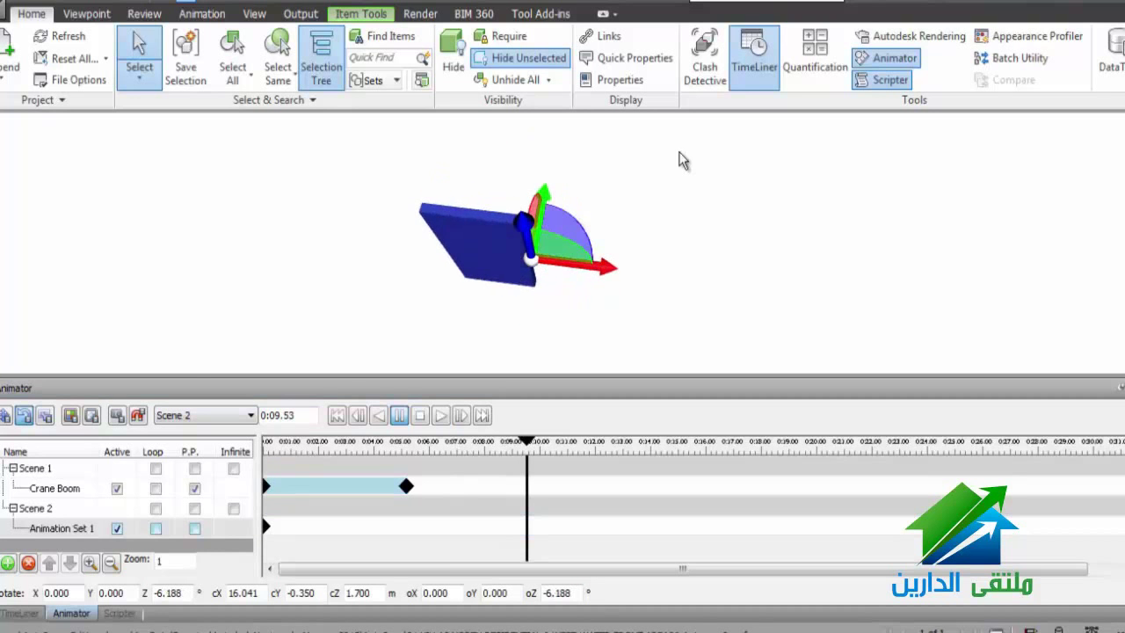
{"action": "left_click", "coordinate": [118, 419]}
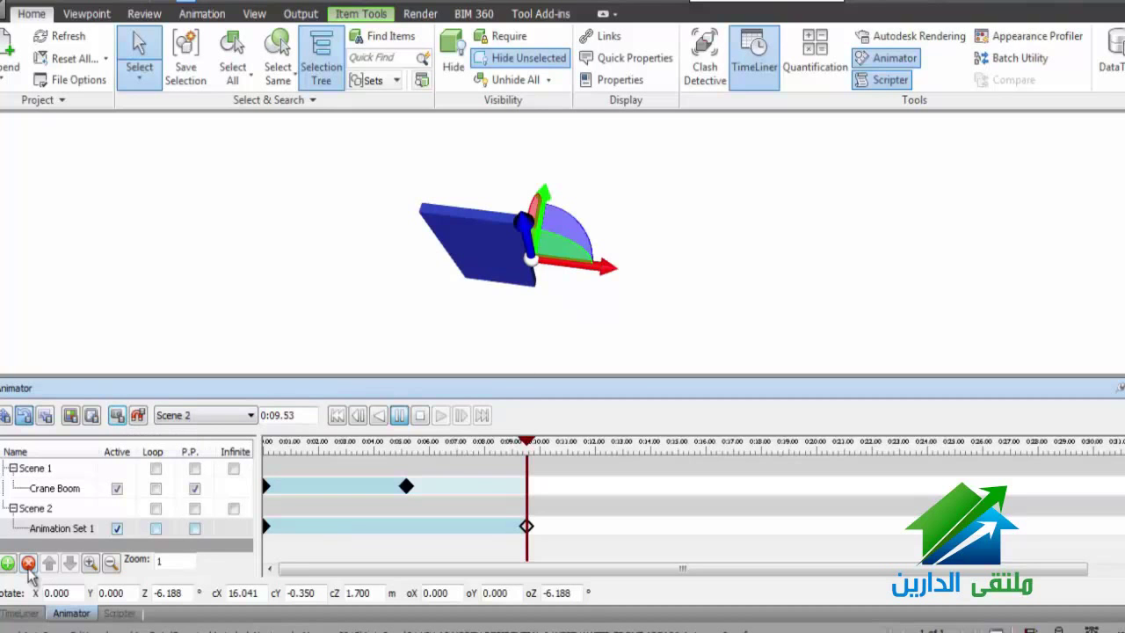
Rewind and play the Scene 2 animation, then unhide all building parts and the crane.
{"action": "key", "text": "Up"}
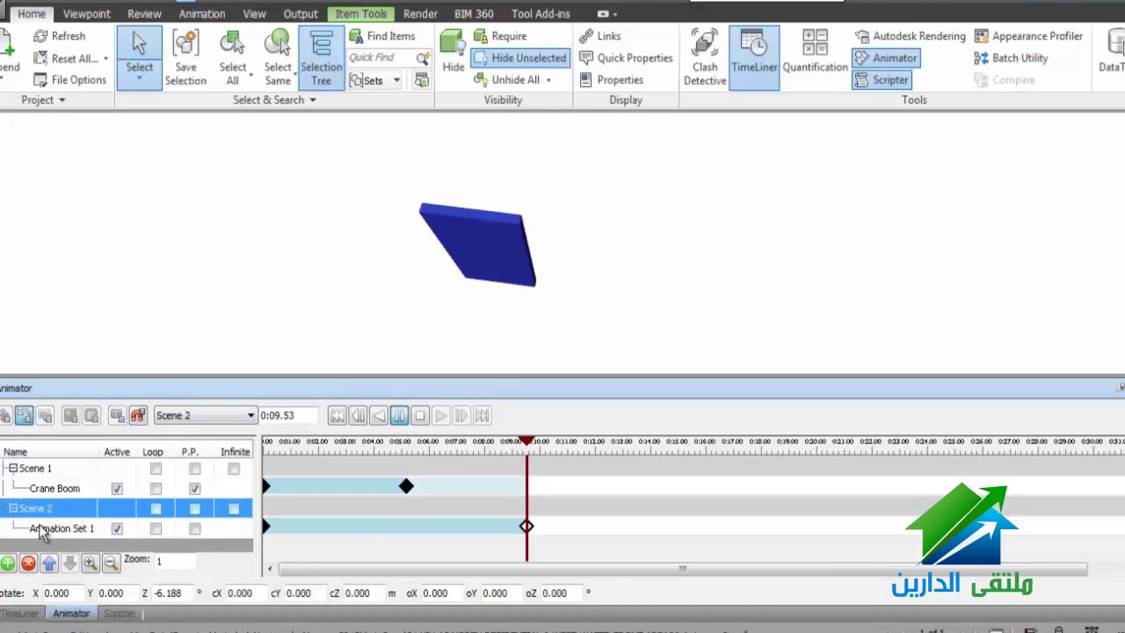
{"action": "left_click", "coordinate": [41, 532]}
{"action": "left_click", "coordinate": [419, 415]}
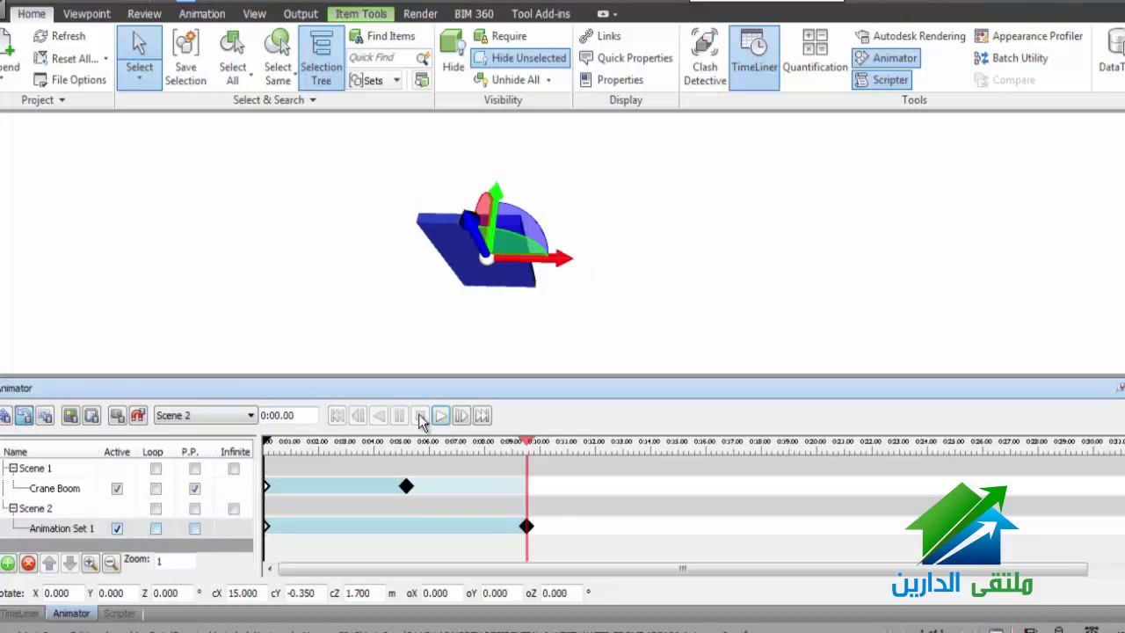
{"action": "left_click", "coordinate": [439, 416]}
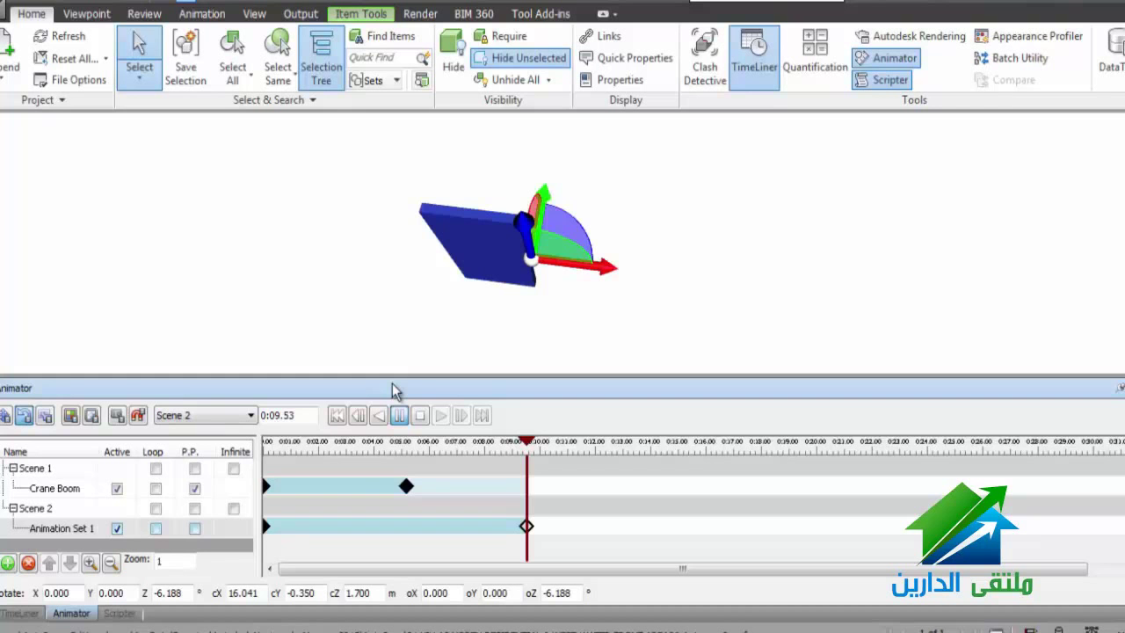
{"action": "left_click", "coordinate": [499, 64]}
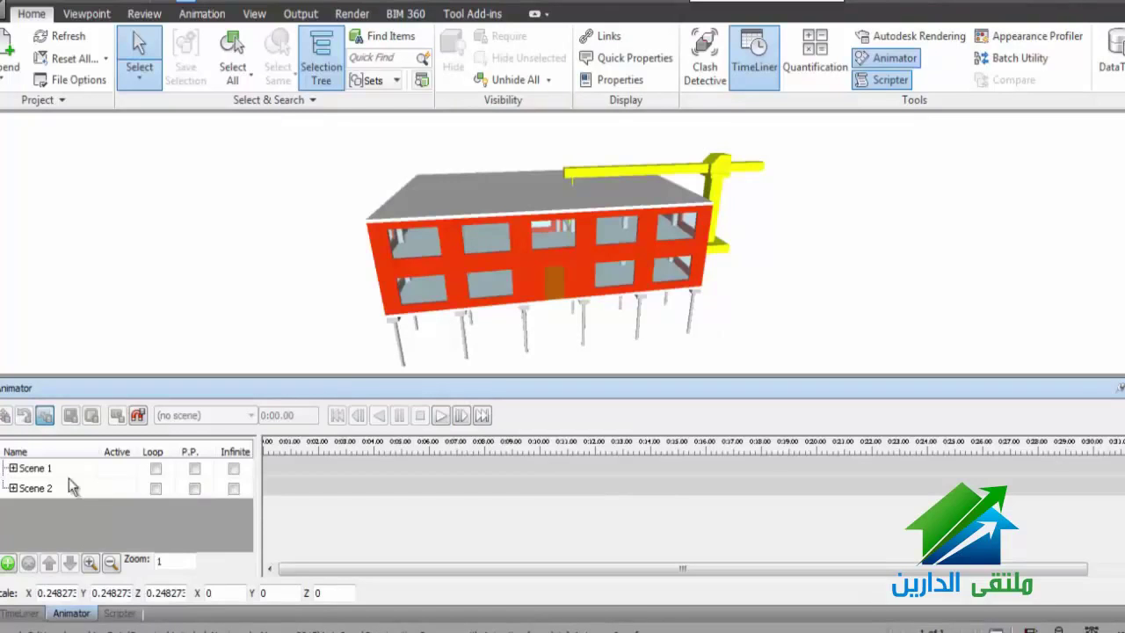
Add Scene 3 and give it an animation set from the selected 00-Piles group.
{"action": "right_click", "coordinate": [28, 525]}
{"action": "left_click", "coordinate": [76, 537]}
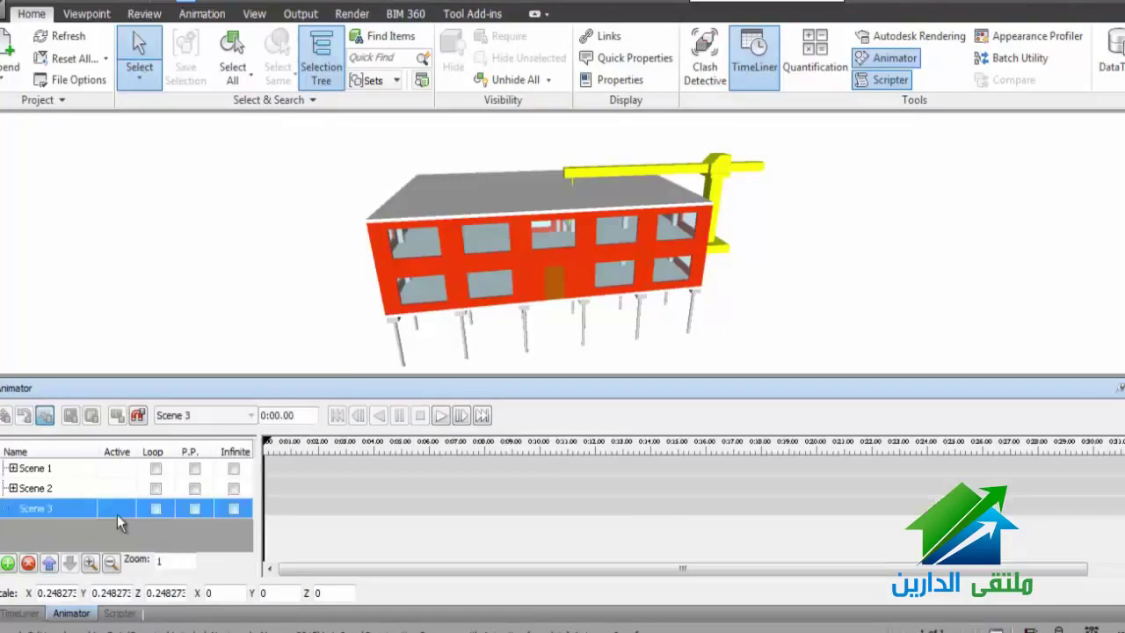
{"action": "key", "text": "Return"}
{"action": "right_click", "coordinate": [37, 517]}
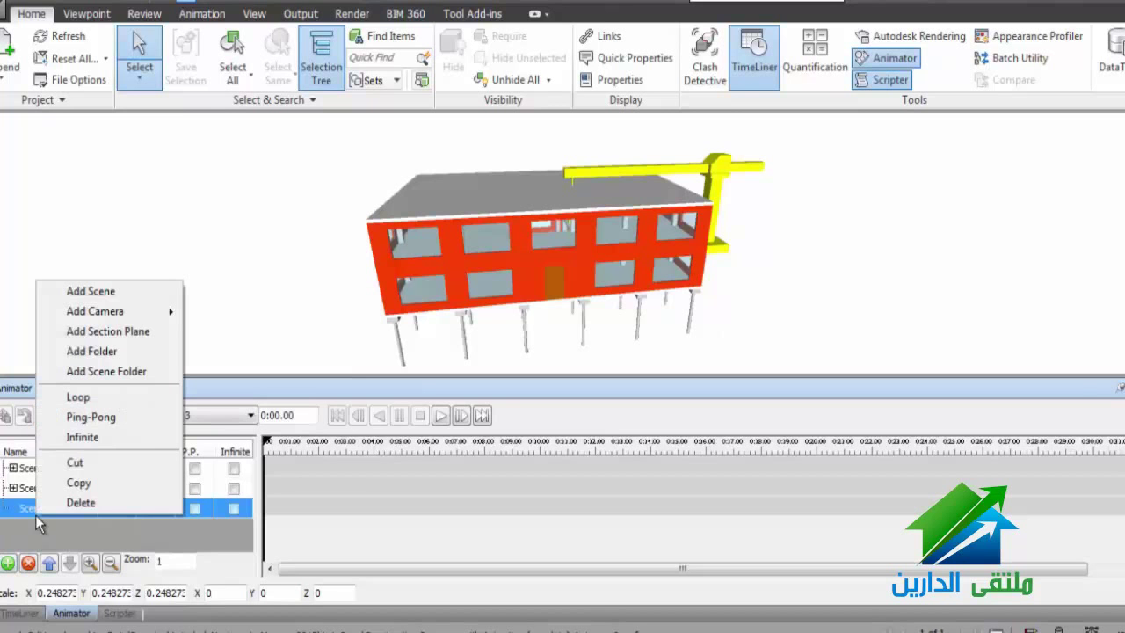
{"action": "left_click", "coordinate": [9, 225]}
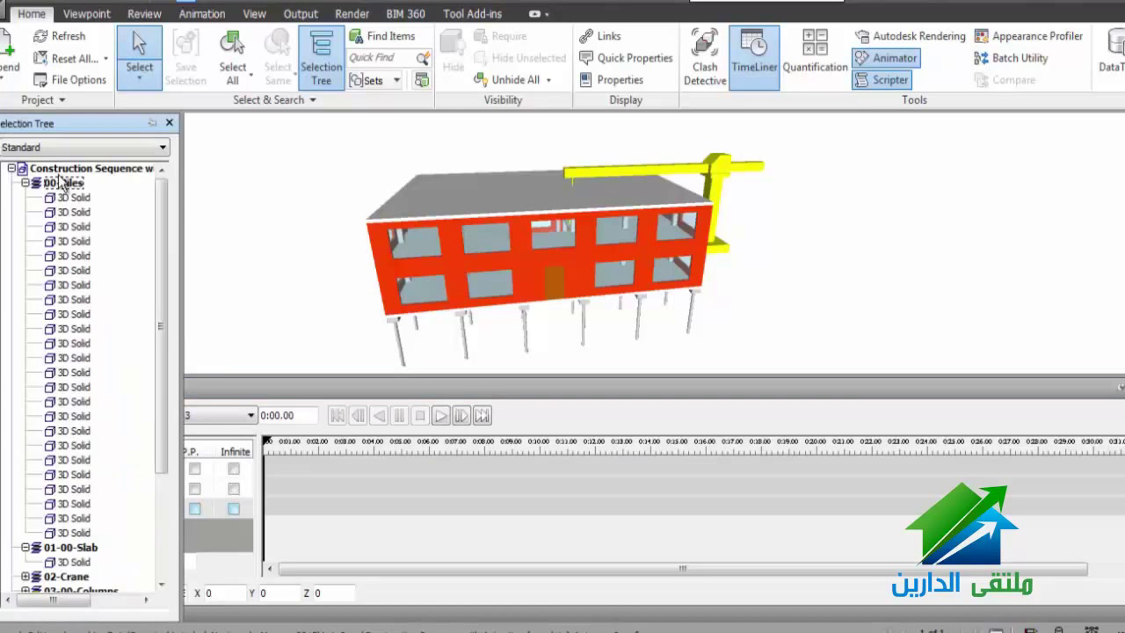
{"action": "left_click", "coordinate": [63, 182]}
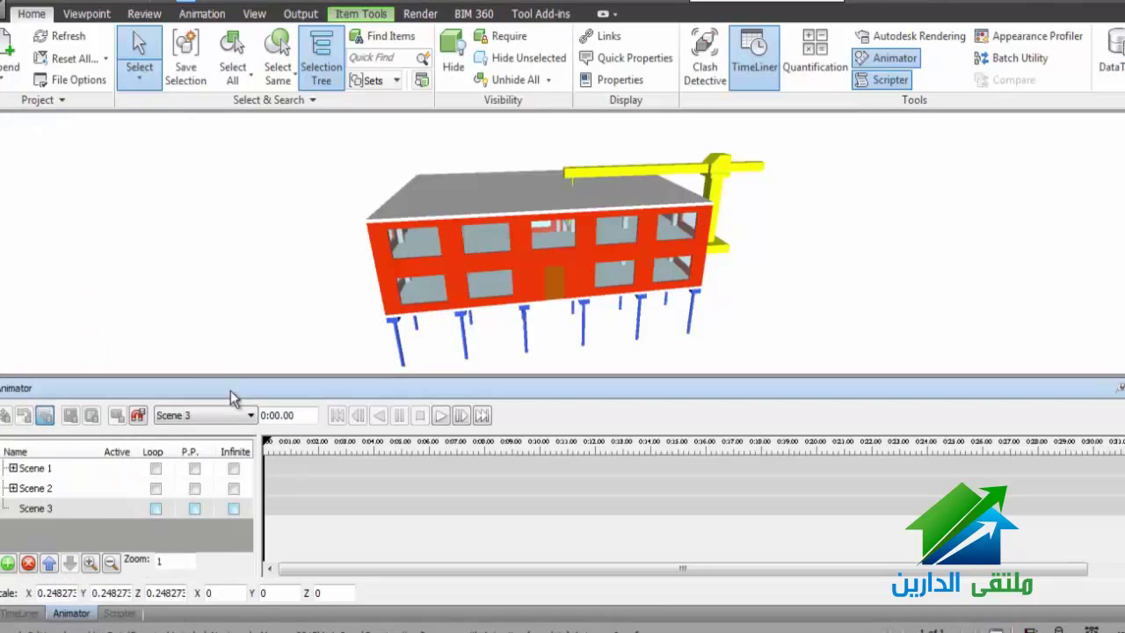
{"action": "right_click_drag", "start_coordinate": [231, 389], "coordinate": [67, 507]}
{"action": "right_click", "coordinate": [61, 511]}
{"action": "mouse_move", "coordinate": [132, 288]}
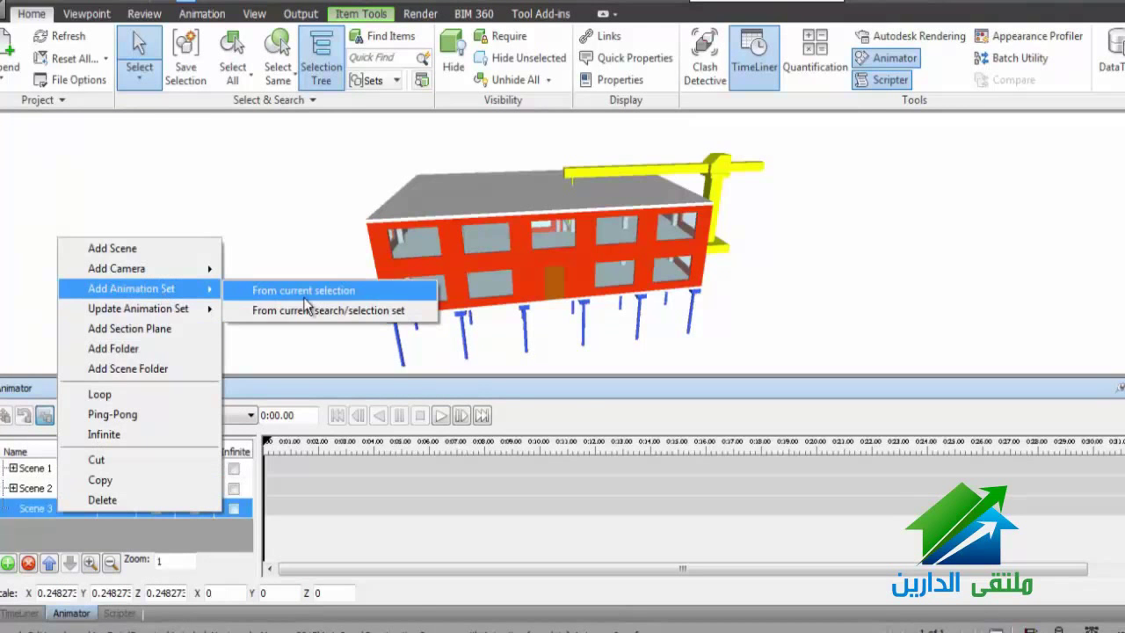
{"action": "left_click", "coordinate": [303, 291]}
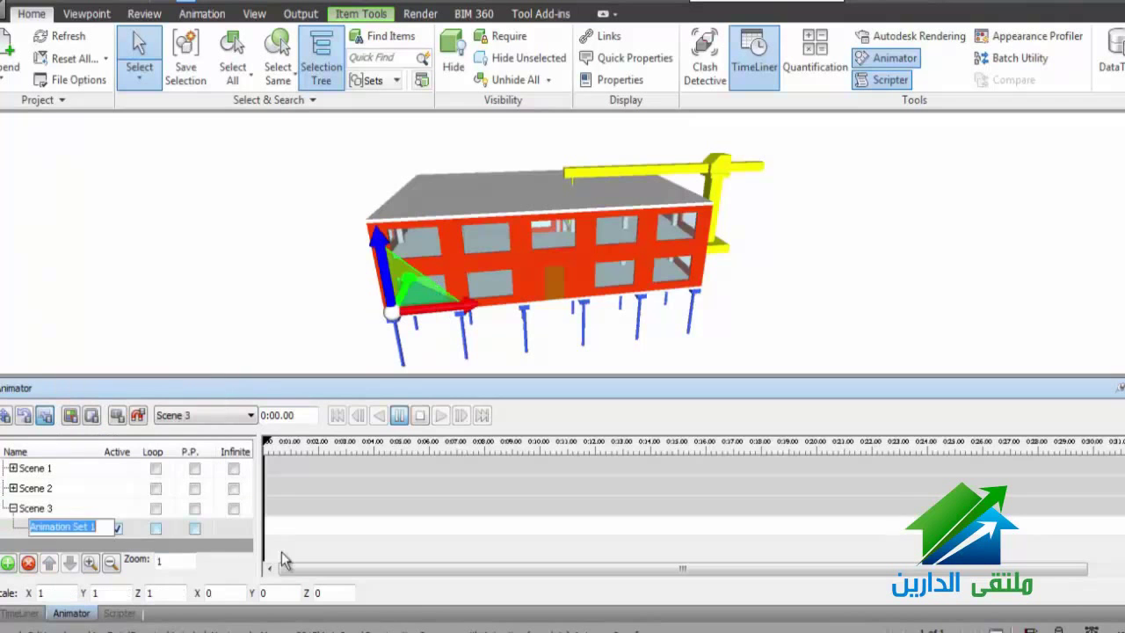
Zoom the timeline out, capture a piles keyframe at 0:26.63, then return the time to the start.
{"action": "left_click", "coordinate": [110, 562]}
{"action": "left_click", "coordinate": [112, 563]}
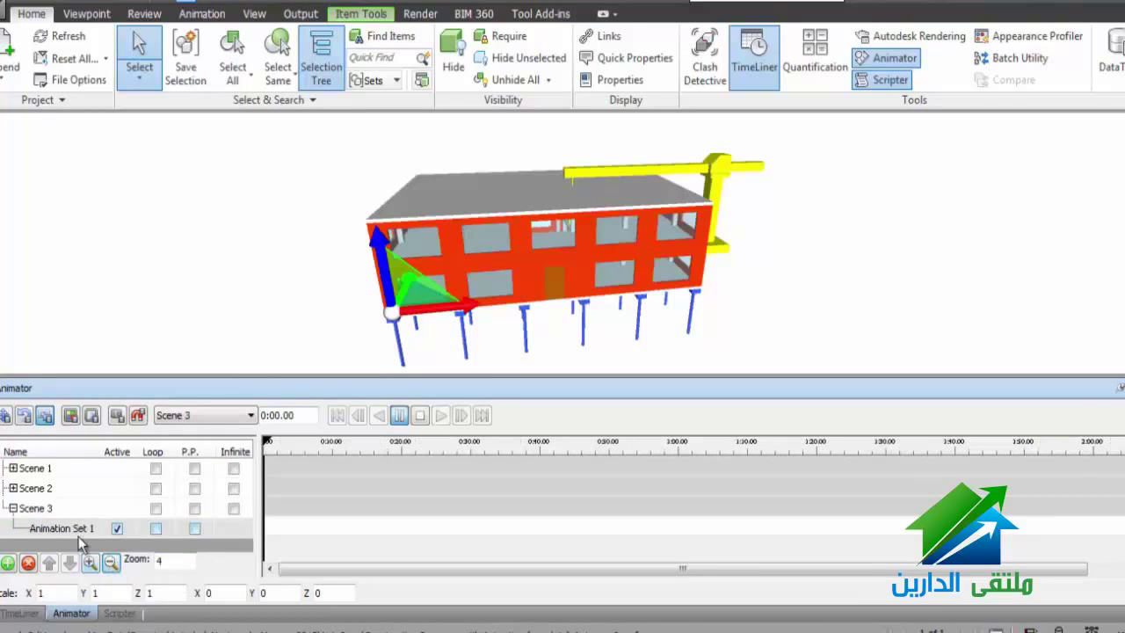
{"action": "double_click", "coordinate": [77, 530]}
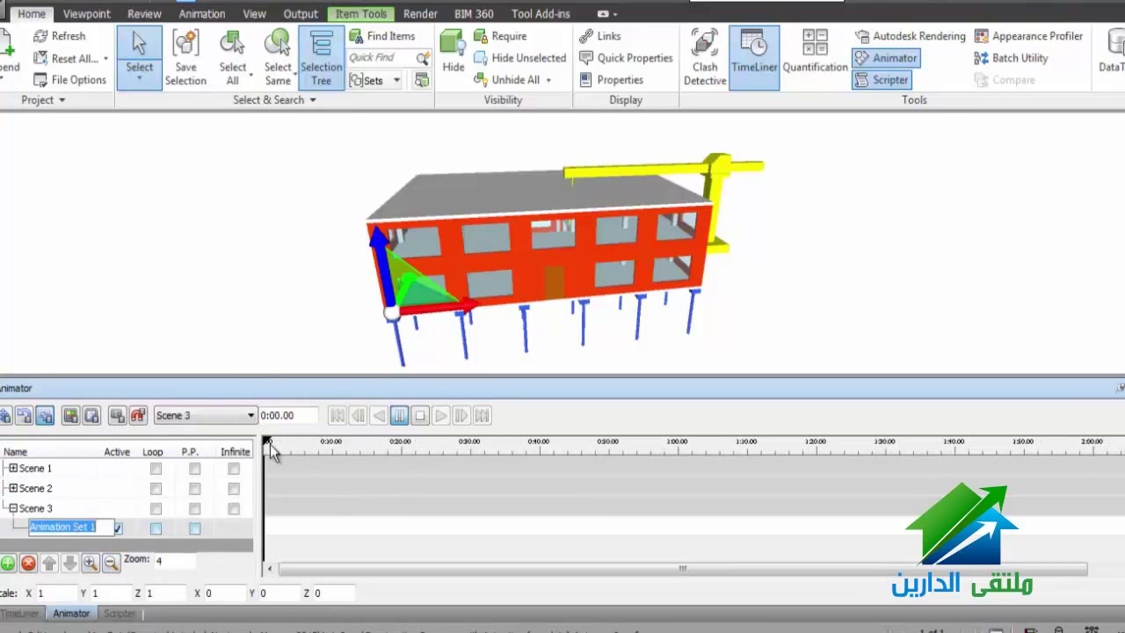
{"action": "mouse_move", "coordinate": [268, 446]}
{"action": "left_mouse_down"}
{"action": "mouse_move", "coordinate": [635, 444]}
{"action": "mouse_move", "coordinate": [389, 443]}
{"action": "mouse_move", "coordinate": [447, 443]}
{"action": "left_mouse_up"}
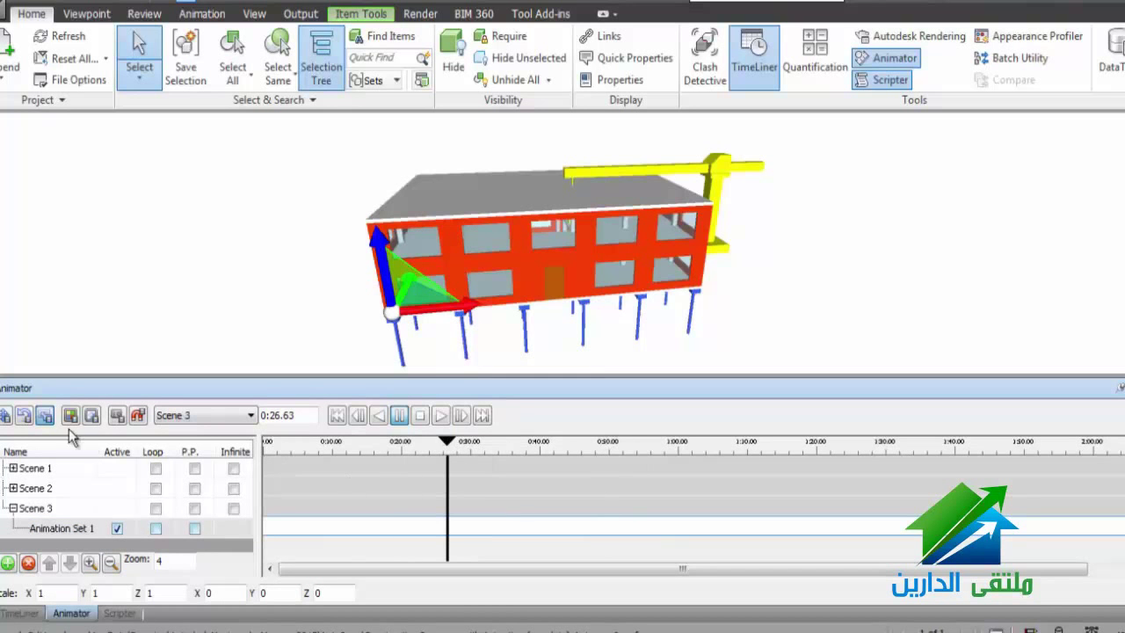
{"action": "left_click", "coordinate": [117, 417]}
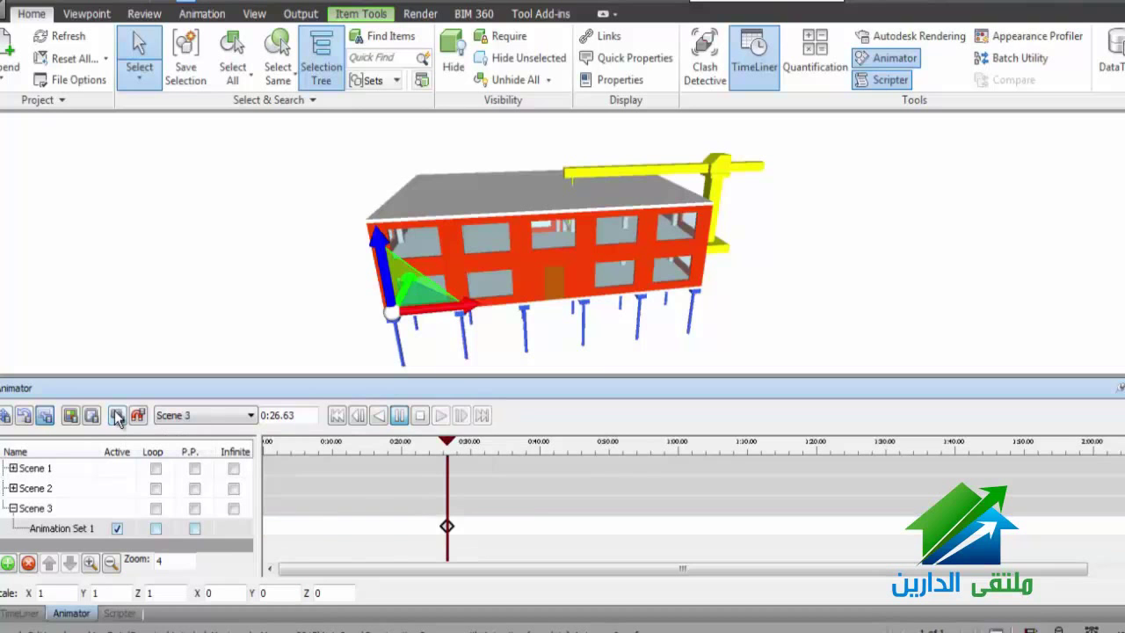
{"action": "left_click_drag", "start_coordinate": [444, 448], "coordinate": [268, 433]}
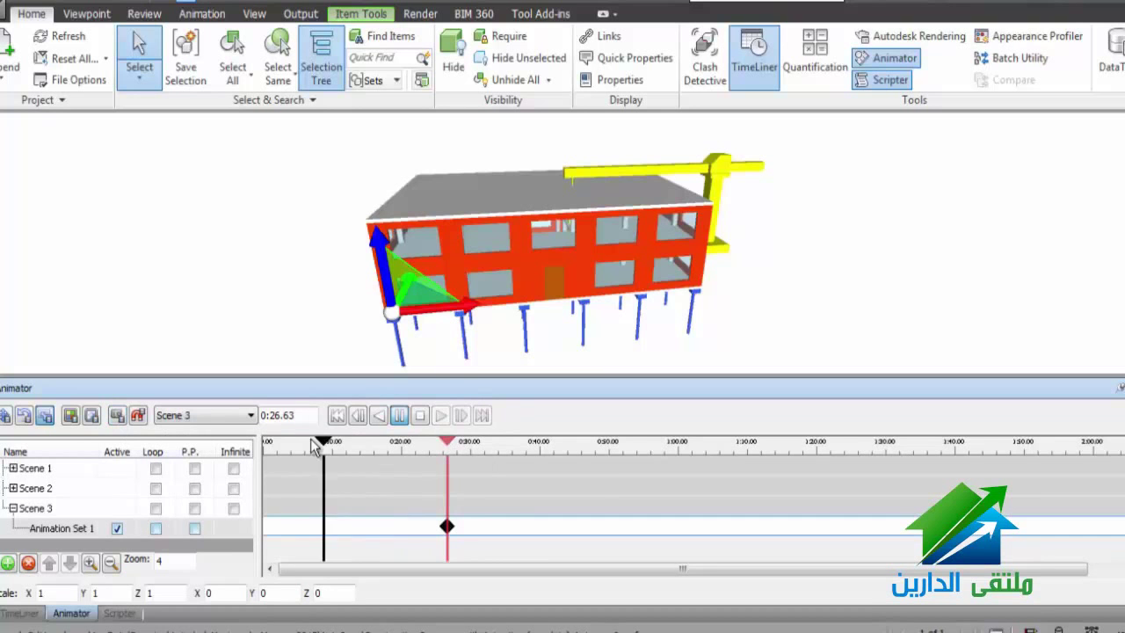
{"action": "type", "text": "4"}
{"action": "key", "text": "Return"}
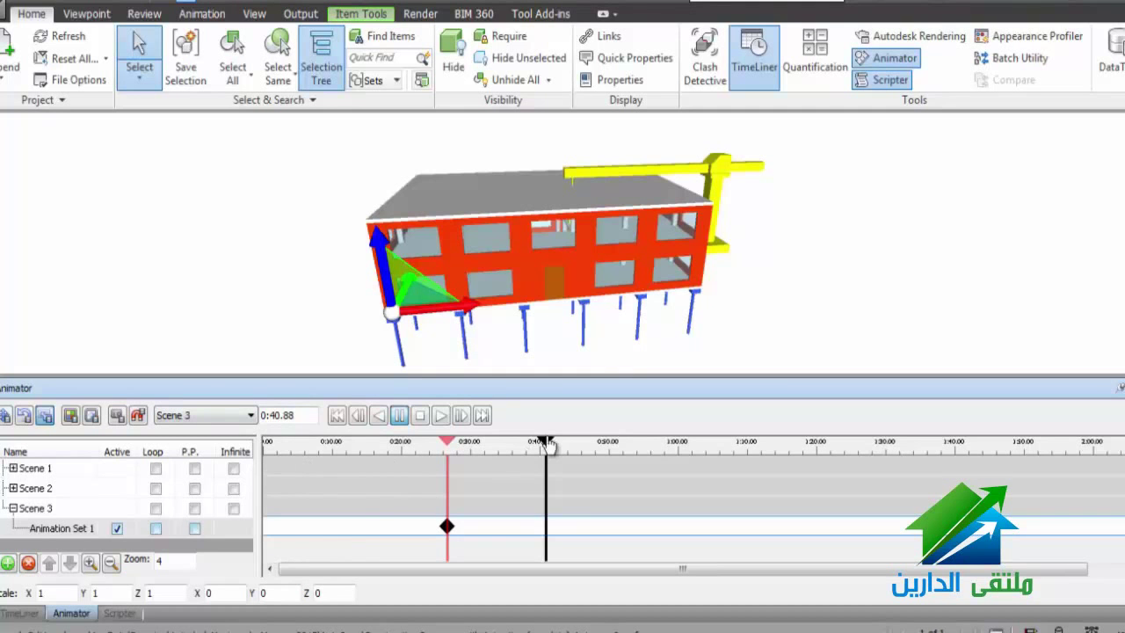
{"action": "left_click_drag", "start_coordinate": [545, 448], "coordinate": [268, 445]}
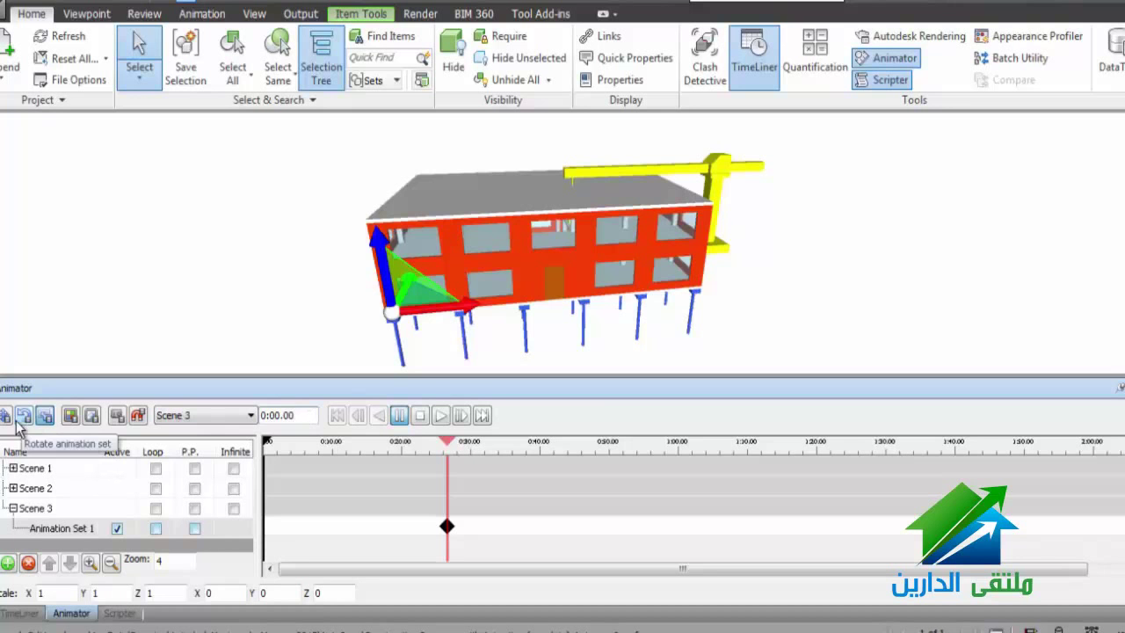
Scale the piles flat in Z and capture that pose as a keyframe at 0:00.
{"action": "left_click", "coordinate": [44, 419]}
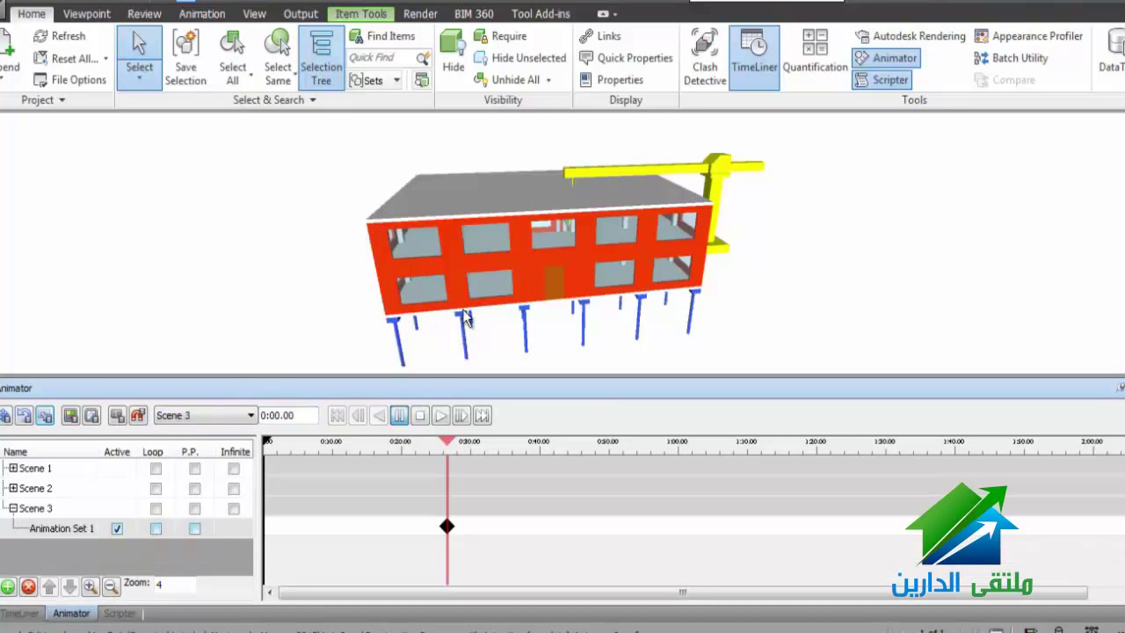
{"action": "left_click", "coordinate": [44, 415]}
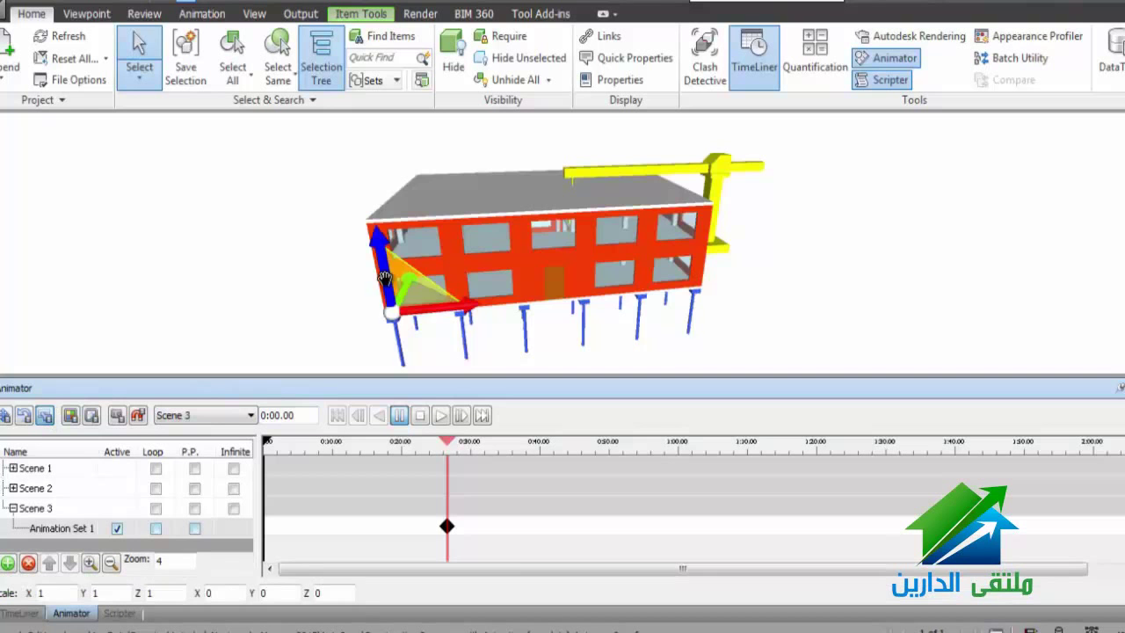
{"action": "middle_click_drag", "start_coordinate": [386, 264], "coordinate": [376, 262], "text": "shift"}
{"action": "scroll", "coordinate": [376, 268], "scroll_direction": "up", "scroll_amount": 3}
{"action": "scroll", "coordinate": [391, 263], "scroll_direction": "up", "scroll_amount": 2}
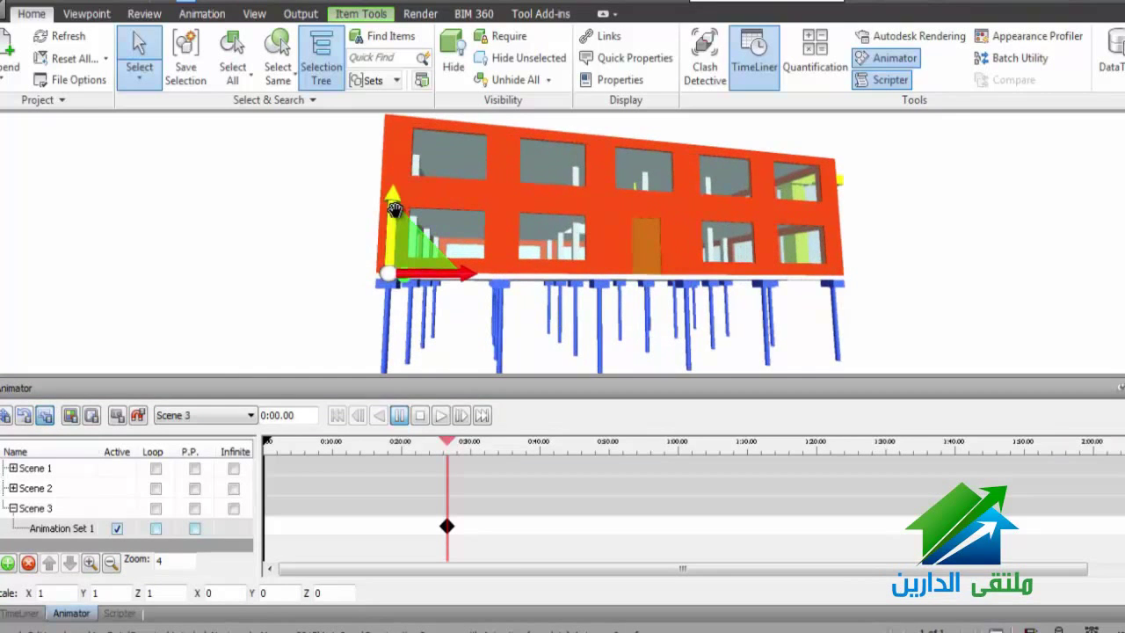
{"action": "left_click_drag", "start_coordinate": [394, 209], "coordinate": [393, 518]}
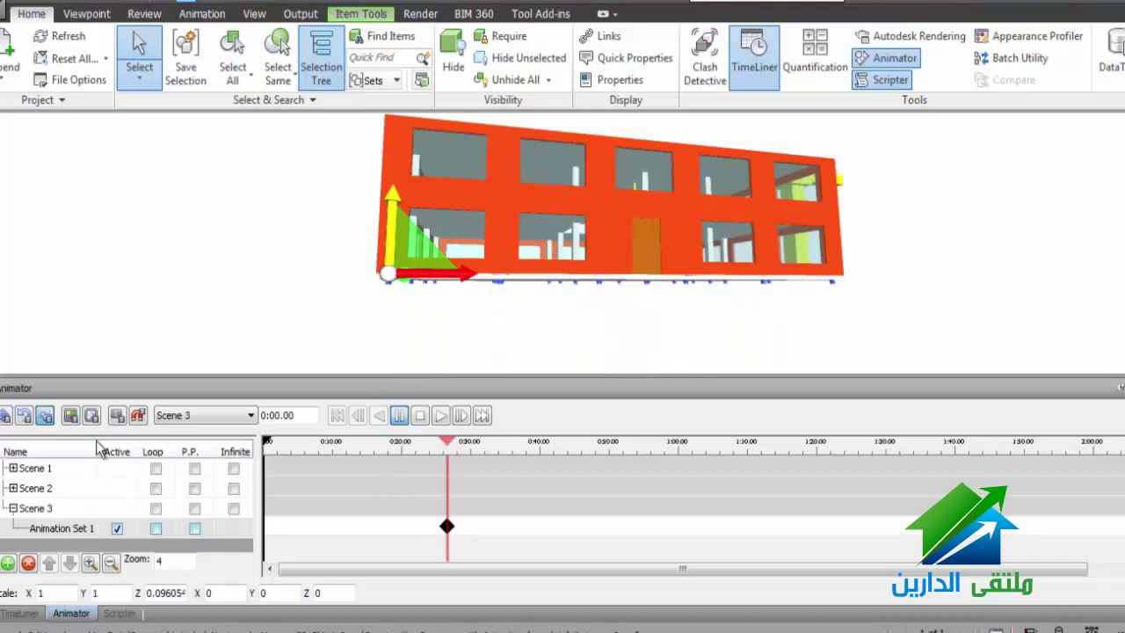
{"action": "left_click", "coordinate": [117, 415]}
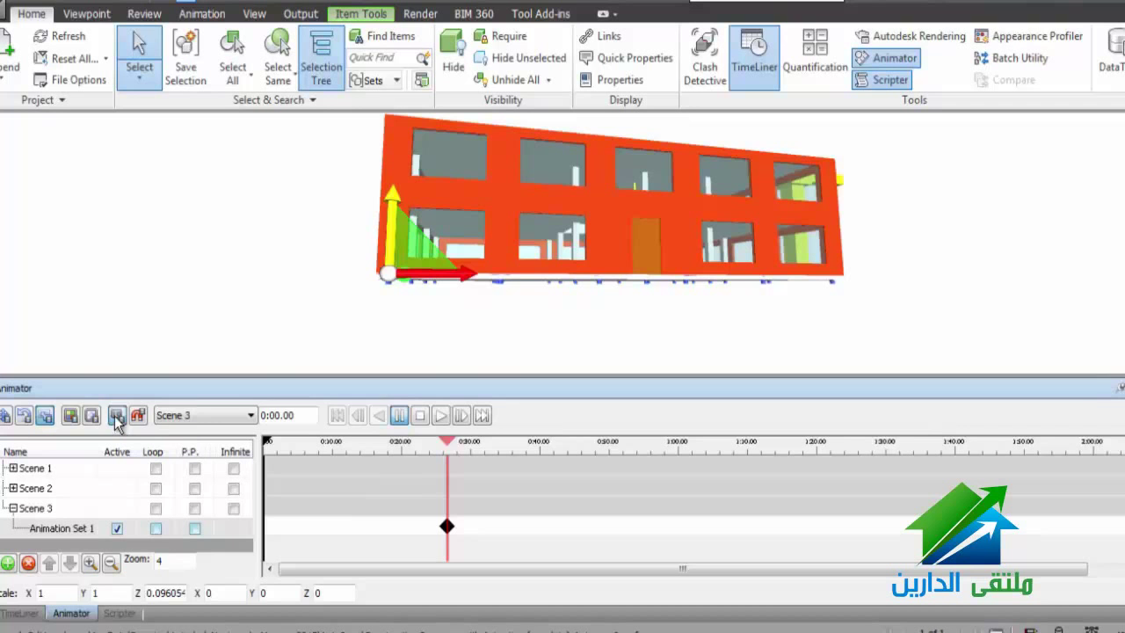
Preview the Scene 3 pile growth animation, then stop and rewind it.
{"action": "left_click", "coordinate": [439, 417]}
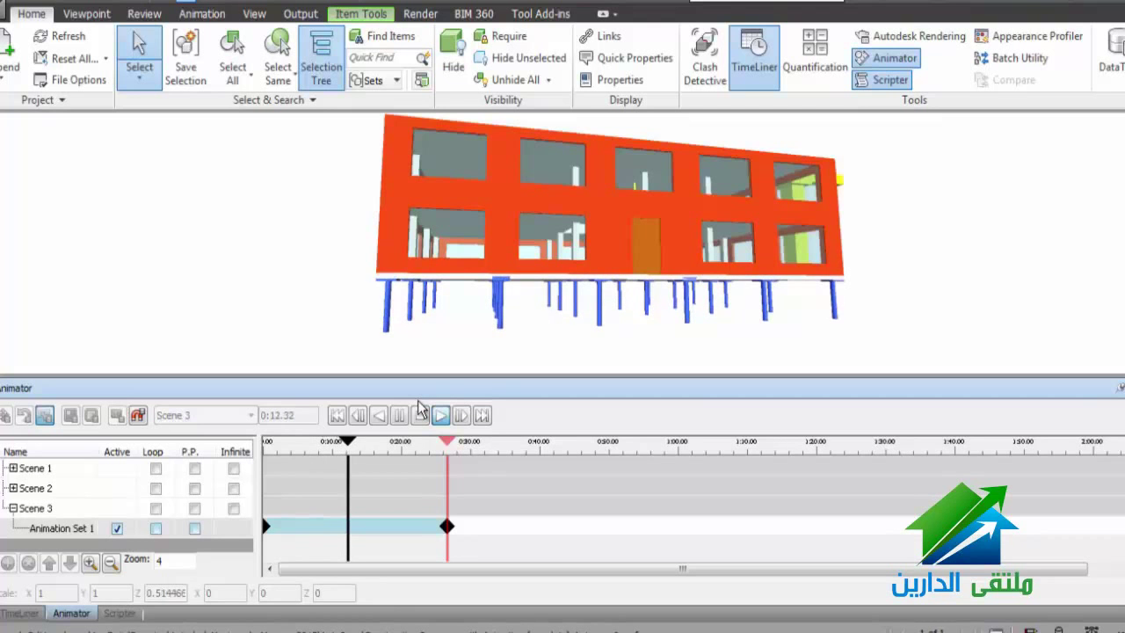
{"action": "middle_click_drag", "start_coordinate": [643, 281], "coordinate": [430, 197], "text": "shift"}
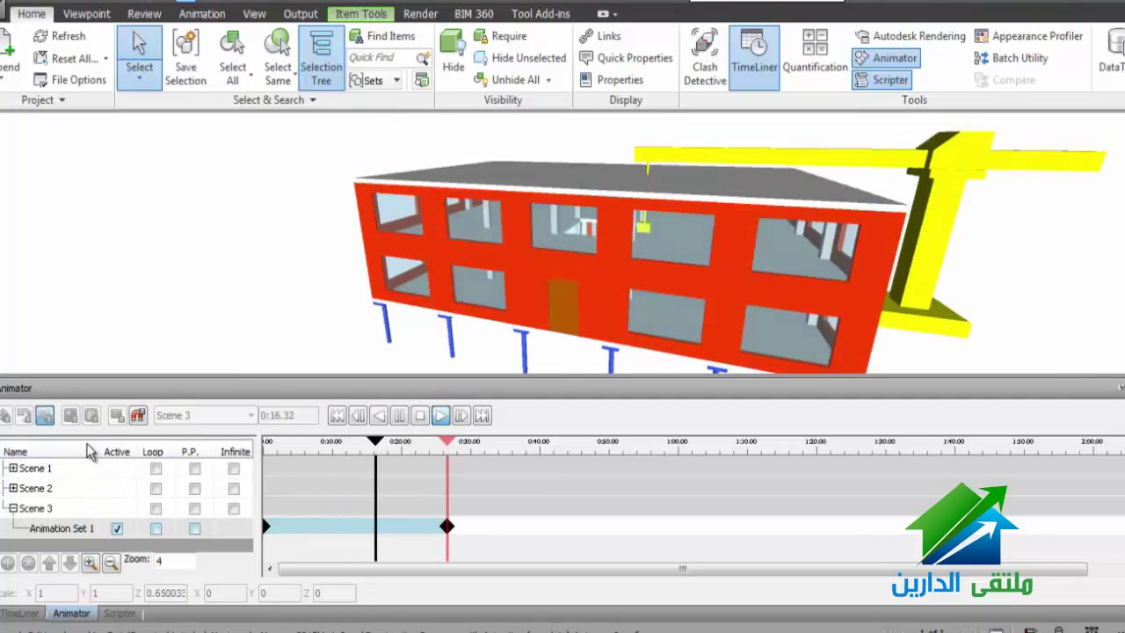
{"action": "left_click", "coordinate": [399, 416]}
{"action": "left_click", "coordinate": [419, 416]}
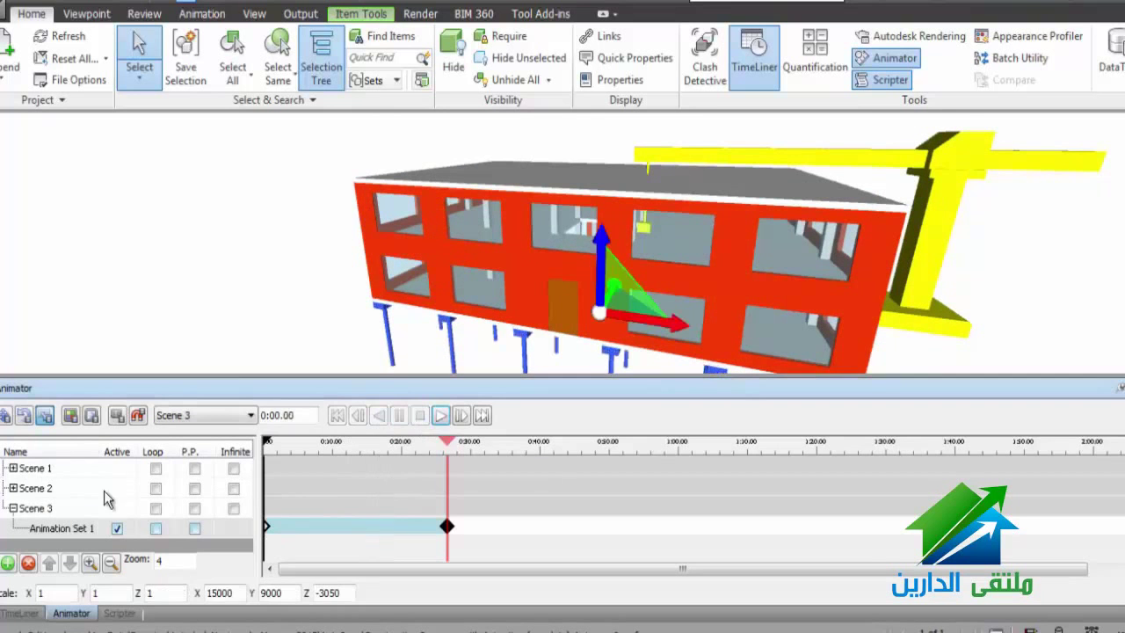
Delete Scene 1 from the Animator.
{"action": "left_click", "coordinate": [35, 468]}
{"action": "right_click", "coordinate": [44, 471]}
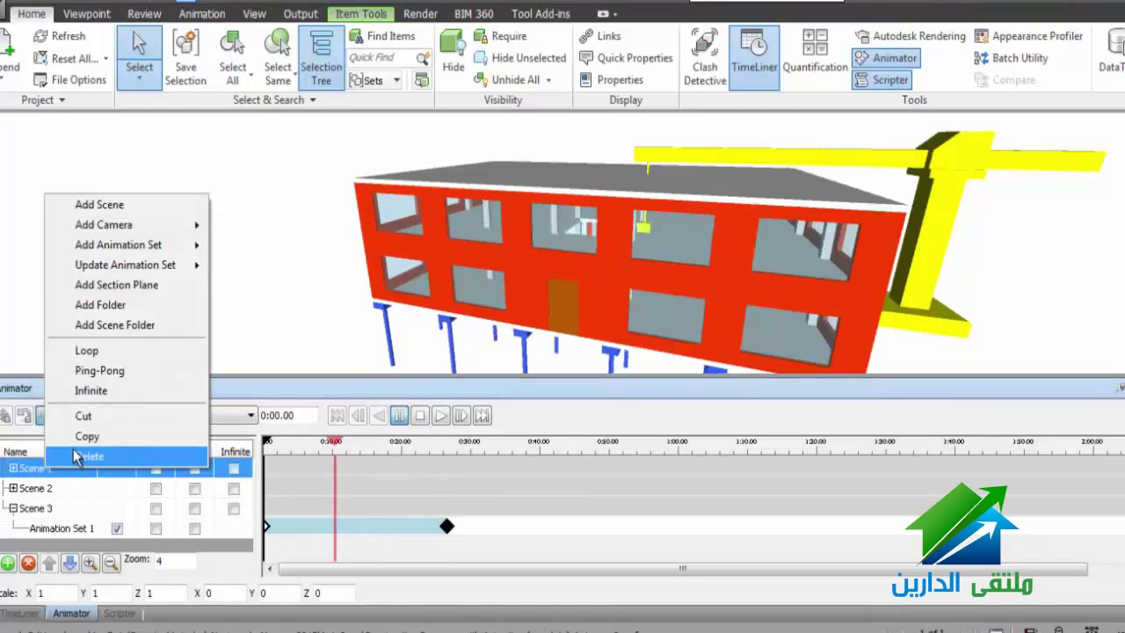
{"action": "left_click", "coordinate": [77, 456]}
{"action": "key", "text": "Return"}
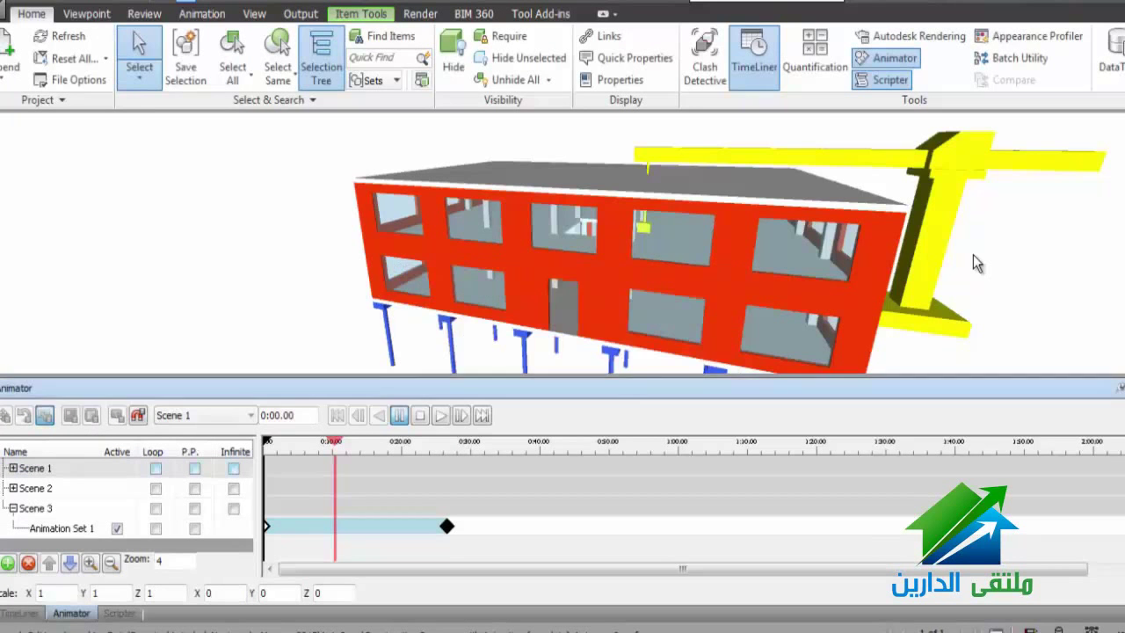
Select the 3D Solid parts under 02-Crane > Crane that form the blue boom.
{"action": "middle_click_drag", "start_coordinate": [973, 254], "coordinate": [639, 251], "text": "shift"}
{"action": "mouse_move", "coordinate": [646, 211]}
{"action": "middle_mouse_down", "text": "shift"}
{"action": "mouse_move", "coordinate": [621, 250]}
{"action": "mouse_move", "coordinate": [610, 231]}
{"action": "mouse_move", "coordinate": [620, 219]}
{"action": "middle_mouse_up", "text": "shift"}
{"action": "left_click", "coordinate": [722, 299]}
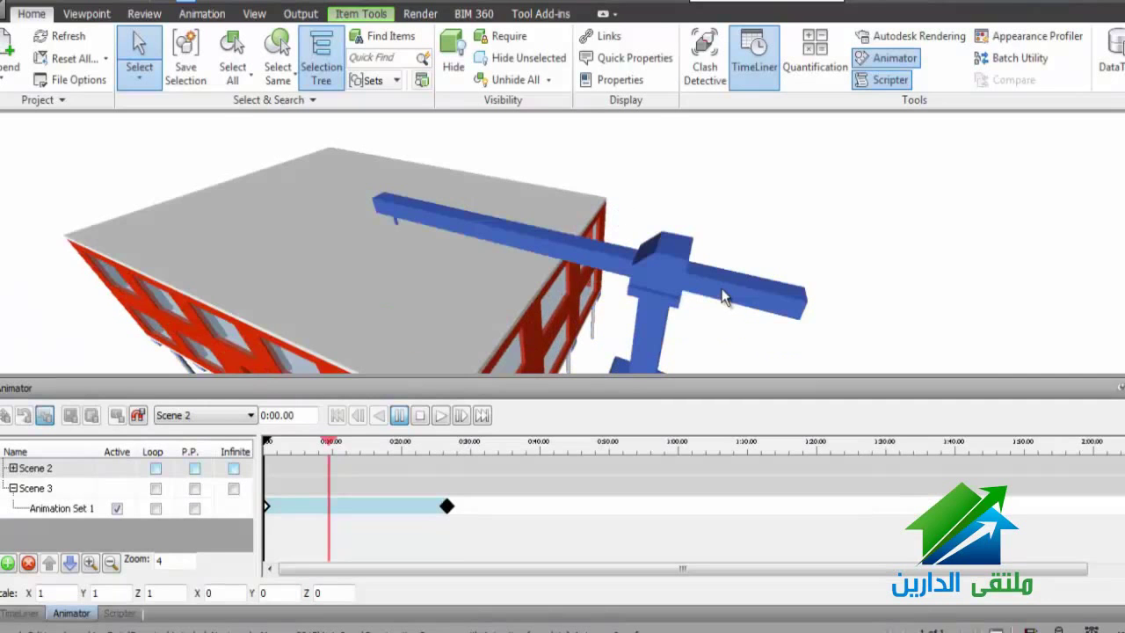
{"action": "scroll", "coordinate": [494, 143], "scroll_direction": "down", "scroll_amount": 2}
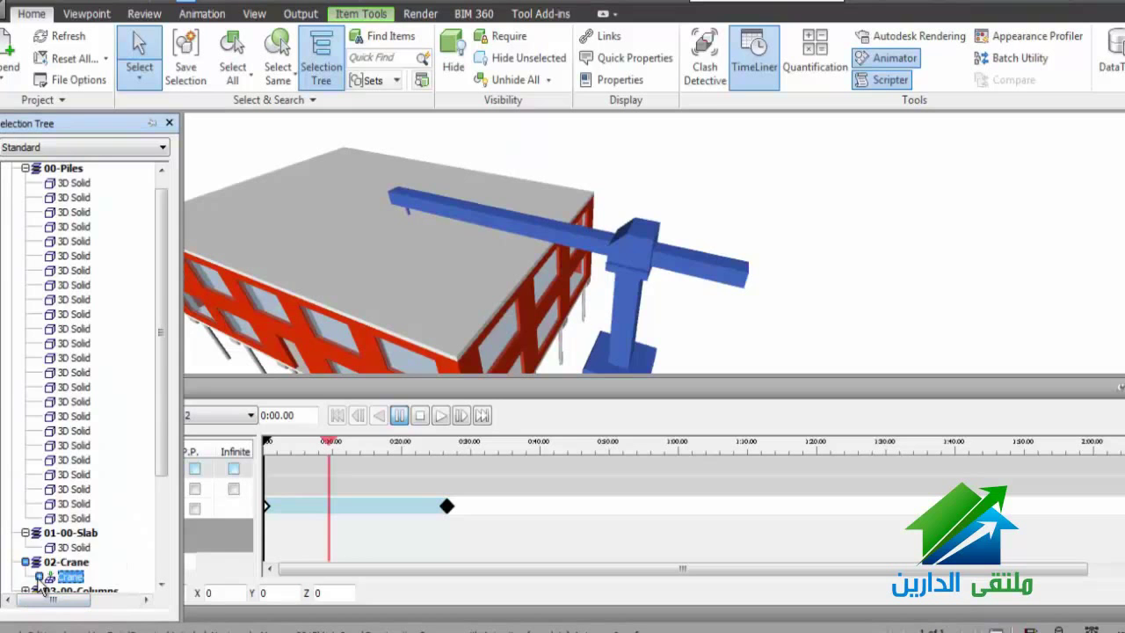
{"action": "left_click", "coordinate": [38, 576]}
{"action": "scroll", "coordinate": [77, 485], "scroll_direction": "down", "scroll_amount": 4}
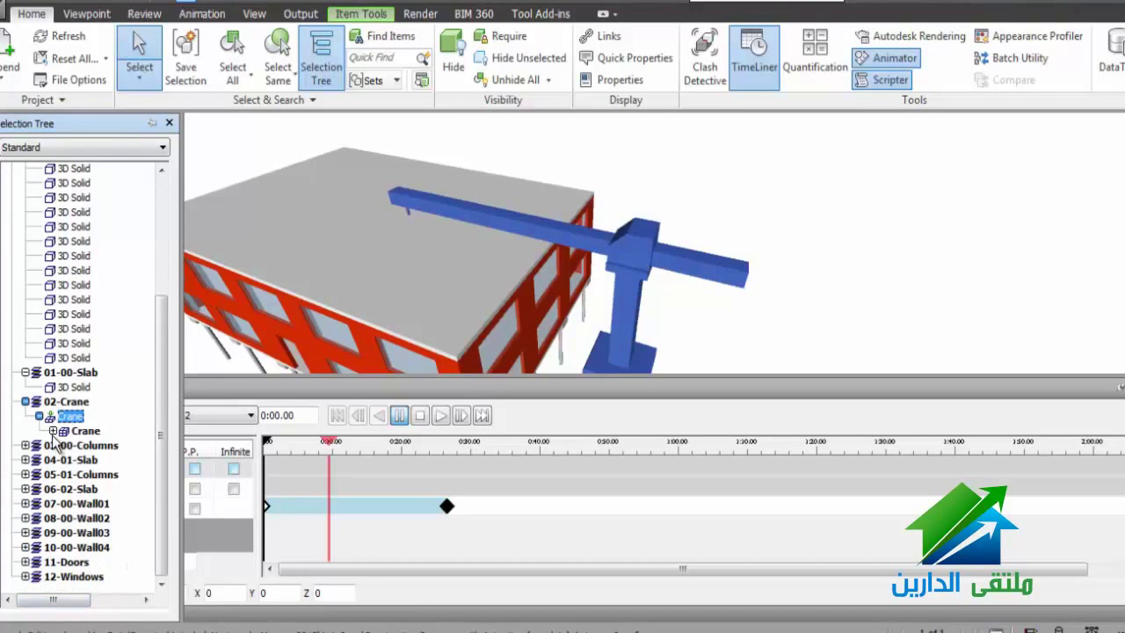
{"action": "left_click", "coordinate": [53, 431]}
{"action": "left_click", "coordinate": [91, 447]}
{"action": "left_click", "coordinate": [93, 460]}
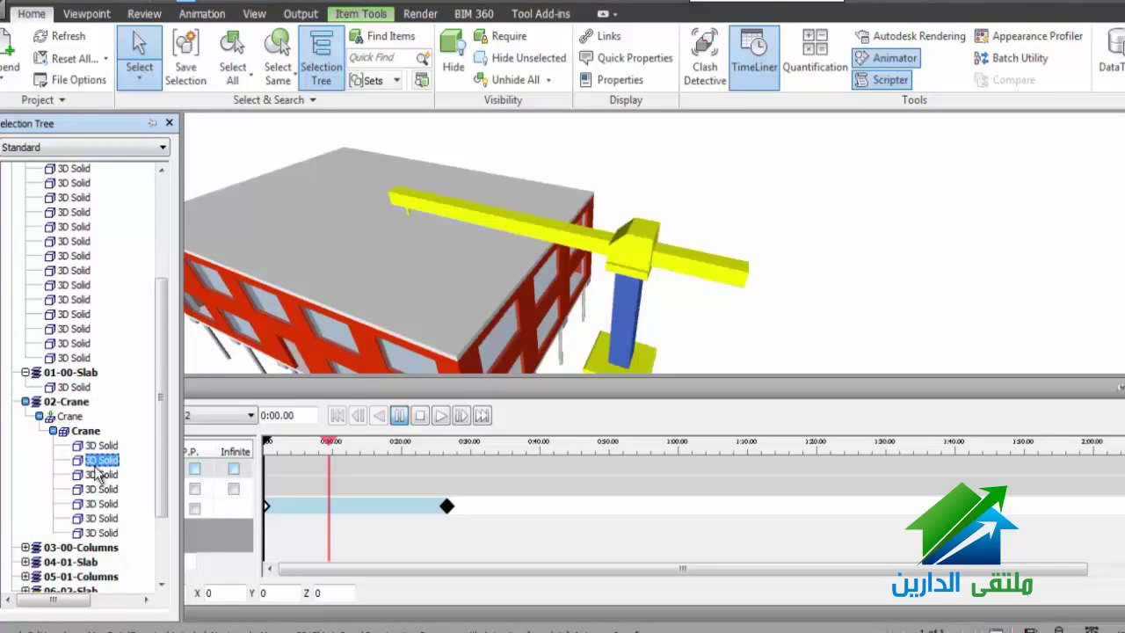
{"action": "left_click", "coordinate": [101, 475]}
{"action": "left_click", "coordinate": [102, 489]}
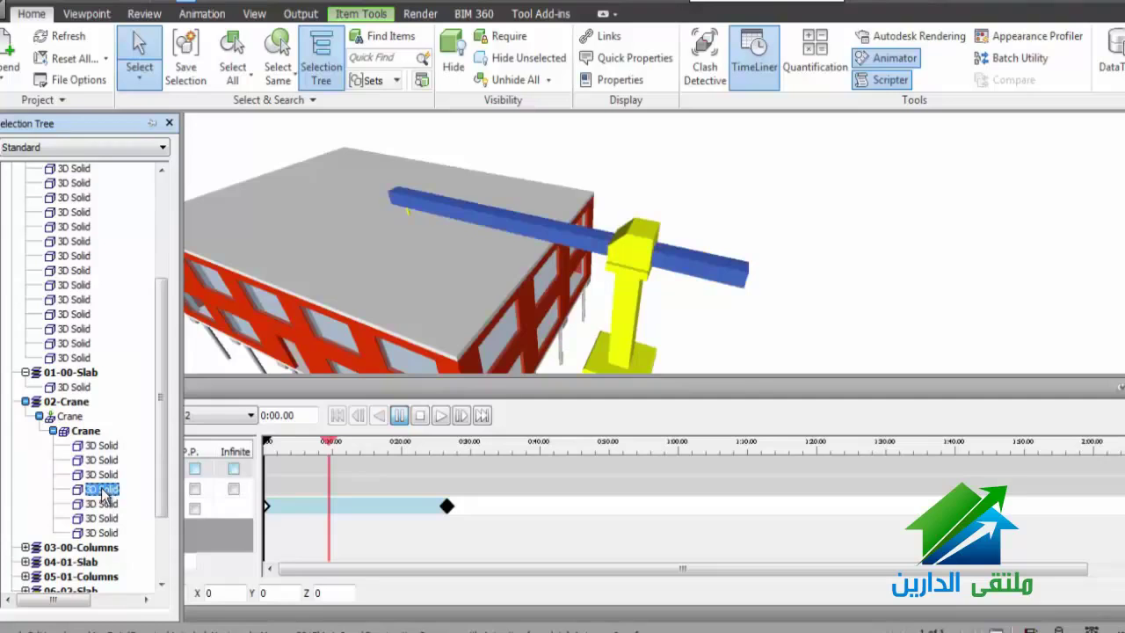
{"action": "left_click", "coordinate": [103, 503], "text": "ctrl"}
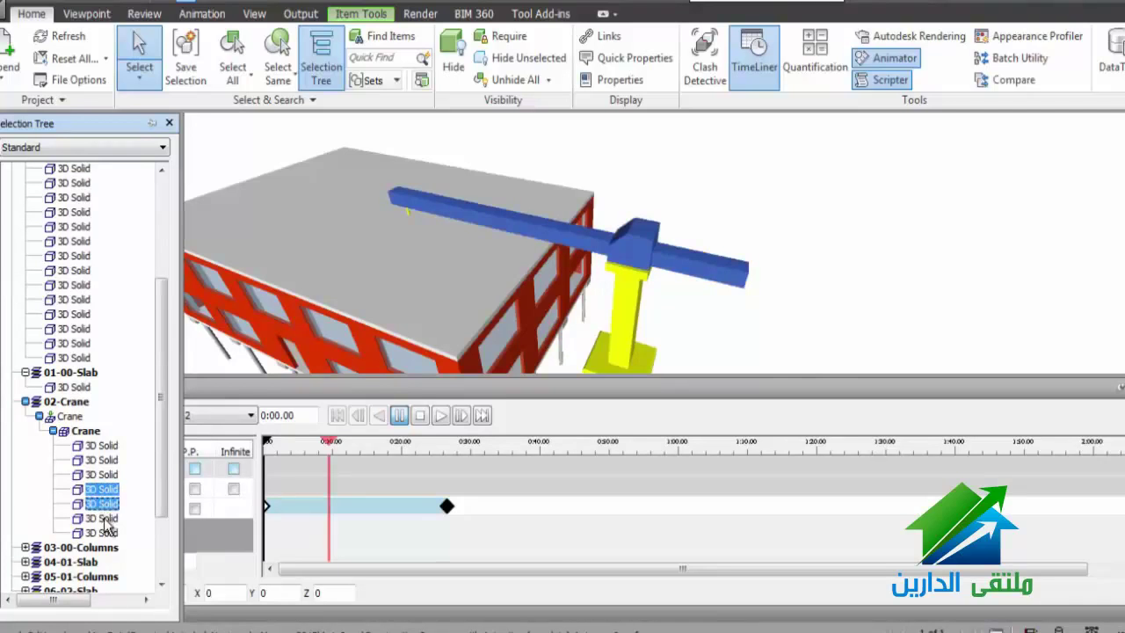
{"action": "left_click", "coordinate": [104, 518], "text": "ctrl"}
{"action": "left_click", "coordinate": [104, 533], "text": "ctrl"}
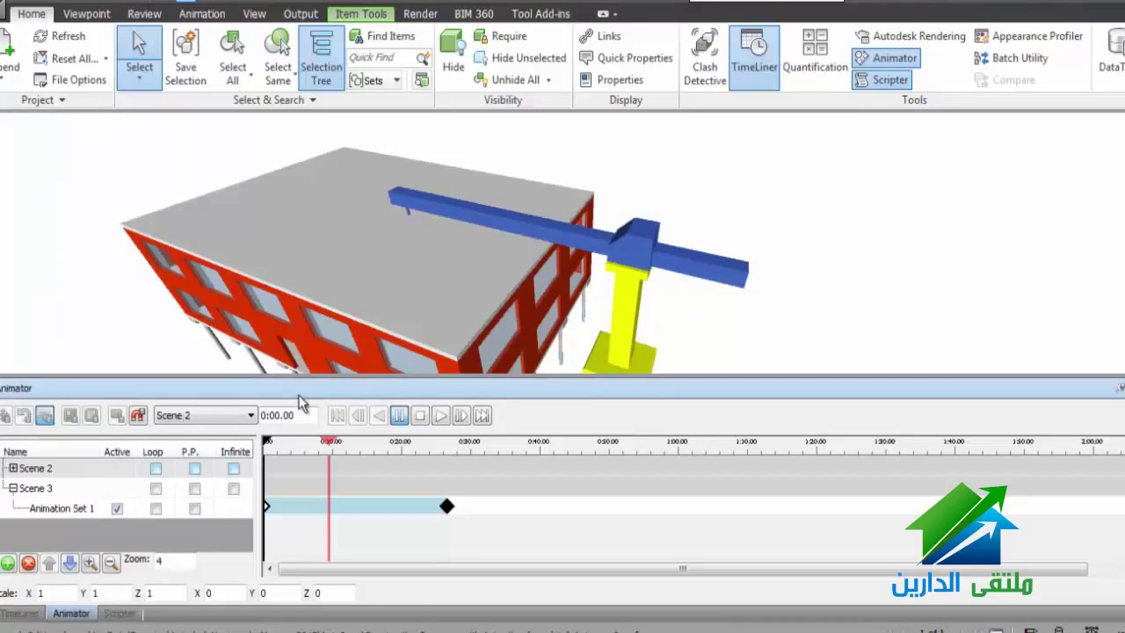
Add Scene 4 with an animation set built from the selected crane boom solids.
{"action": "left_click", "coordinate": [9, 563]}
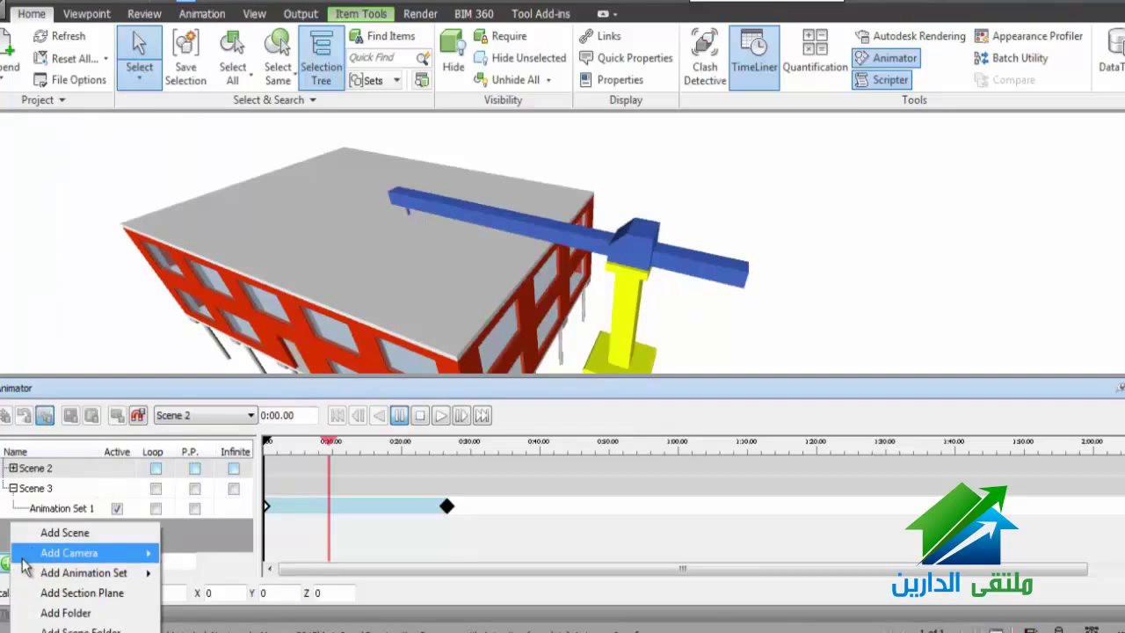
{"action": "left_click", "coordinate": [48, 533]}
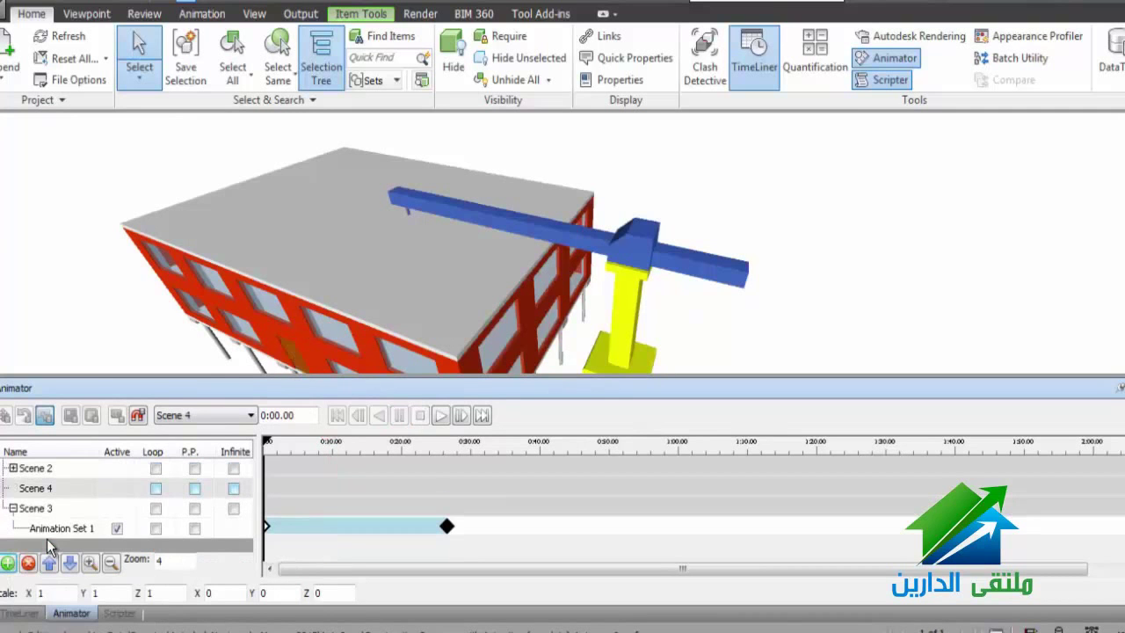
{"action": "right_click", "coordinate": [62, 490]}
{"action": "mouse_move", "coordinate": [133, 266]}
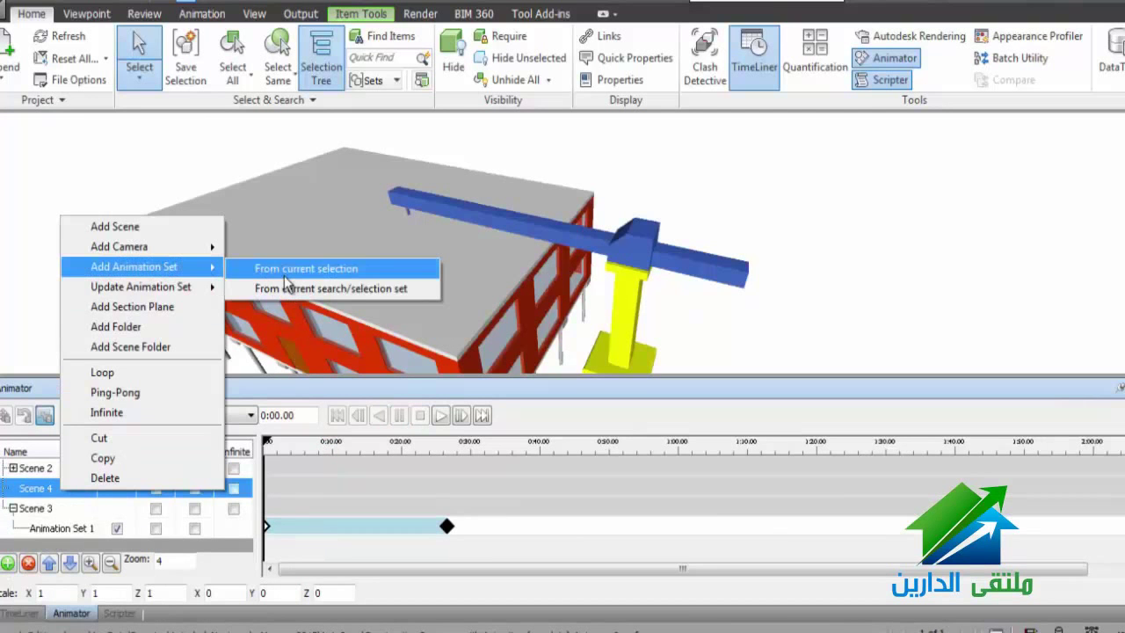
{"action": "left_click", "coordinate": [284, 273]}
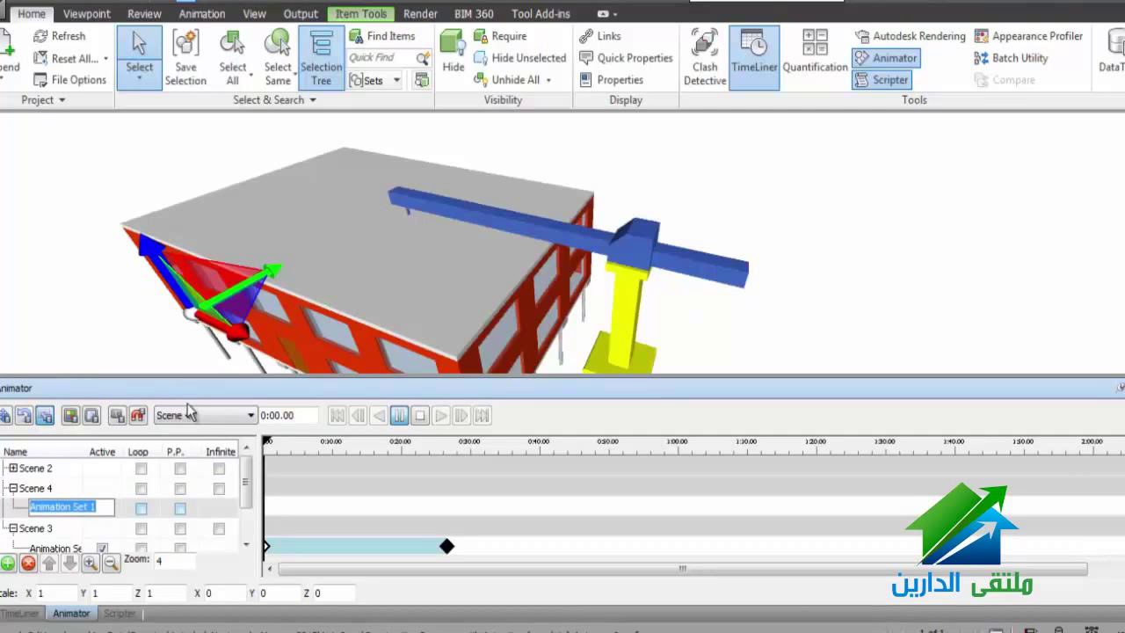
Isolate the boom and set its rotation centre on the cab block (cX 36.563, cY 8.788, cZ 11.500).
{"action": "key", "text": "Return"}
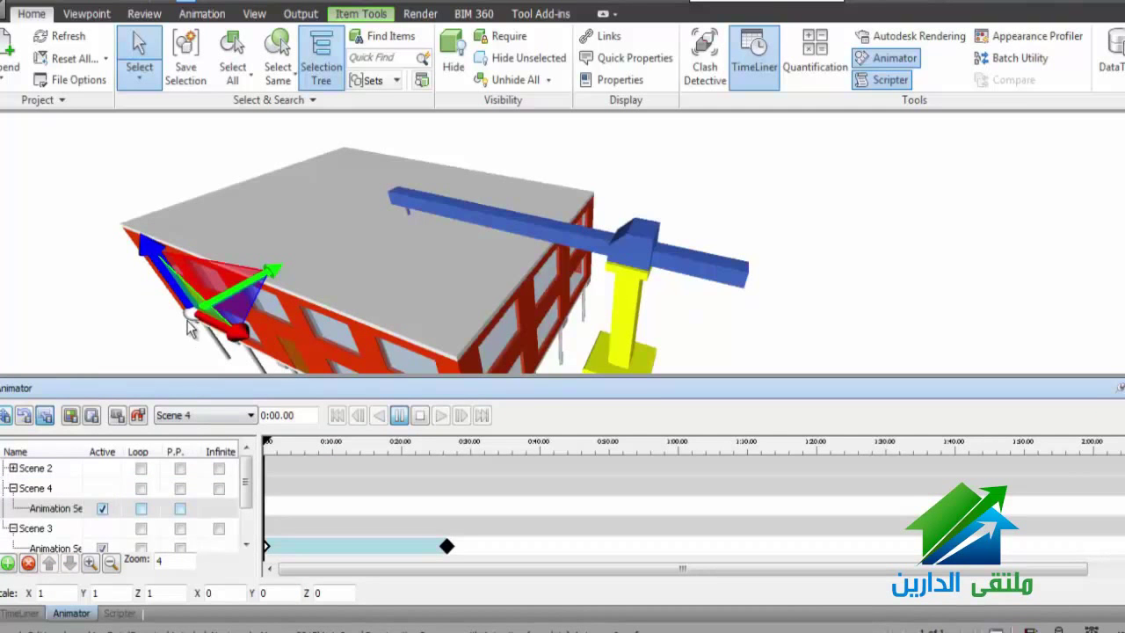
{"action": "left_click", "coordinate": [522, 61]}
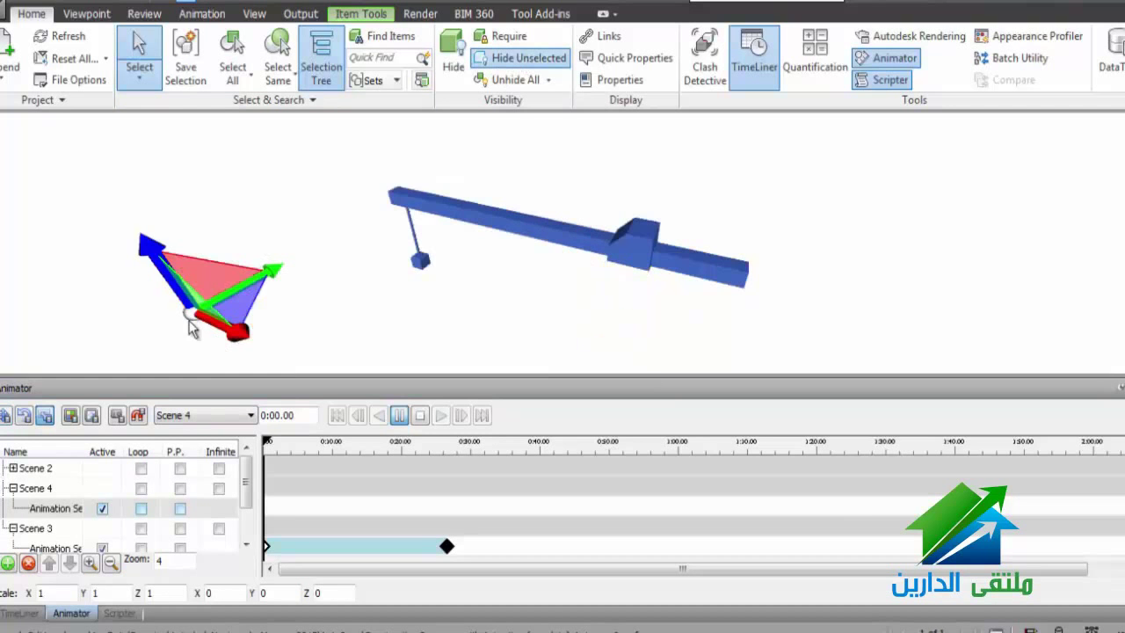
{"action": "left_click", "coordinate": [29, 418]}
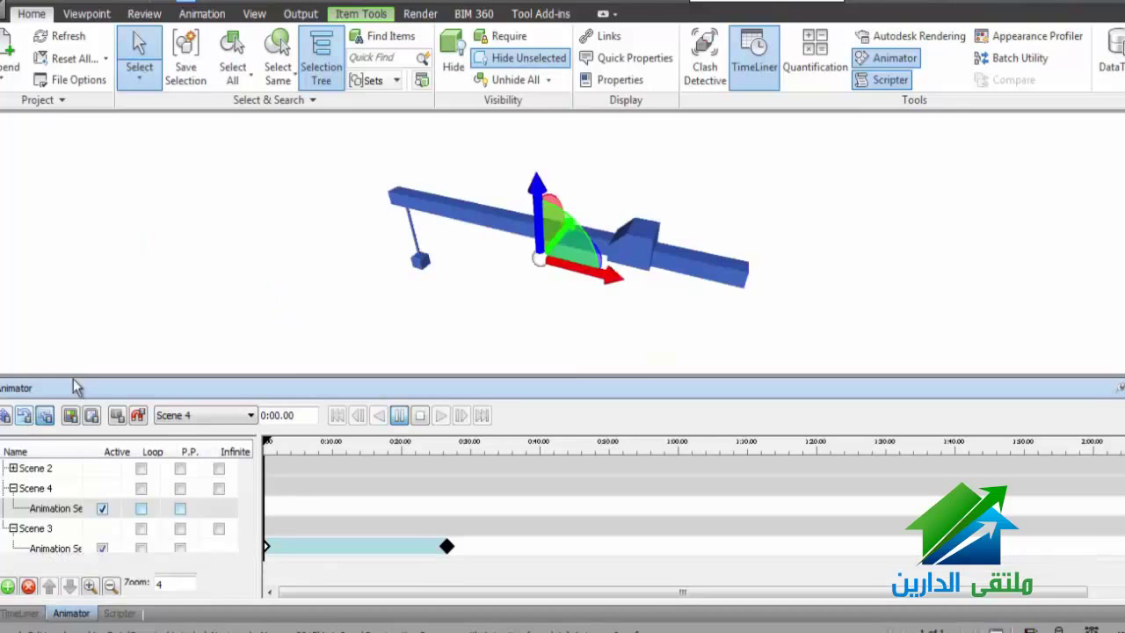
{"action": "middle_click_drag", "start_coordinate": [612, 225], "coordinate": [642, 226], "text": "shift"}
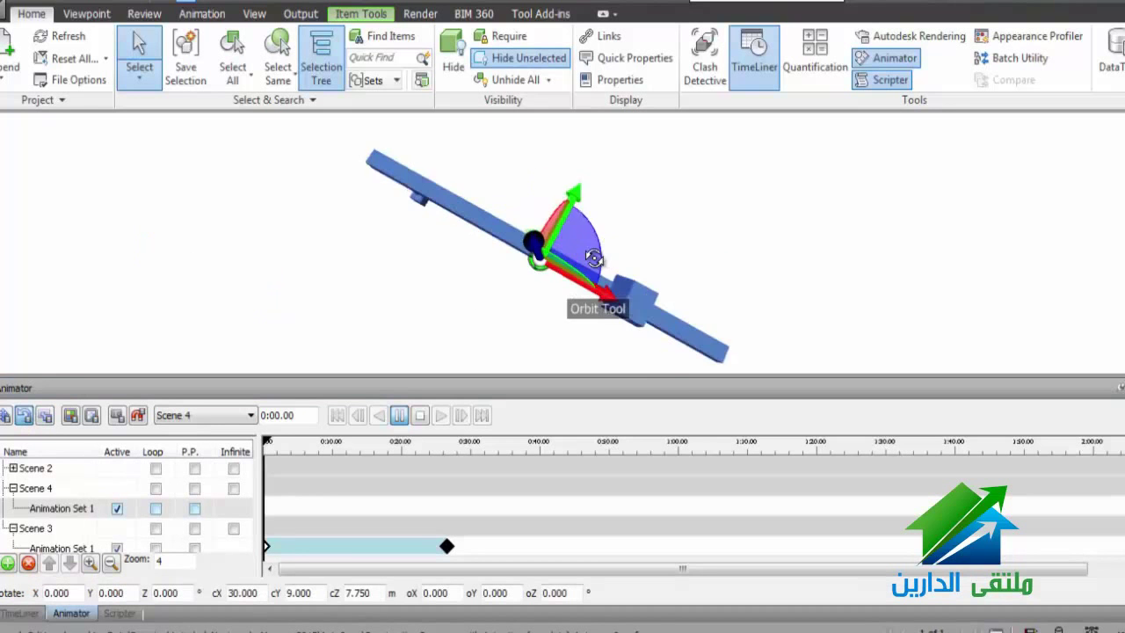
{"action": "scroll", "coordinate": [625, 266], "scroll_direction": "up", "scroll_amount": 2}
{"action": "scroll", "coordinate": [624, 267], "scroll_direction": "up", "scroll_amount": 1}
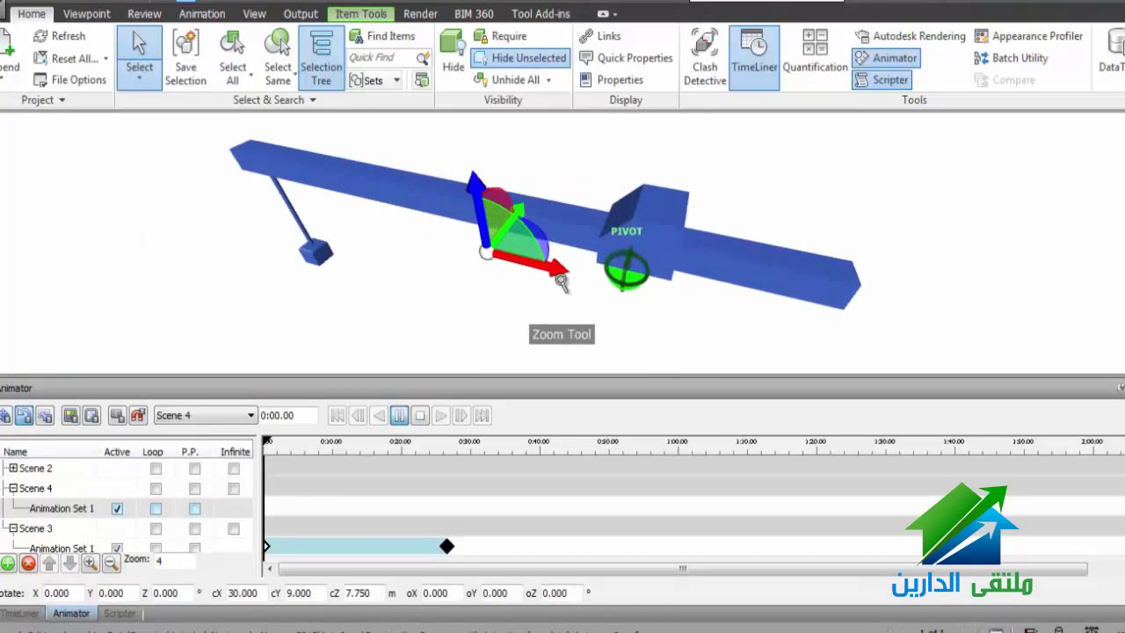
{"action": "mouse_move", "coordinate": [484, 254]}
{"action": "left_mouse_down"}
{"action": "mouse_move", "coordinate": [486, 244]}
{"action": "mouse_move", "coordinate": [631, 238]}
{"action": "mouse_move", "coordinate": [653, 204]}
{"action": "mouse_move", "coordinate": [650, 216]}
{"action": "left_mouse_up"}
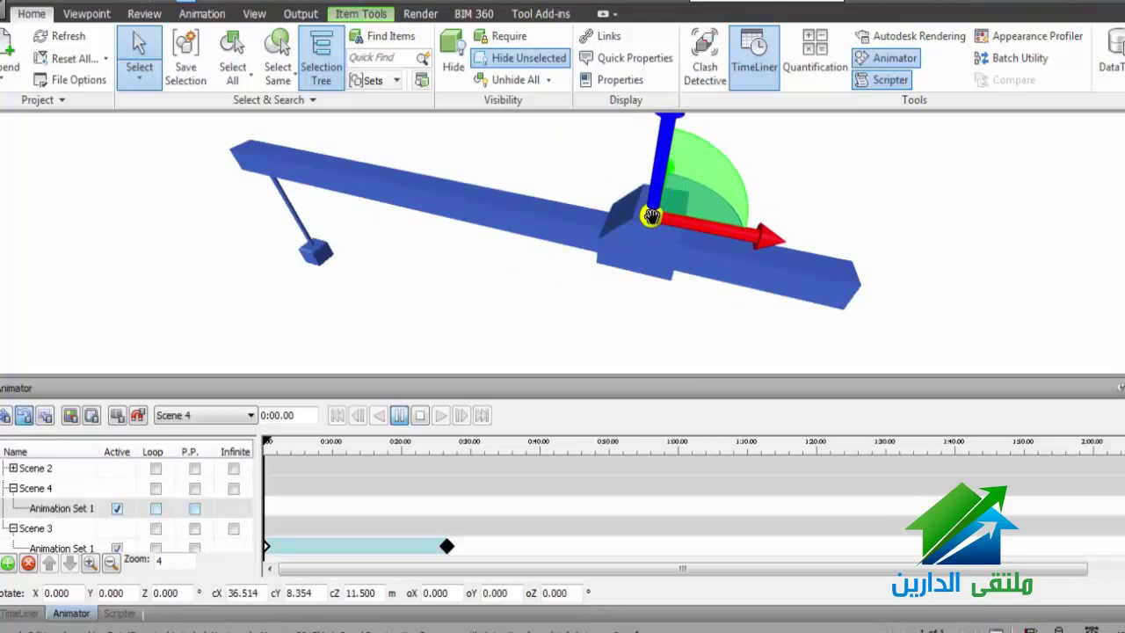
{"action": "mouse_move", "coordinate": [533, 195]}
{"action": "middle_mouse_down", "text": "shift"}
{"action": "mouse_move", "coordinate": [510, 238]}
{"action": "mouse_move", "coordinate": [500, 220]}
{"action": "middle_mouse_up", "text": "shift"}
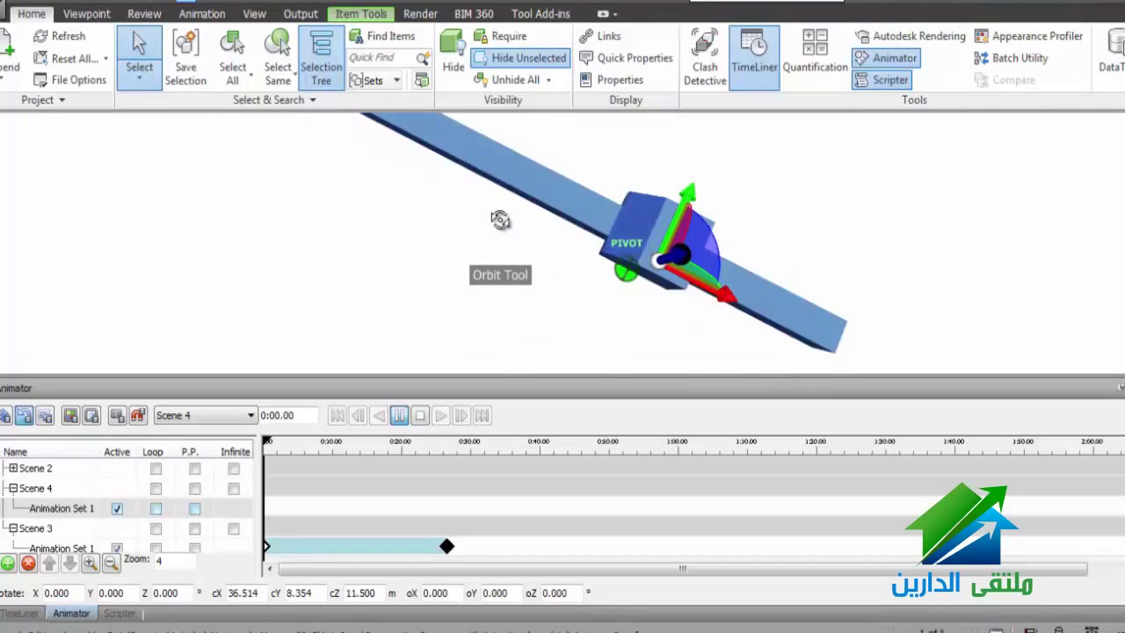
{"action": "middle_click_drag", "start_coordinate": [752, 276], "coordinate": [684, 253], "text": "shift"}
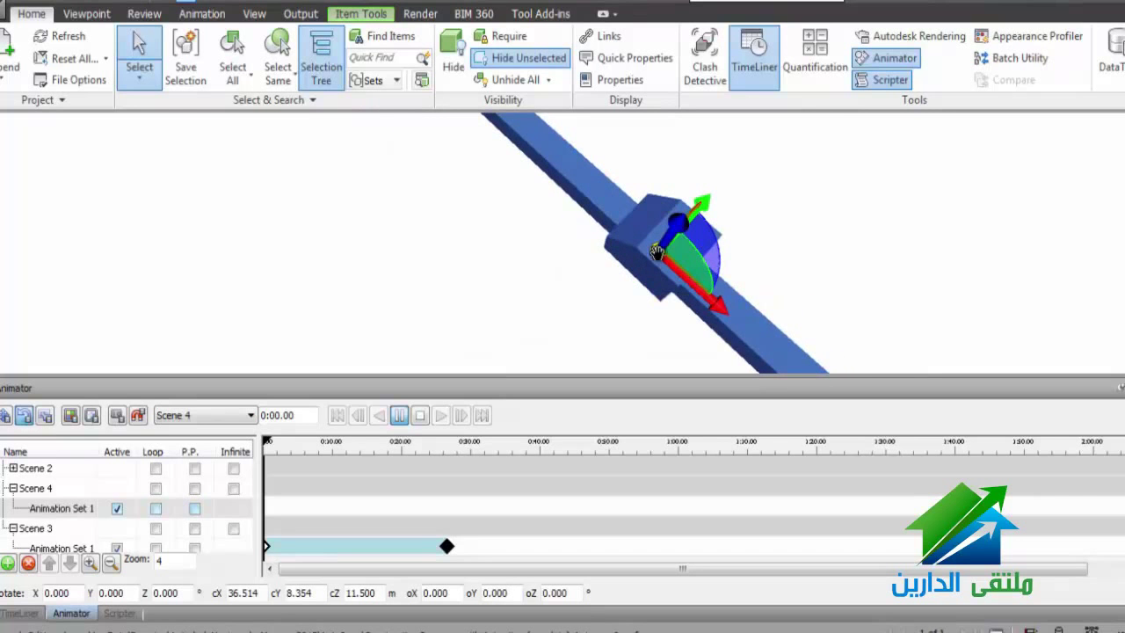
{"action": "left_click_drag", "start_coordinate": [656, 252], "coordinate": [669, 242]}
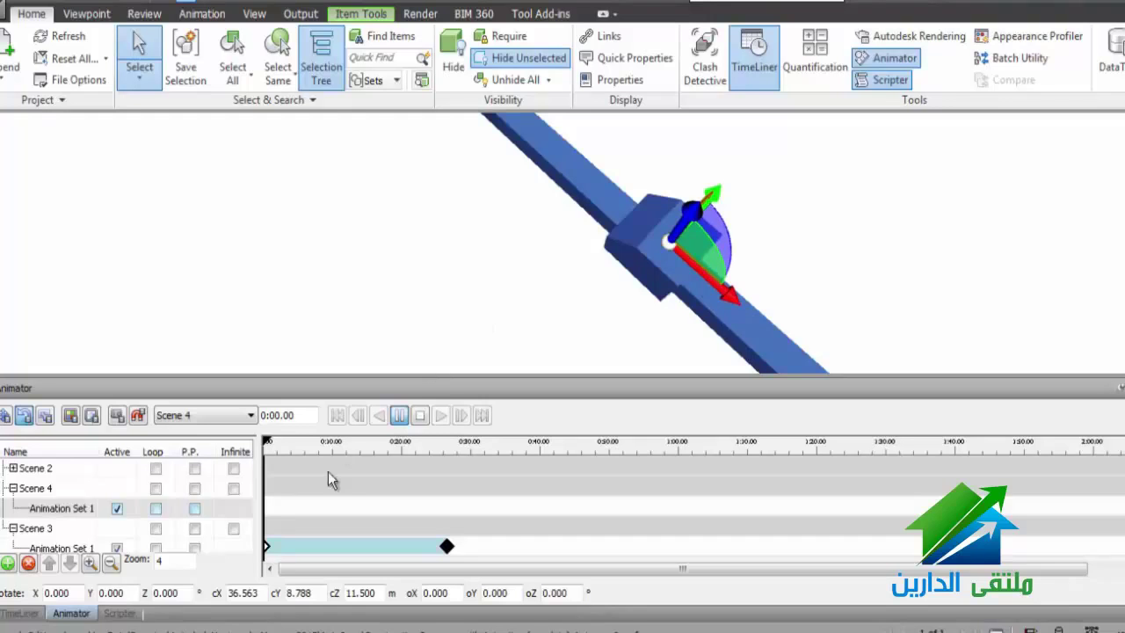
Keyframe the boom at 0:00 and at 0:33.25 rotated Z -129.808, then play it.
{"action": "left_click", "coordinate": [120, 416]}
{"action": "left_click_drag", "start_coordinate": [269, 446], "coordinate": [493, 441]}
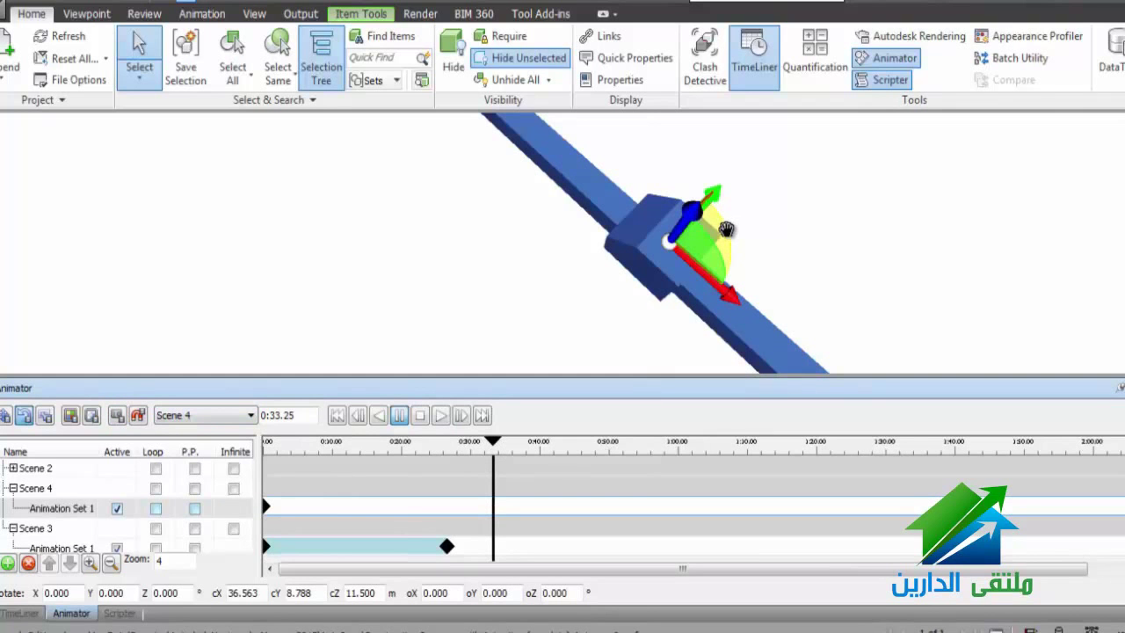
{"action": "left_click_drag", "start_coordinate": [725, 229], "coordinate": [647, 315]}
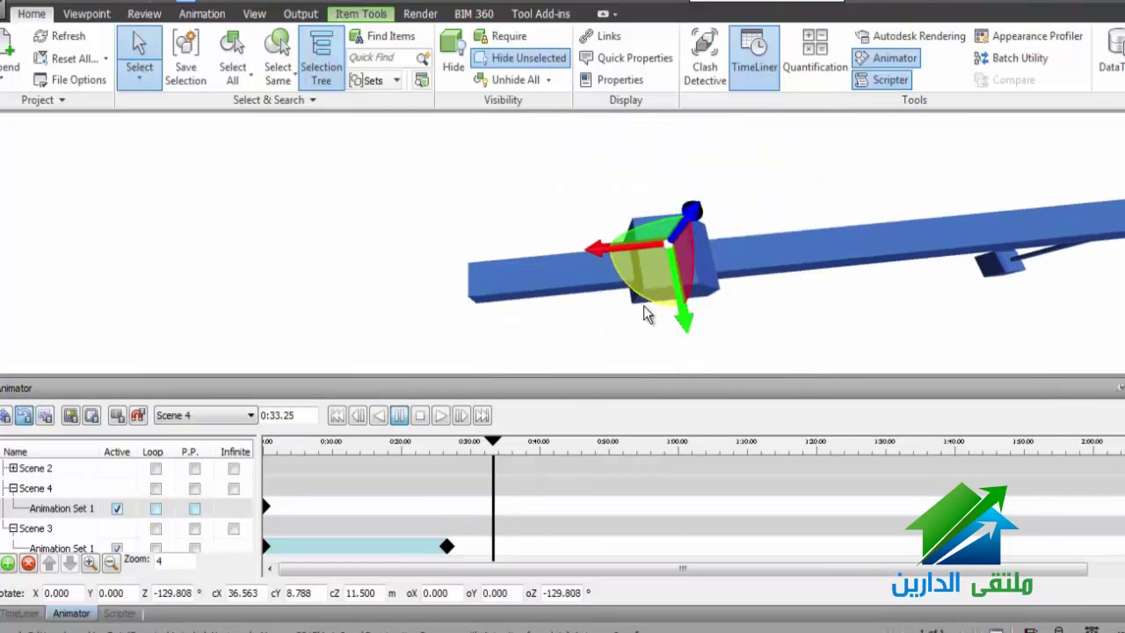
{"action": "left_click", "coordinate": [116, 419]}
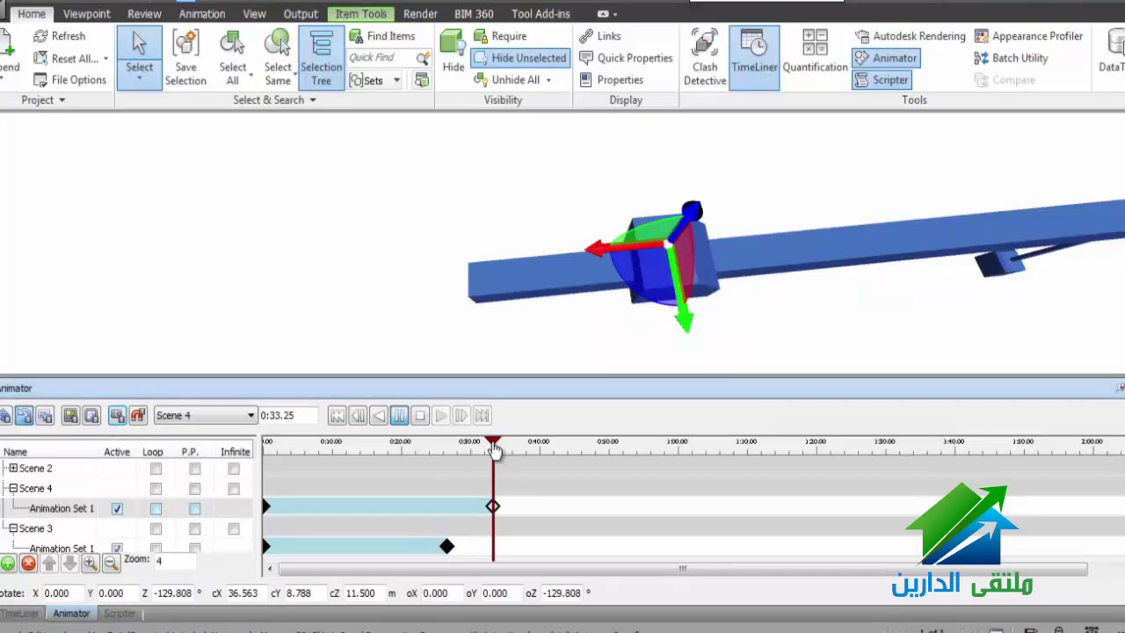
{"action": "left_click", "coordinate": [418, 416]}
{"action": "left_click", "coordinate": [440, 415]}
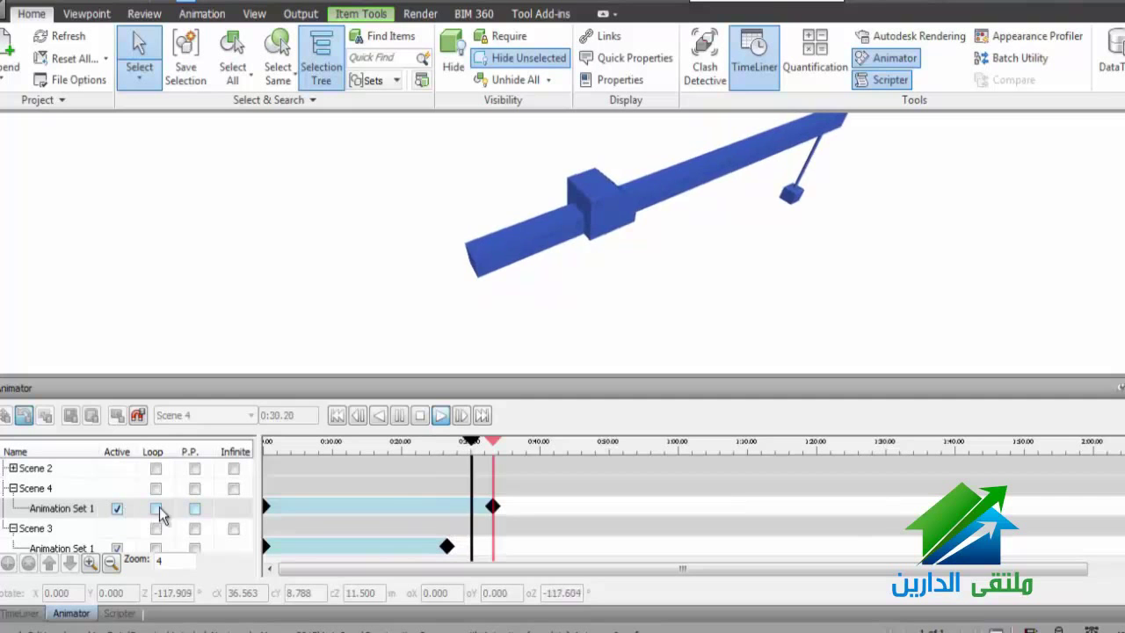
Move the end keyframe to 0:15, enable Loop and P.P., and replay the boom swing.
{"action": "left_click", "coordinate": [400, 424]}
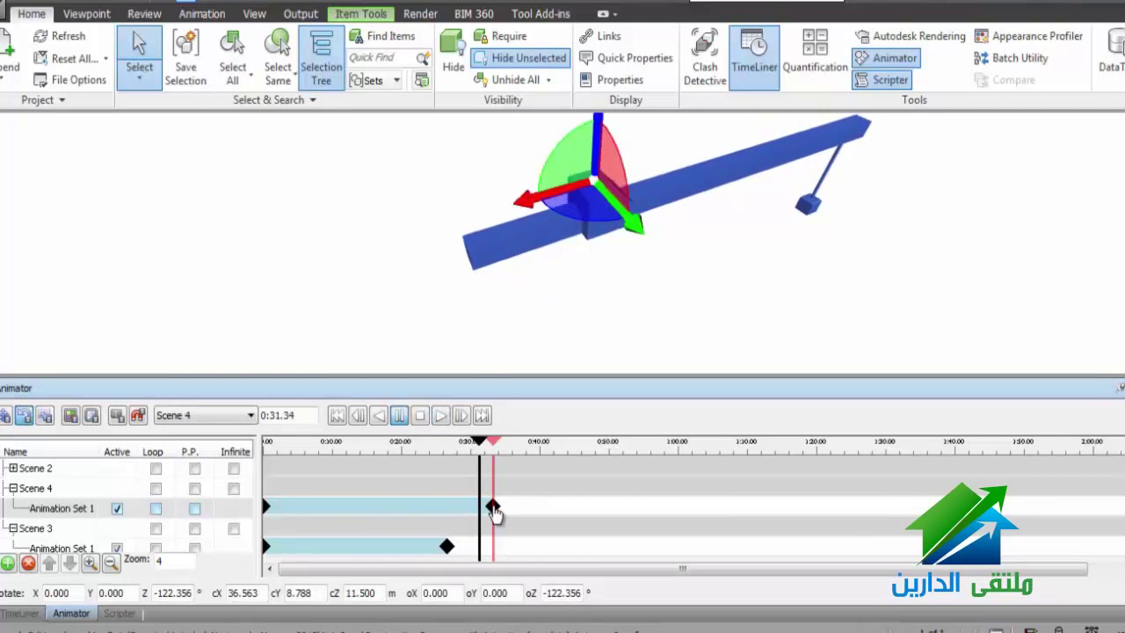
{"action": "left_click_drag", "start_coordinate": [492, 509], "coordinate": [369, 508]}
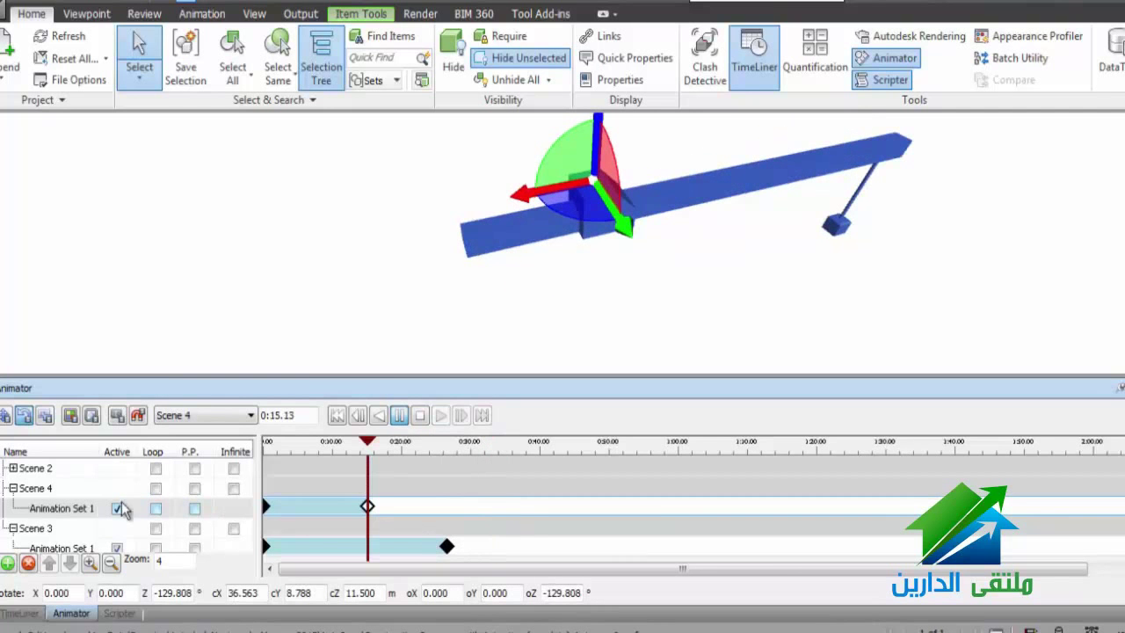
{"action": "left_click", "coordinate": [155, 509]}
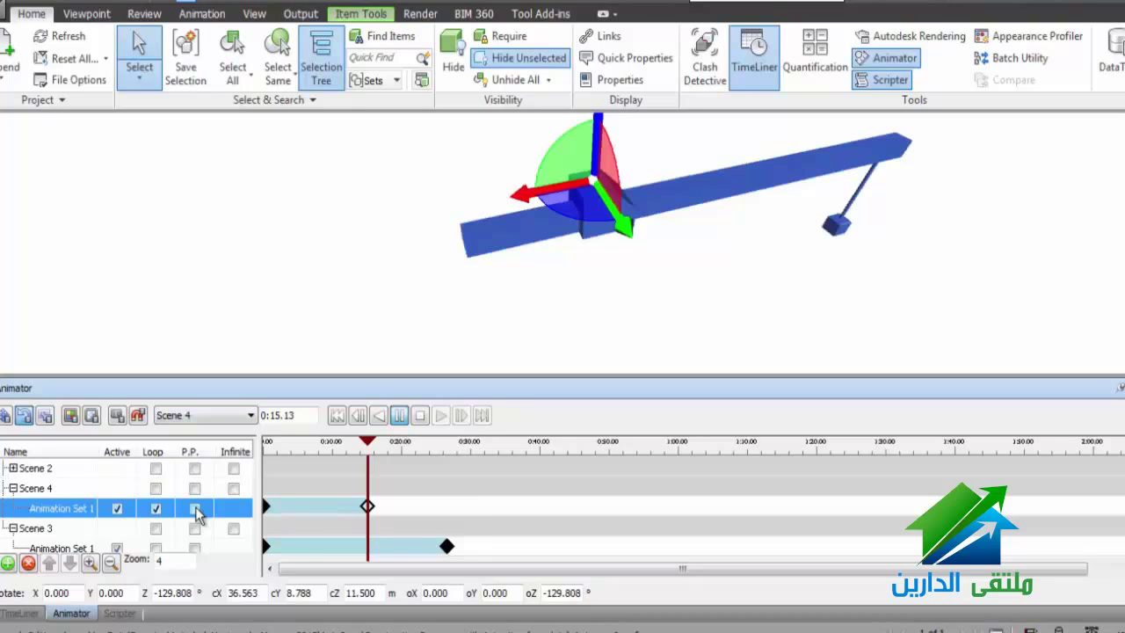
{"action": "left_click", "coordinate": [195, 508]}
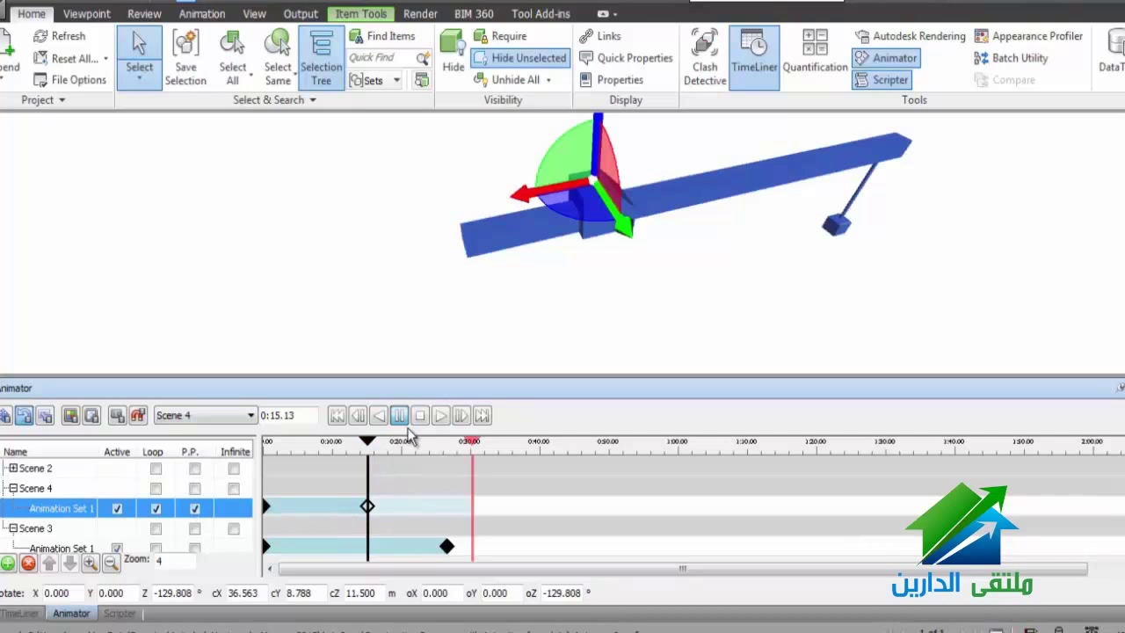
{"action": "left_click_drag", "start_coordinate": [373, 450], "coordinate": [266, 444]}
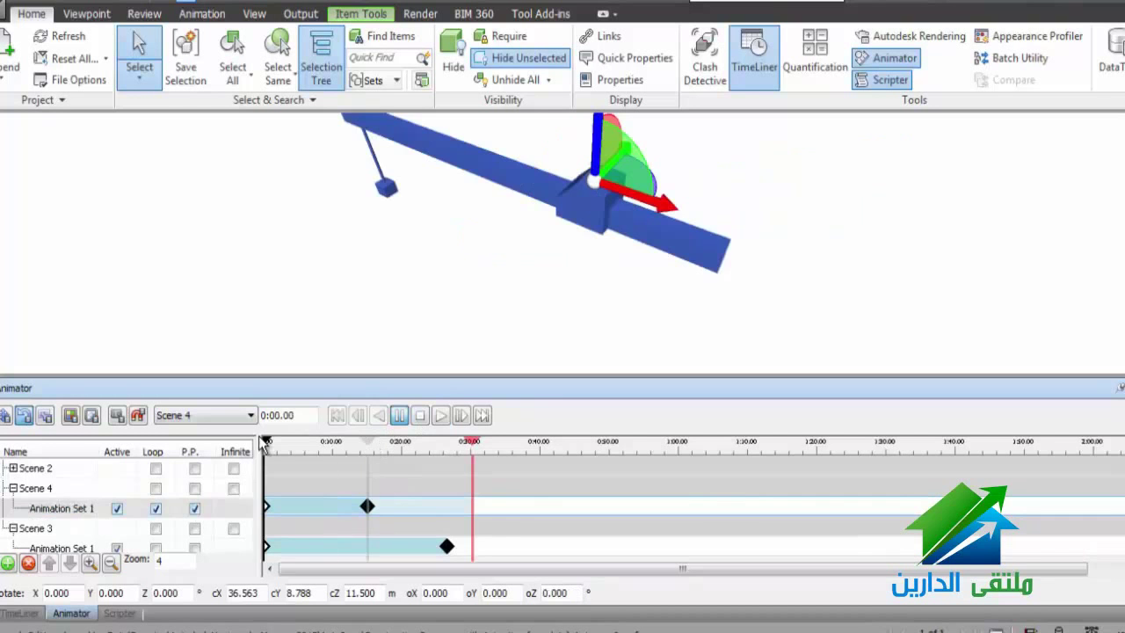
{"action": "left_click", "coordinate": [428, 418]}
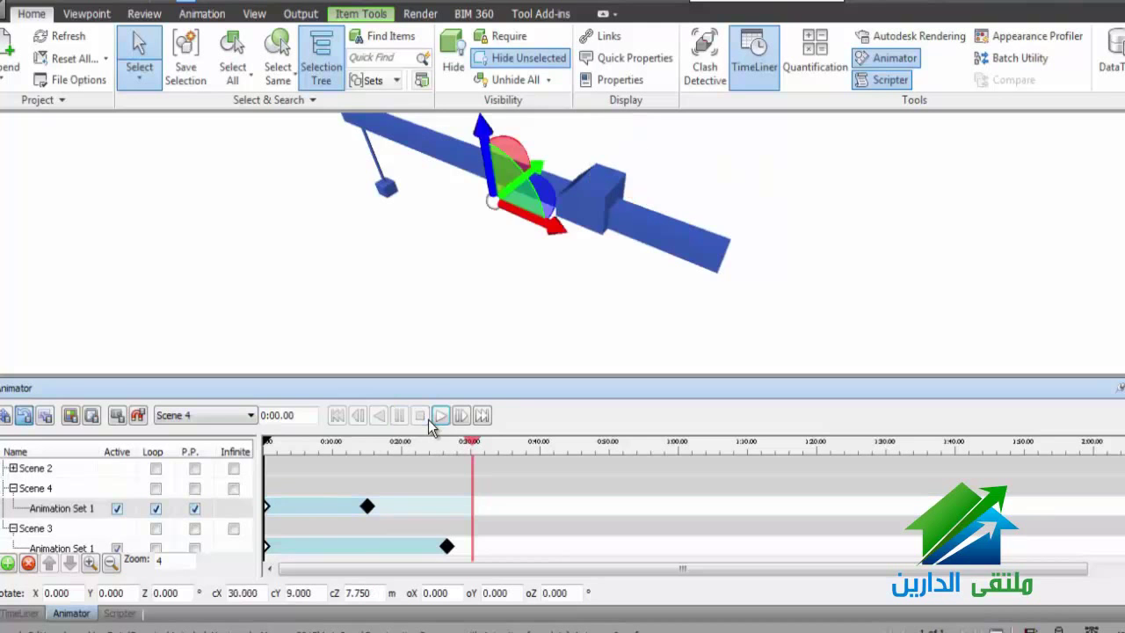
{"action": "left_click", "coordinate": [441, 420]}
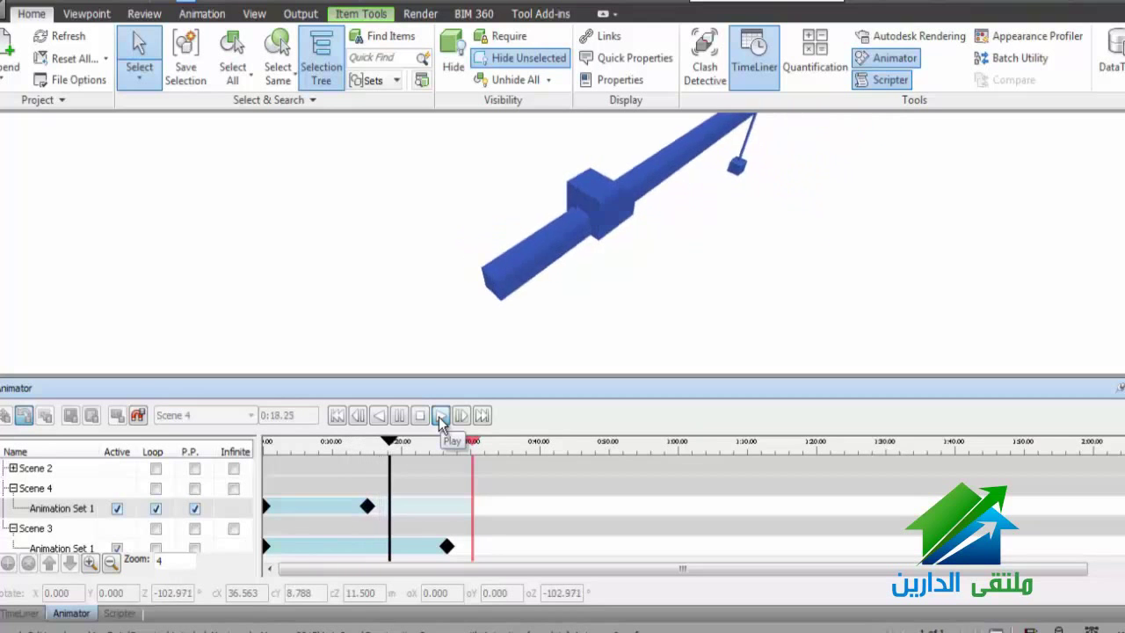
Unhide the building and crane column, select the roof, and orbit to a low side view.
{"action": "left_click", "coordinate": [526, 60]}
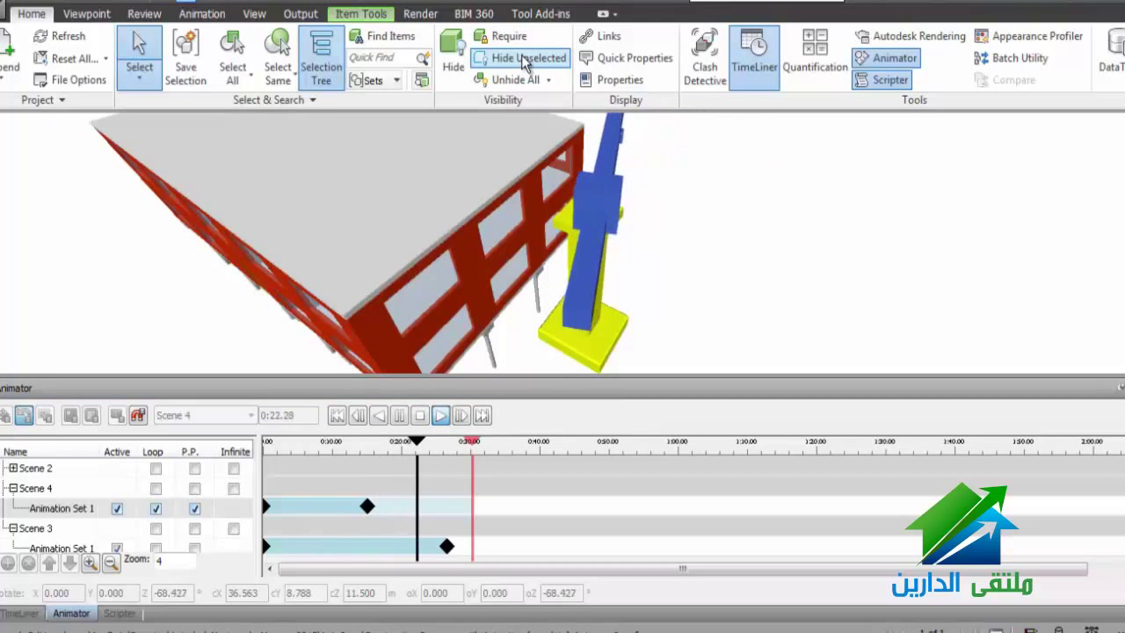
{"action": "left_click", "coordinate": [527, 59]}
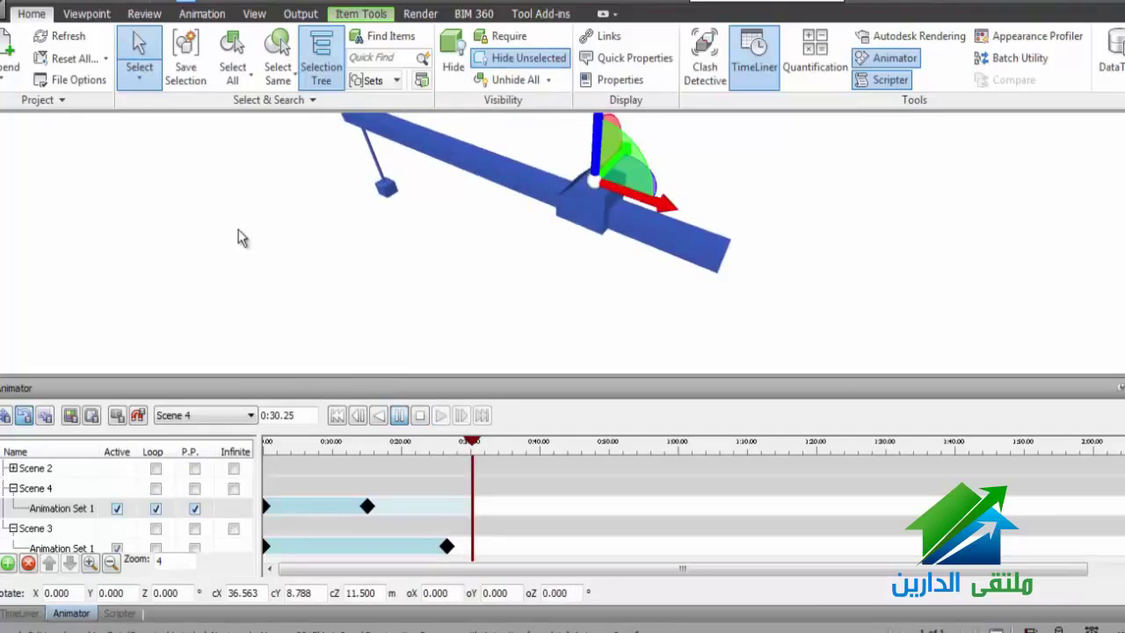
{"action": "left_click", "coordinate": [256, 254]}
{"action": "scroll", "coordinate": [256, 254], "scroll_direction": "down", "scroll_amount": 2}
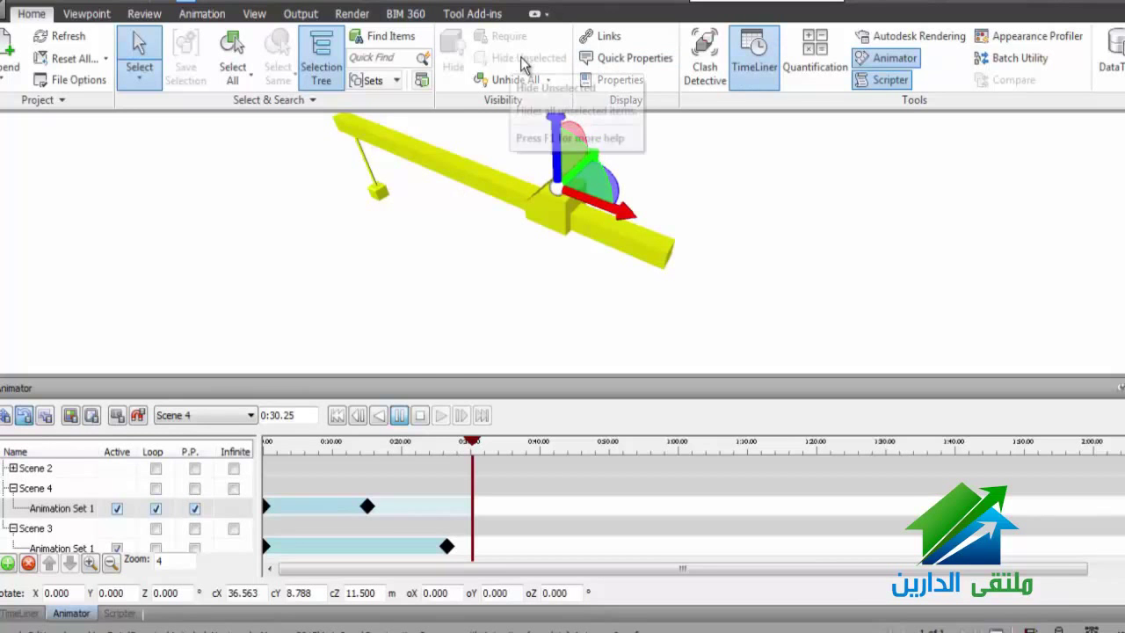
{"action": "left_click", "coordinate": [498, 88]}
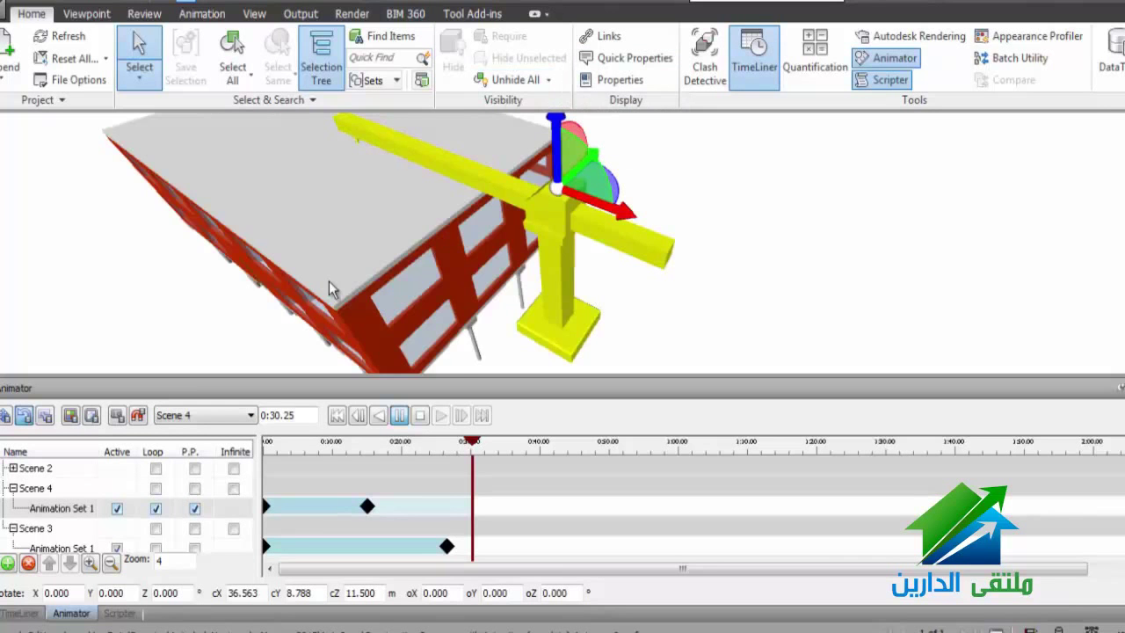
{"action": "middle_click_drag", "start_coordinate": [330, 290], "coordinate": [457, 334], "text": "shift"}
{"action": "left_click", "coordinate": [441, 235]}
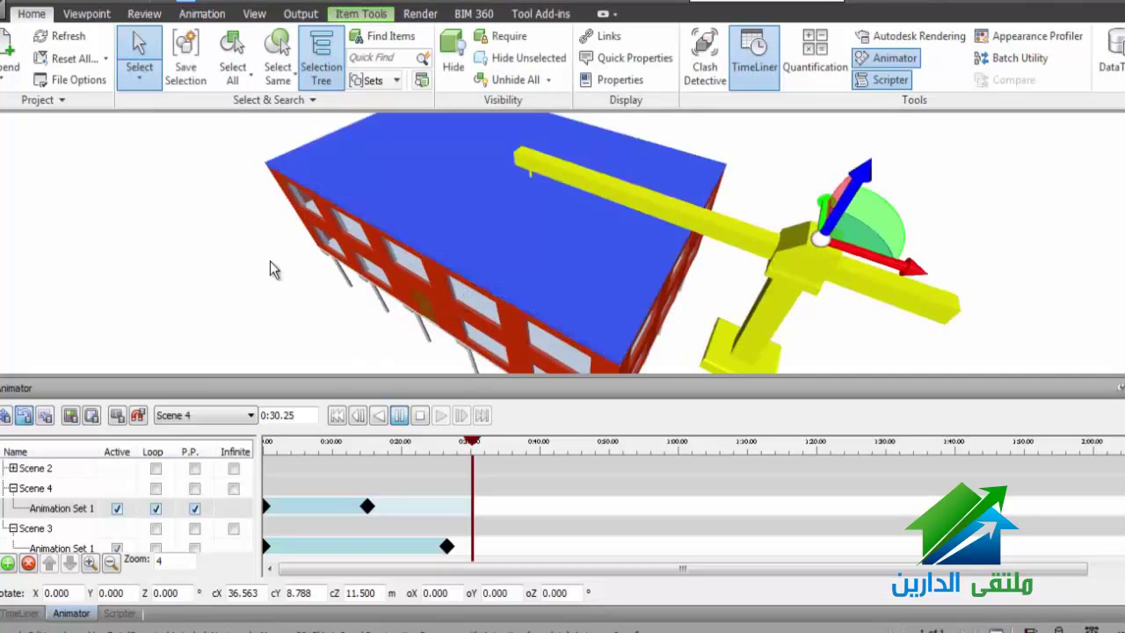
{"action": "mouse_move", "coordinate": [272, 270]}
{"action": "middle_mouse_down", "text": "shift"}
{"action": "mouse_move", "coordinate": [348, 222]}
{"action": "mouse_move", "coordinate": [413, 248]}
{"action": "middle_mouse_up", "text": "shift"}
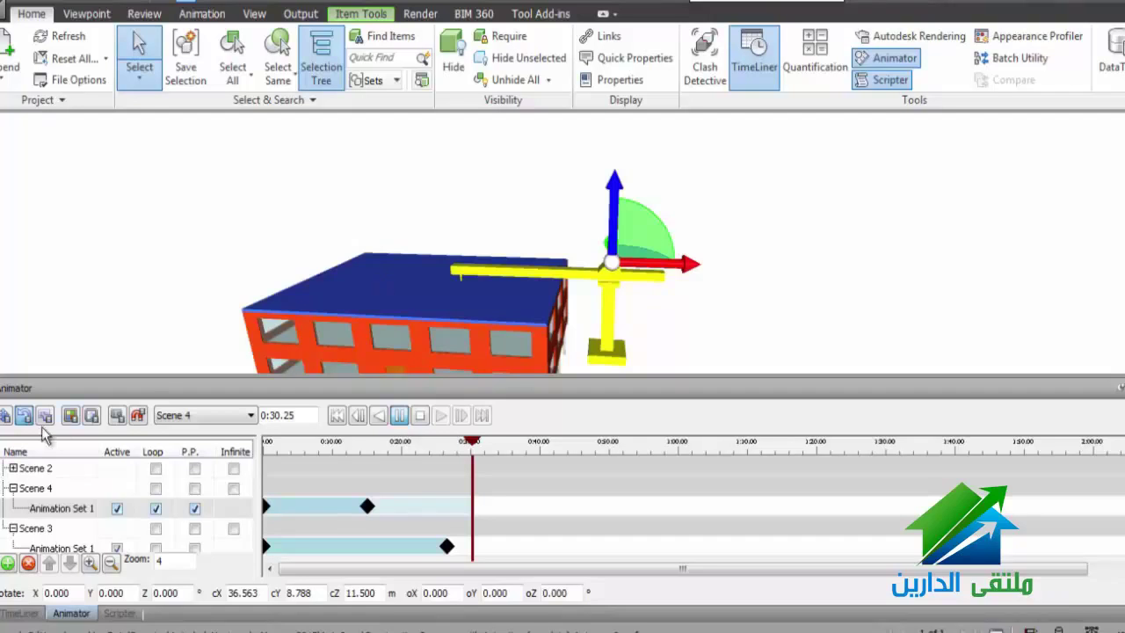
Add Scene 5 with an Animation Set 1 built from the selected roof.
{"action": "left_click", "coordinate": [8, 563]}
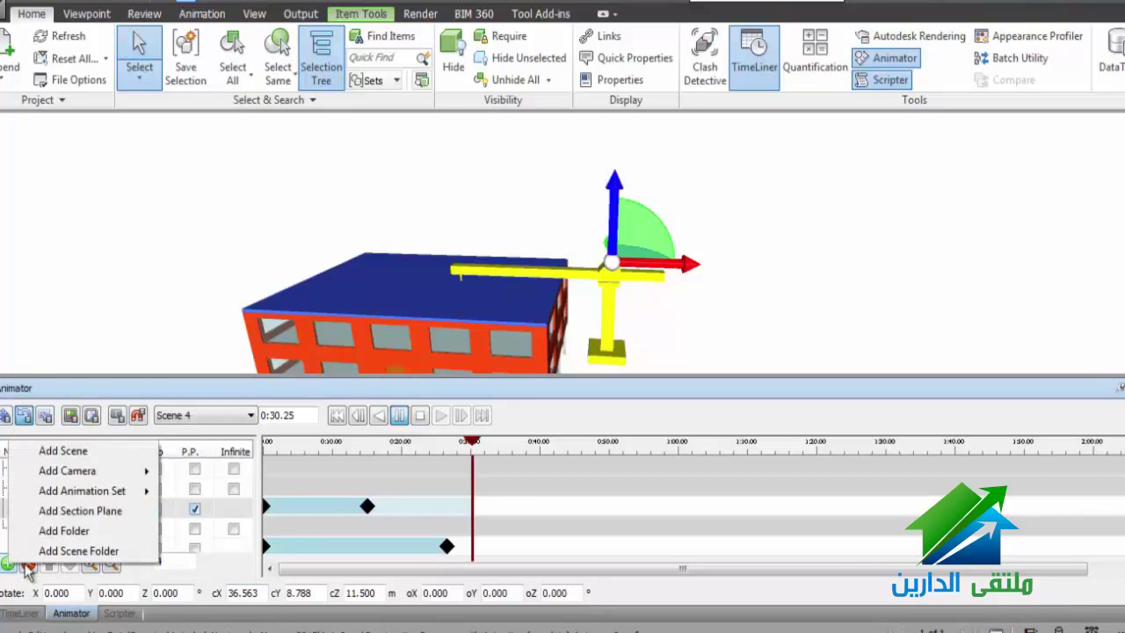
{"action": "left_click", "coordinate": [44, 449]}
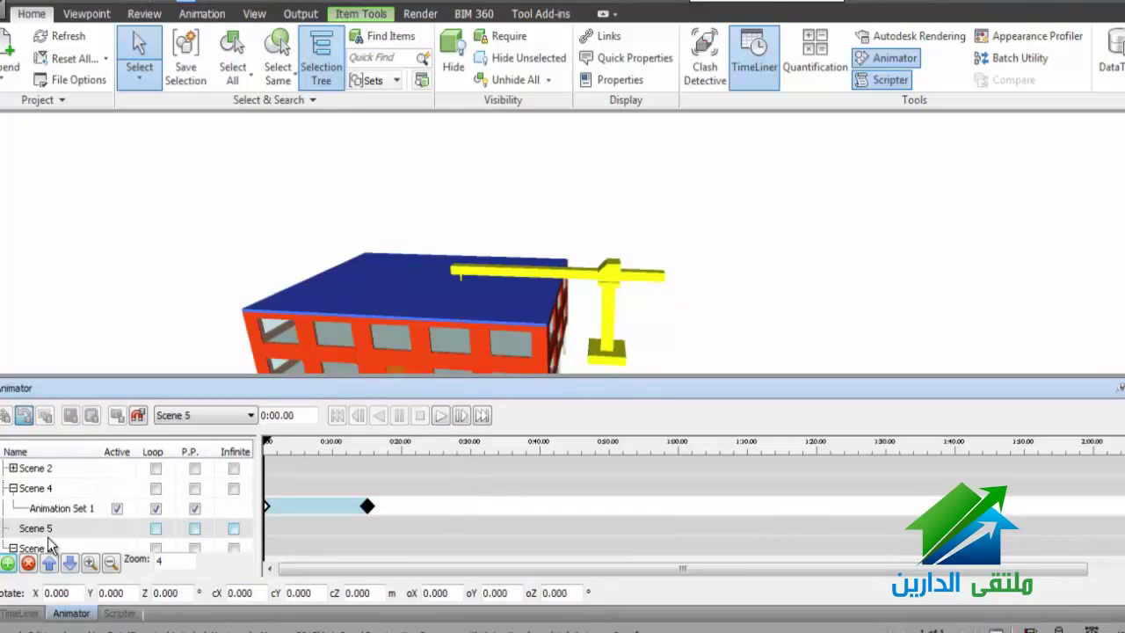
{"action": "double_click", "coordinate": [48, 536]}
{"action": "left_click", "coordinate": [35, 534]}
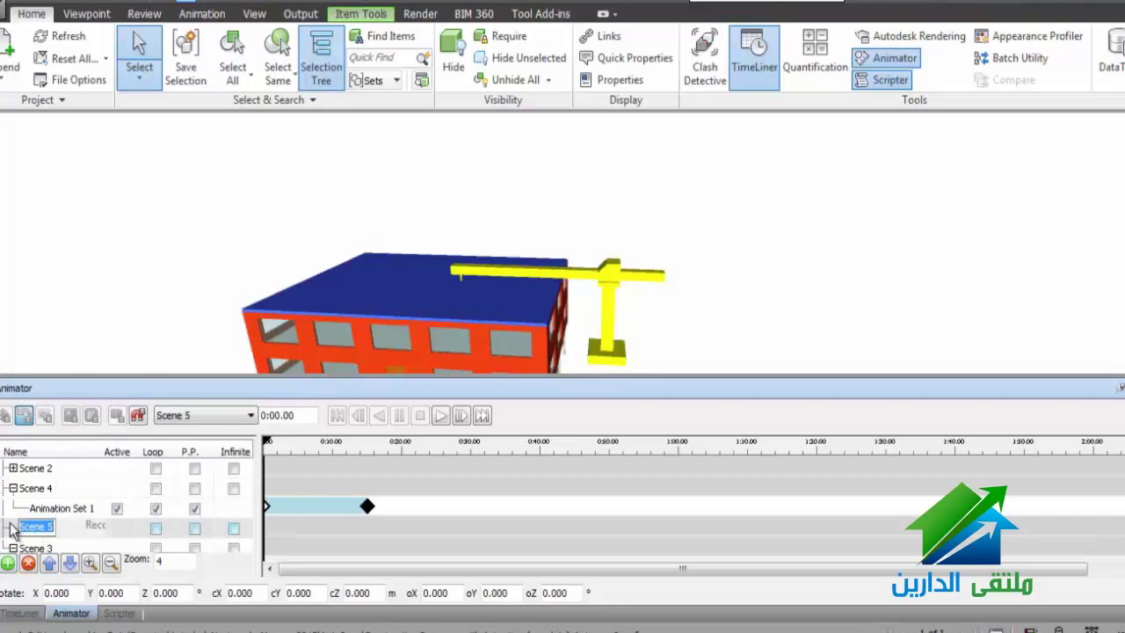
{"action": "left_click", "coordinate": [23, 528]}
{"action": "right_click", "coordinate": [23, 527]}
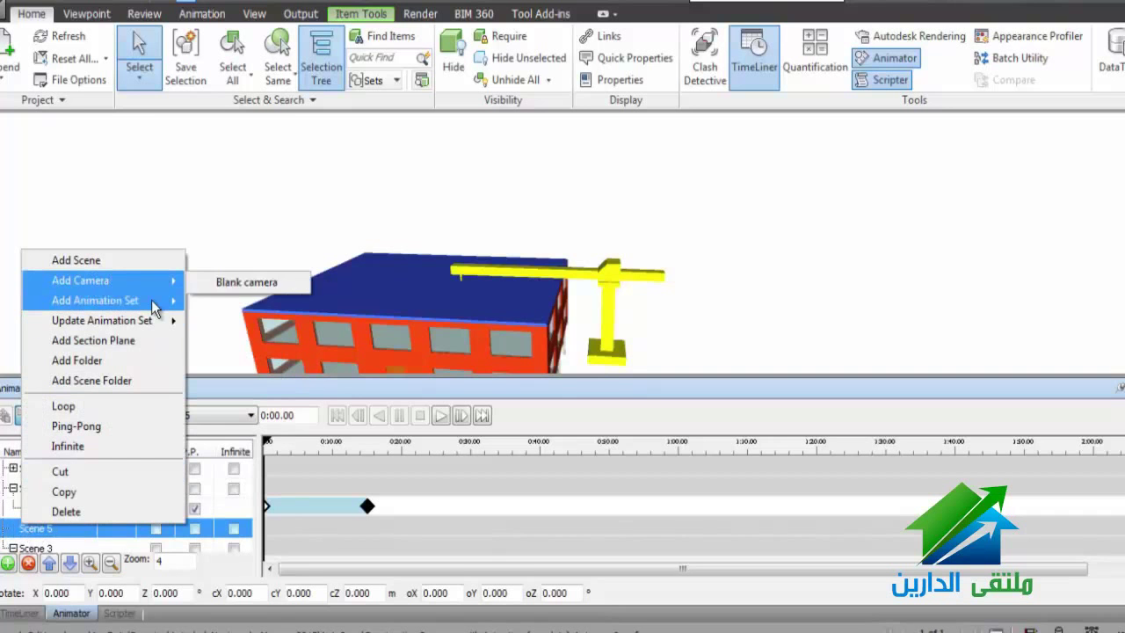
{"action": "mouse_move", "coordinate": [95, 301]}
{"action": "left_click", "coordinate": [235, 308]}
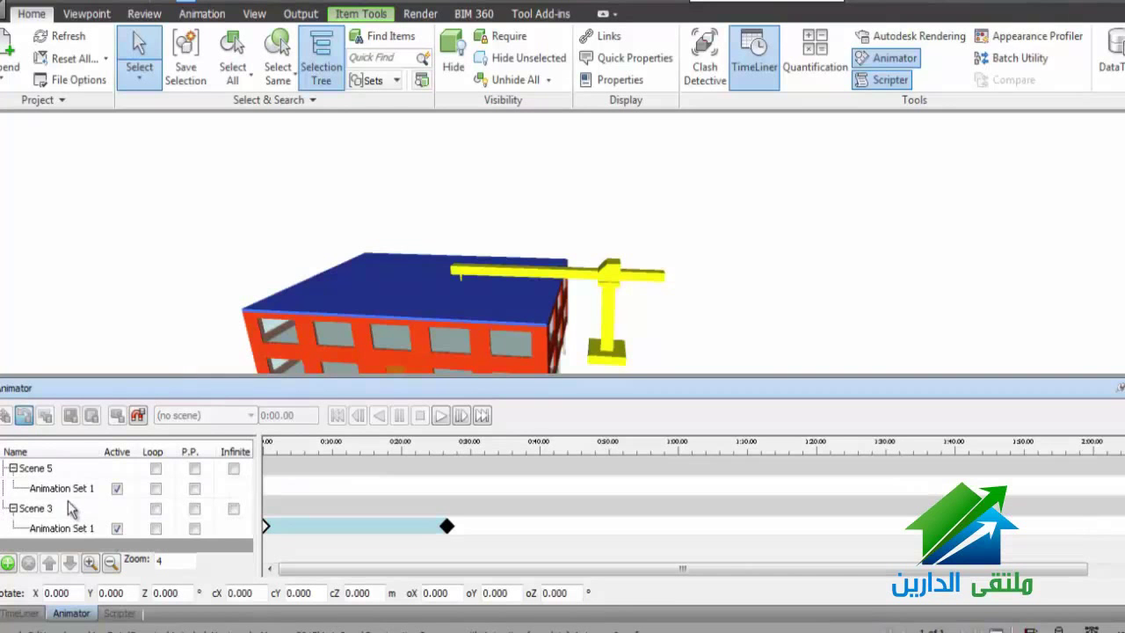
{"action": "left_click", "coordinate": [68, 488]}
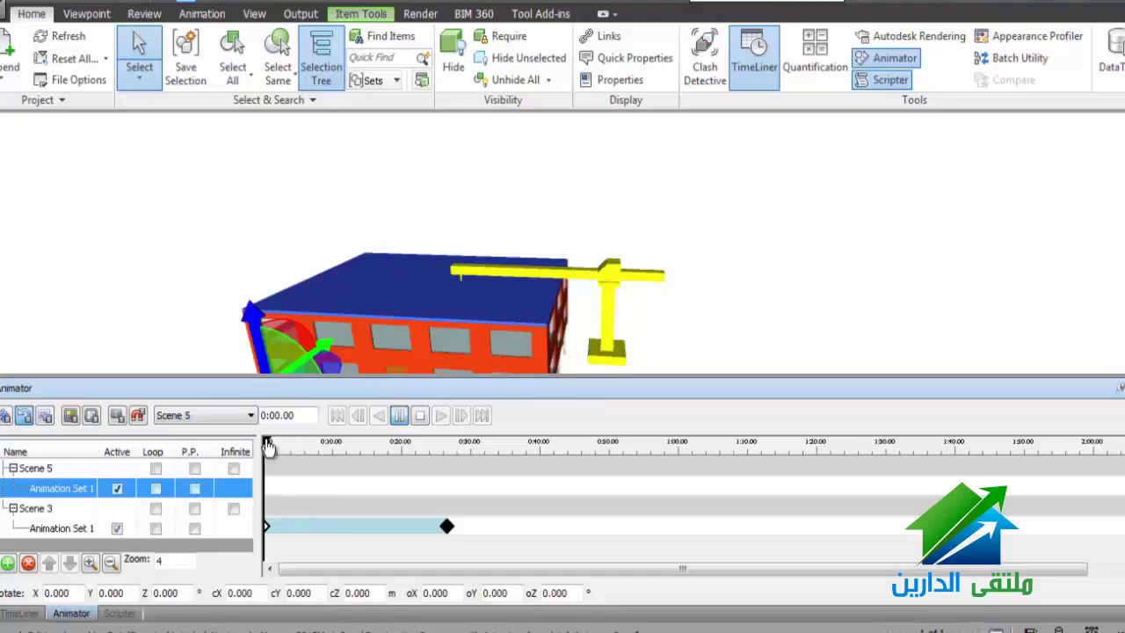
Capture a Scene 5 keyframe at 0:26.88, then set the time back to 0:00.00.
{"action": "left_click", "coordinate": [470, 455]}
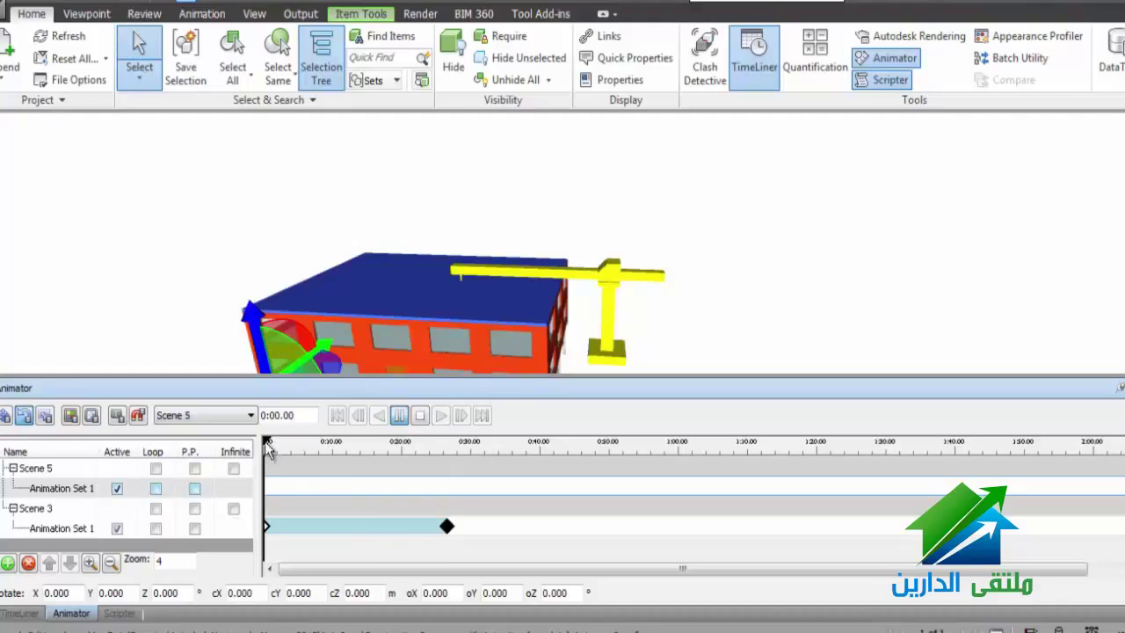
{"action": "left_click_drag", "start_coordinate": [268, 443], "coordinate": [449, 440]}
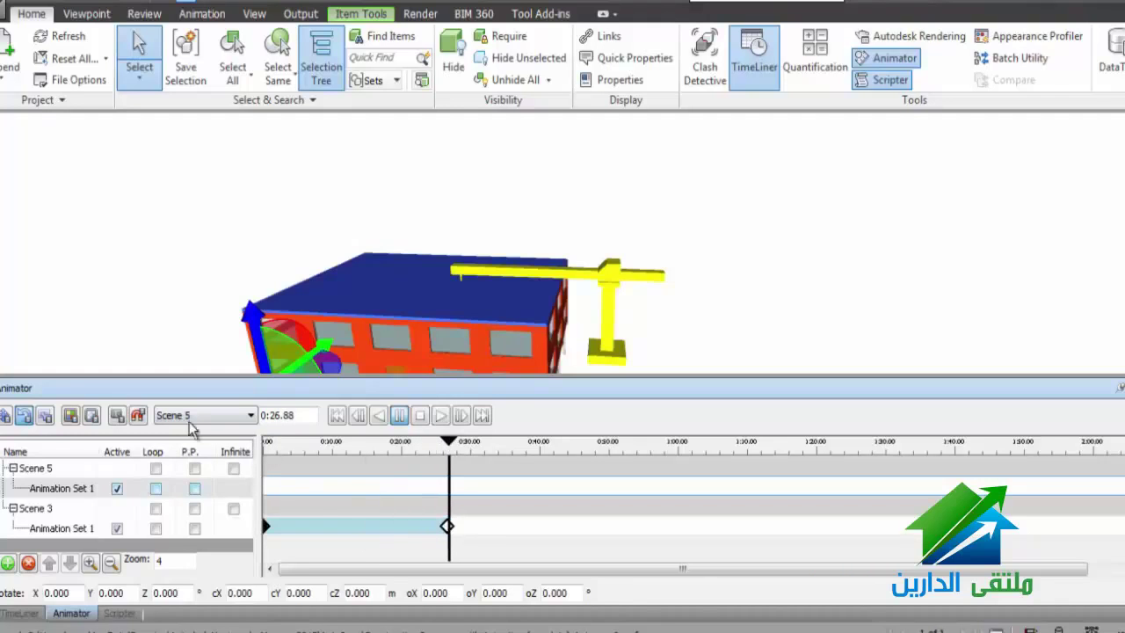
{"action": "left_click", "coordinate": [119, 418]}
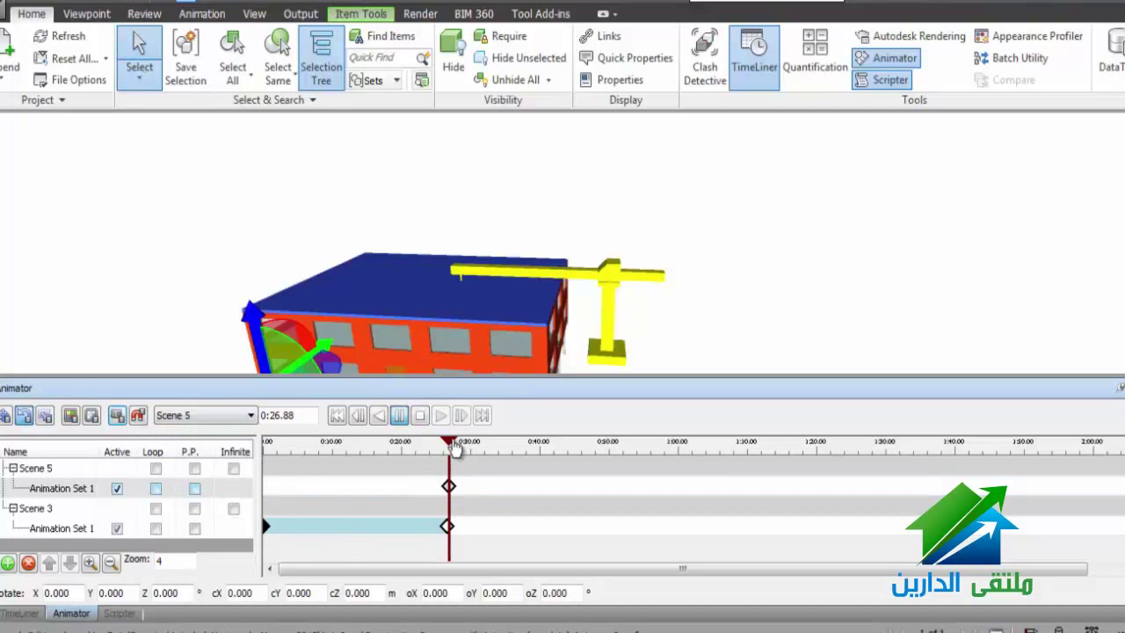
{"action": "left_click_drag", "start_coordinate": [454, 448], "coordinate": [268, 450]}
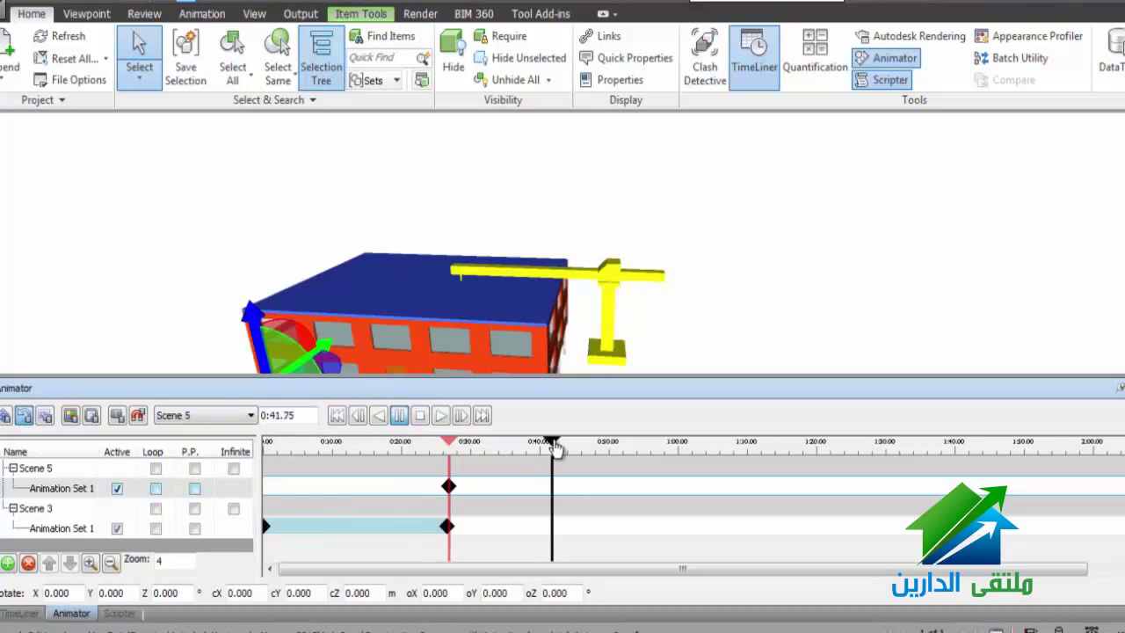
{"action": "left_click_drag", "start_coordinate": [553, 448], "coordinate": [273, 450]}
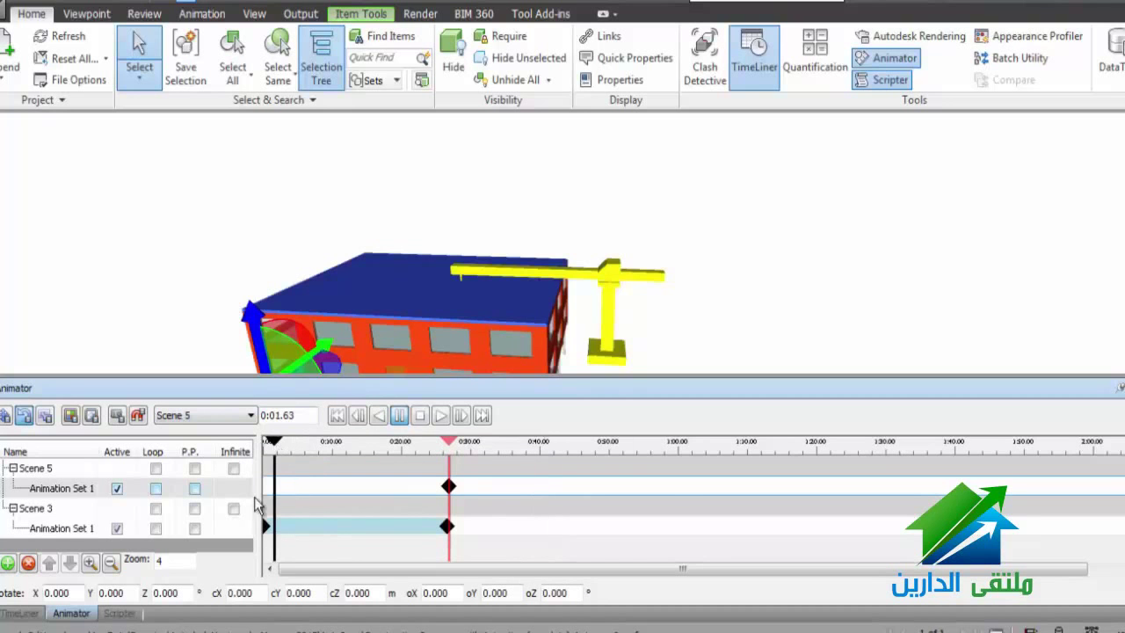
{"action": "scroll", "coordinate": [282, 502], "scroll_direction": "up", "scroll_amount": 2}
{"action": "scroll", "coordinate": [283, 503], "scroll_direction": "up", "scroll_amount": 1}
{"action": "scroll", "coordinate": [283, 503], "scroll_direction": "up", "scroll_amount": 1}
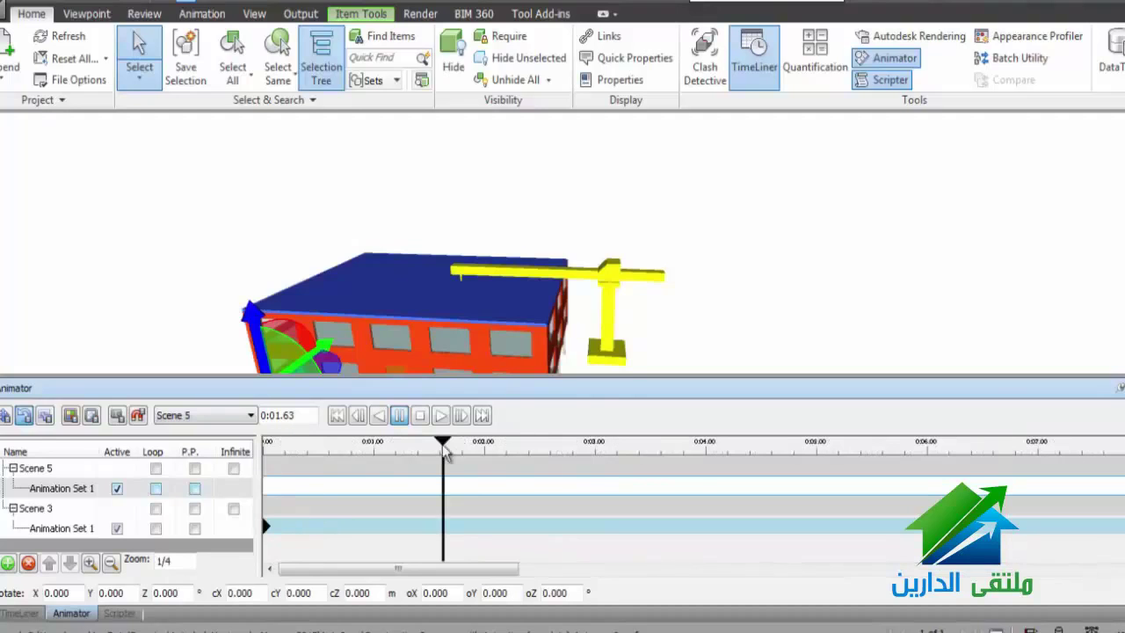
{"action": "left_click_drag", "start_coordinate": [442, 446], "coordinate": [267, 448]}
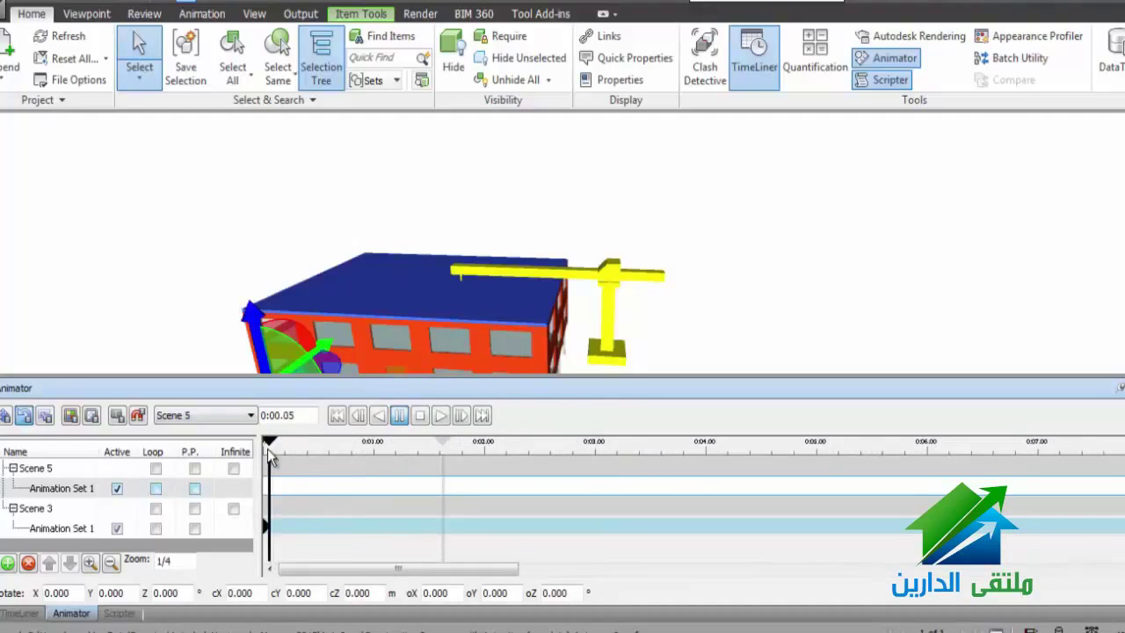
{"action": "left_click", "coordinate": [294, 415]}
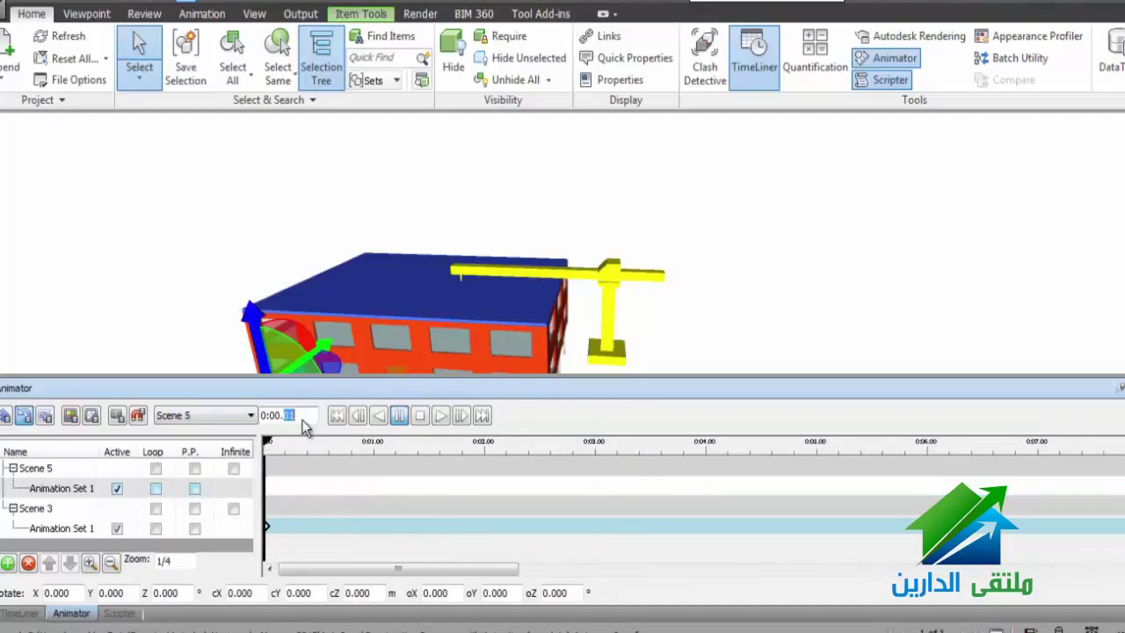
{"action": "key", "text": "BackSpace"}
{"action": "key", "text": "BackSpace"}
{"action": "key", "text": "BackSpace"}
{"action": "type", "text": ".00"}
Lift the roof 20.430 m in Z, keyframe it at 0:00, and preview the descent.
{"action": "left_click", "coordinate": [10, 417]}
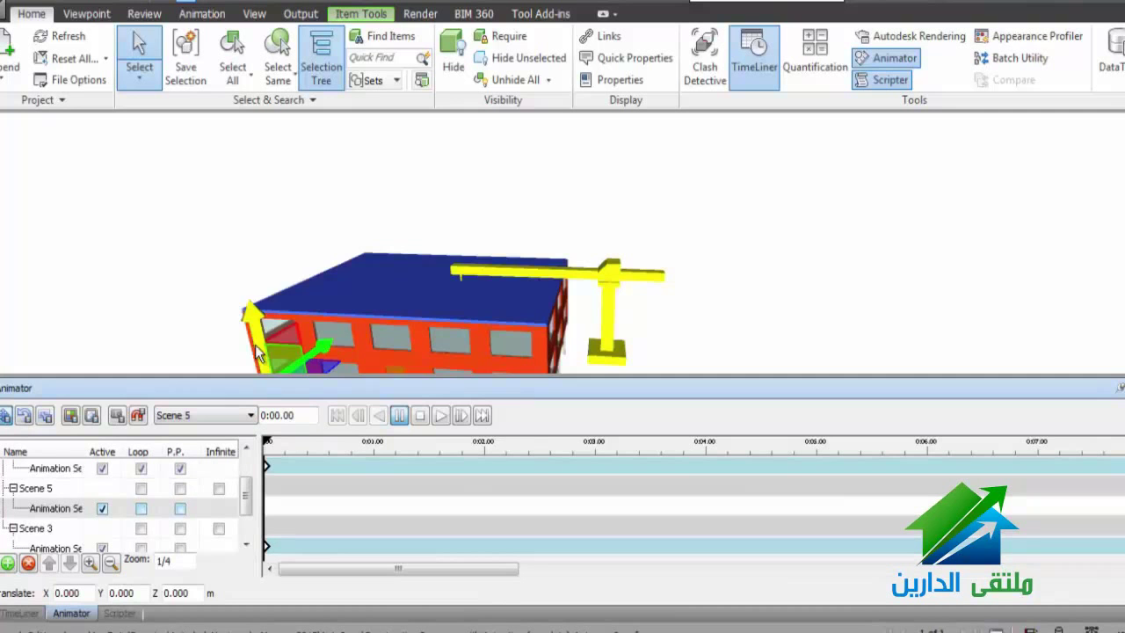
{"action": "left_click_drag", "start_coordinate": [252, 351], "coordinate": [241, 122]}
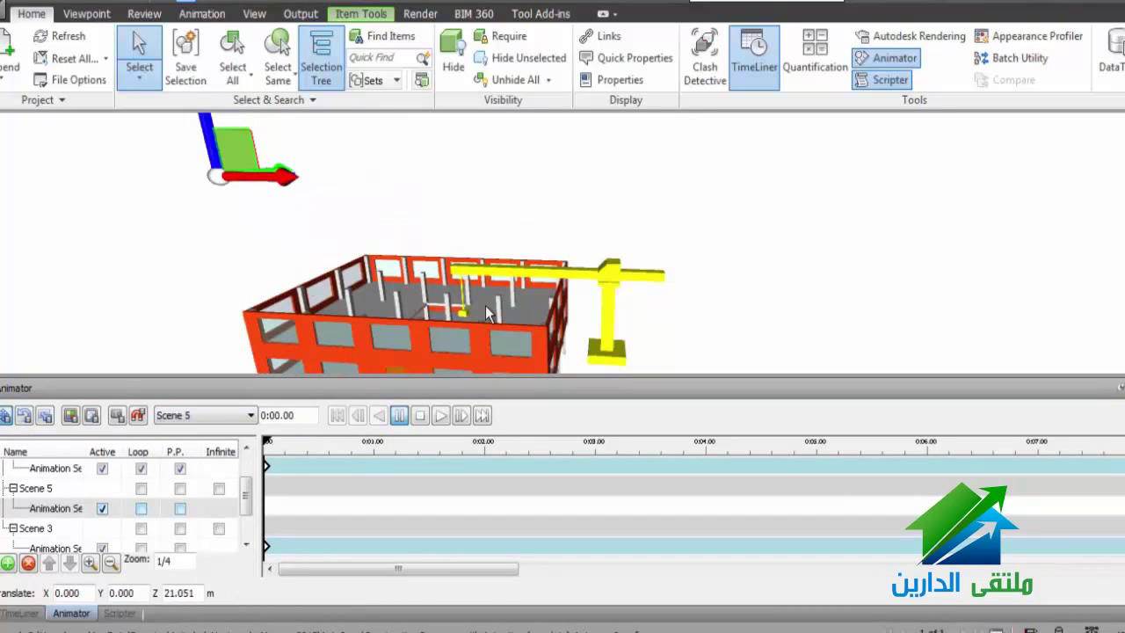
{"action": "left_click", "coordinate": [442, 416]}
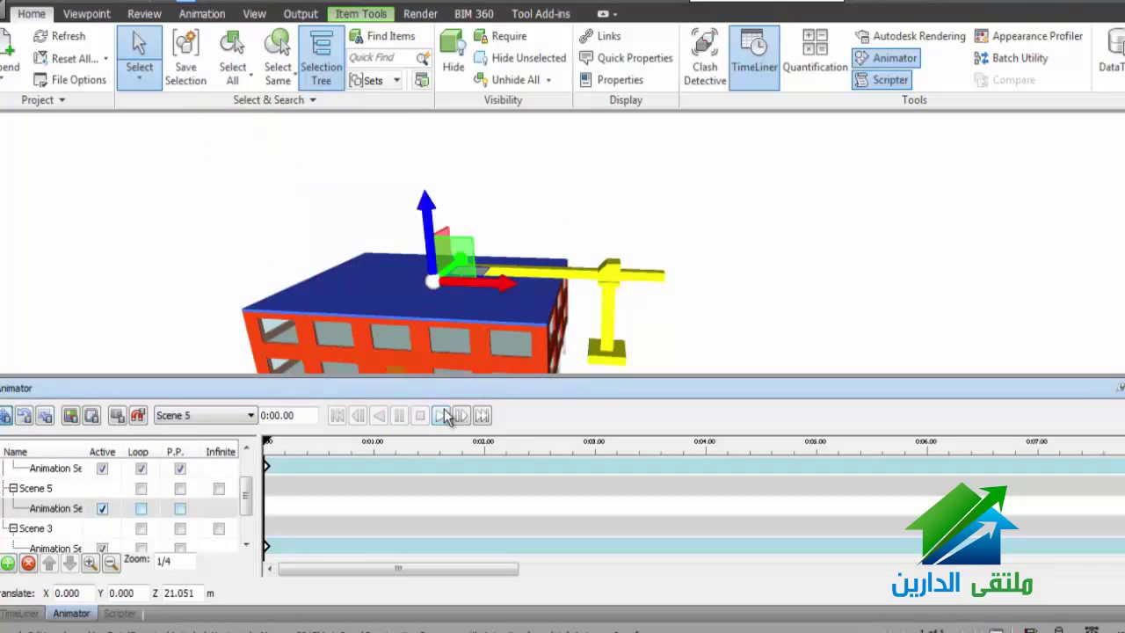
{"action": "left_click", "coordinate": [442, 416]}
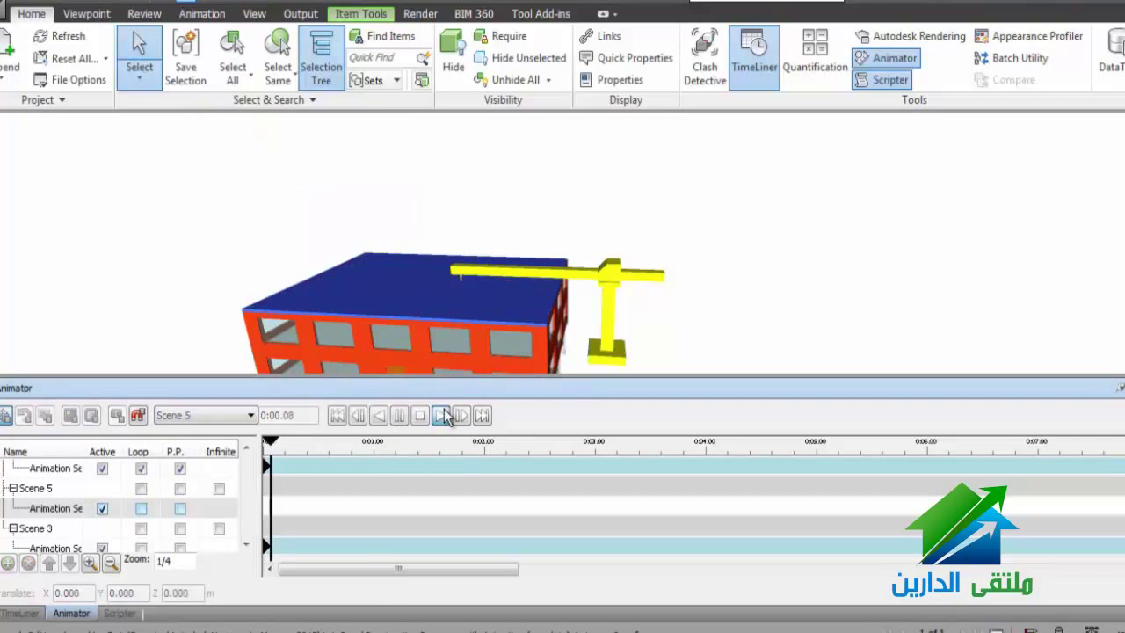
{"action": "left_click", "coordinate": [399, 419]}
{"action": "left_click_drag", "start_coordinate": [494, 442], "coordinate": [264, 444]}
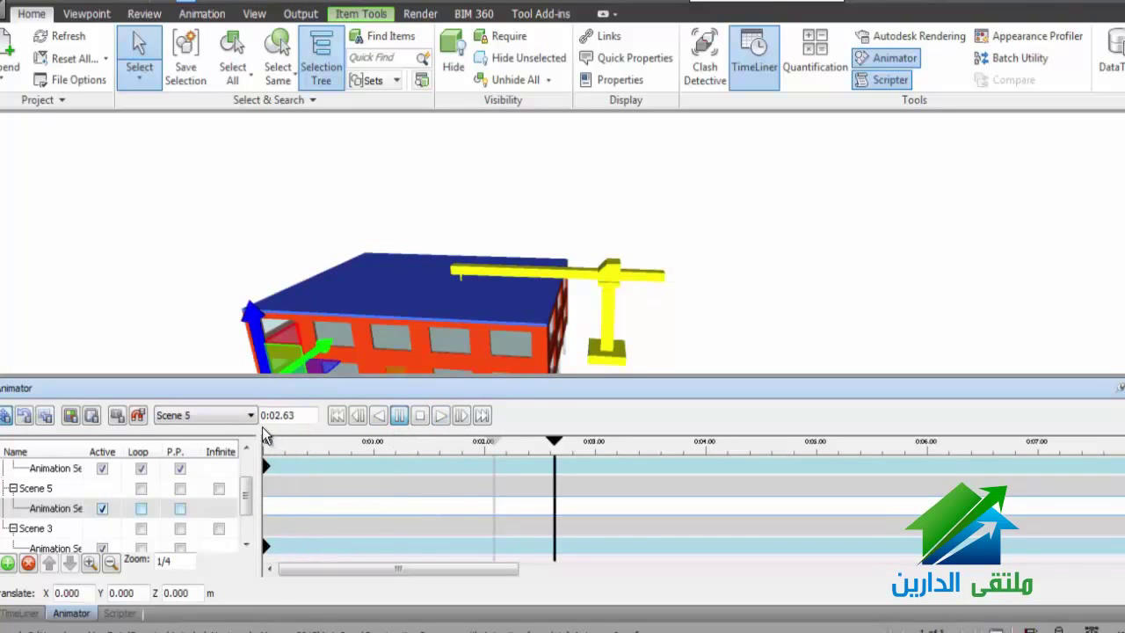
{"action": "left_click", "coordinate": [264, 432]}
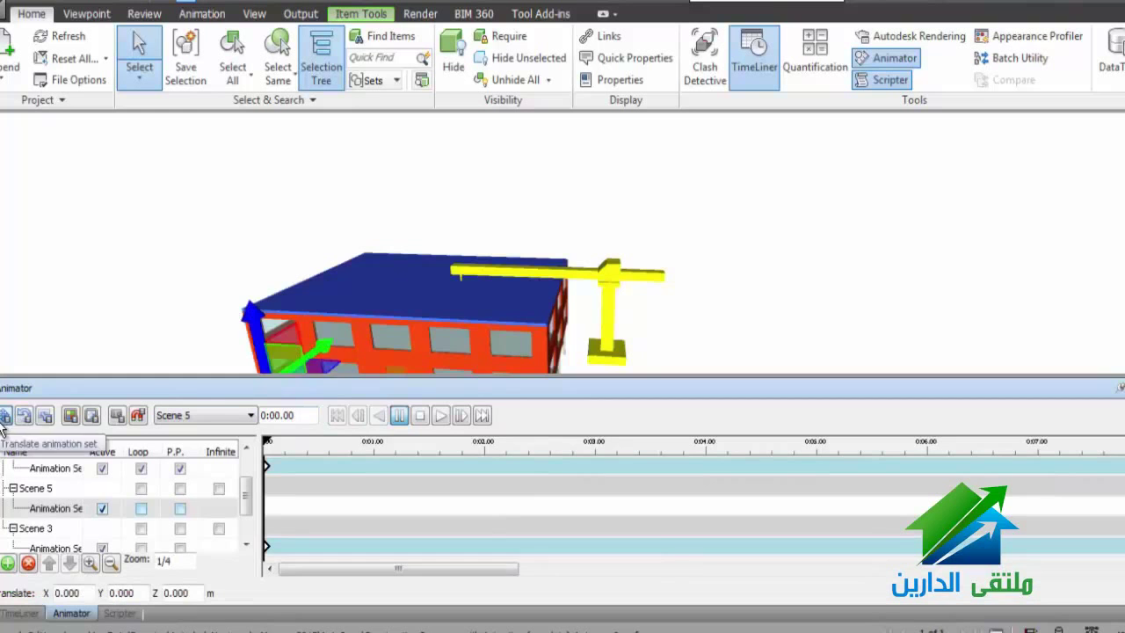
{"action": "left_click_drag", "start_coordinate": [249, 367], "coordinate": [211, 181]}
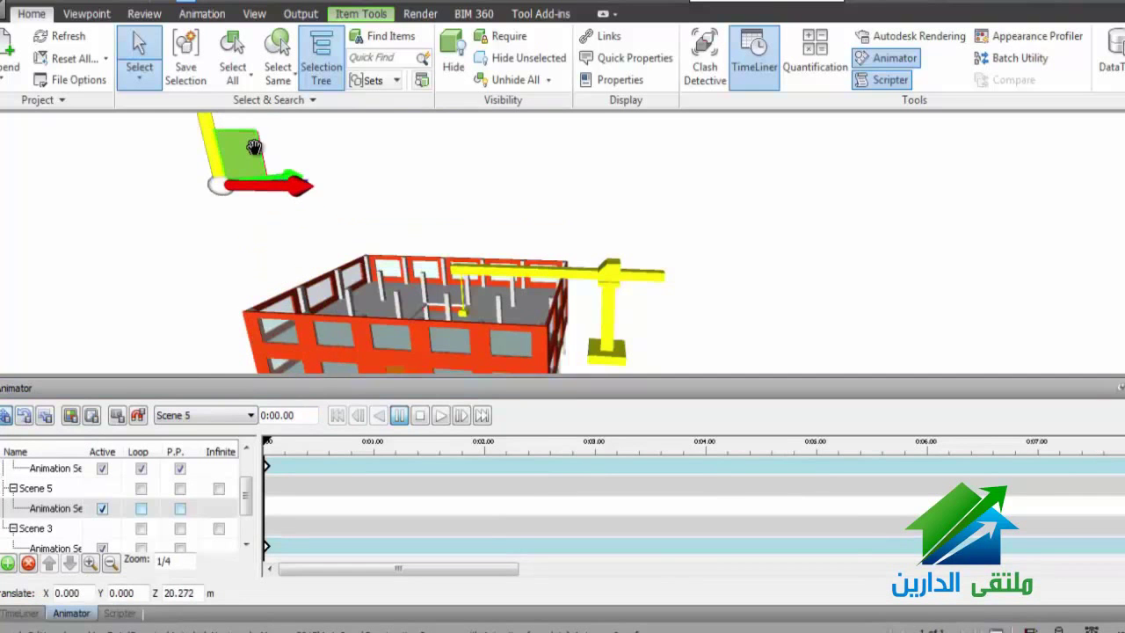
{"action": "left_click", "coordinate": [117, 414]}
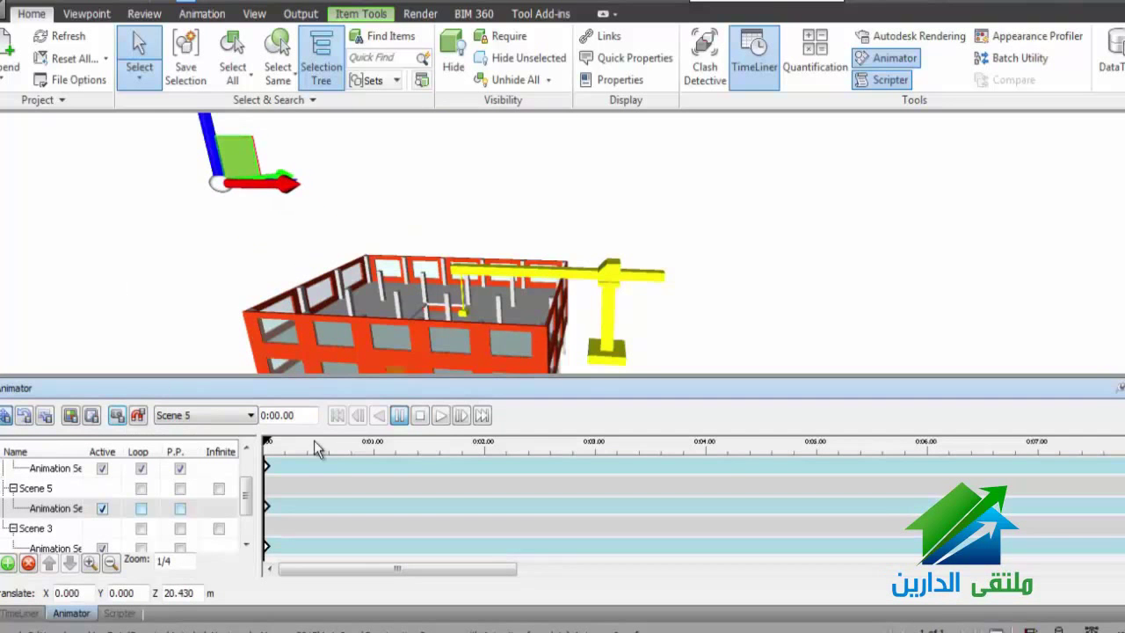
{"action": "left_click", "coordinate": [422, 416]}
{"action": "left_click", "coordinate": [440, 418]}
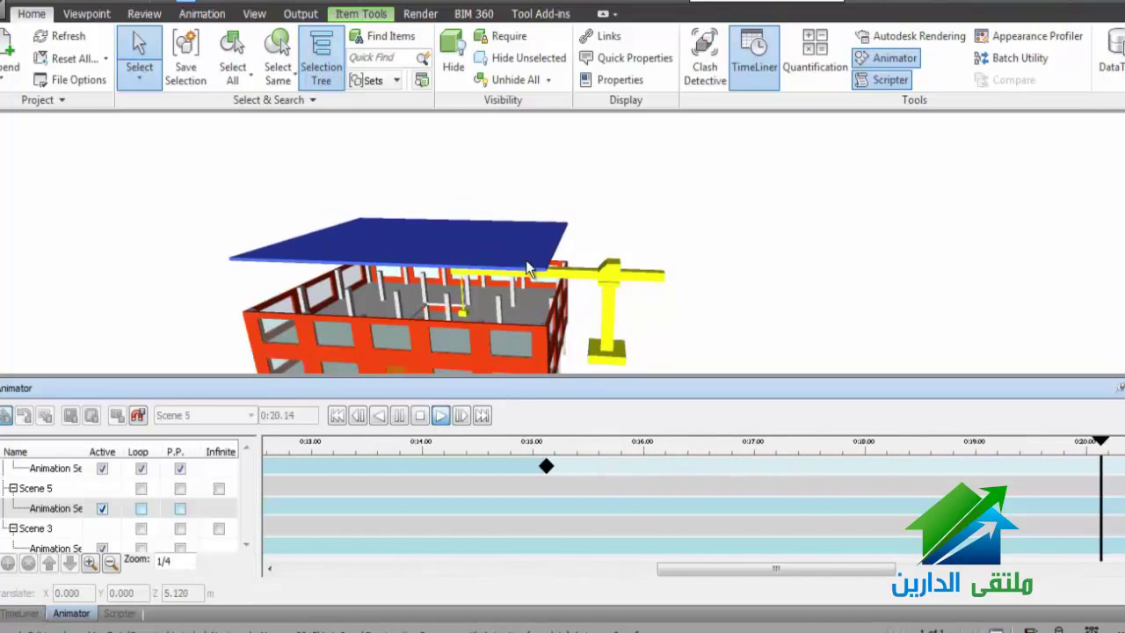
{"action": "left_click", "coordinate": [525, 260]}
{"action": "scroll", "coordinate": [512, 201], "scroll_direction": "down", "scroll_amount": 2}
{"action": "scroll", "coordinate": [512, 200], "scroll_direction": "down", "scroll_amount": 2}
{"action": "scroll", "coordinate": [511, 200], "scroll_direction": "down", "scroll_amount": 2}
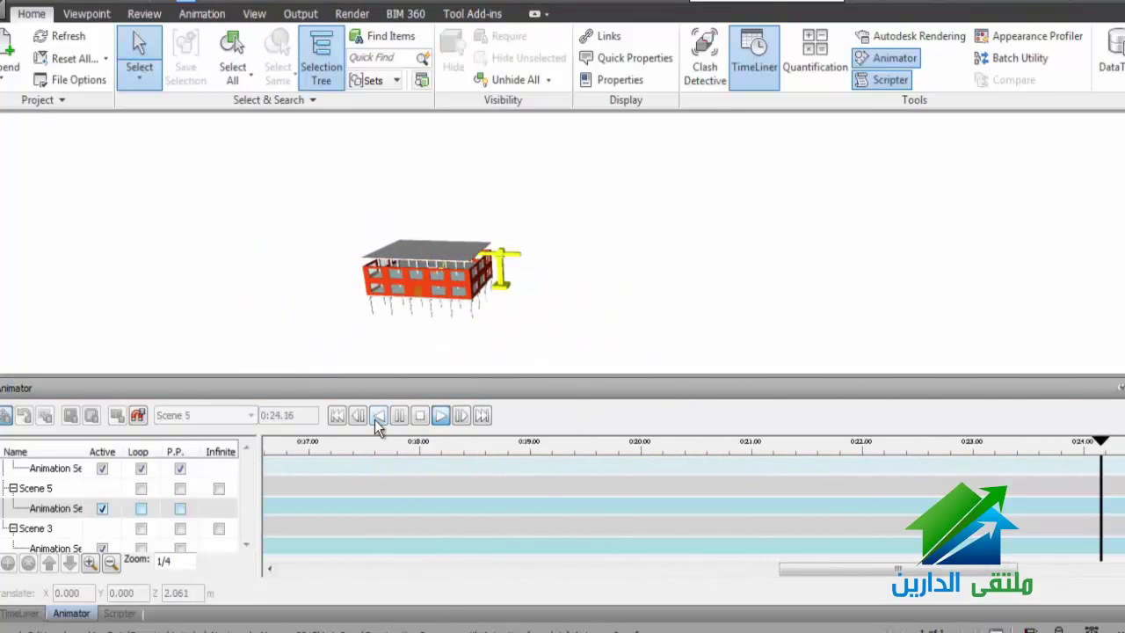
{"action": "left_click", "coordinate": [419, 415]}
{"action": "left_click", "coordinate": [453, 571]}
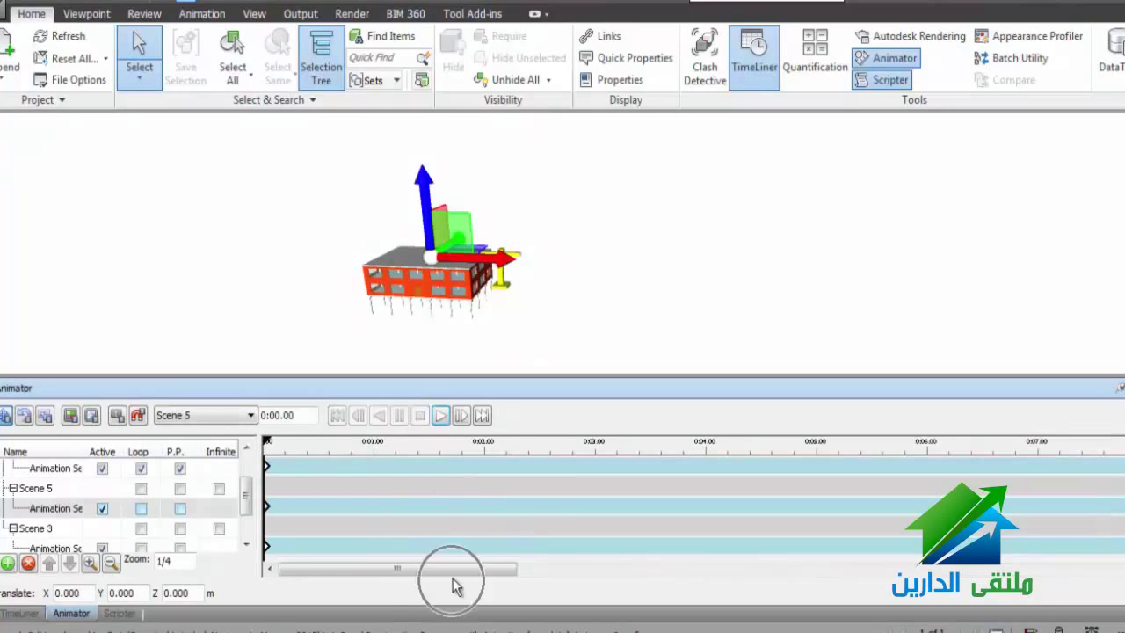
Pull the Scene 5 and Scene 3 end keyframes earlier on the Animator timeline.
{"action": "left_click", "coordinate": [468, 482]}
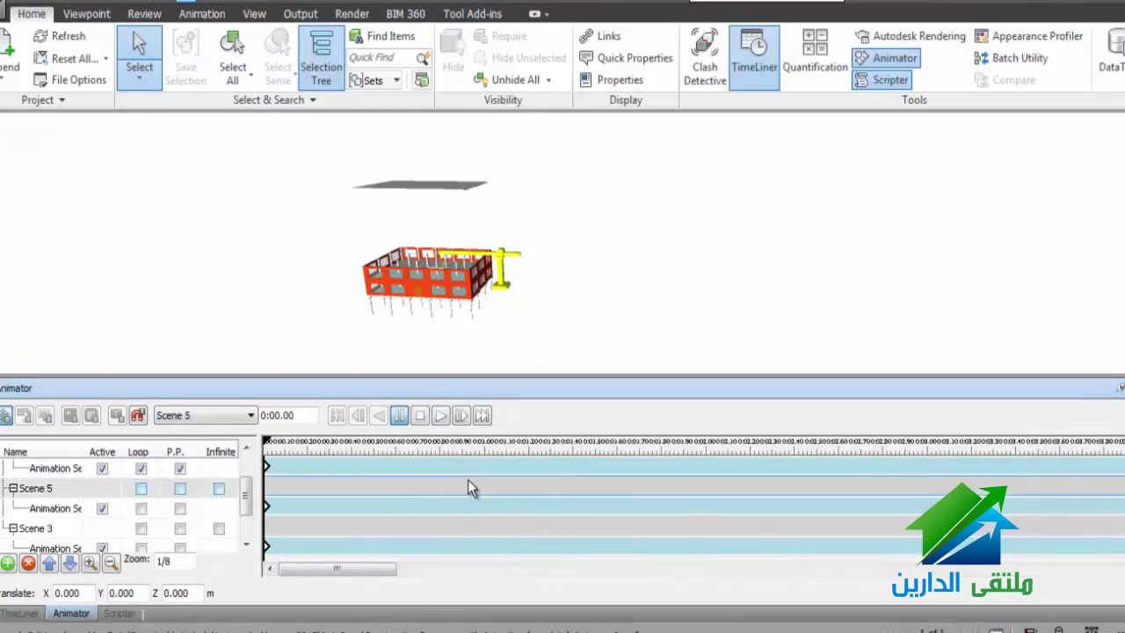
{"action": "scroll", "coordinate": [467, 481], "scroll_direction": "down", "scroll_amount": 3}
{"action": "scroll", "coordinate": [467, 481], "scroll_direction": "down", "scroll_amount": 4}
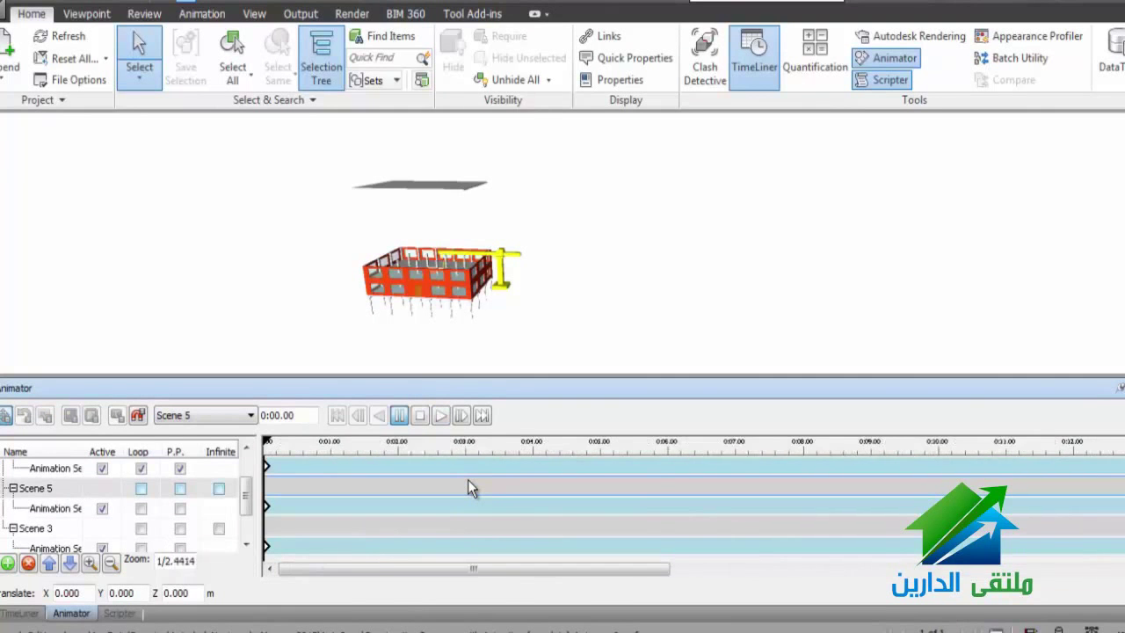
{"action": "scroll", "coordinate": [468, 482], "scroll_direction": "down", "scroll_amount": 3}
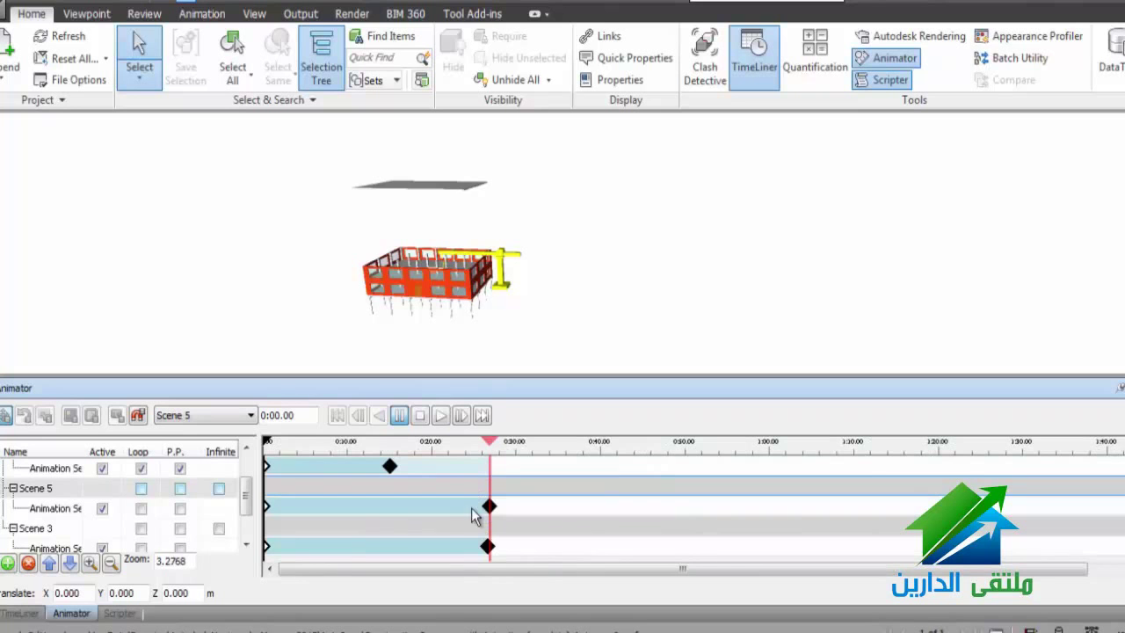
{"action": "left_click_drag", "start_coordinate": [491, 506], "coordinate": [416, 511]}
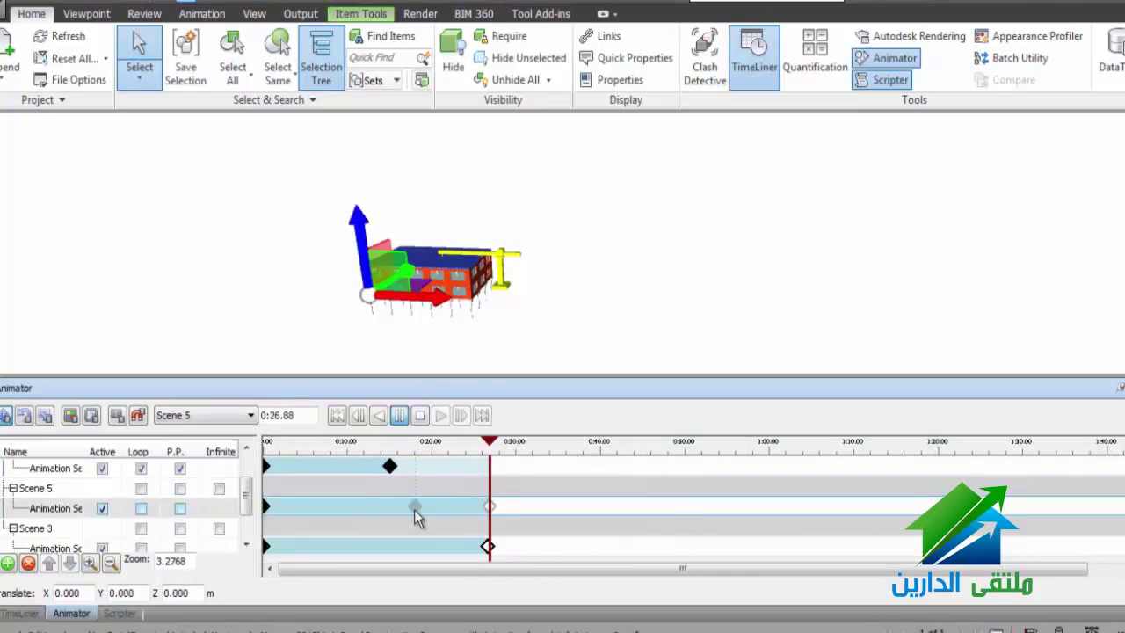
{"action": "left_click_drag", "start_coordinate": [345, 507], "coordinate": [344, 507]}
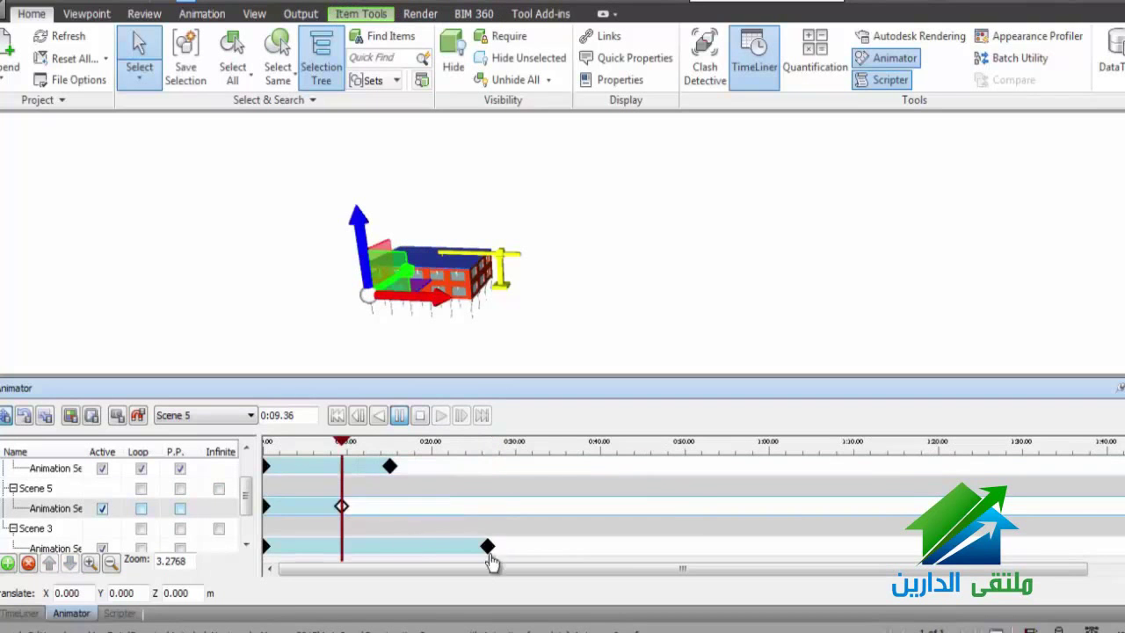
{"action": "left_click_drag", "start_coordinate": [488, 546], "coordinate": [319, 547]}
{"action": "left_click_drag", "start_coordinate": [390, 465], "coordinate": [315, 466]}
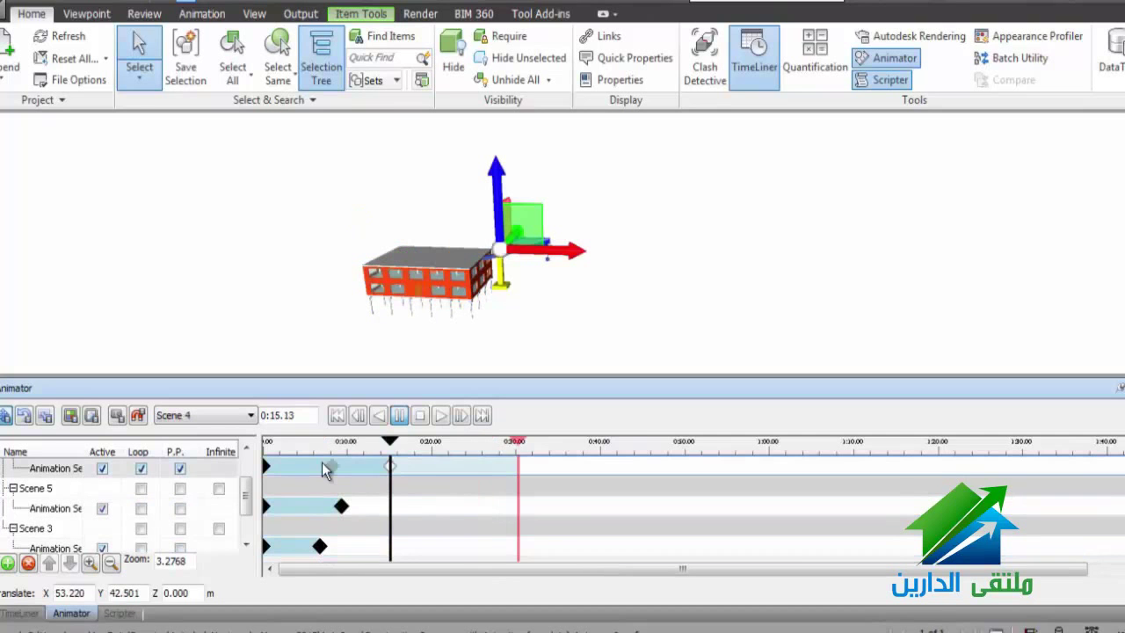
Set the Scene 5 and Scene 4 end keyframes to about 0:04.
{"action": "scroll", "coordinate": [284, 542], "scroll_direction": "up", "scroll_amount": 1}
{"action": "scroll", "coordinate": [284, 538], "scroll_direction": "up", "scroll_amount": 1}
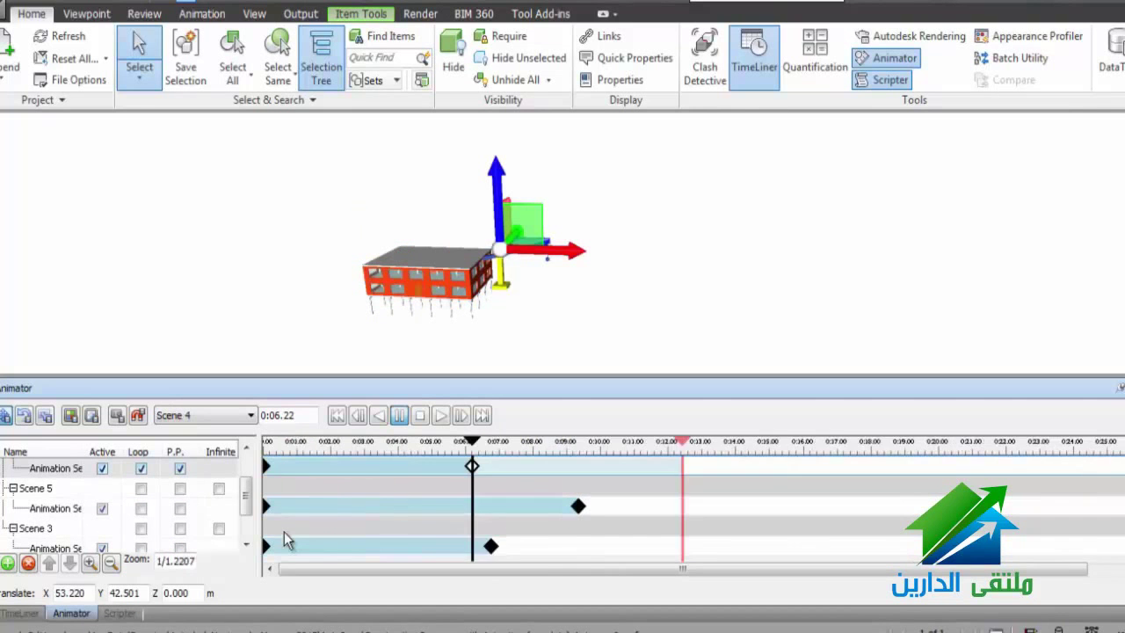
{"action": "scroll", "coordinate": [352, 536], "scroll_direction": "up", "scroll_amount": 2}
{"action": "scroll", "coordinate": [423, 542], "scroll_direction": "down", "scroll_amount": 1}
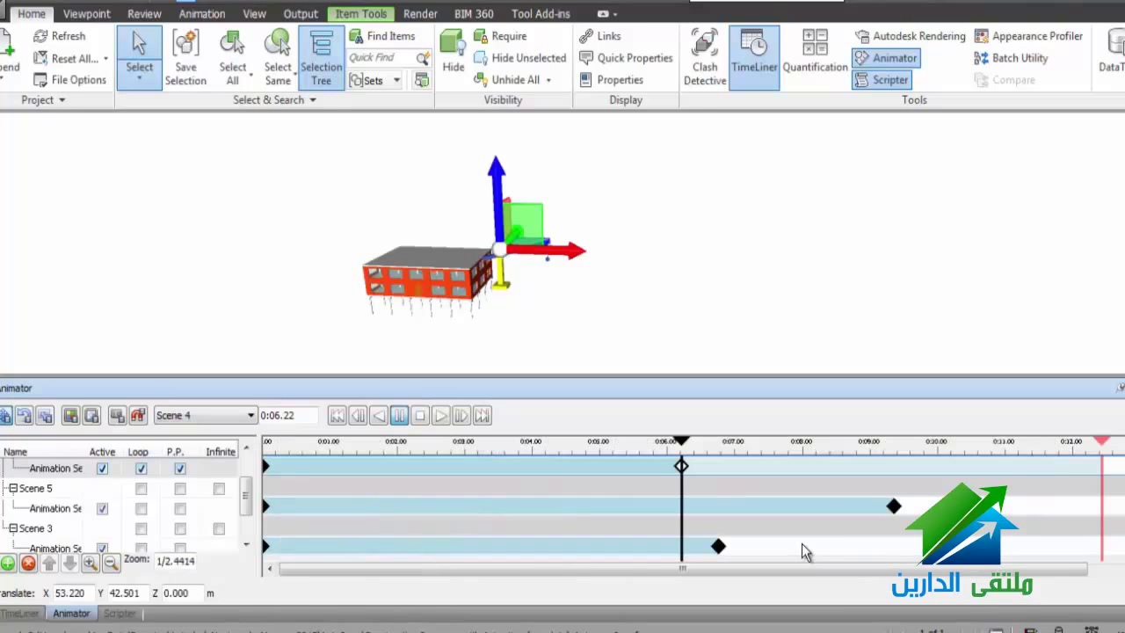
{"action": "left_click", "coordinate": [892, 507]}
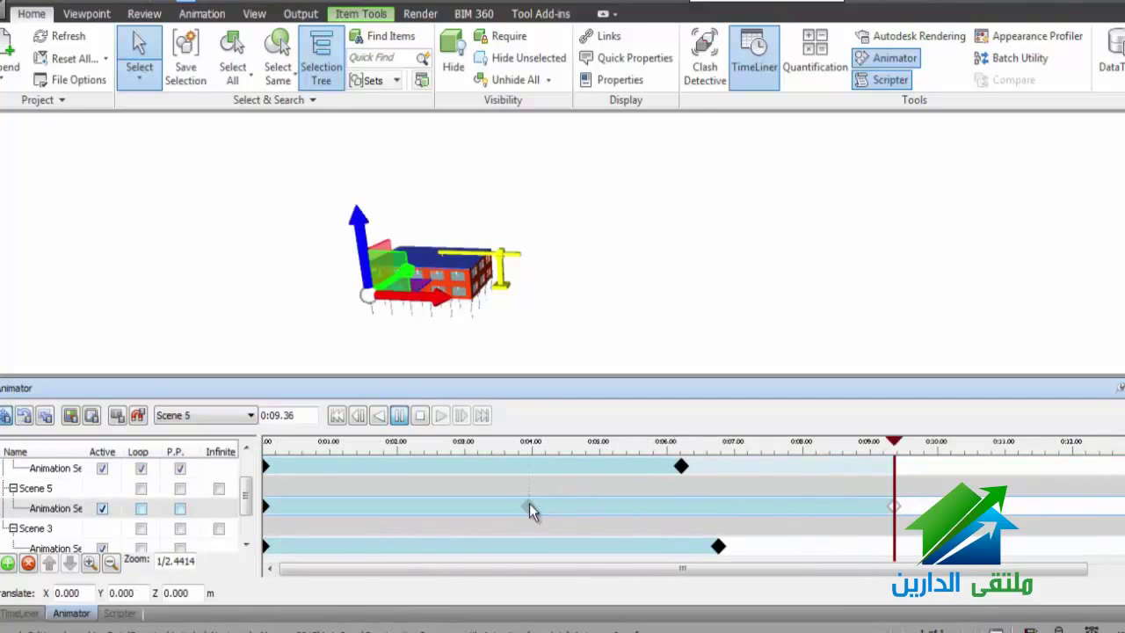
{"action": "left_click_drag", "start_coordinate": [531, 510], "coordinate": [530, 507]}
{"action": "left_click_drag", "start_coordinate": [718, 546], "coordinate": [534, 545]}
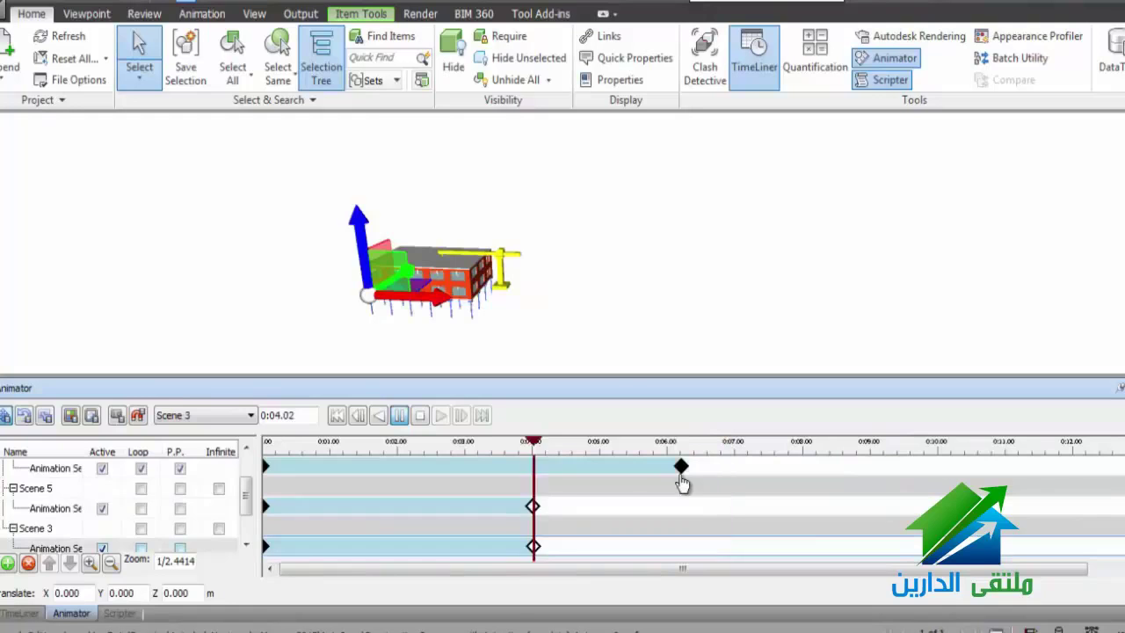
{"action": "left_click_drag", "start_coordinate": [681, 467], "coordinate": [533, 466]}
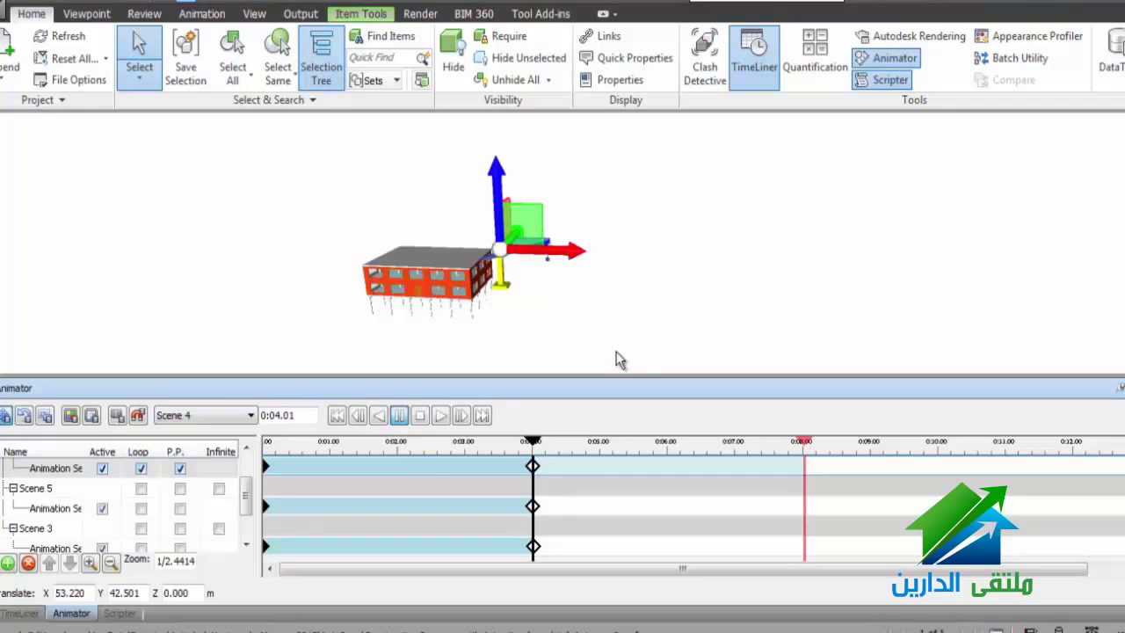
Go to the TimeLiner tasks, select 00-Piles and bring up the Columns drop-down.
{"action": "left_click", "coordinate": [26, 612]}
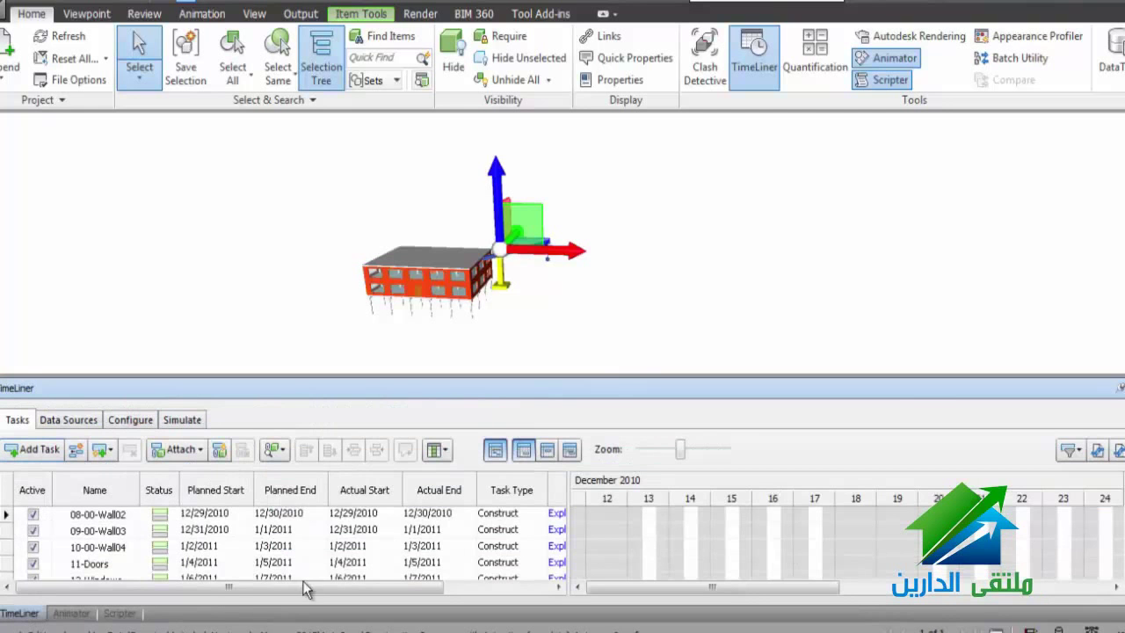
{"action": "left_click", "coordinate": [112, 533]}
{"action": "scroll", "coordinate": [112, 538], "scroll_direction": "up", "scroll_amount": 3}
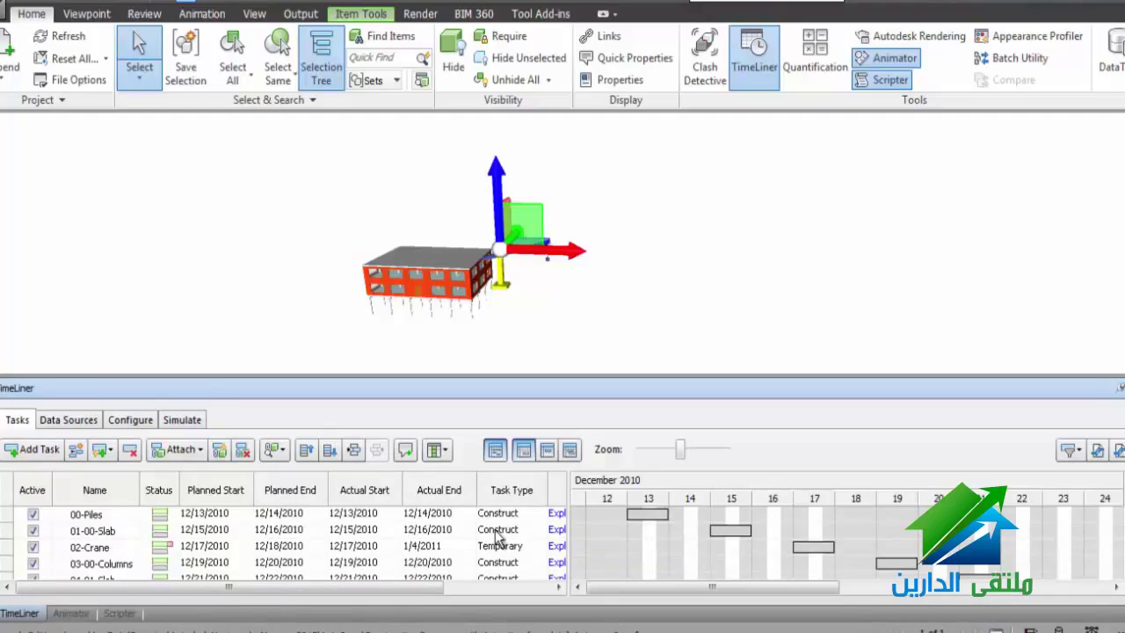
{"action": "left_click", "coordinate": [98, 518]}
{"action": "left_click_drag", "start_coordinate": [427, 587], "coordinate": [543, 589]}
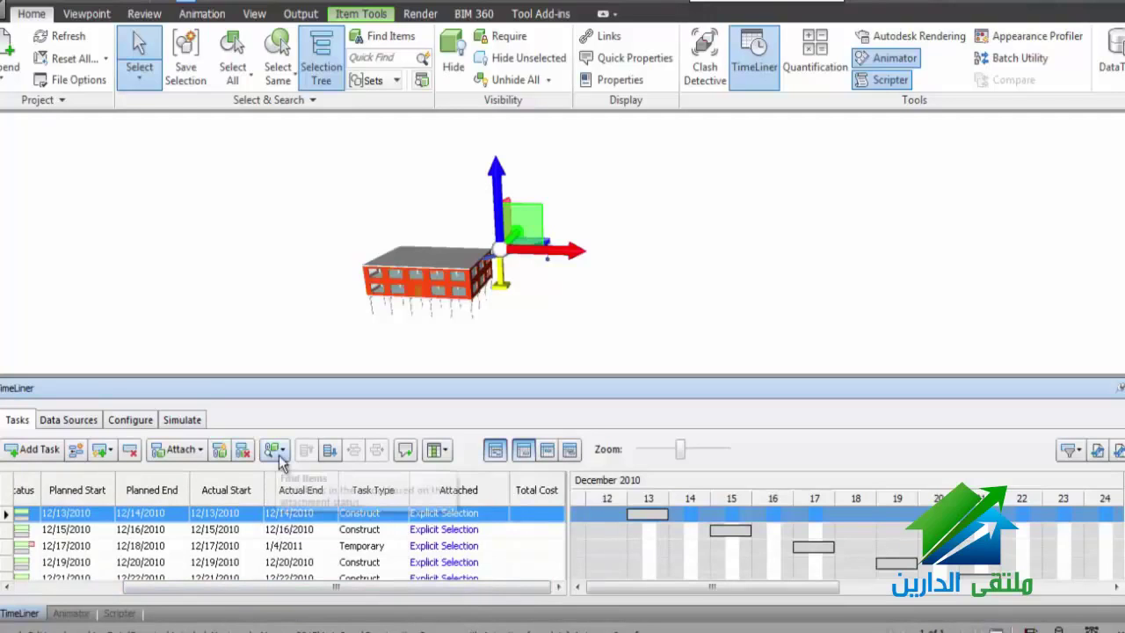
{"action": "left_click", "coordinate": [438, 453]}
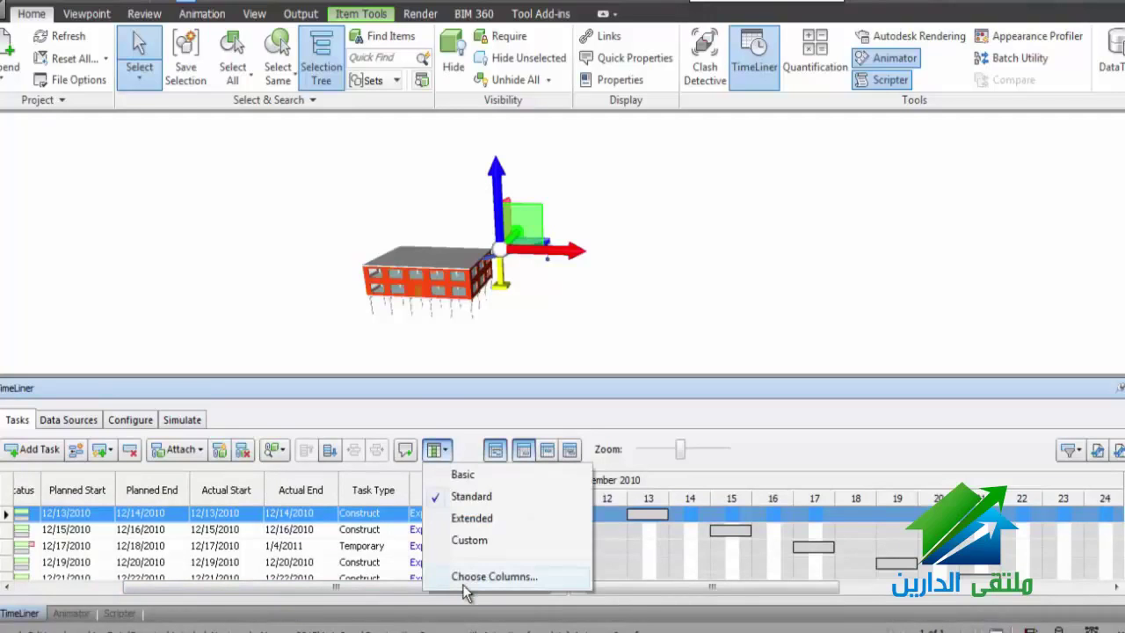
Add the Animation and Animation Behavior columns through Choose Columns.
{"action": "left_click", "coordinate": [472, 578]}
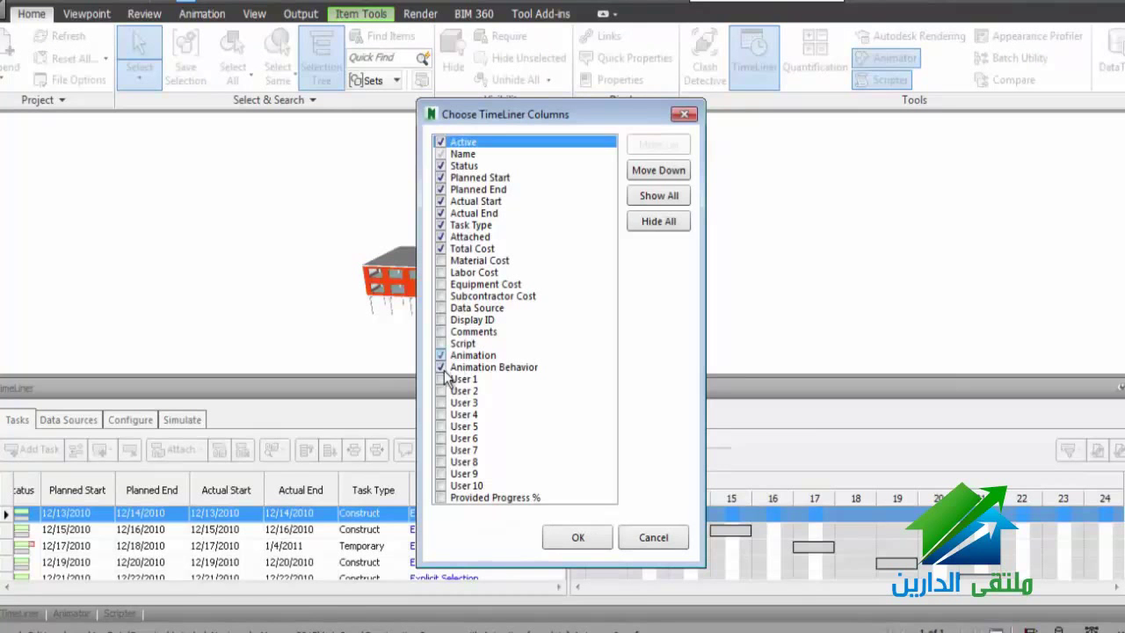
{"action": "left_click", "coordinate": [578, 537]}
{"action": "left_click", "coordinate": [512, 588]}
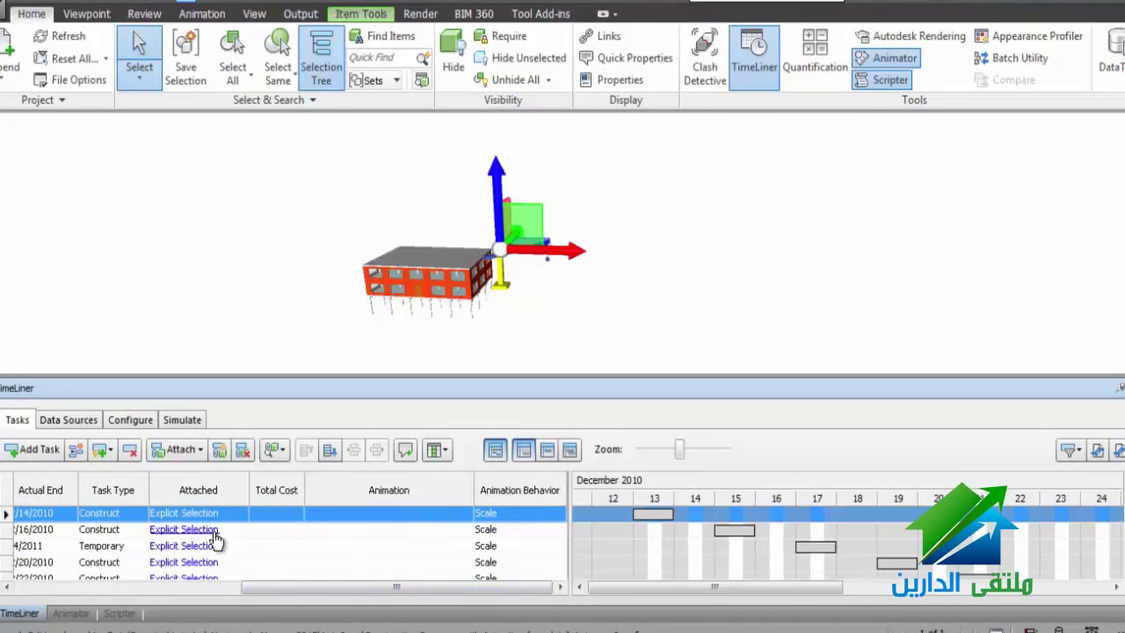
{"action": "left_click", "coordinate": [460, 519]}
{"action": "left_click", "coordinate": [466, 520]}
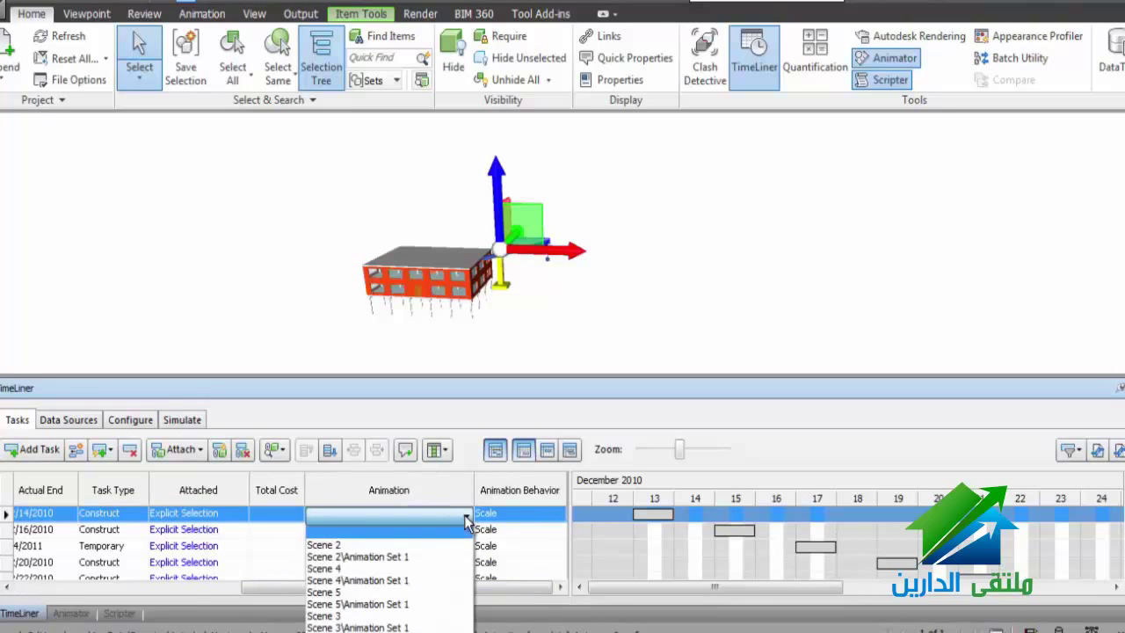
{"action": "left_click", "coordinate": [466, 520]}
{"action": "left_click", "coordinate": [86, 613]}
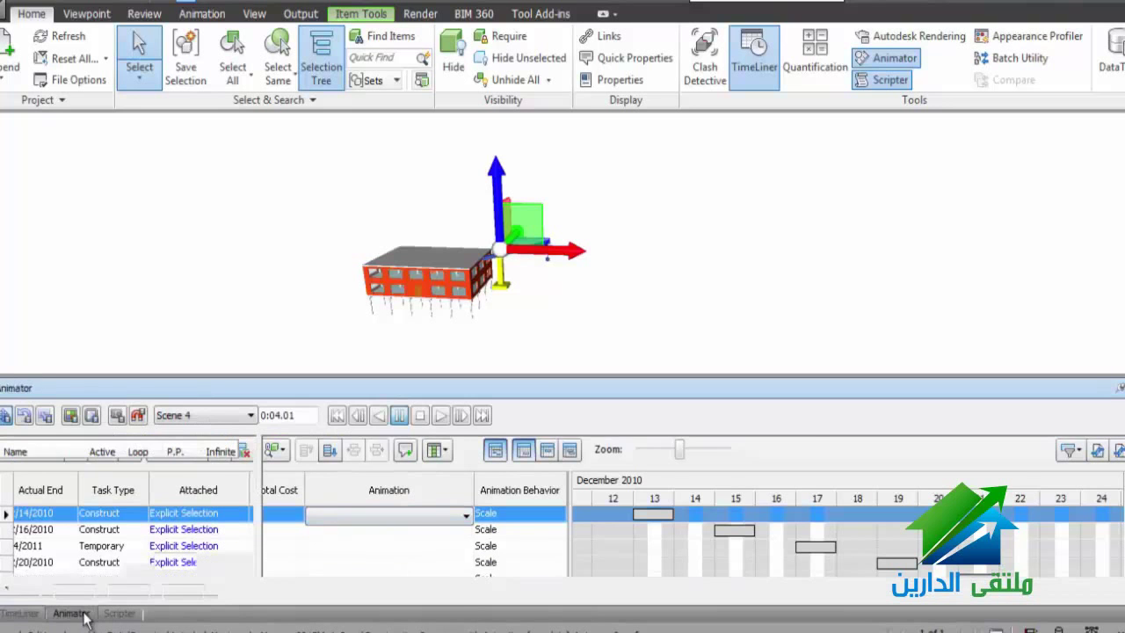
{"action": "double_click", "coordinate": [53, 475]}
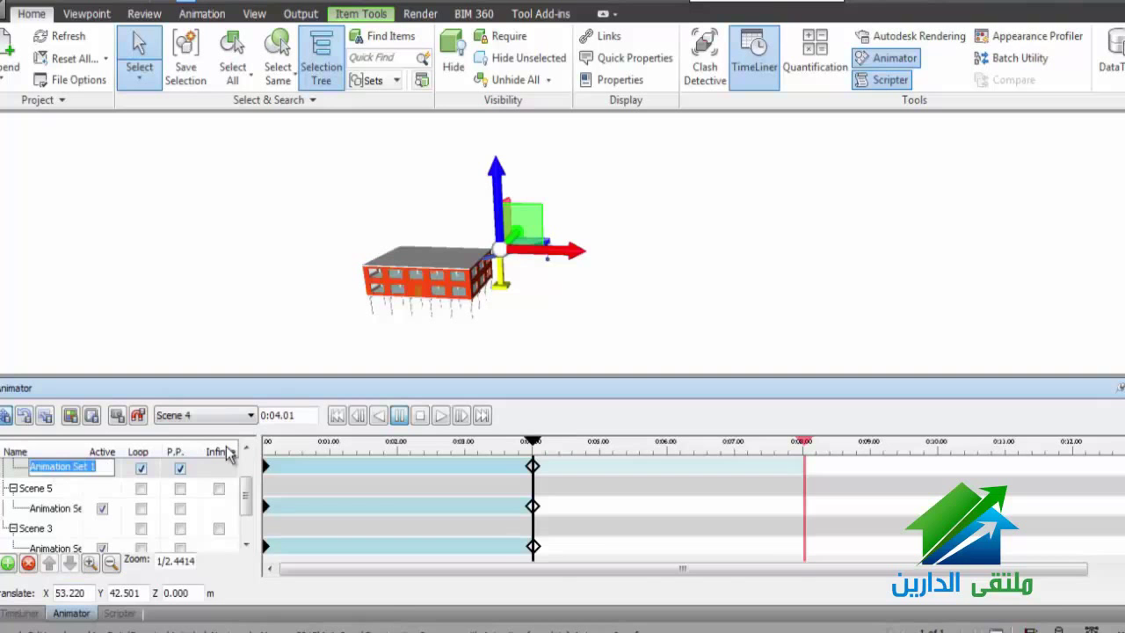
{"action": "left_click", "coordinate": [436, 416]}
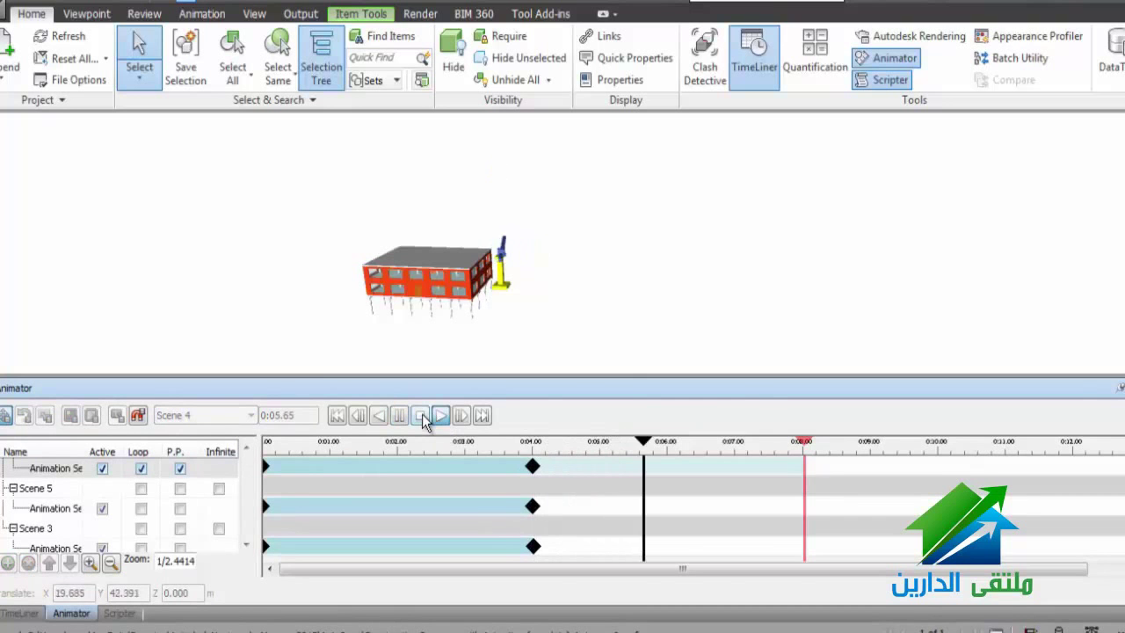
{"action": "left_click", "coordinate": [421, 416]}
{"action": "left_click", "coordinate": [50, 474]}
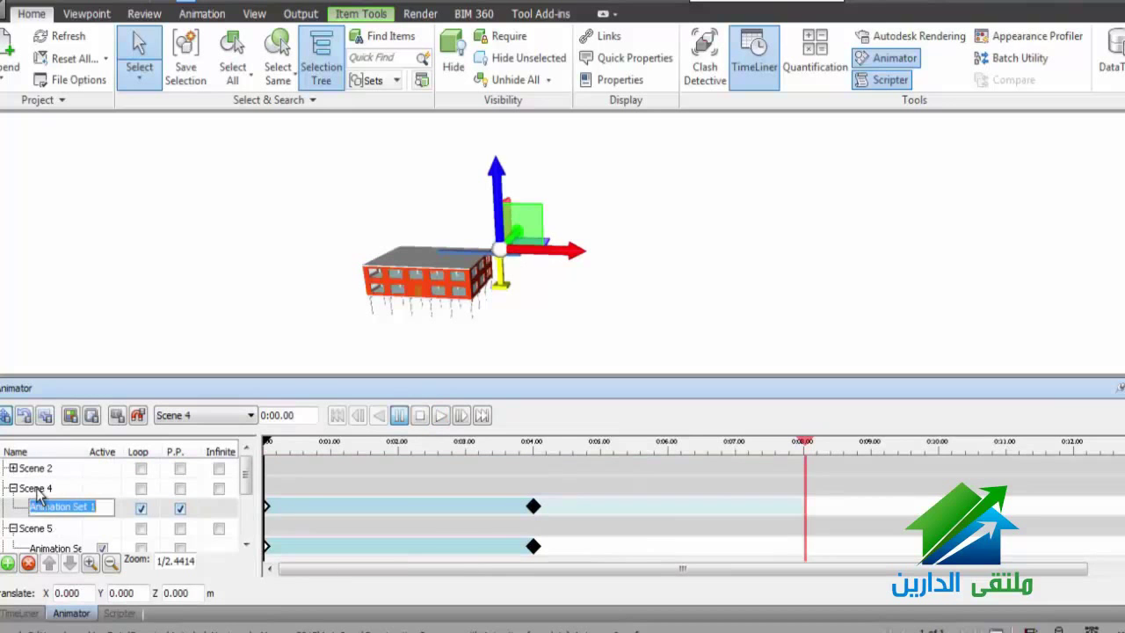
{"action": "left_click", "coordinate": [38, 491]}
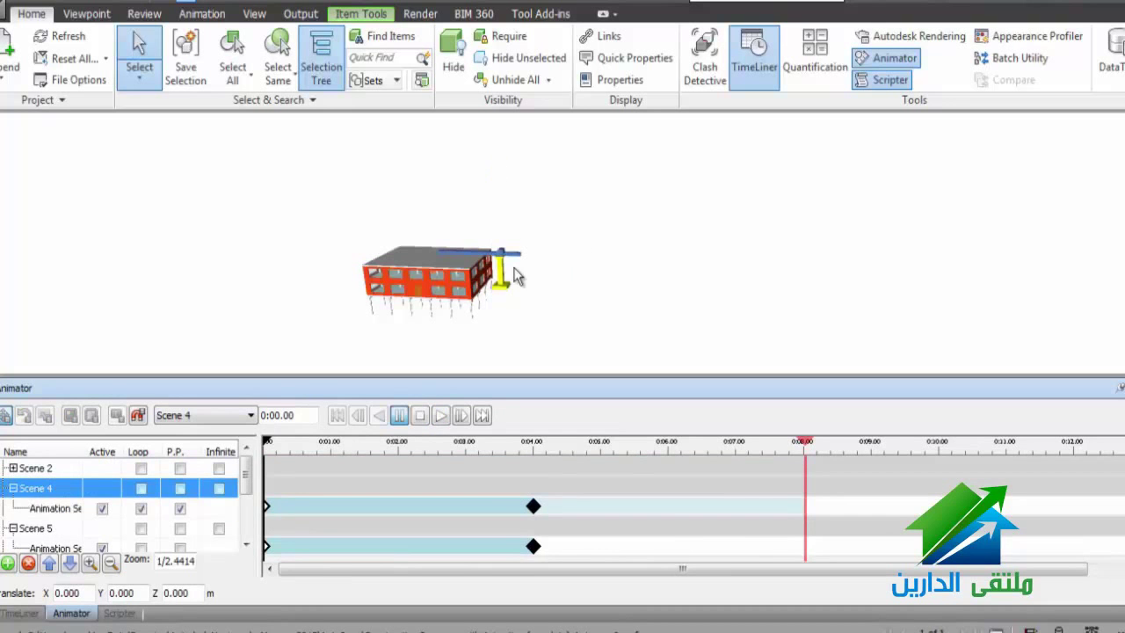
{"action": "left_click", "coordinate": [35, 614]}
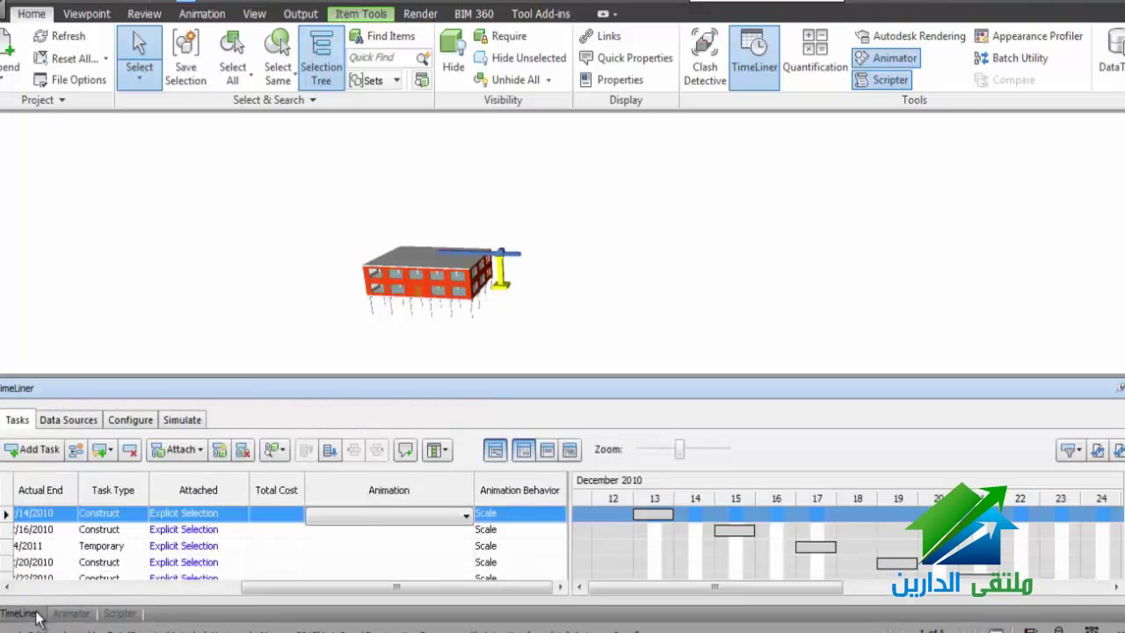
Link 00-Piles to Scene 4\Animation Set 1 with Match Start behaviour, then open Simulate.
{"action": "left_click", "coordinate": [369, 518]}
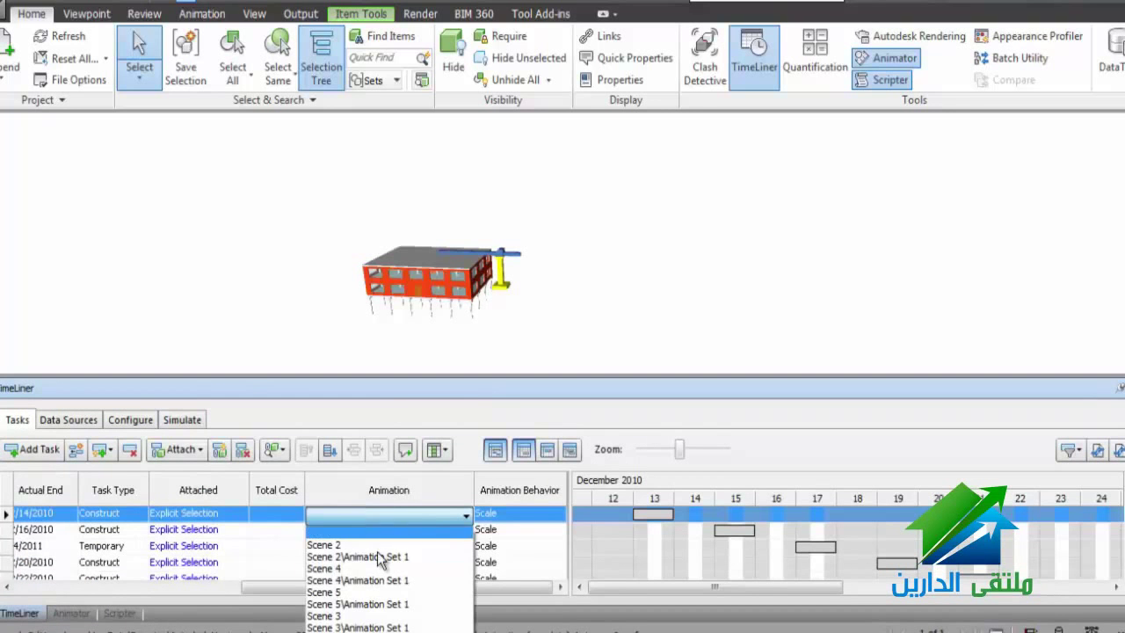
{"action": "left_click", "coordinate": [383, 581]}
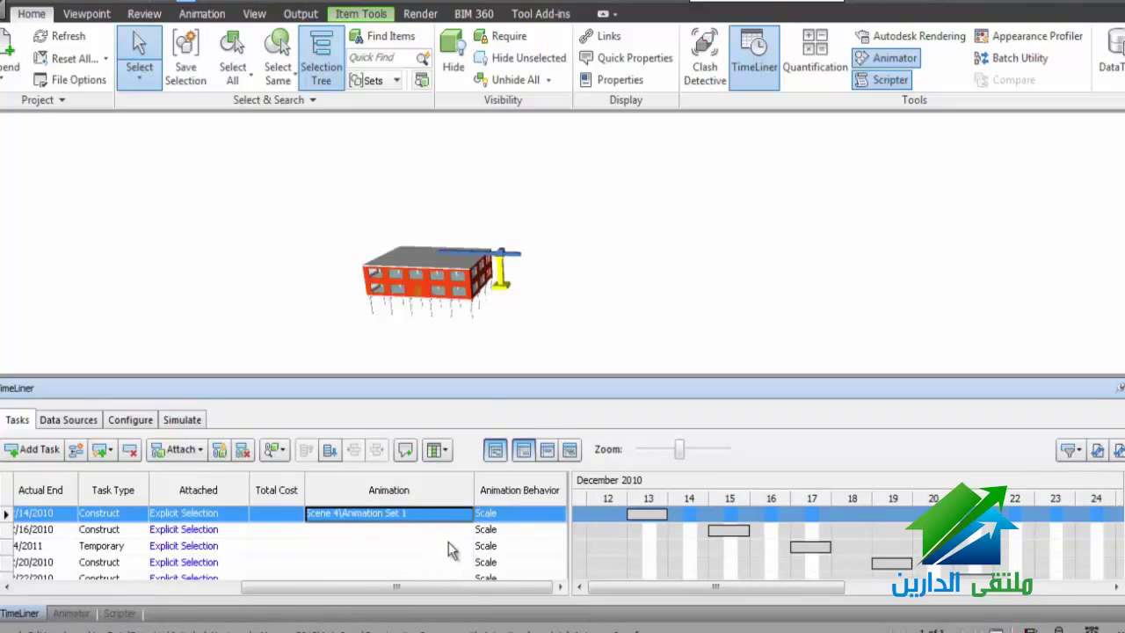
{"action": "left_click", "coordinate": [553, 516]}
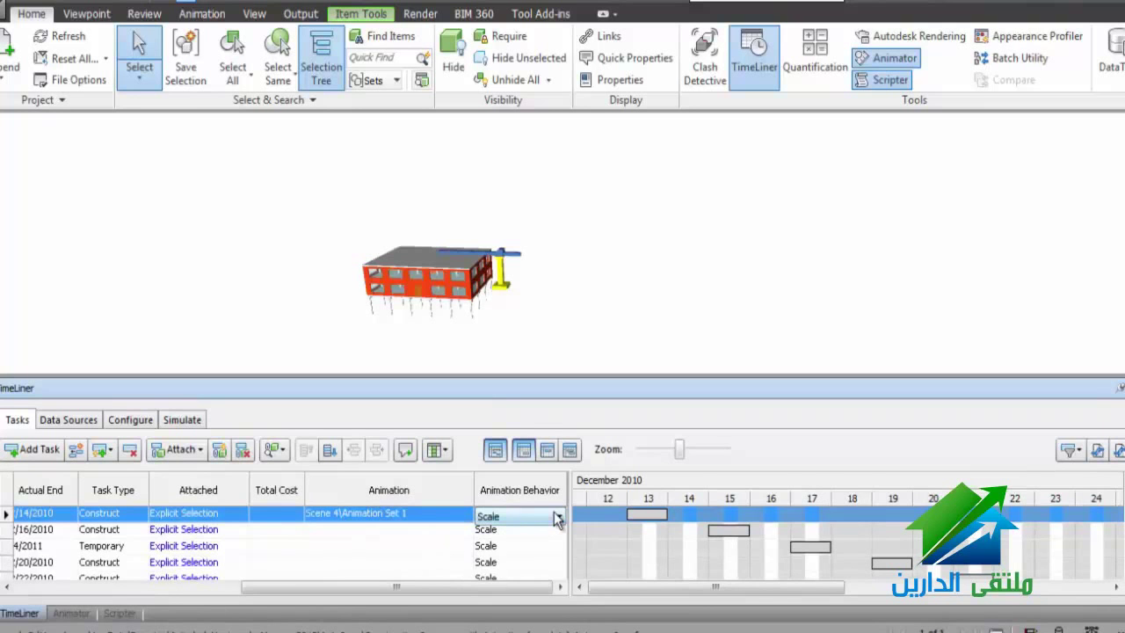
{"action": "left_click", "coordinate": [557, 517]}
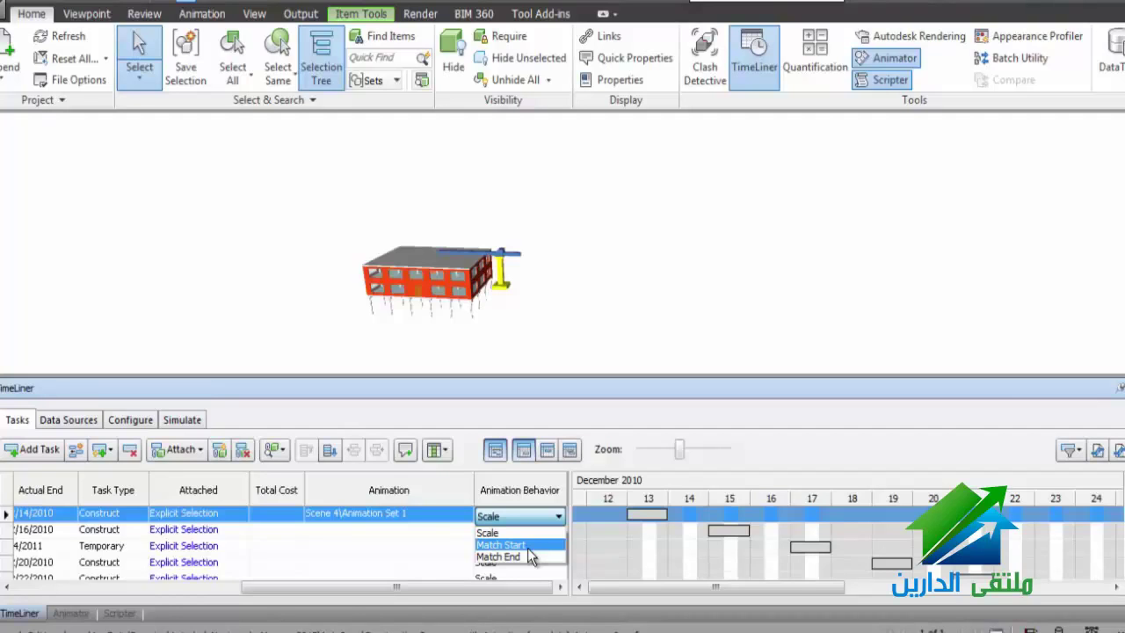
{"action": "left_click", "coordinate": [528, 548]}
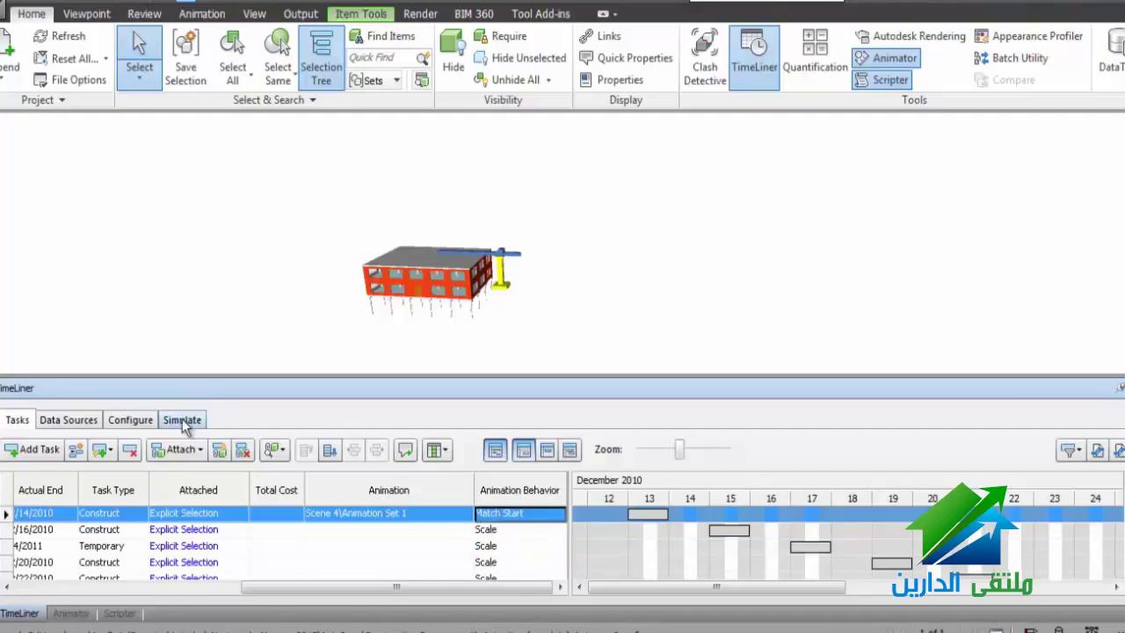
{"action": "left_click", "coordinate": [182, 419]}
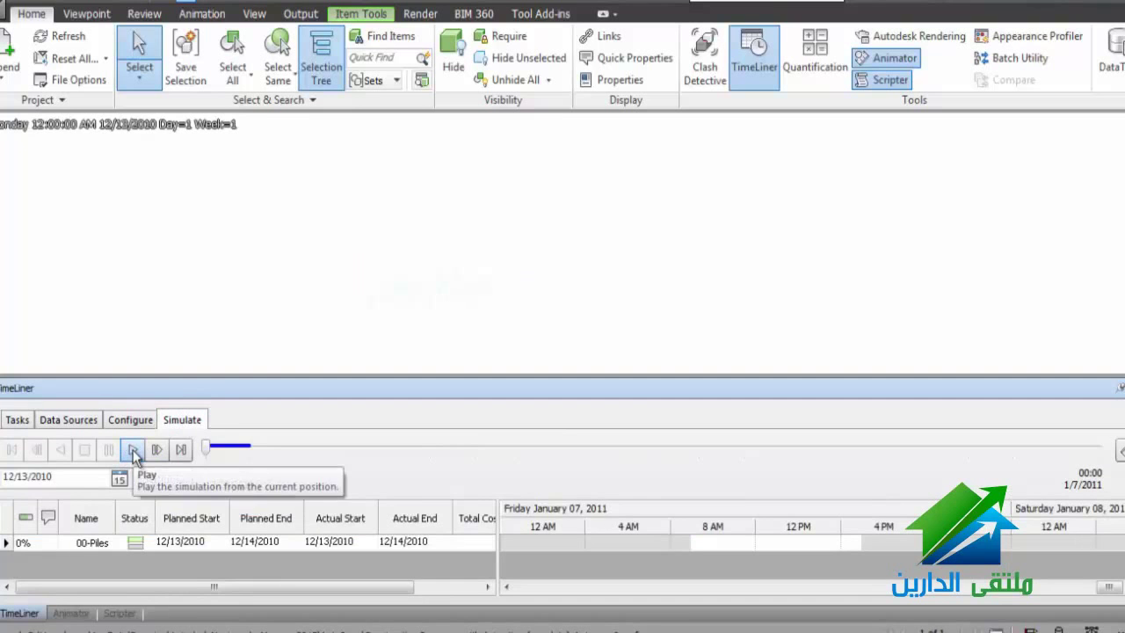
Play the construction simulation, then return to the Tasks list and scroll down.
{"action": "left_click", "coordinate": [133, 450]}
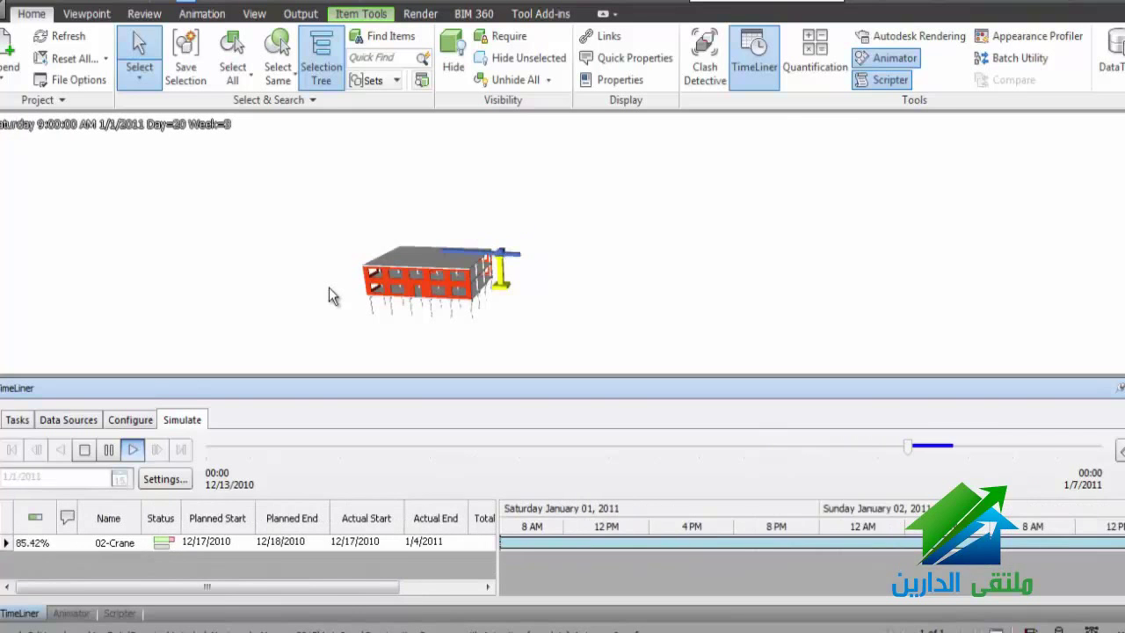
{"action": "left_click", "coordinate": [16, 421]}
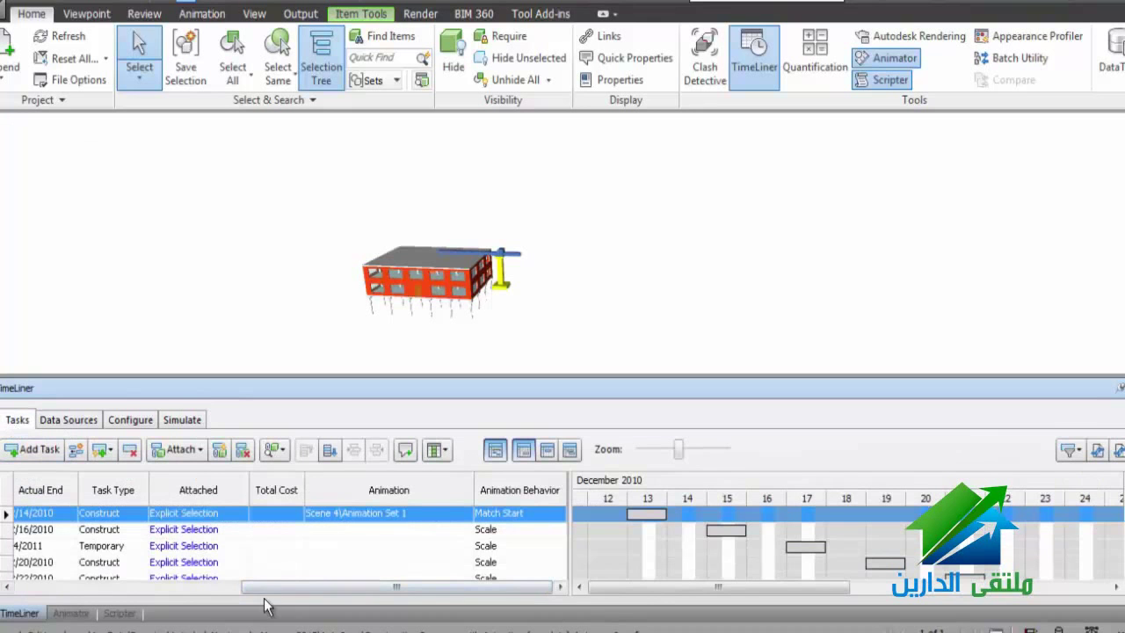
{"action": "left_click", "coordinate": [190, 589]}
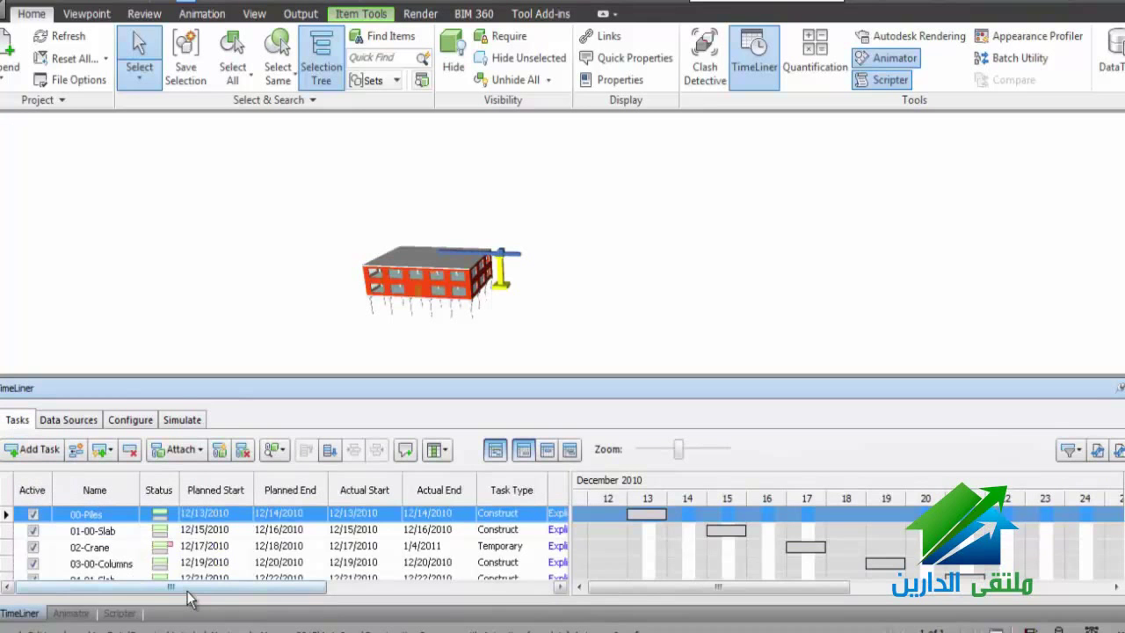
{"action": "left_click", "coordinate": [91, 564]}
{"action": "scroll", "coordinate": [96, 567], "scroll_direction": "down", "scroll_amount": 2}
{"action": "scroll", "coordinate": [105, 573], "scroll_direction": "down", "scroll_amount": 1}
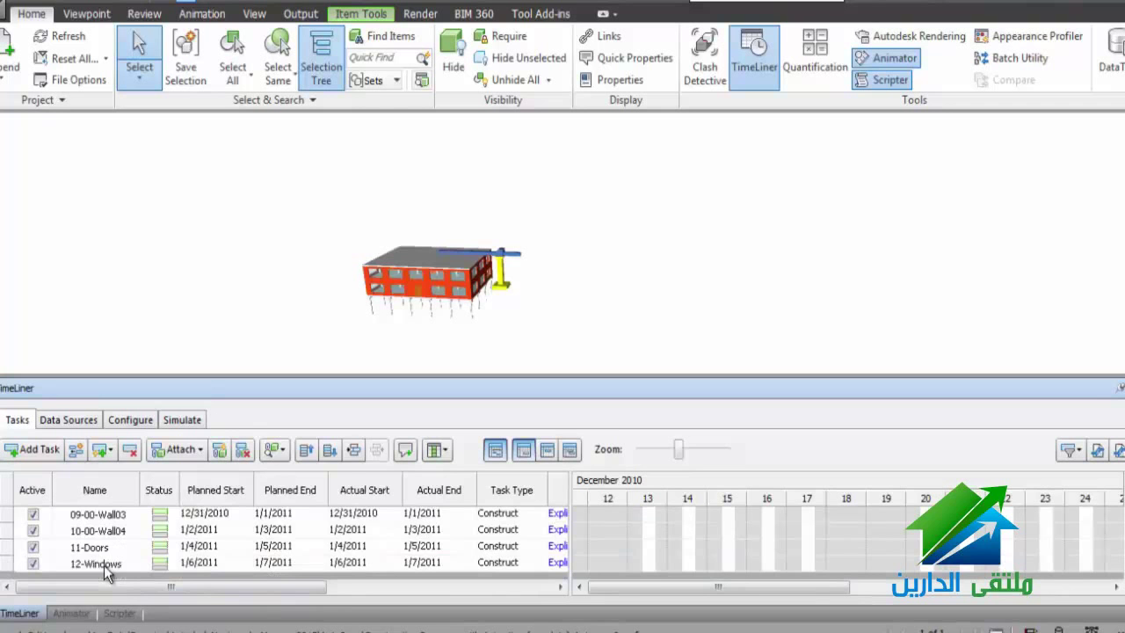
Check Scene 2 in the Animator and link 11-Doors to Scene 2\Animation Set 1.
{"action": "left_click", "coordinate": [103, 549]}
{"action": "left_click_drag", "start_coordinate": [336, 587], "coordinate": [538, 613]}
{"action": "left_click", "coordinate": [84, 615]}
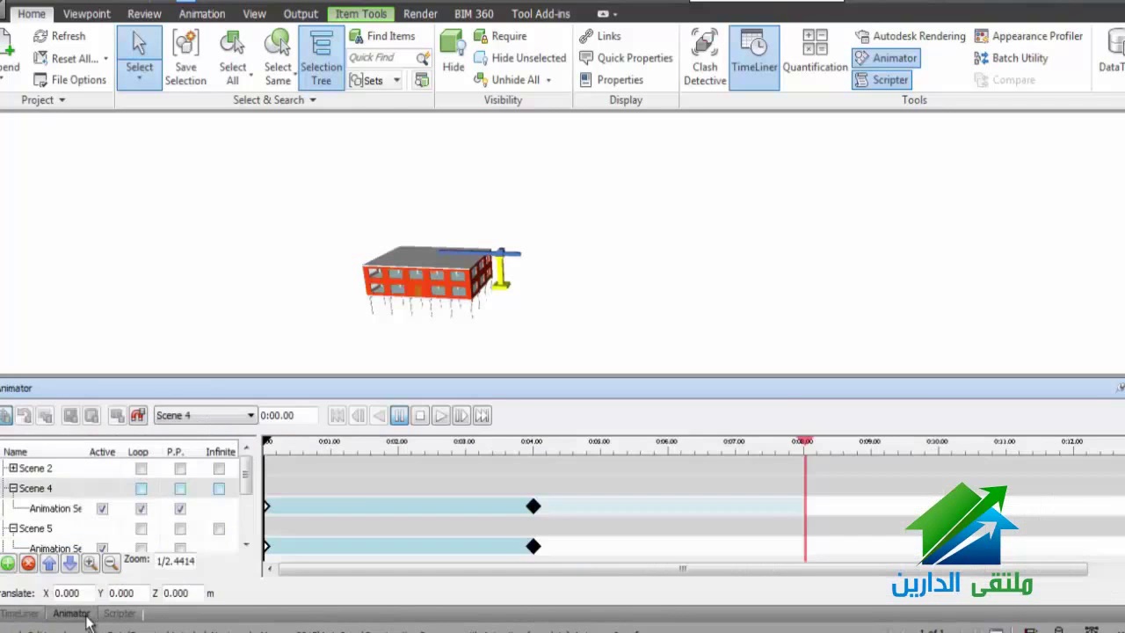
{"action": "left_click", "coordinate": [68, 474]}
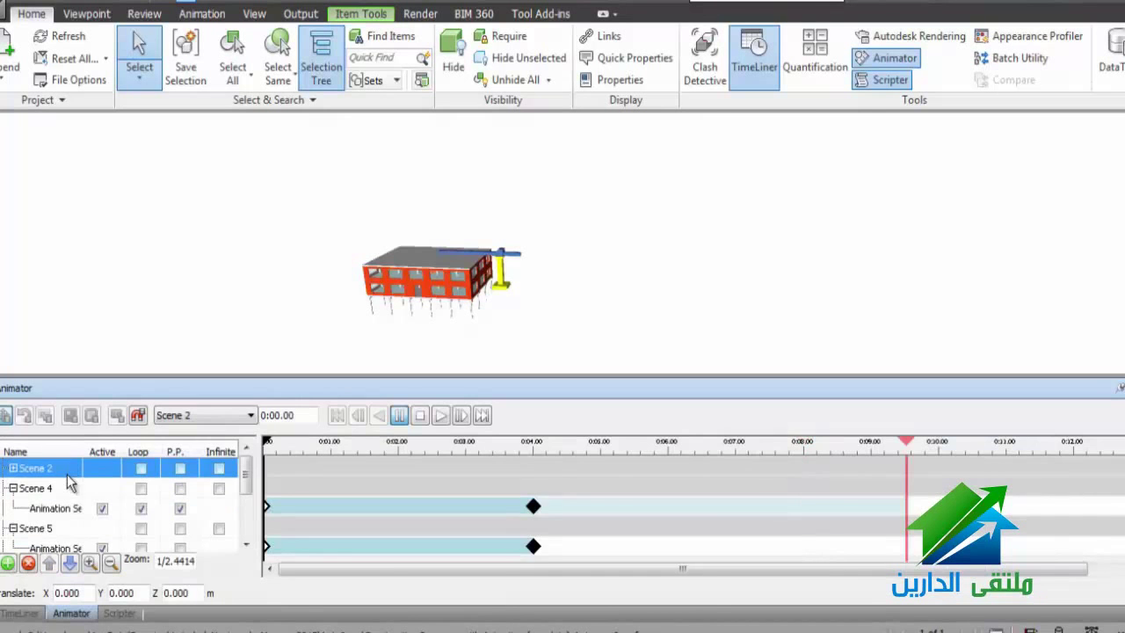
{"action": "left_click", "coordinate": [32, 615]}
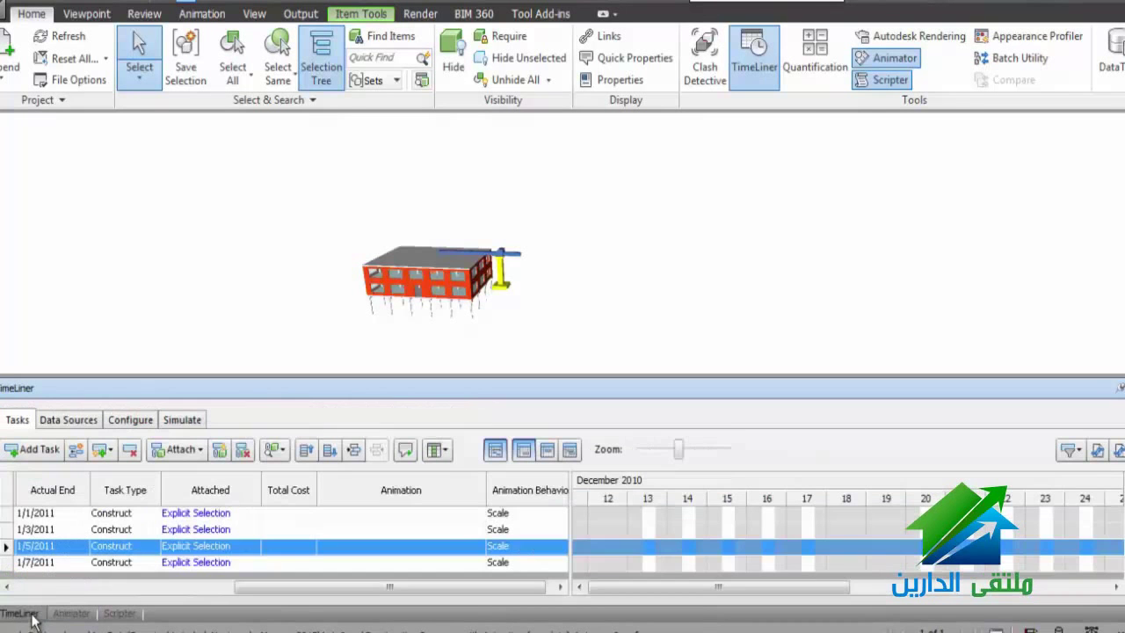
{"action": "left_click", "coordinate": [477, 549]}
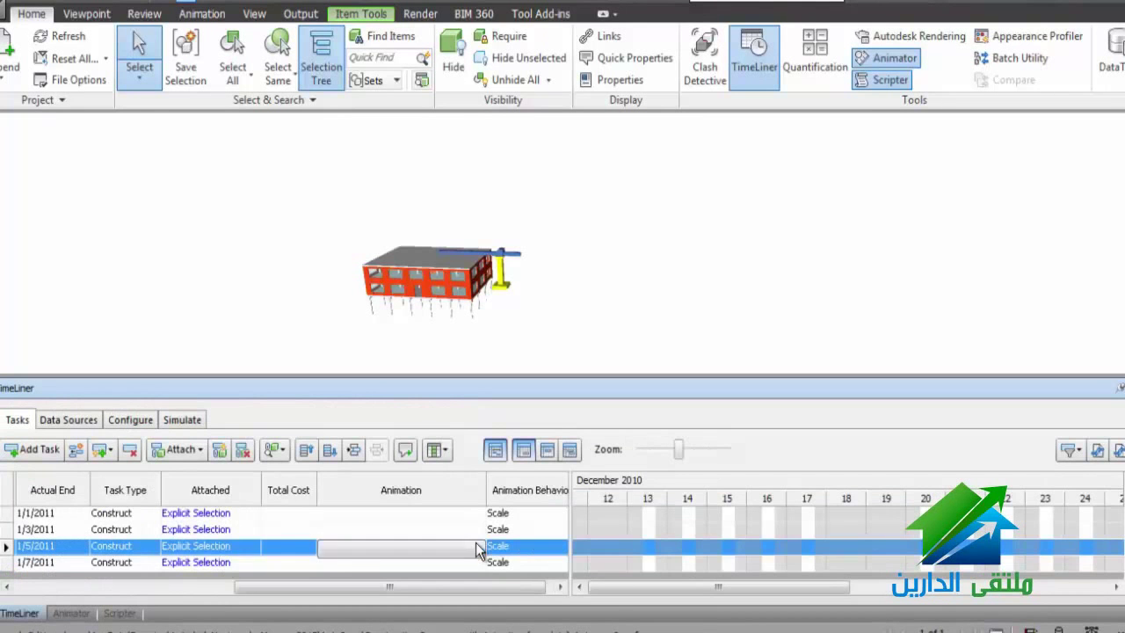
{"action": "left_click", "coordinate": [476, 547]}
{"action": "left_click", "coordinate": [452, 592]}
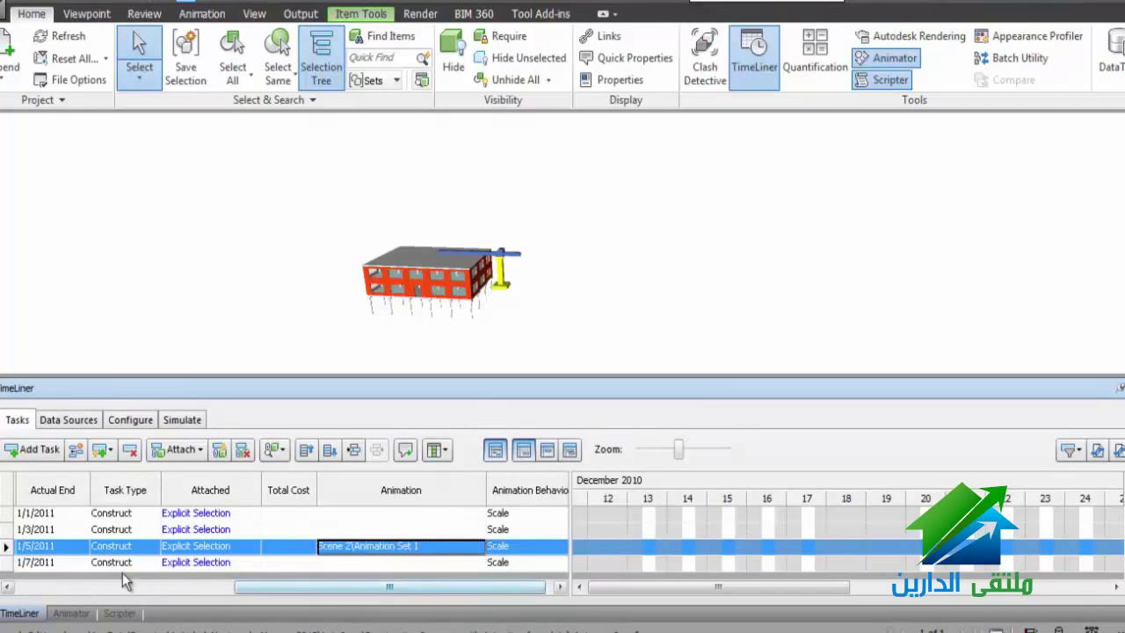
{"action": "mouse_move", "coordinate": [246, 587]}
{"action": "left_mouse_down"}
{"action": "mouse_move", "coordinate": [79, 587]}
{"action": "mouse_move", "coordinate": [36, 606]}
{"action": "left_mouse_up"}
Select the 06-02-Slab task and preview Scene 5 in the Animator.
{"action": "left_click", "coordinate": [98, 530]}
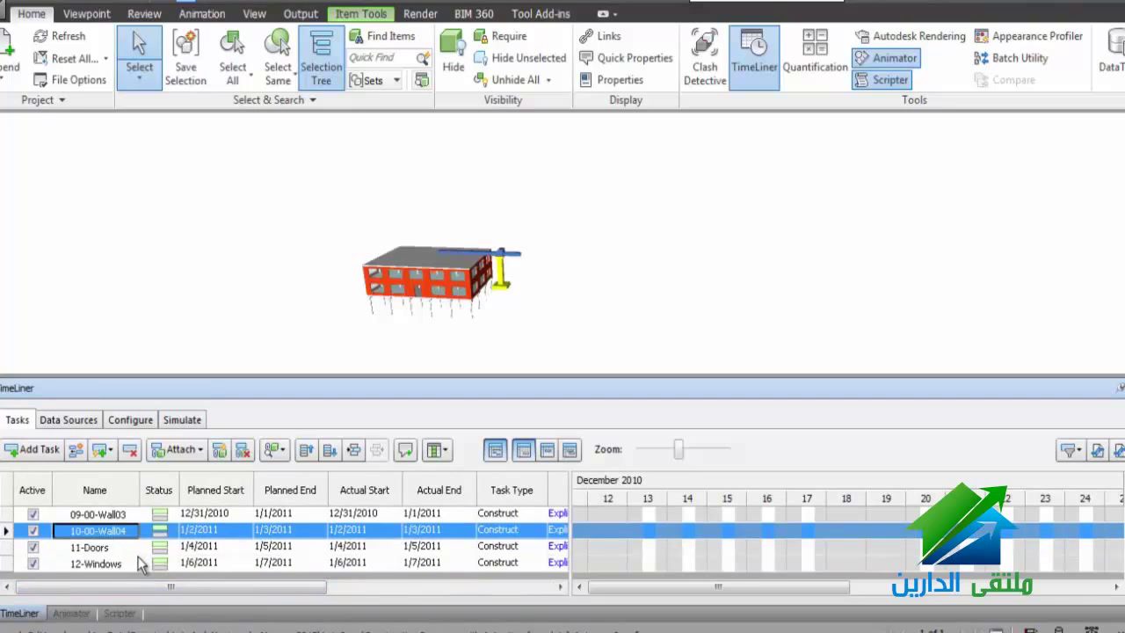
{"action": "scroll", "coordinate": [139, 563], "scroll_direction": "up", "scroll_amount": 1}
{"action": "left_click", "coordinate": [132, 514]}
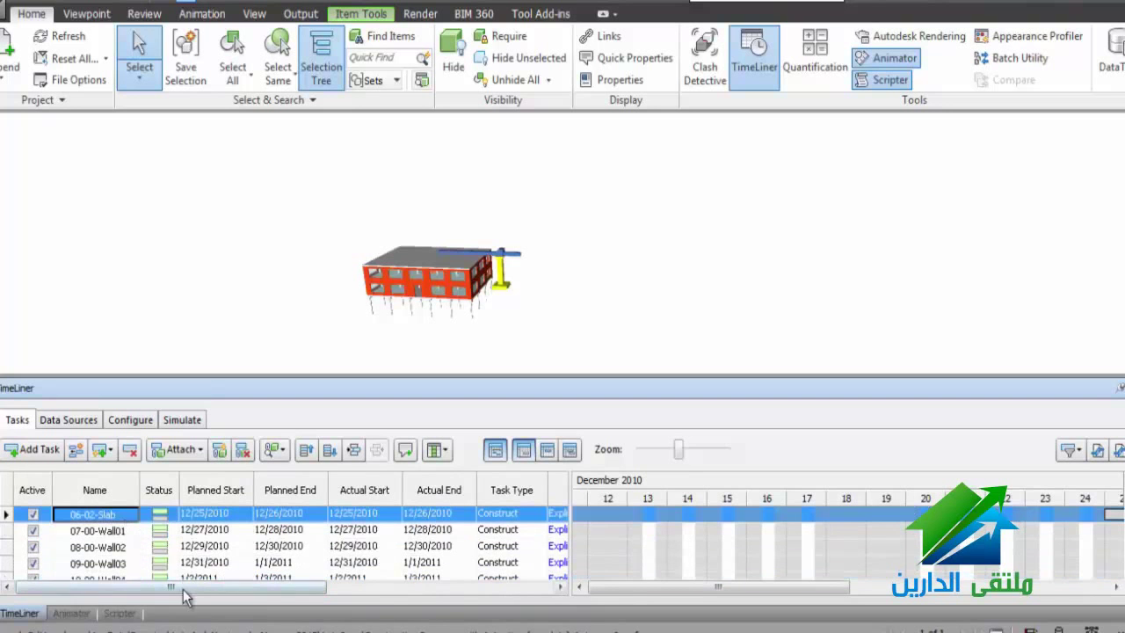
{"action": "left_click_drag", "start_coordinate": [185, 587], "coordinate": [438, 591]}
{"action": "left_click", "coordinate": [466, 517]}
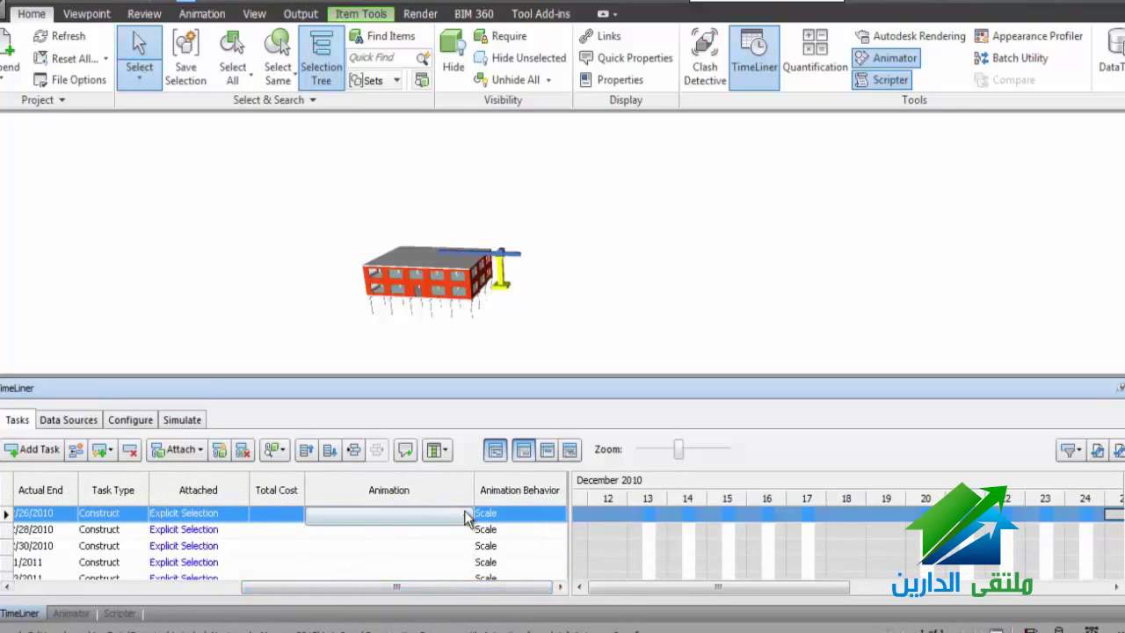
{"action": "left_click", "coordinate": [466, 517]}
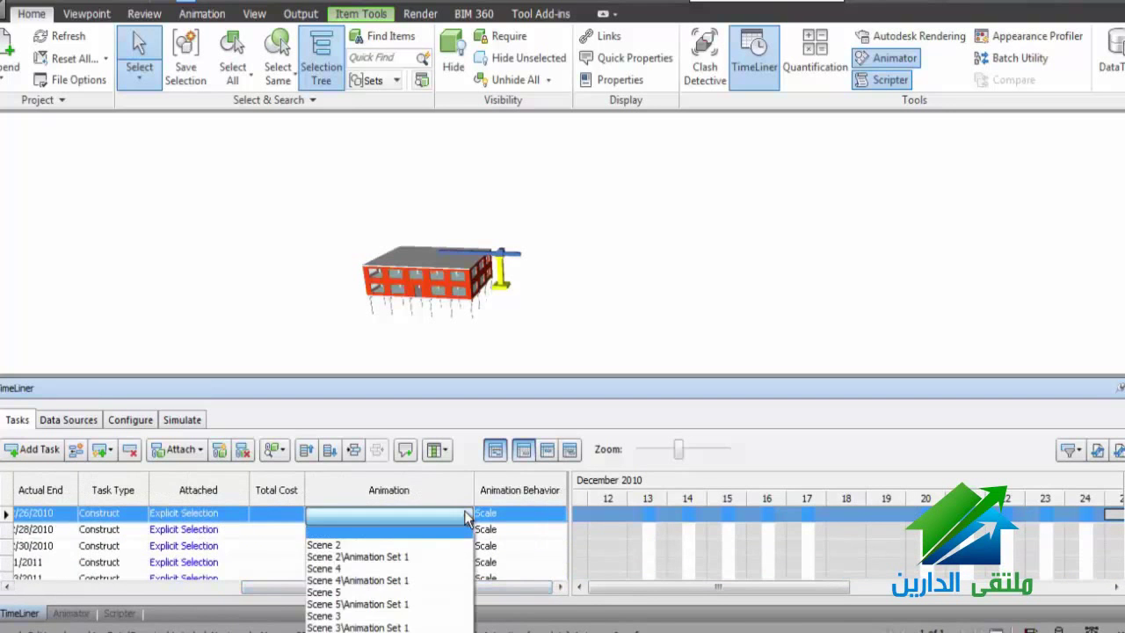
{"action": "left_click", "coordinate": [82, 617]}
{"action": "left_click", "coordinate": [80, 615]}
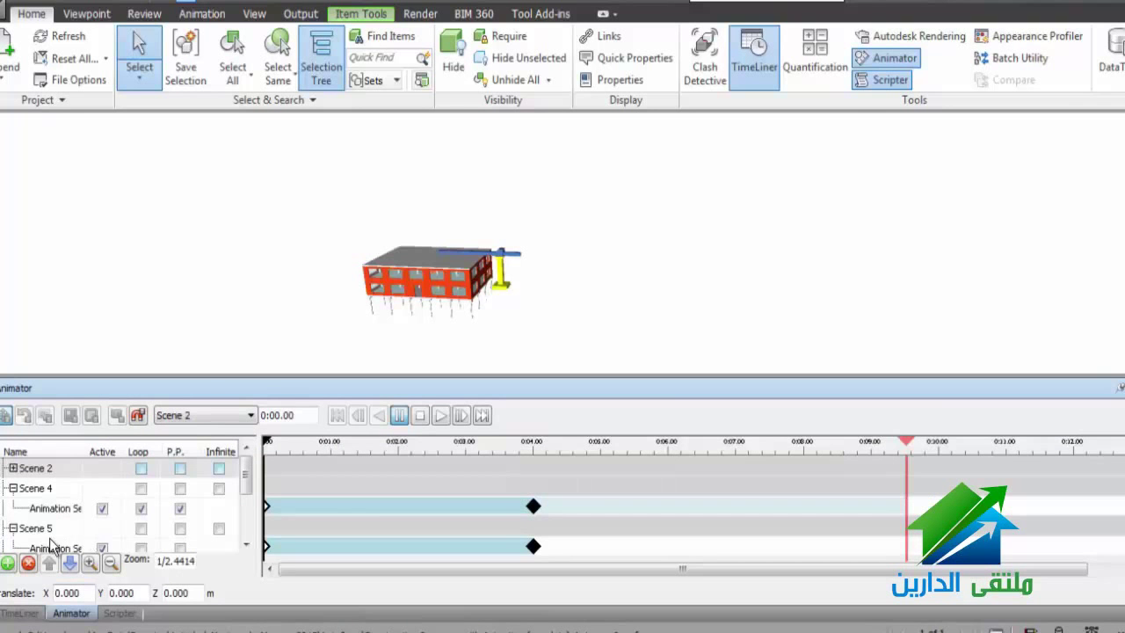
{"action": "left_click", "coordinate": [50, 536]}
{"action": "scroll", "coordinate": [61, 540], "scroll_direction": "down", "scroll_amount": 1}
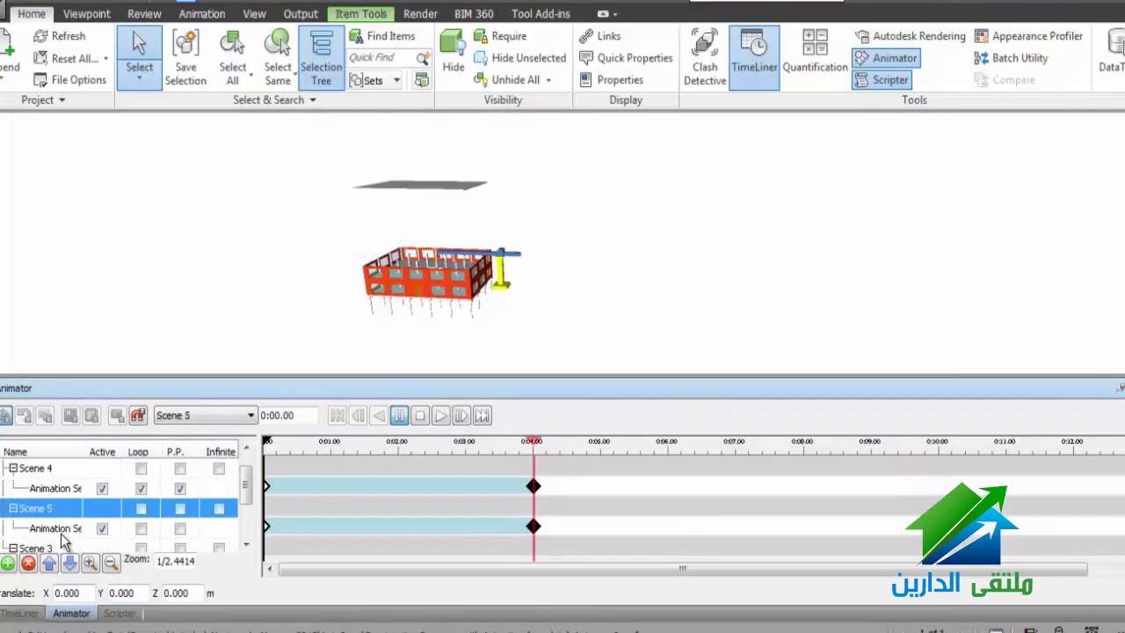
{"action": "scroll", "coordinate": [64, 540], "scroll_direction": "down", "scroll_amount": 1}
{"action": "scroll", "coordinate": [63, 541], "scroll_direction": "up", "scroll_amount": 2}
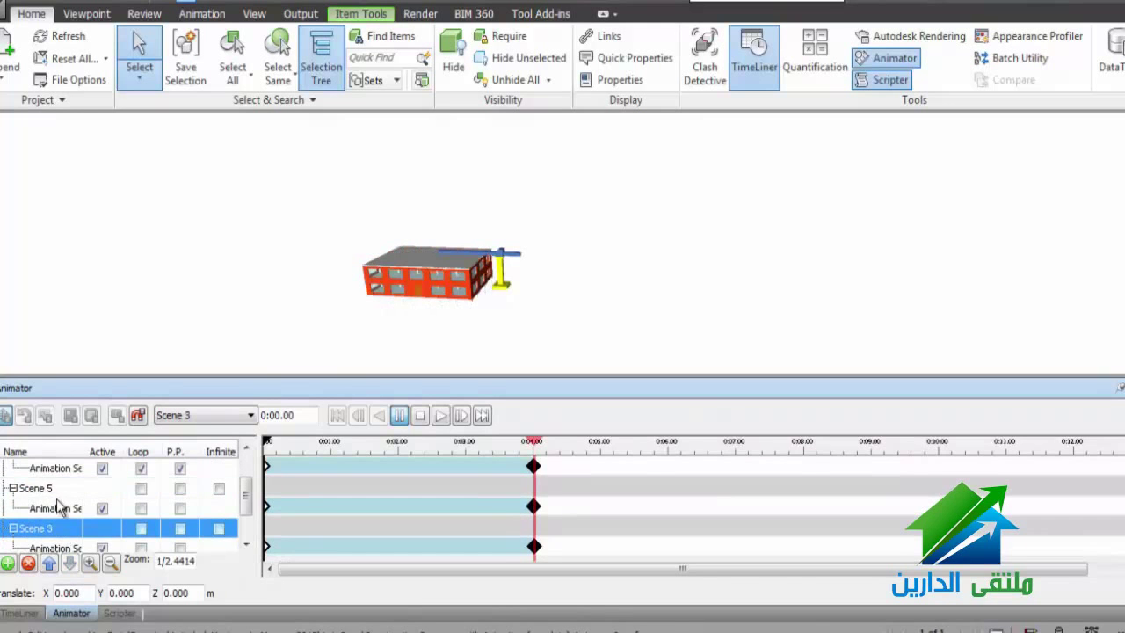
{"action": "scroll", "coordinate": [61, 538], "scroll_direction": "down", "scroll_amount": 2}
Link the 06-02-Slab task to Scene 5\Animation Set 1.
{"action": "left_click", "coordinate": [35, 612]}
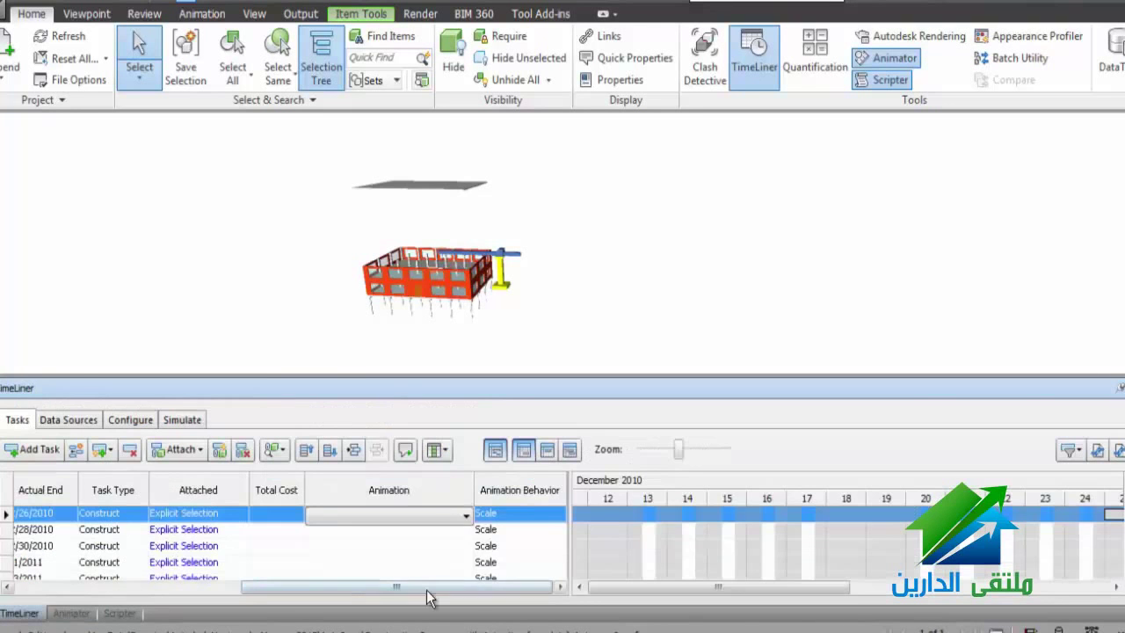
{"action": "left_click", "coordinate": [467, 520]}
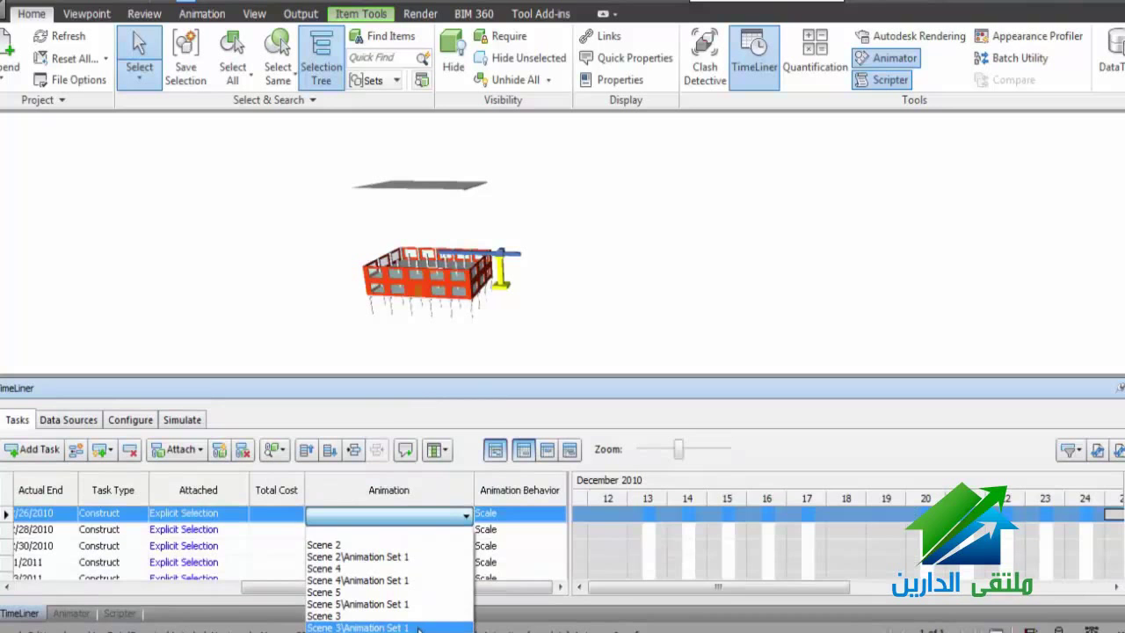
{"action": "left_click", "coordinate": [427, 593]}
{"action": "scroll", "coordinate": [415, 545], "scroll_direction": "down", "scroll_amount": 1}
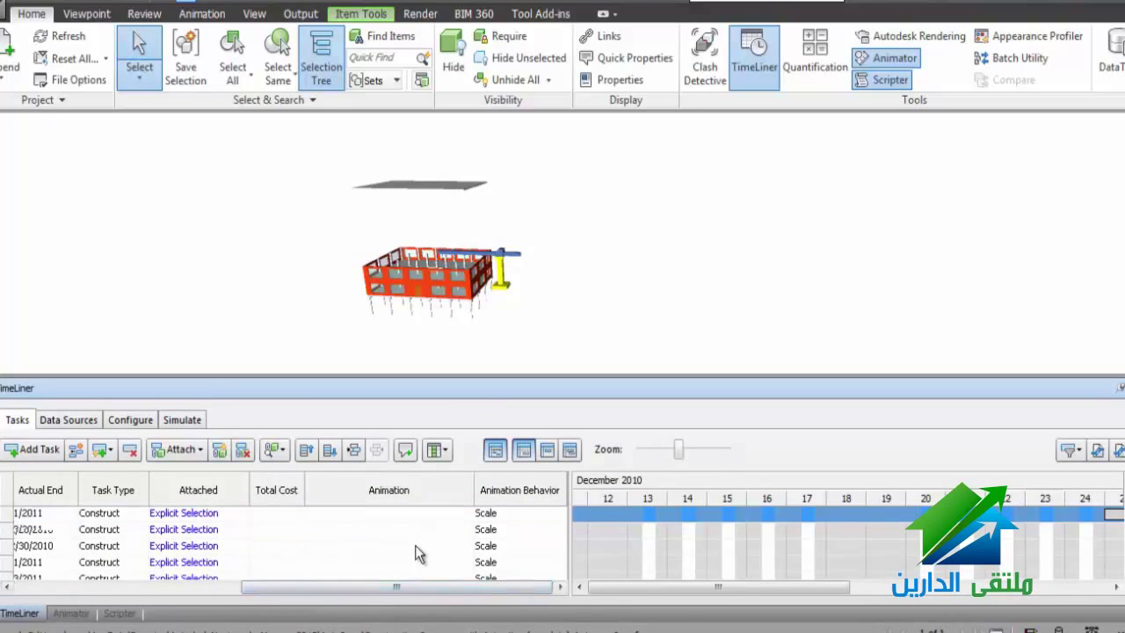
{"action": "left_click", "coordinate": [442, 542]}
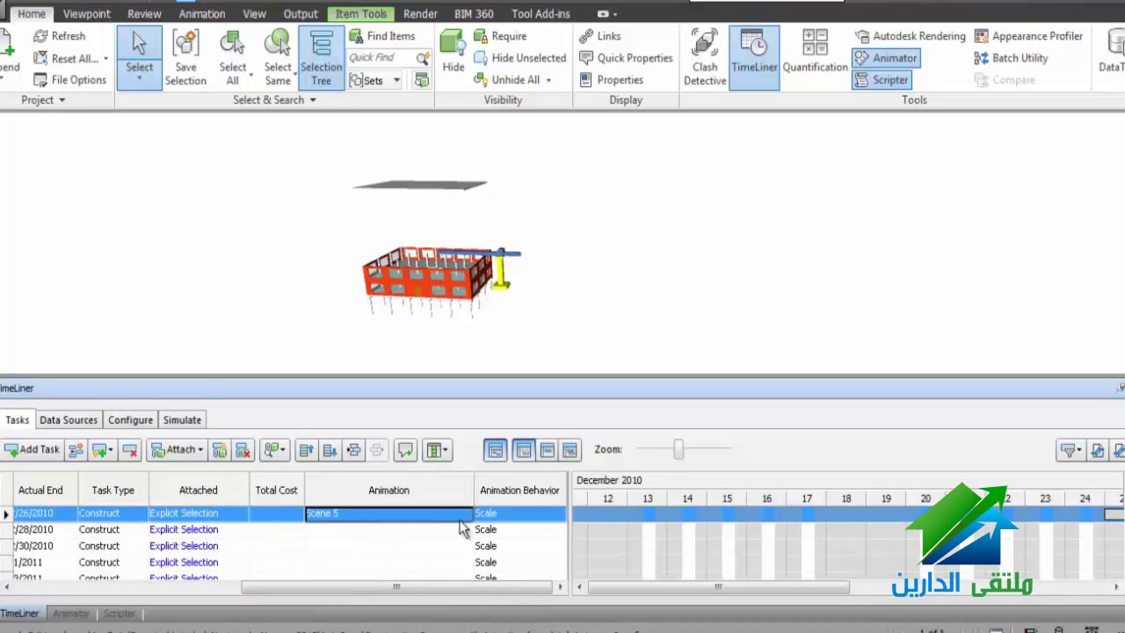
{"action": "left_click", "coordinate": [461, 518]}
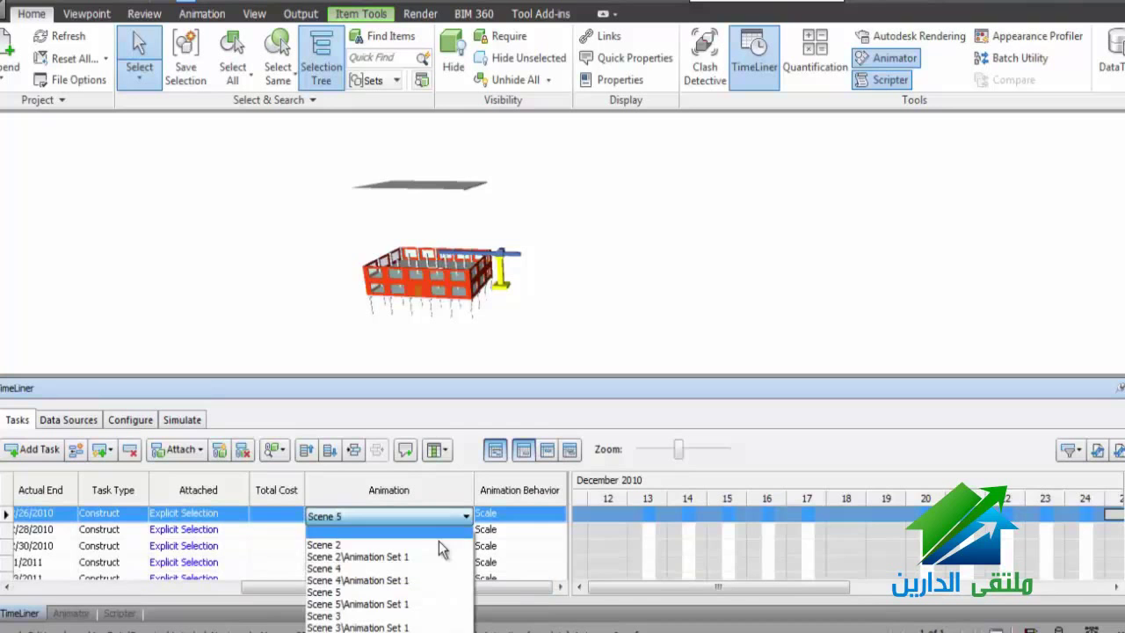
{"action": "left_click", "coordinate": [416, 606]}
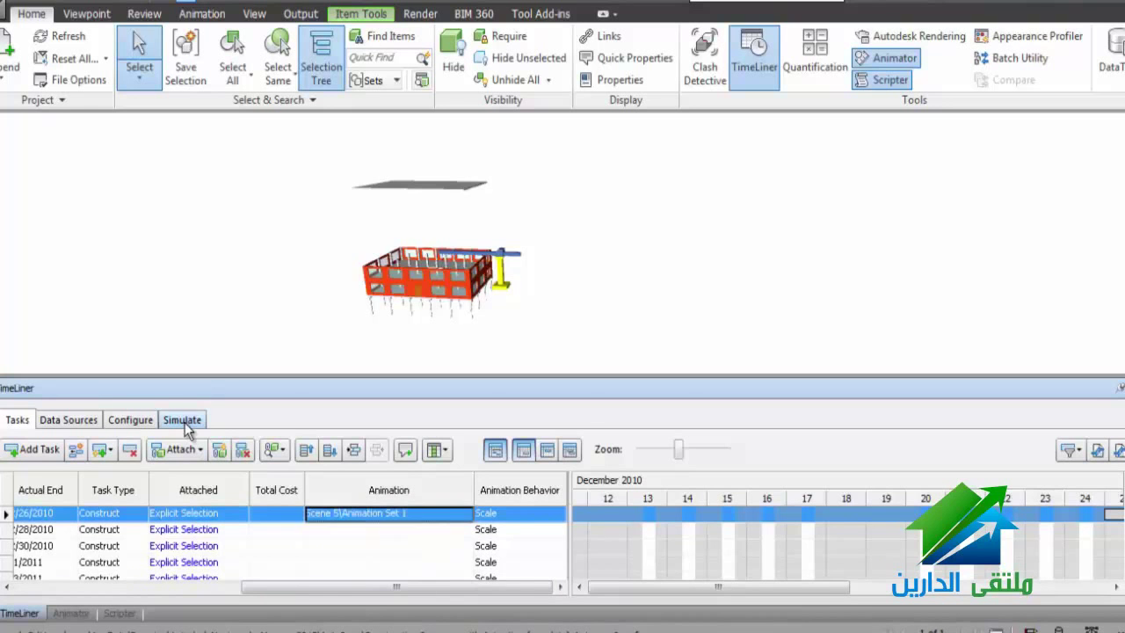
{"action": "left_click", "coordinate": [182, 420]}
Play and pause the simulation, replay from 12/26/2010, then stop to rewind to 12/13/2010.
{"action": "left_click", "coordinate": [132, 449]}
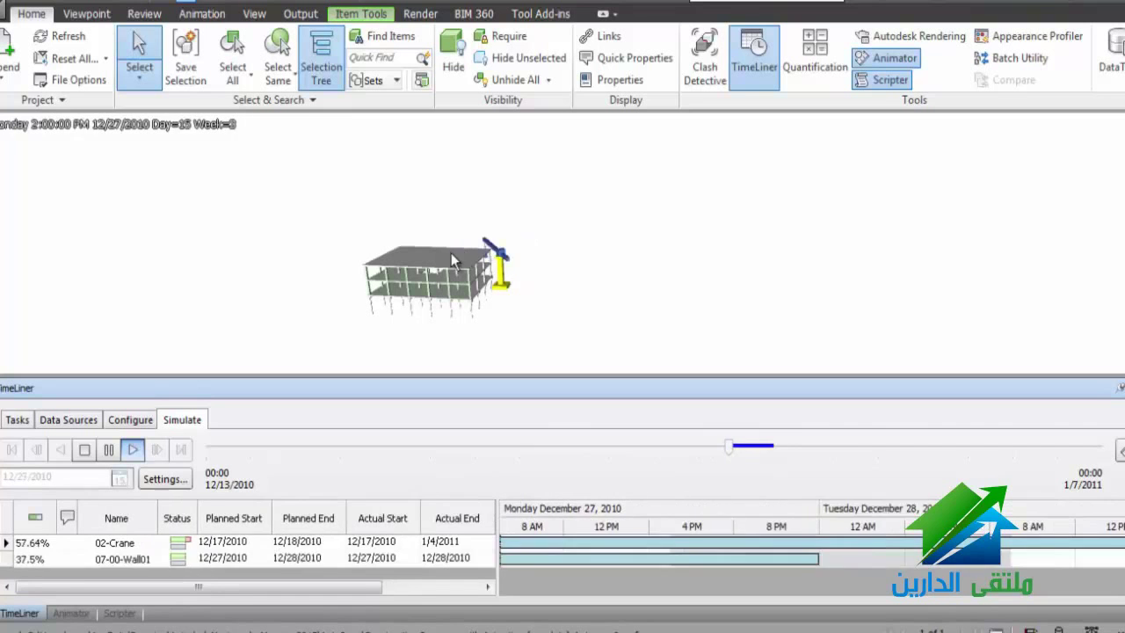
{"action": "left_click", "coordinate": [108, 449]}
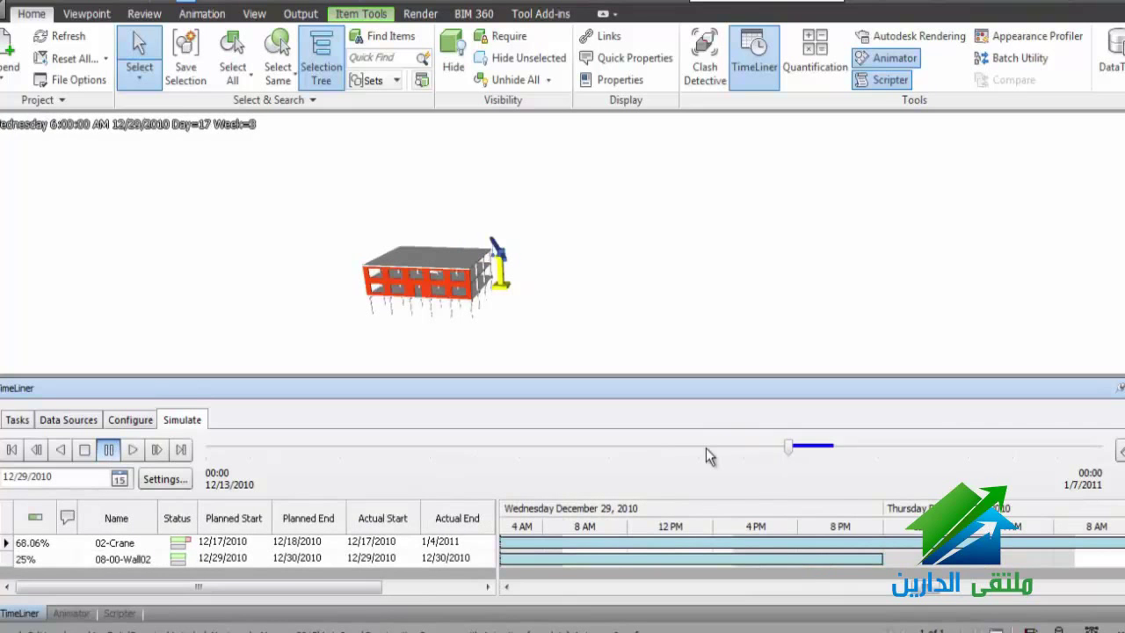
{"action": "left_click_drag", "start_coordinate": [788, 447], "coordinate": [686, 446]}
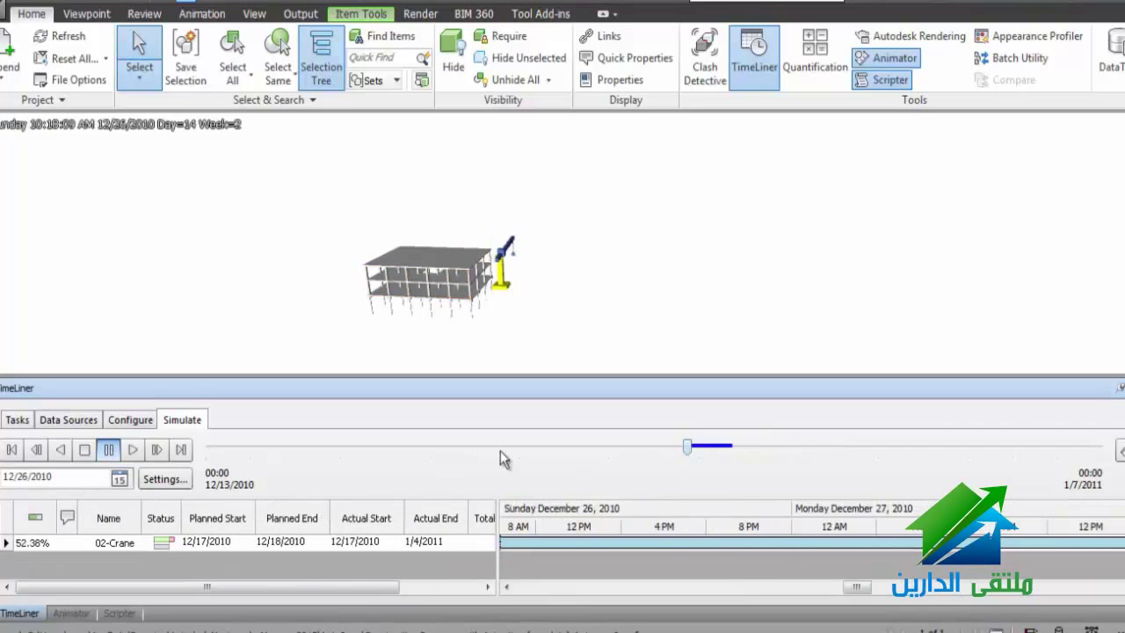
{"action": "left_click", "coordinate": [132, 449]}
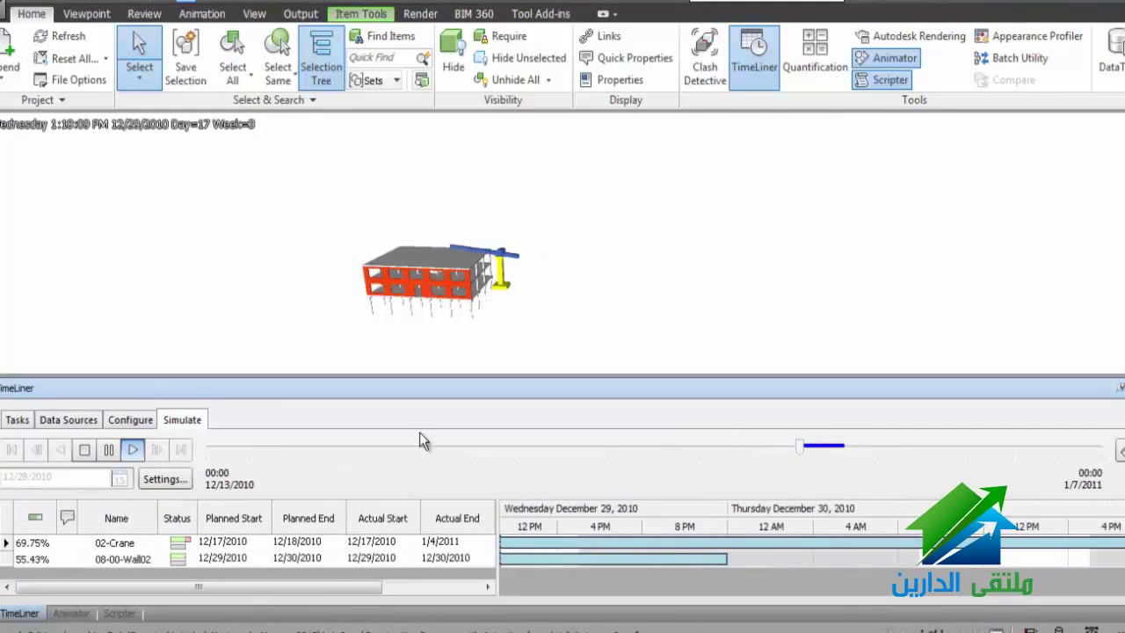
{"action": "left_click", "coordinate": [85, 449]}
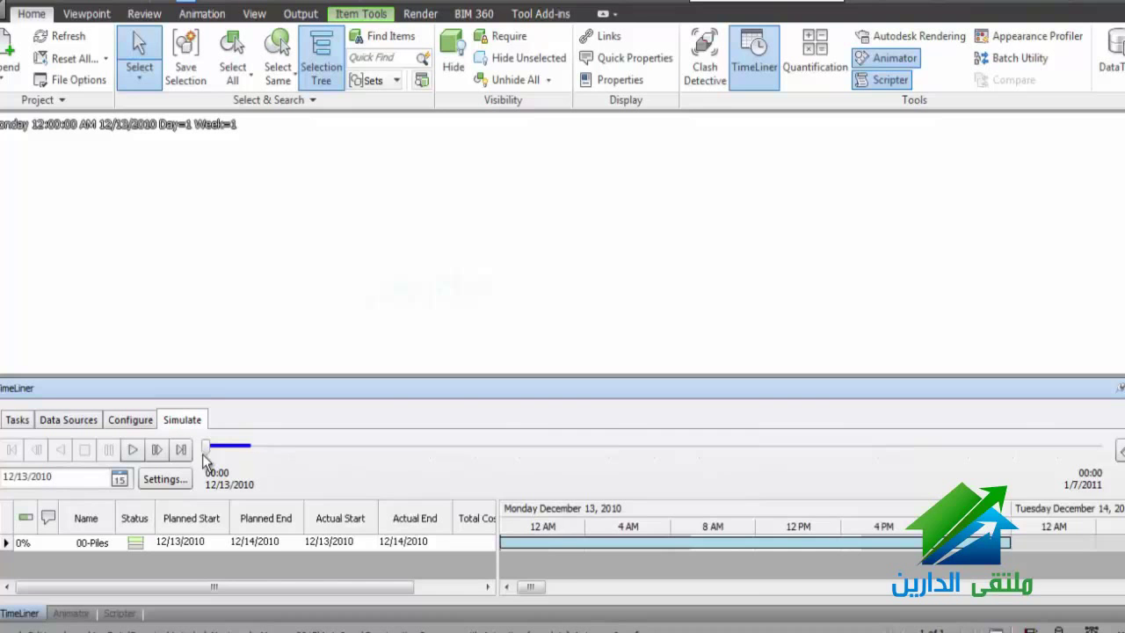
Jump the simulation to 12/23/2010, play it and pause at 12/27/2010.
{"action": "left_click_drag", "start_coordinate": [203, 455], "coordinate": [585, 456]}
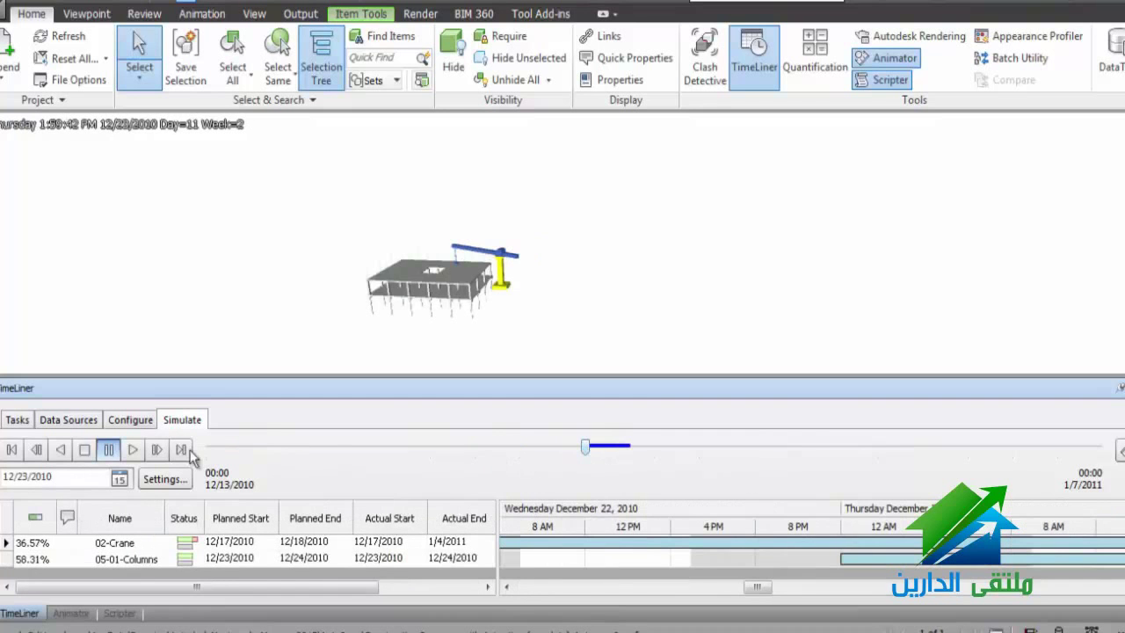
{"action": "left_click", "coordinate": [132, 449]}
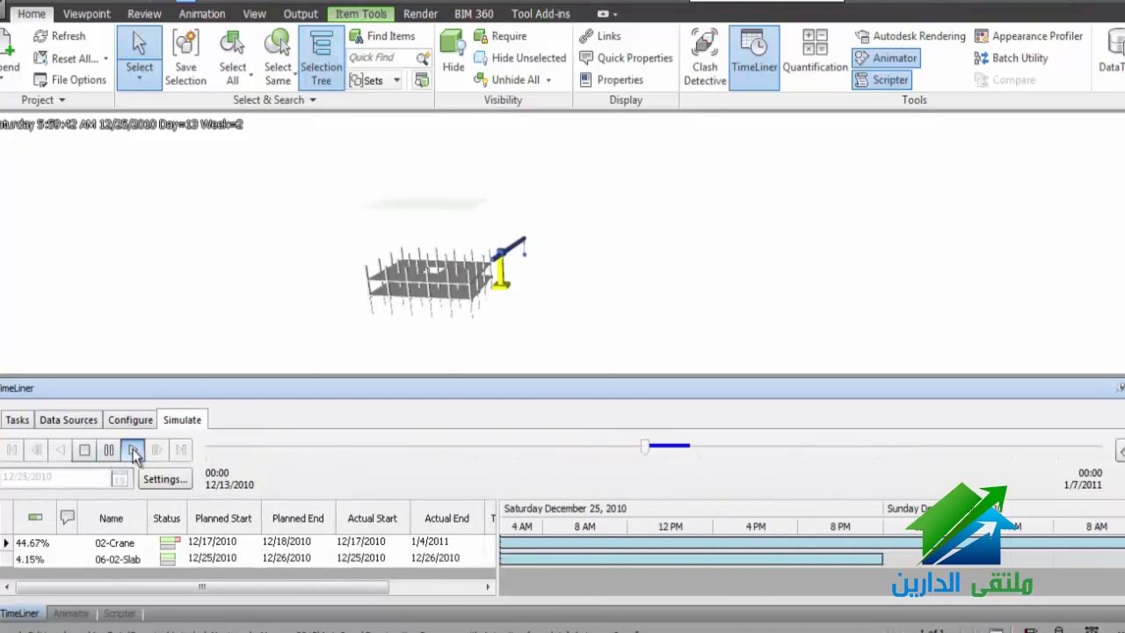
{"action": "left_click", "coordinate": [118, 448]}
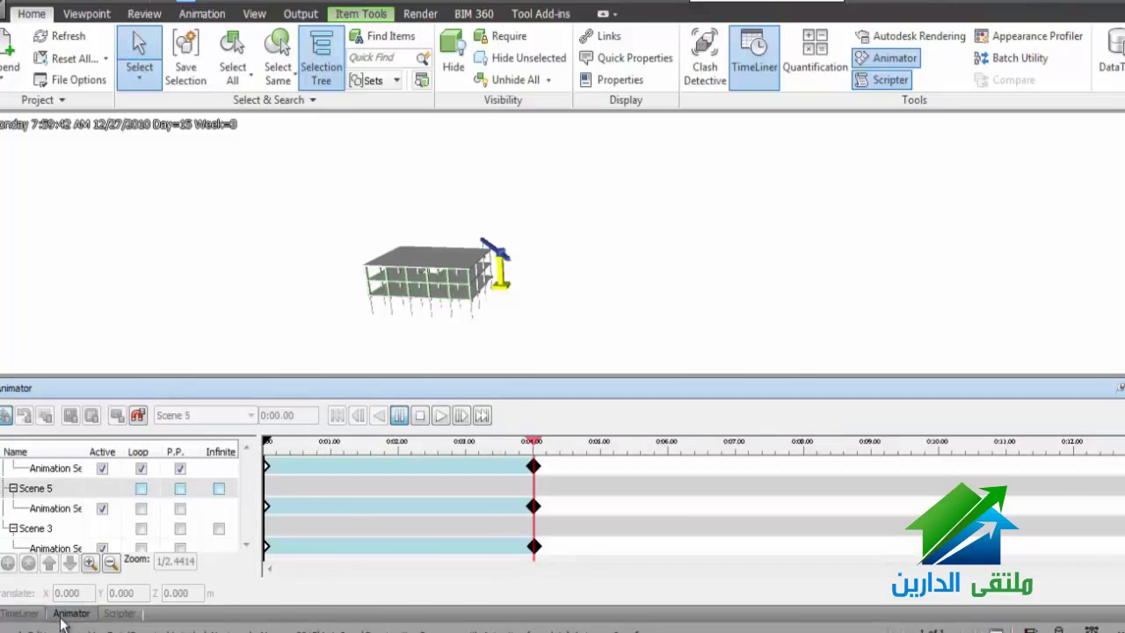
Return to the Tasks list, then add a new empty Scene 6 in the Animator.
{"action": "left_click", "coordinate": [28, 613]}
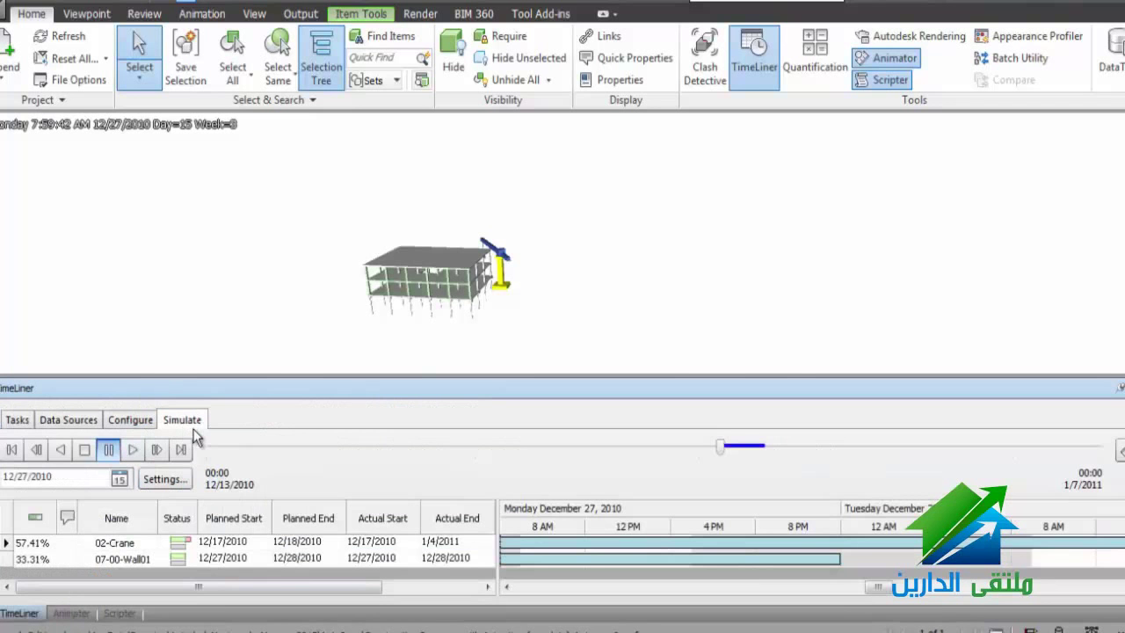
{"action": "left_click", "coordinate": [18, 421]}
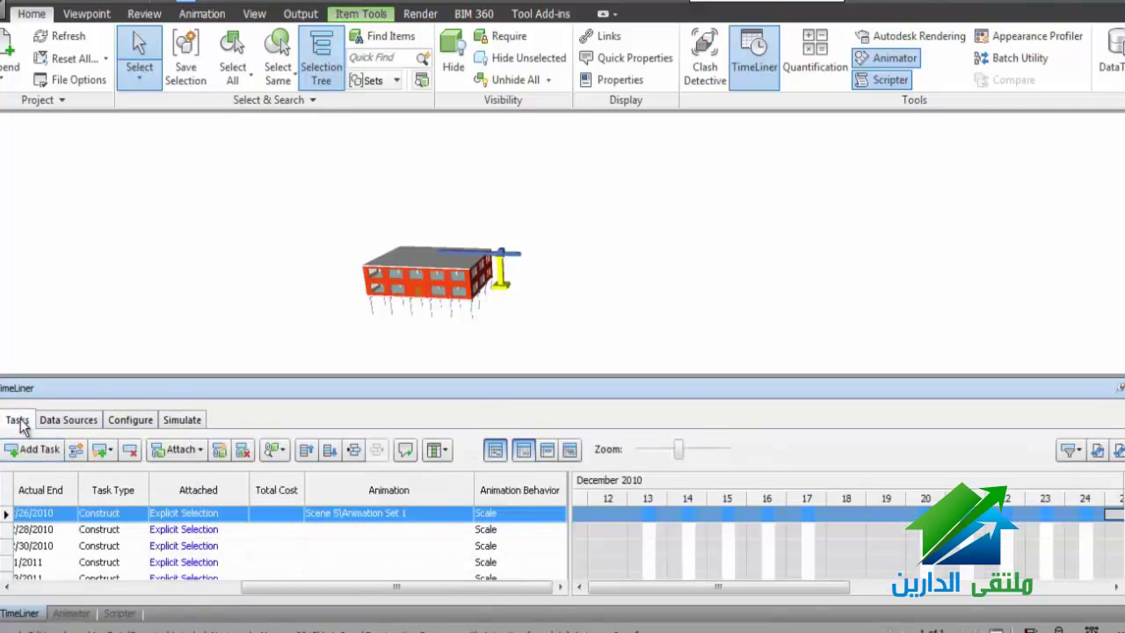
{"action": "left_click", "coordinate": [71, 612]}
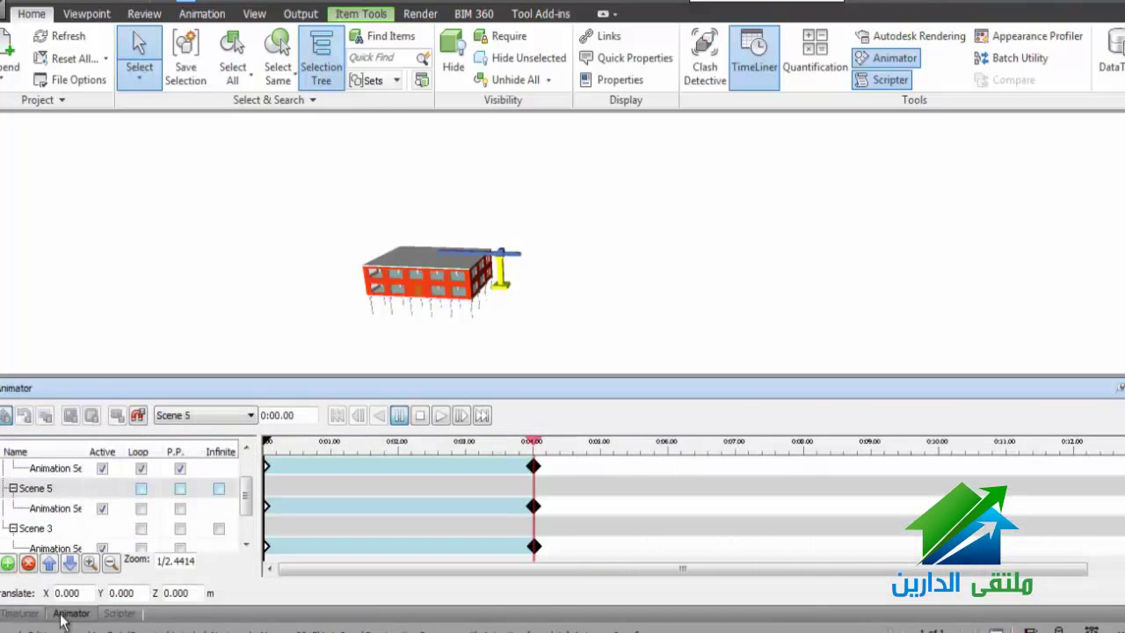
{"action": "left_click", "coordinate": [7, 563]}
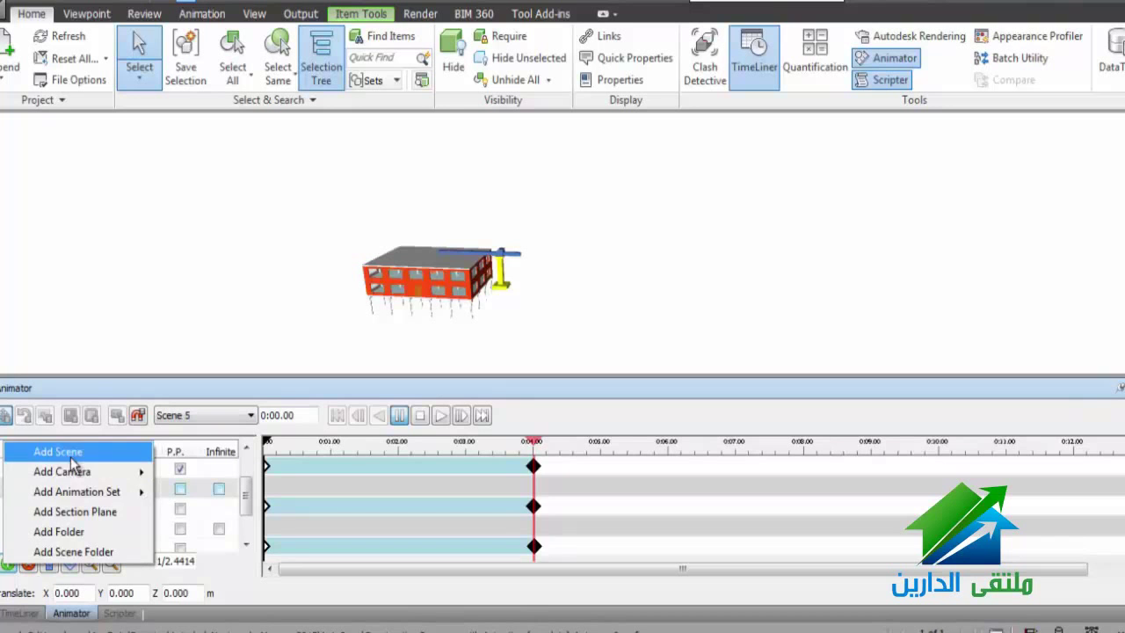
{"action": "left_click", "coordinate": [65, 454]}
{"action": "left_click", "coordinate": [88, 531]}
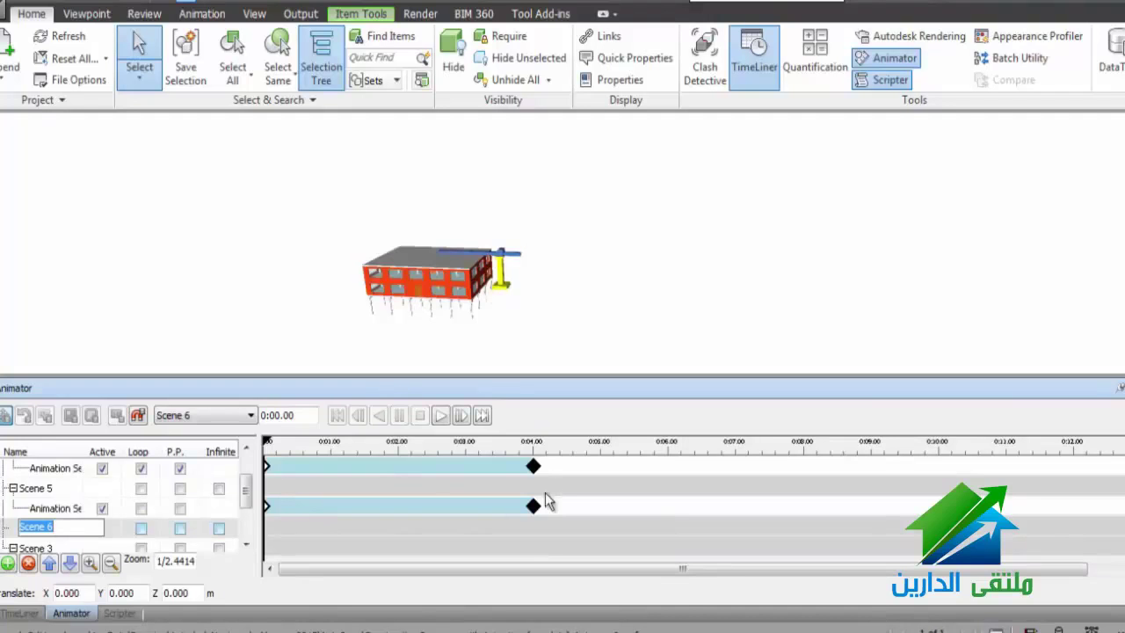
Move the Scene 5 end keyframe to about 0:02 and pull Scene 4's earlier.
{"action": "left_click_drag", "start_coordinate": [534, 505], "coordinate": [392, 507]}
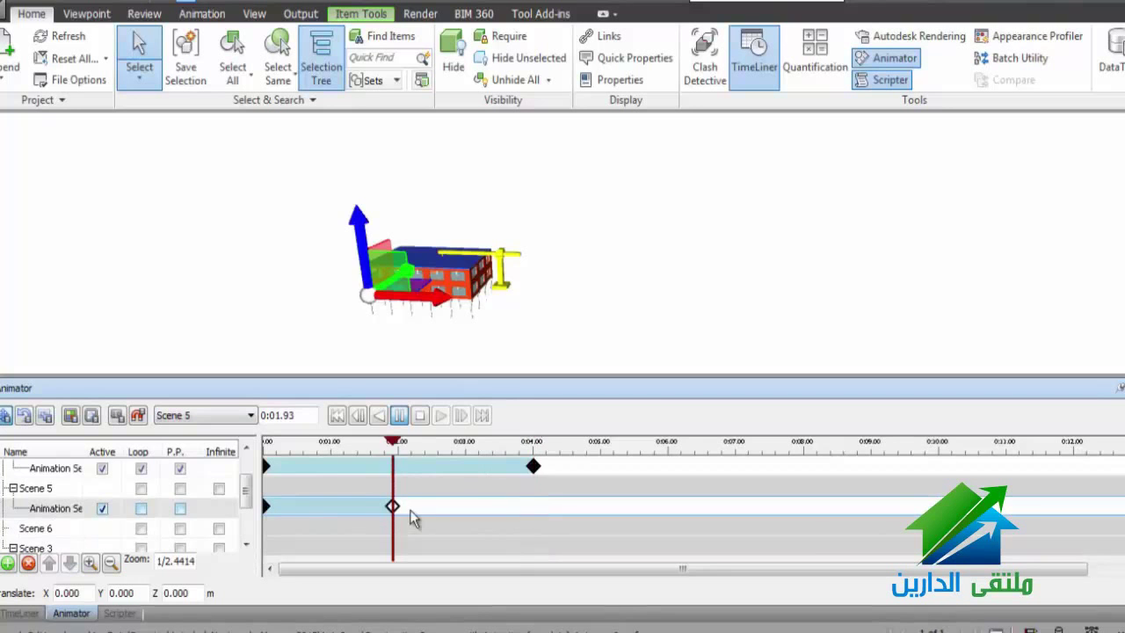
{"action": "mouse_move", "coordinate": [532, 473]}
{"action": "left_mouse_down"}
{"action": "mouse_move", "coordinate": [364, 477]}
{"action": "mouse_move", "coordinate": [345, 467]}
{"action": "left_mouse_up"}
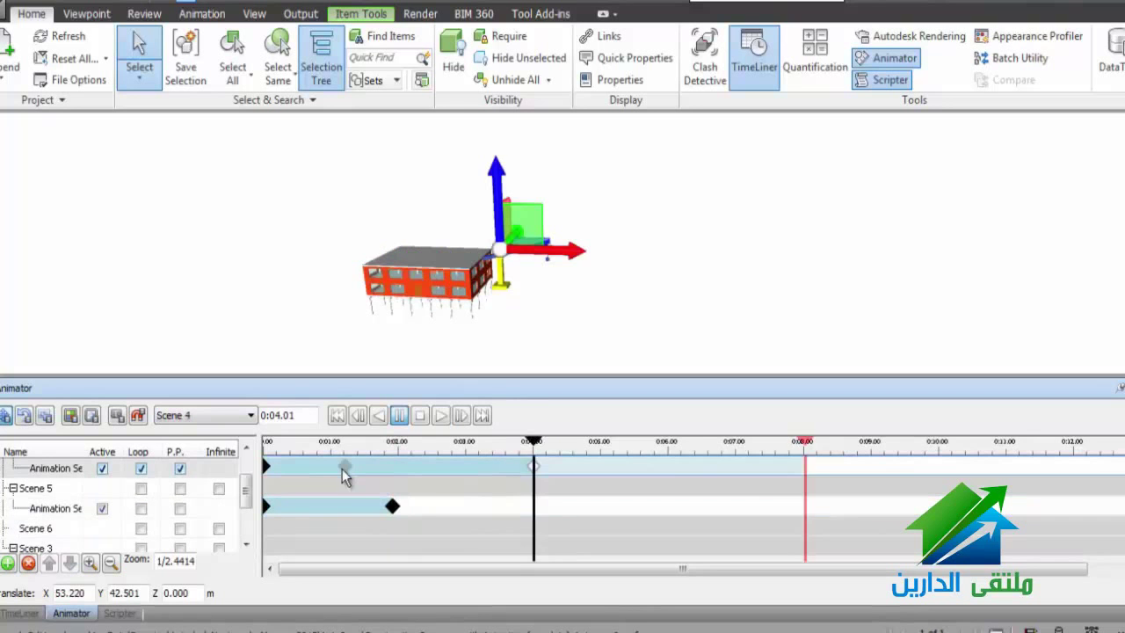
{"action": "mouse_move", "coordinate": [392, 508]}
{"action": "left_mouse_down"}
{"action": "mouse_move", "coordinate": [346, 507]}
{"action": "mouse_move", "coordinate": [419, 508]}
{"action": "left_mouse_up"}
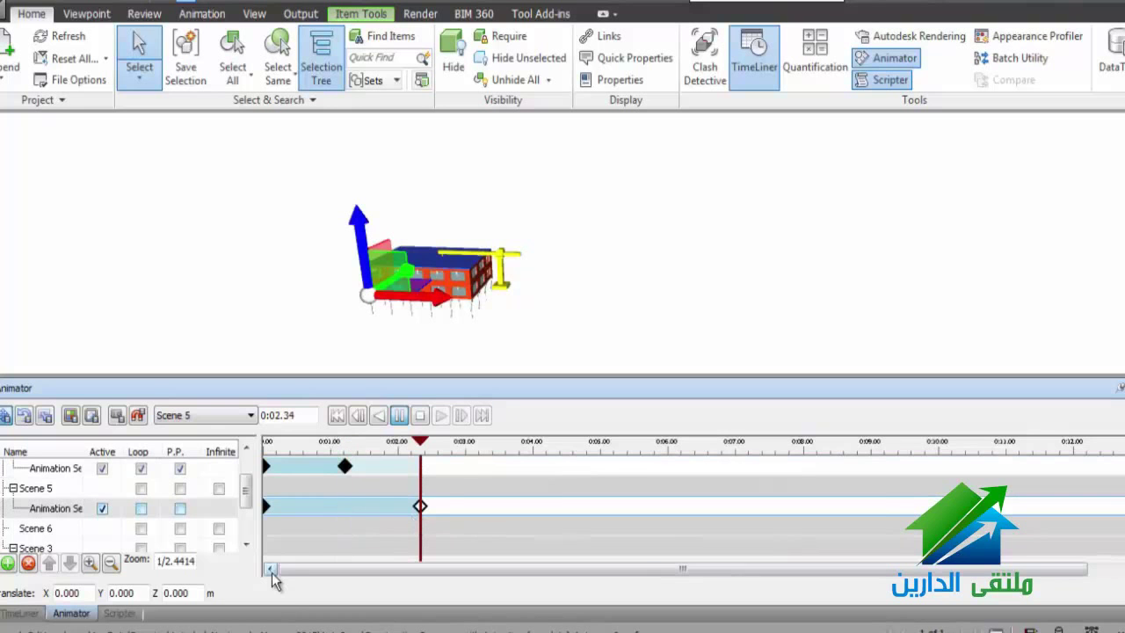
{"action": "left_click", "coordinate": [19, 612]}
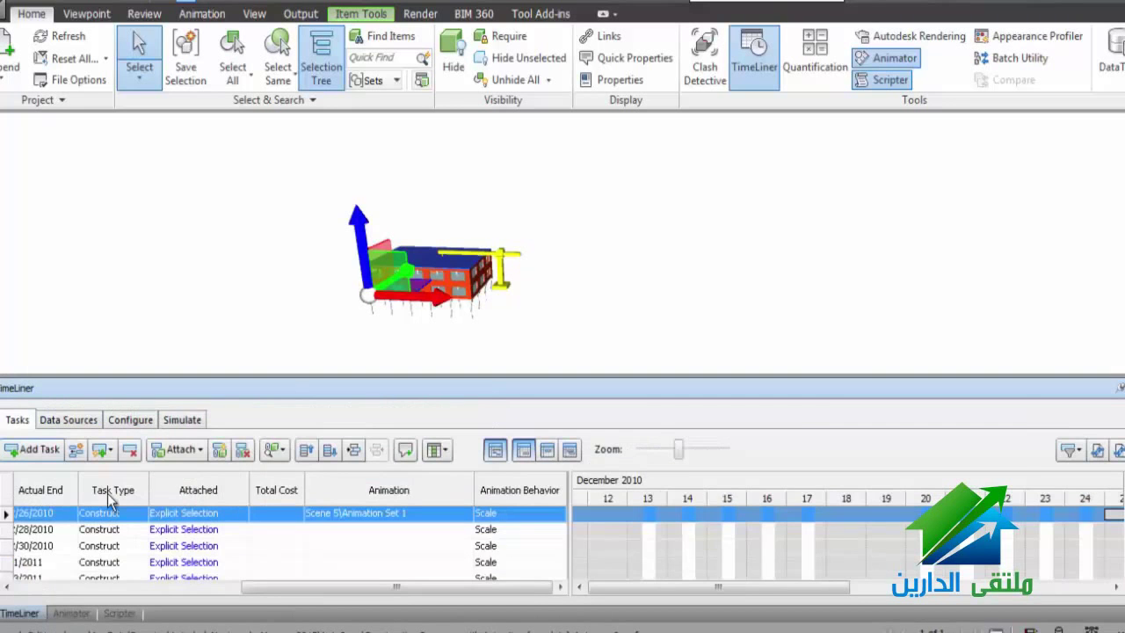
Check the 20 s Playback Duration in simulation Settings, close unchanged, and return to Animator.
{"action": "left_click", "coordinate": [182, 419]}
{"action": "left_click", "coordinate": [164, 478]}
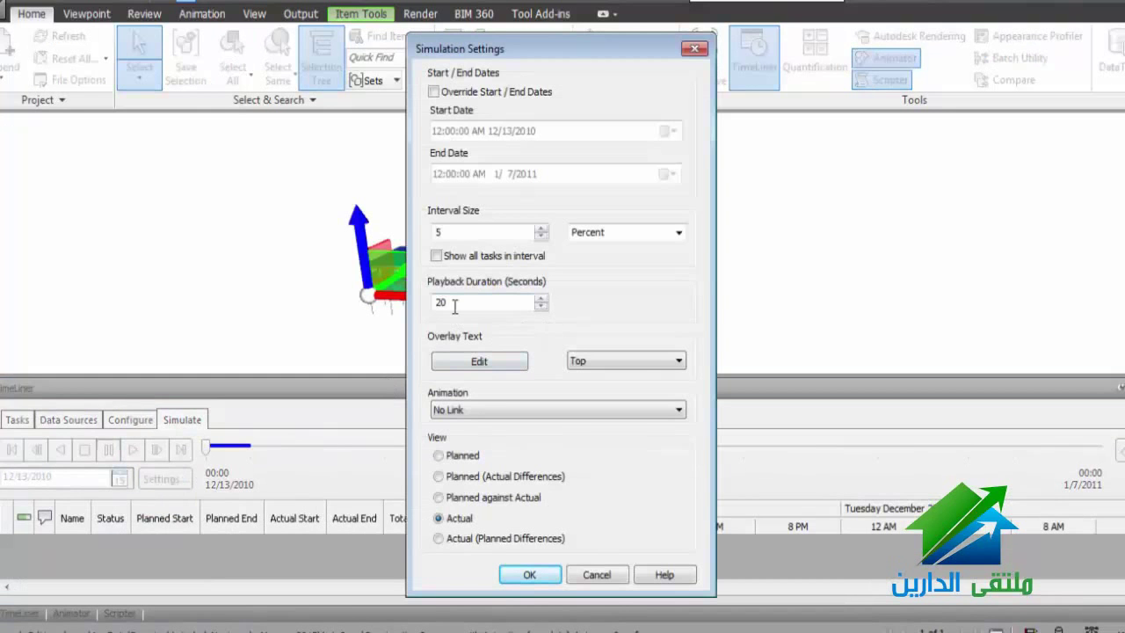
{"action": "left_click_drag", "start_coordinate": [467, 302], "coordinate": [414, 305]}
{"action": "left_click", "coordinate": [700, 52]}
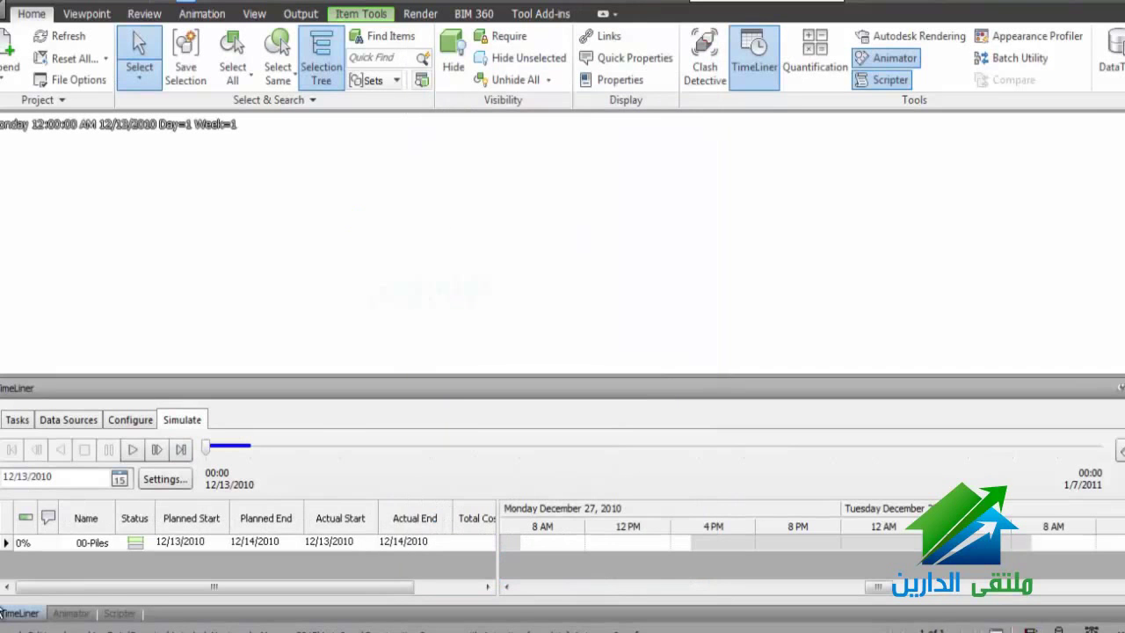
{"action": "left_click", "coordinate": [76, 615]}
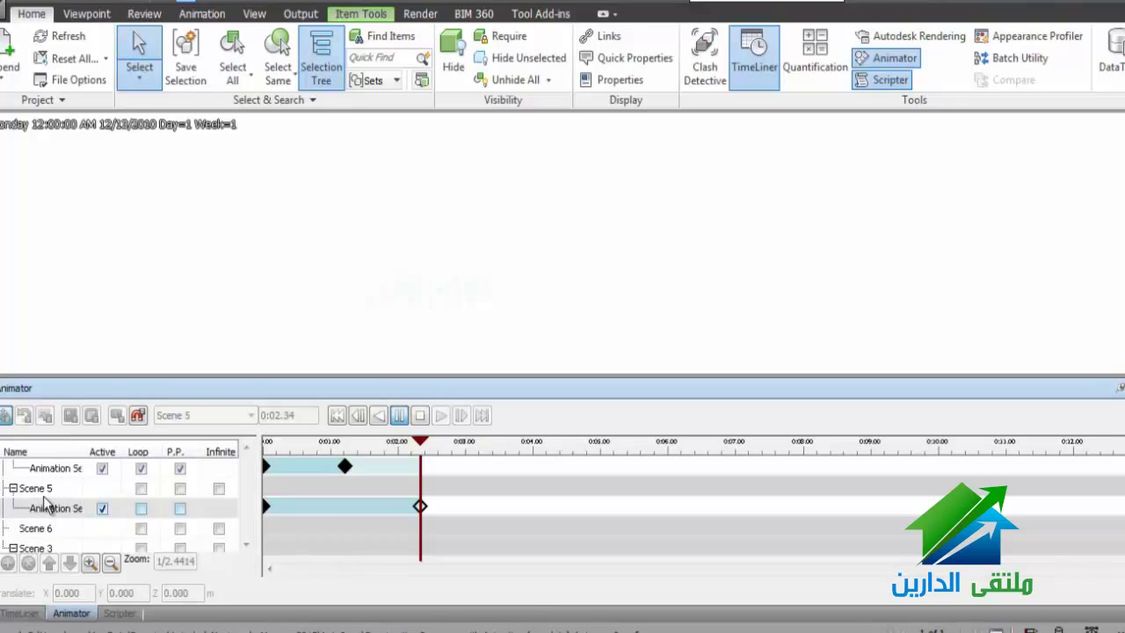
Glance at TimeLiner data sources, then add a blank camera to Scene 5 in Animator.
{"action": "left_click", "coordinate": [26, 613]}
{"action": "left_click", "coordinate": [70, 421]}
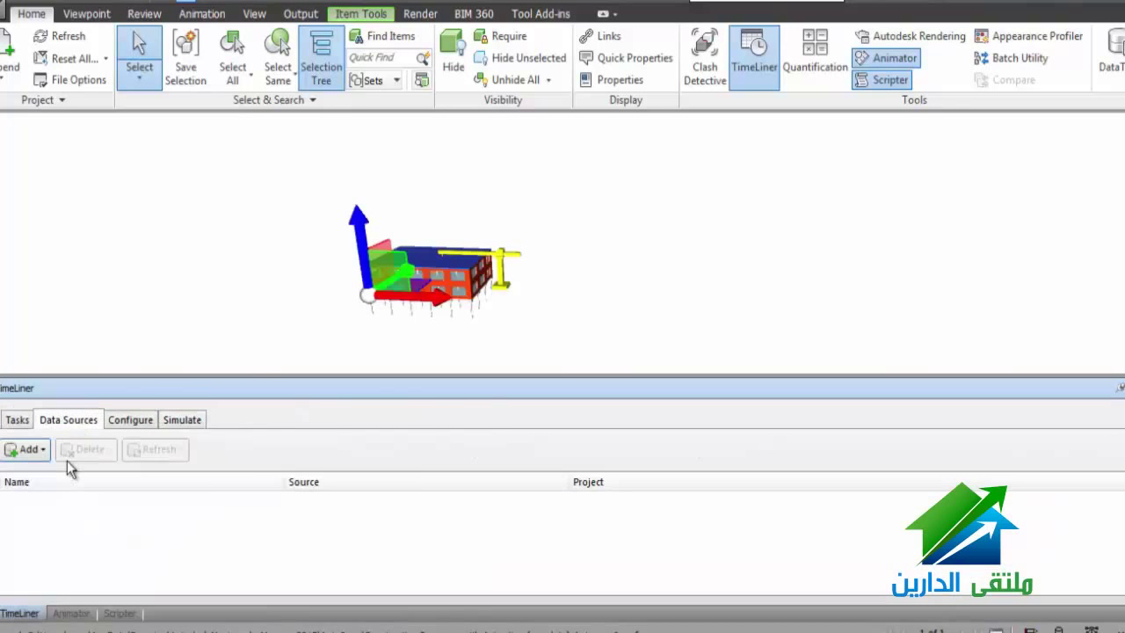
{"action": "left_click", "coordinate": [61, 614]}
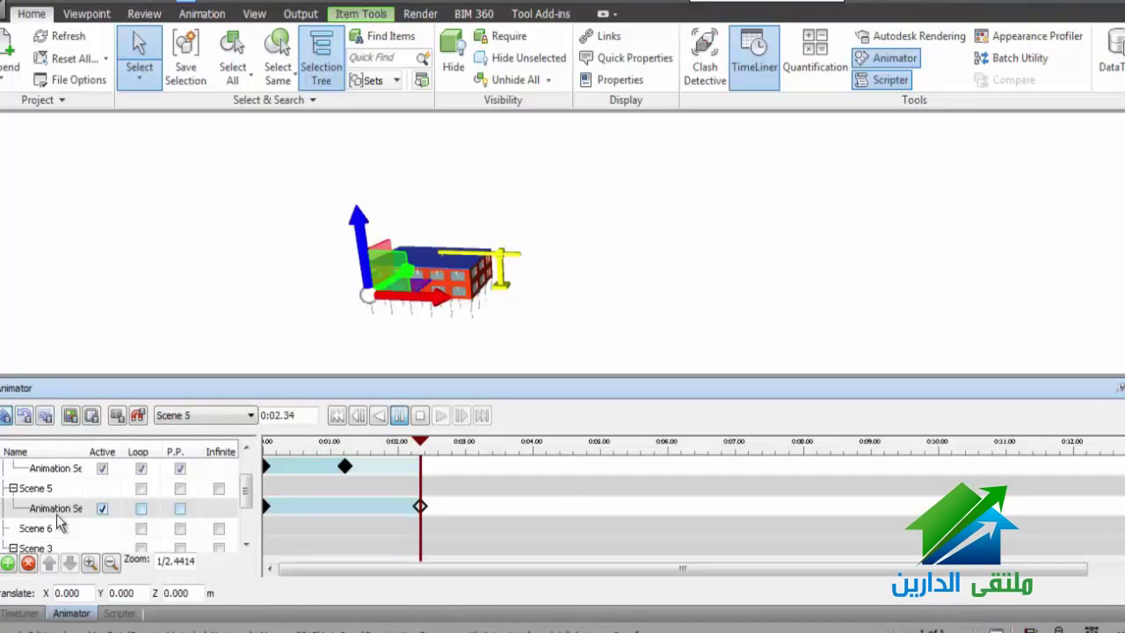
{"action": "right_click", "coordinate": [56, 515]}
{"action": "mouse_move", "coordinate": [132, 270]}
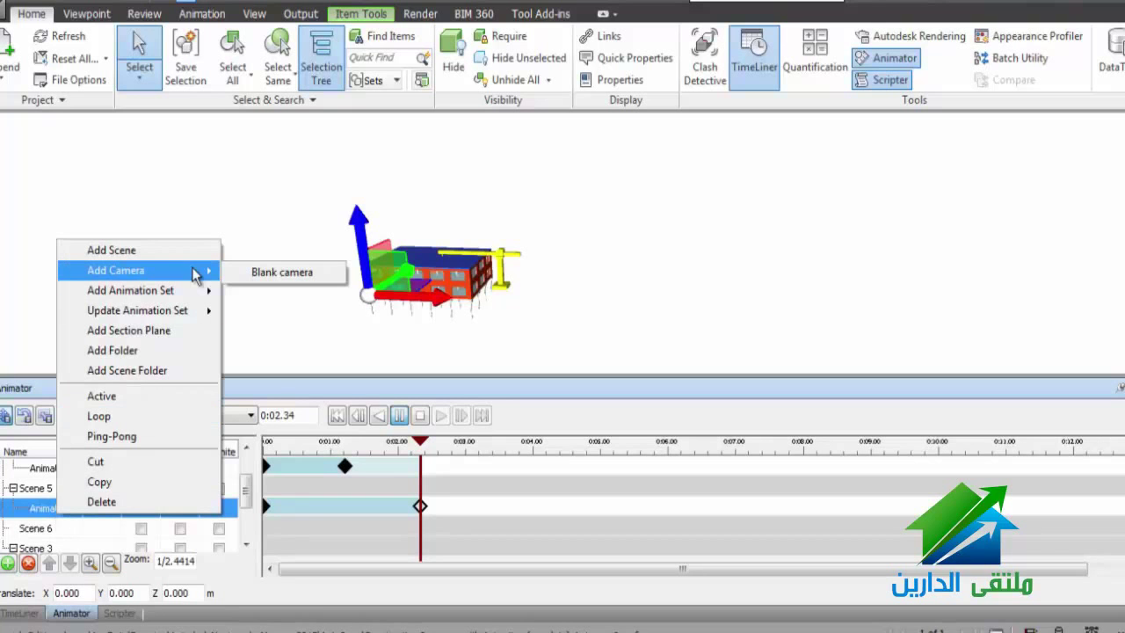
{"action": "left_click", "coordinate": [270, 276]}
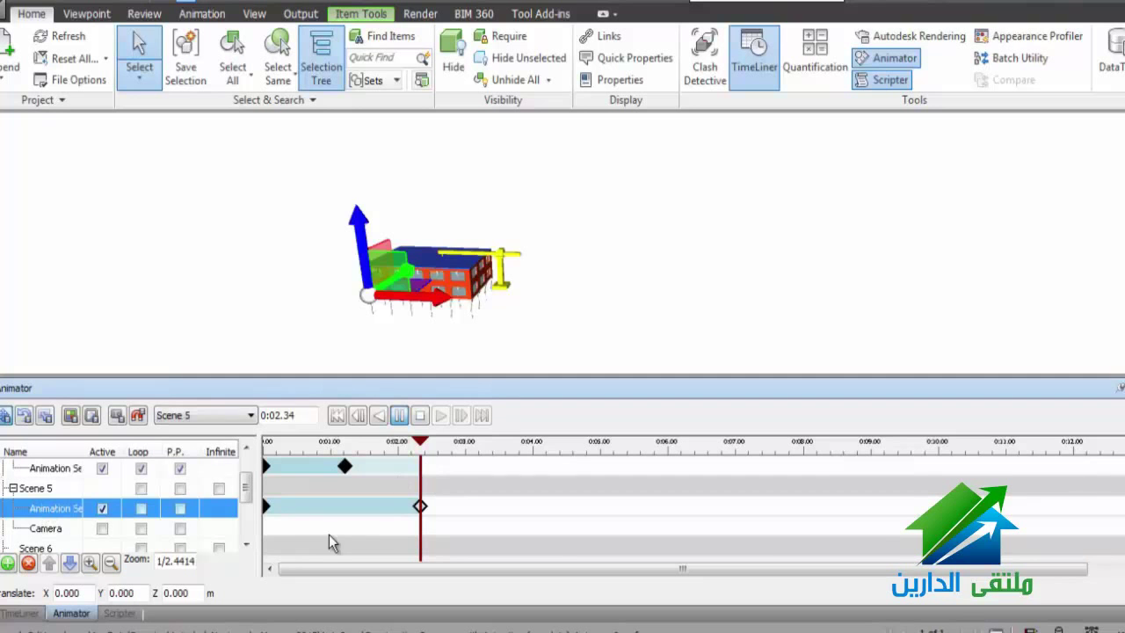
{"action": "left_click", "coordinate": [72, 533]}
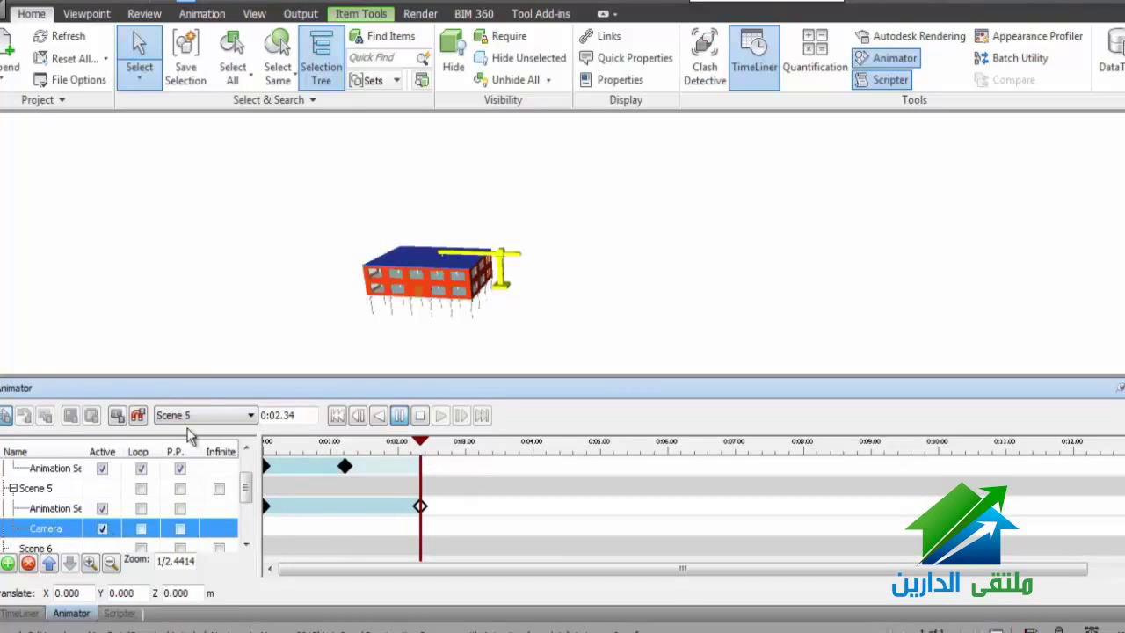
Capture a camera keyframe for Scene 5, orbit the model, and play the scene.
{"action": "left_click", "coordinate": [119, 418]}
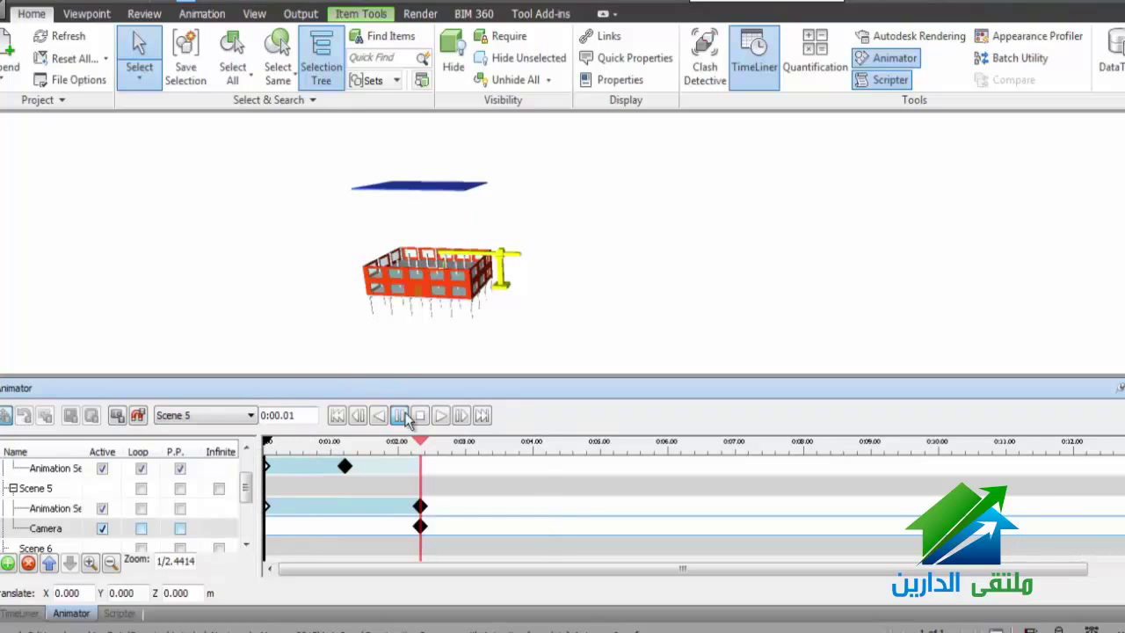
{"action": "left_click_drag", "start_coordinate": [289, 415], "coordinate": [301, 418]}
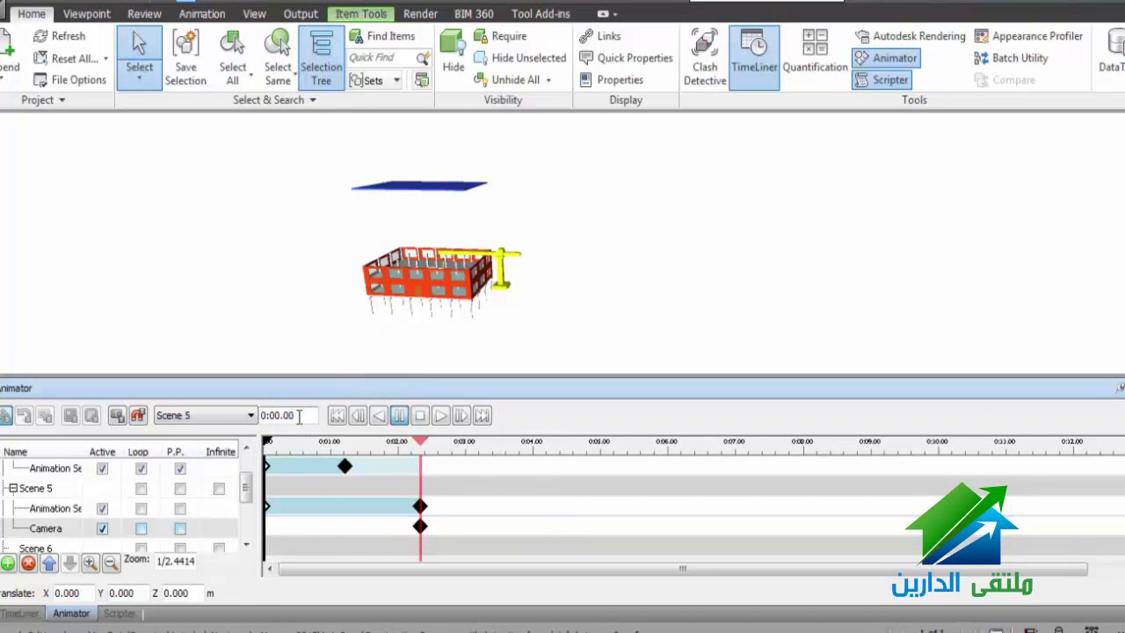
{"action": "mouse_move", "coordinate": [394, 260]}
{"action": "middle_mouse_down", "text": "shift"}
{"action": "mouse_move", "coordinate": [618, 238]}
{"action": "mouse_move", "coordinate": [726, 261]}
{"action": "middle_mouse_up", "text": "shift"}
{"action": "left_click", "coordinate": [121, 418]}
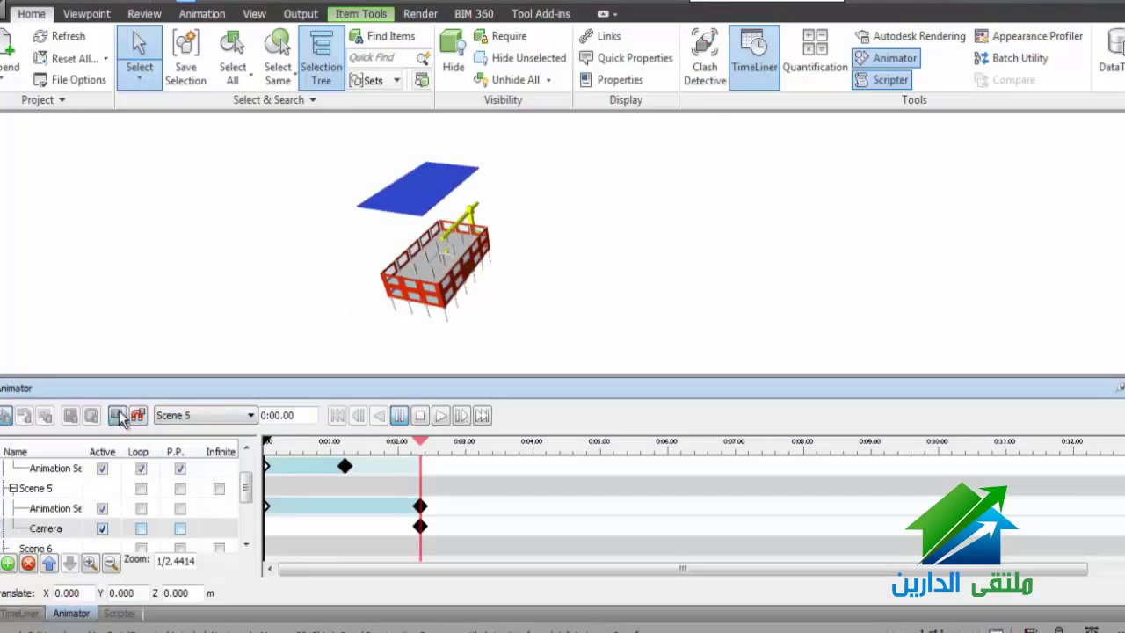
{"action": "left_click", "coordinate": [440, 418]}
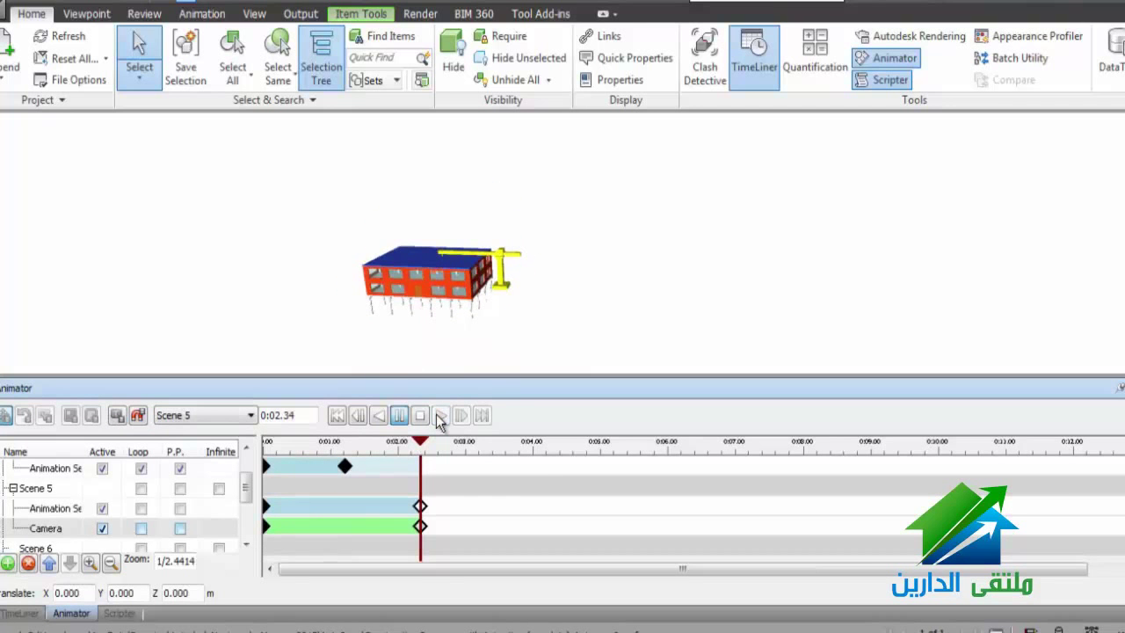
Rewind and replay Scene 5 from the start, then bring up the Camera item's options.
{"action": "left_click", "coordinate": [38, 490]}
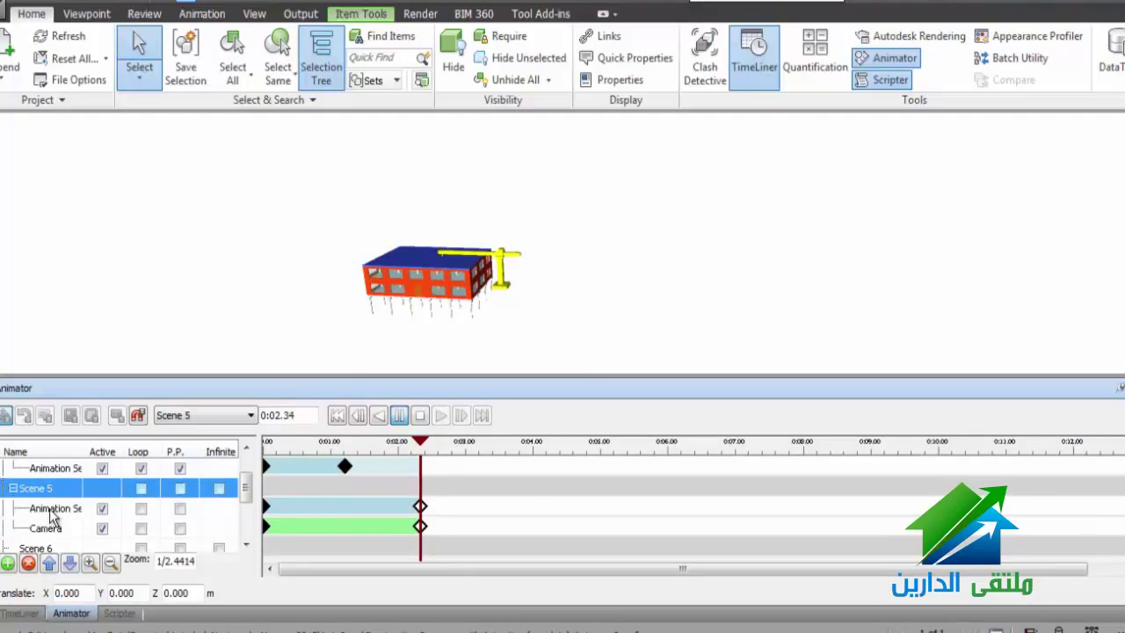
{"action": "left_click", "coordinate": [100, 530]}
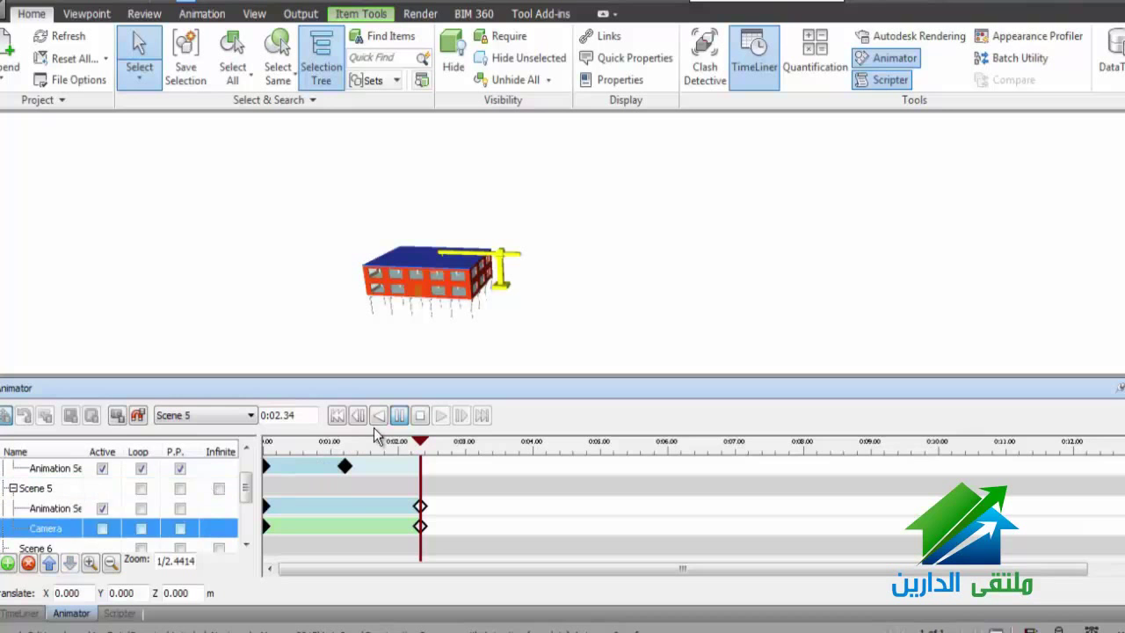
{"action": "left_click", "coordinate": [419, 415]}
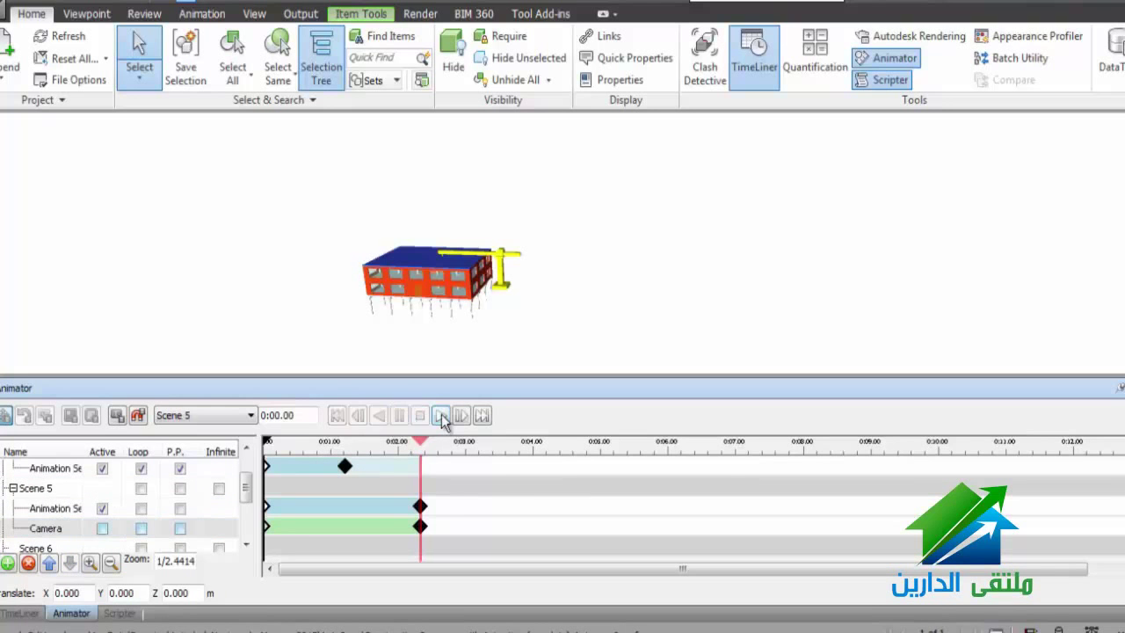
{"action": "left_click", "coordinate": [441, 416]}
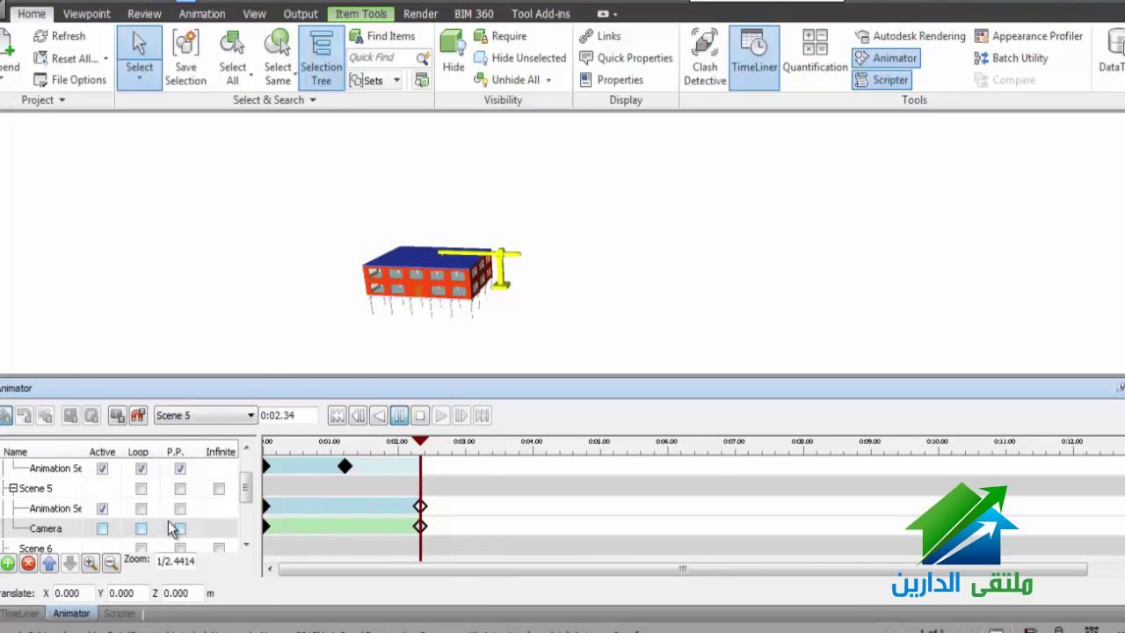
{"action": "double_click", "coordinate": [37, 527]}
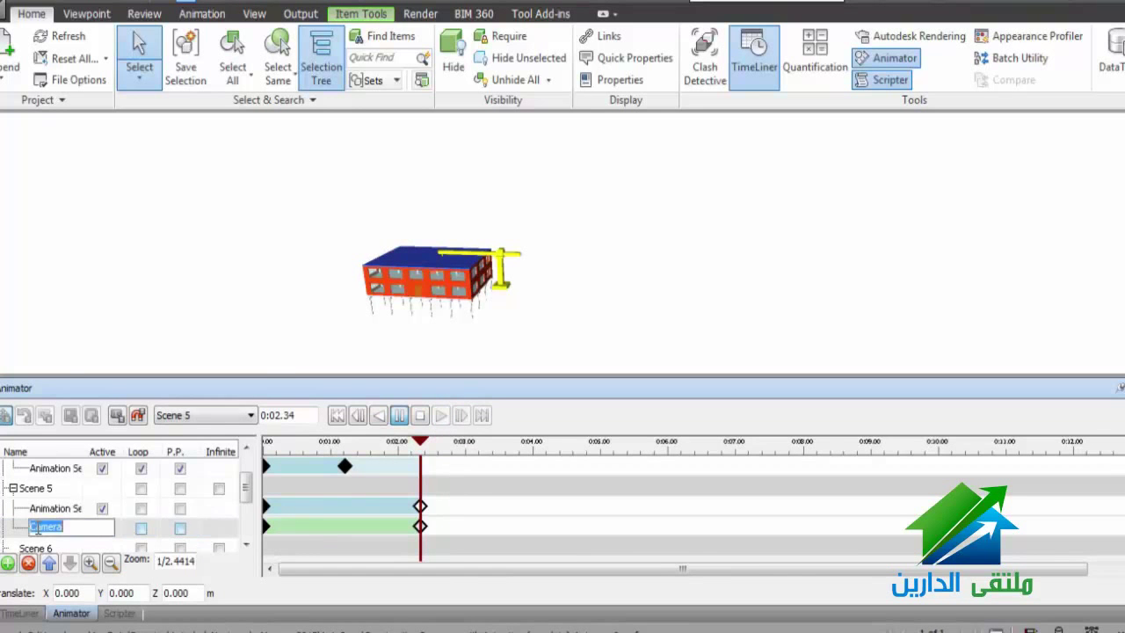
{"action": "right_click", "coordinate": [38, 528]}
{"action": "key", "text": "Escape"}
{"action": "right_click", "coordinate": [38, 527]}
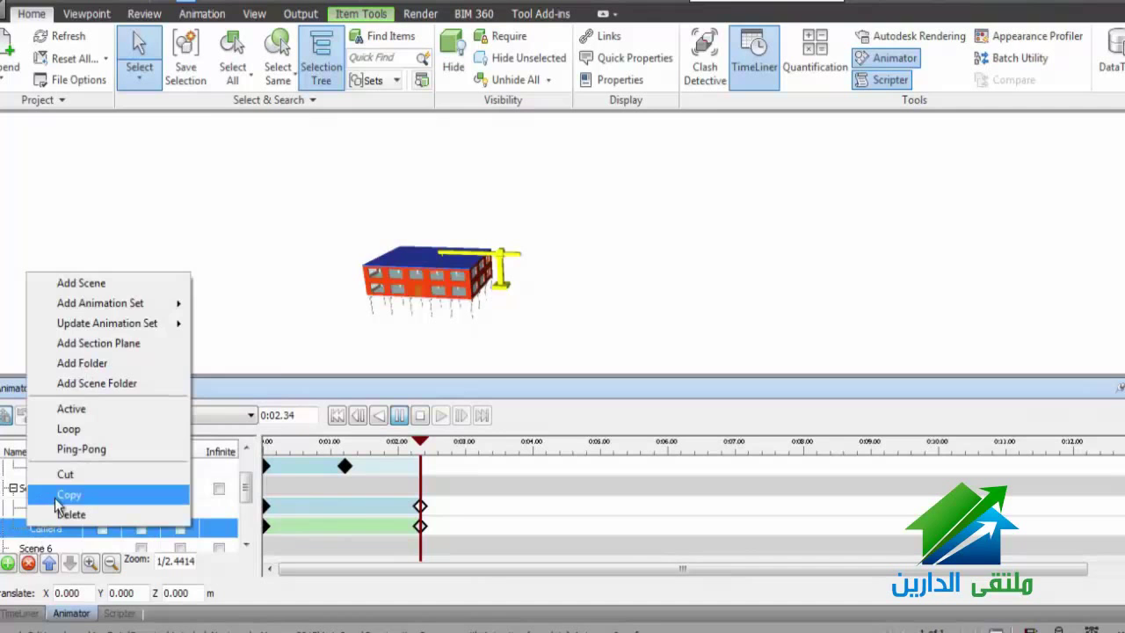
Delete Scene 5's old Camera and add a new blank camera keeping the default name.
{"action": "left_click", "coordinate": [58, 514]}
{"action": "left_click", "coordinate": [63, 491]}
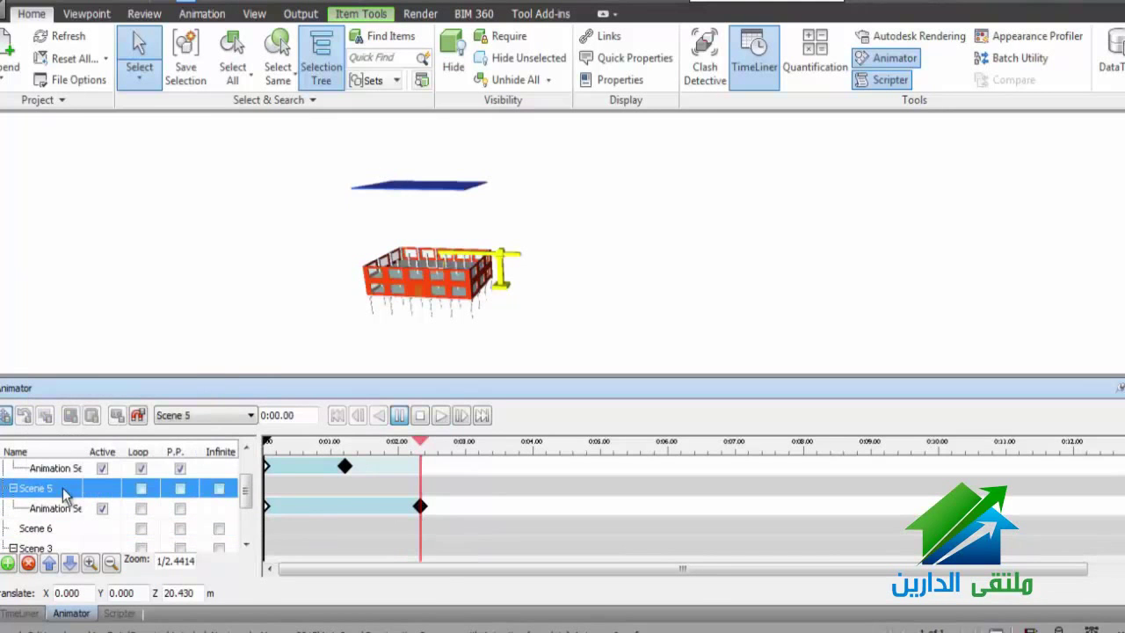
{"action": "right_click", "coordinate": [64, 493]}
{"action": "mouse_move", "coordinate": [122, 243]}
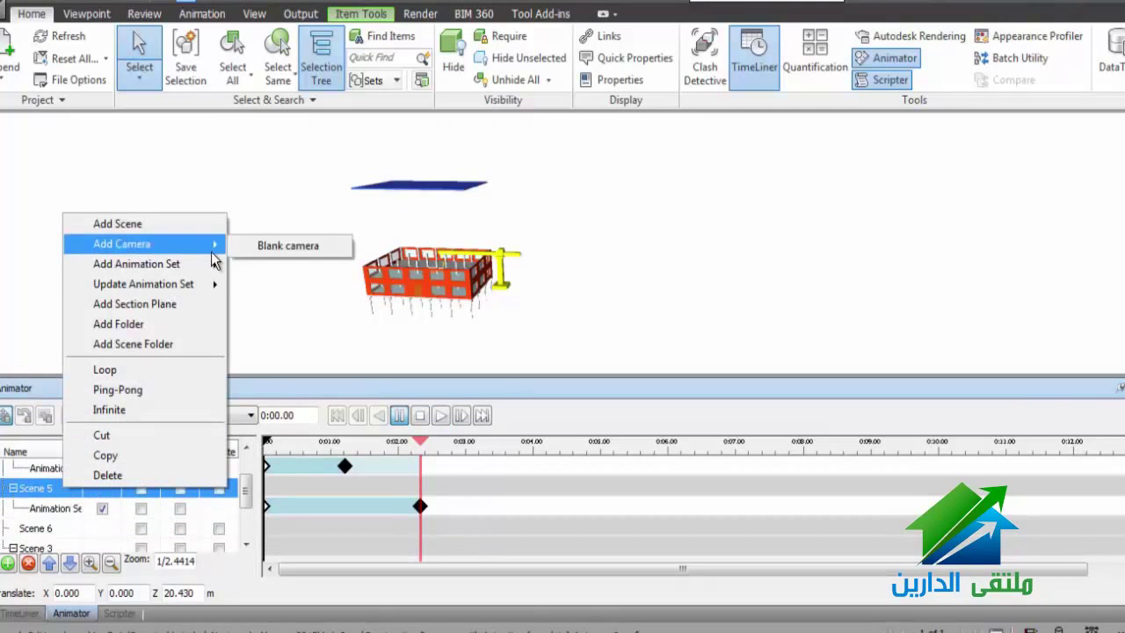
{"action": "left_click", "coordinate": [264, 249]}
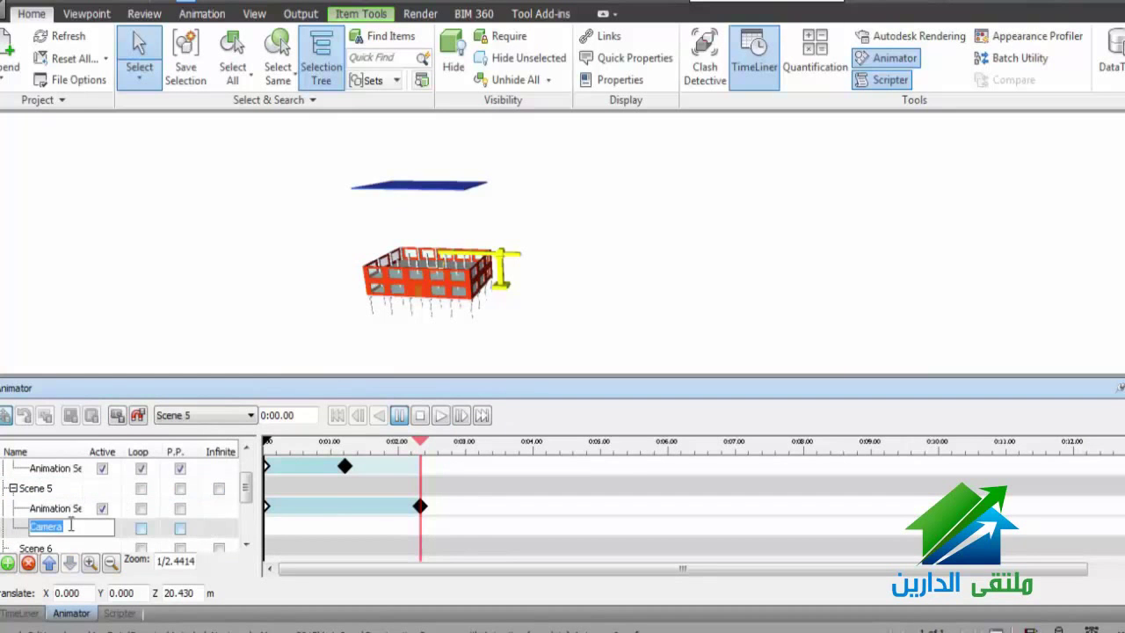
{"action": "left_click", "coordinate": [36, 510]}
{"action": "left_click", "coordinate": [39, 528]}
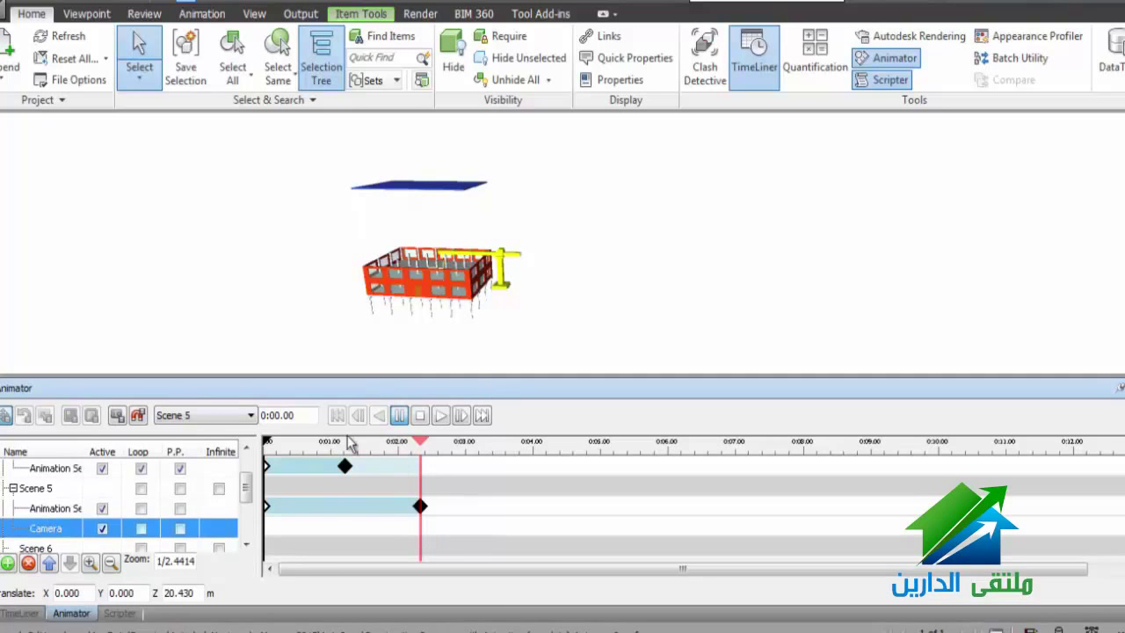
Key the camera at 0:00 and at 0:02.30 from an orbited view, then play Scene 5.
{"action": "left_click", "coordinate": [116, 415]}
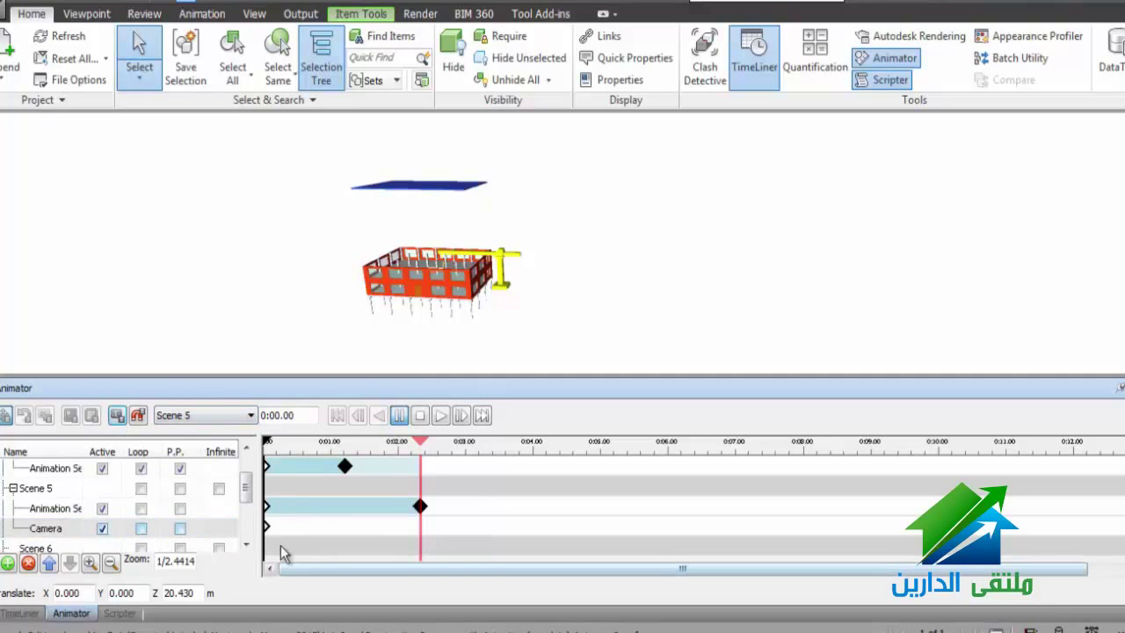
{"action": "middle_click_drag", "start_coordinate": [527, 258], "coordinate": [201, 246], "text": "shift"}
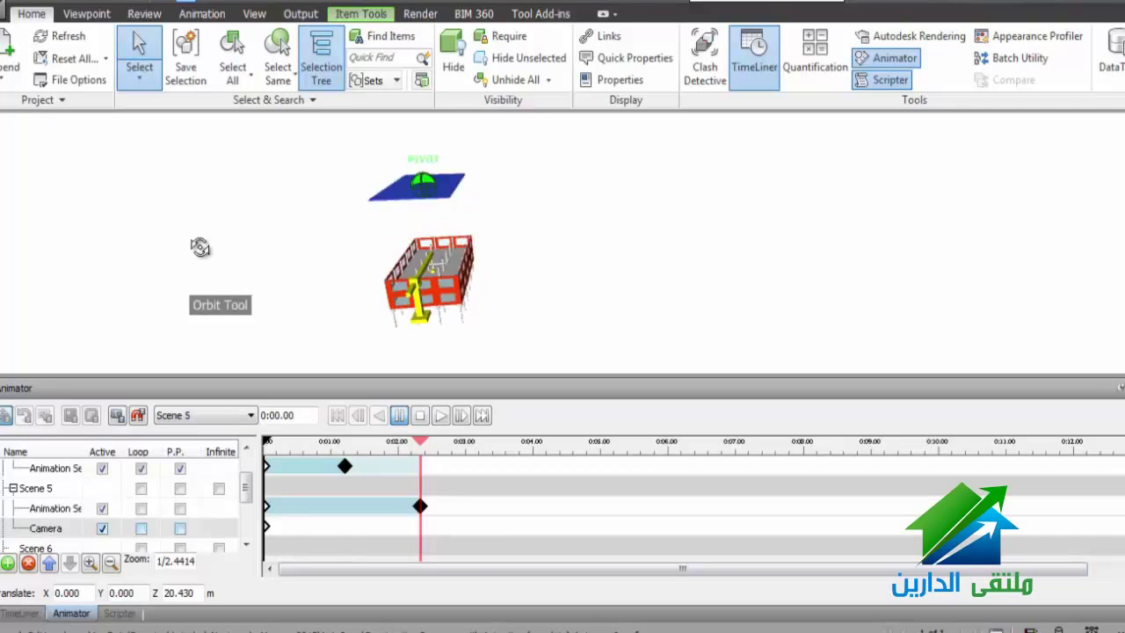
{"action": "left_click_drag", "start_coordinate": [268, 442], "coordinate": [421, 448]}
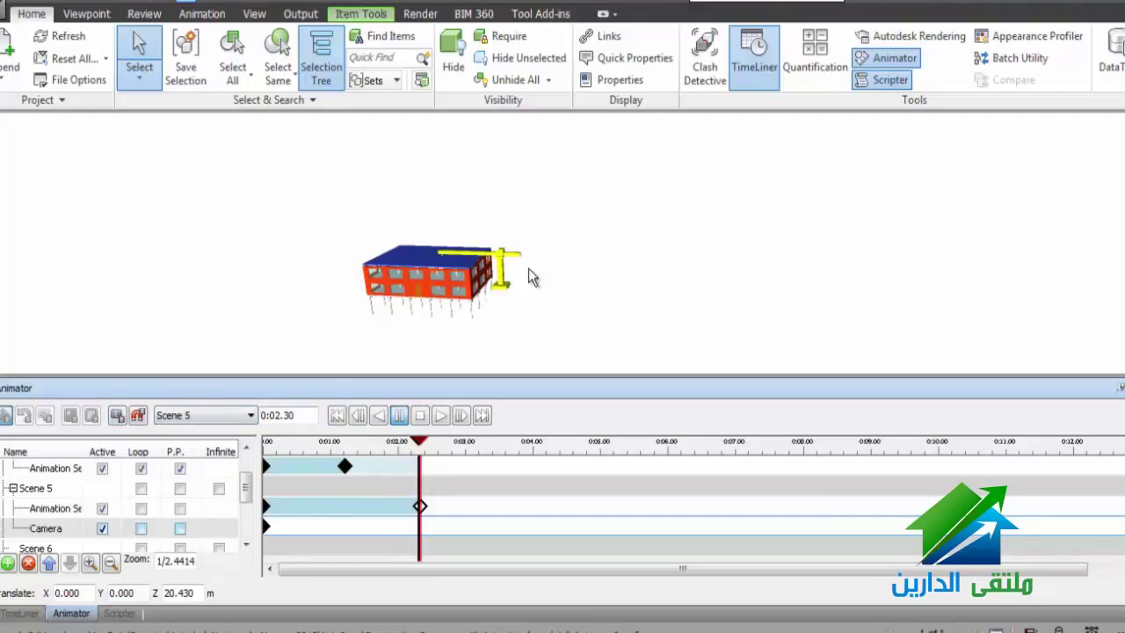
{"action": "mouse_move", "coordinate": [528, 268]}
{"action": "middle_mouse_down", "text": "shift"}
{"action": "mouse_move", "coordinate": [127, 251]}
{"action": "mouse_move", "coordinate": [97, 290]}
{"action": "middle_mouse_up", "text": "shift"}
{"action": "left_click", "coordinate": [115, 416]}
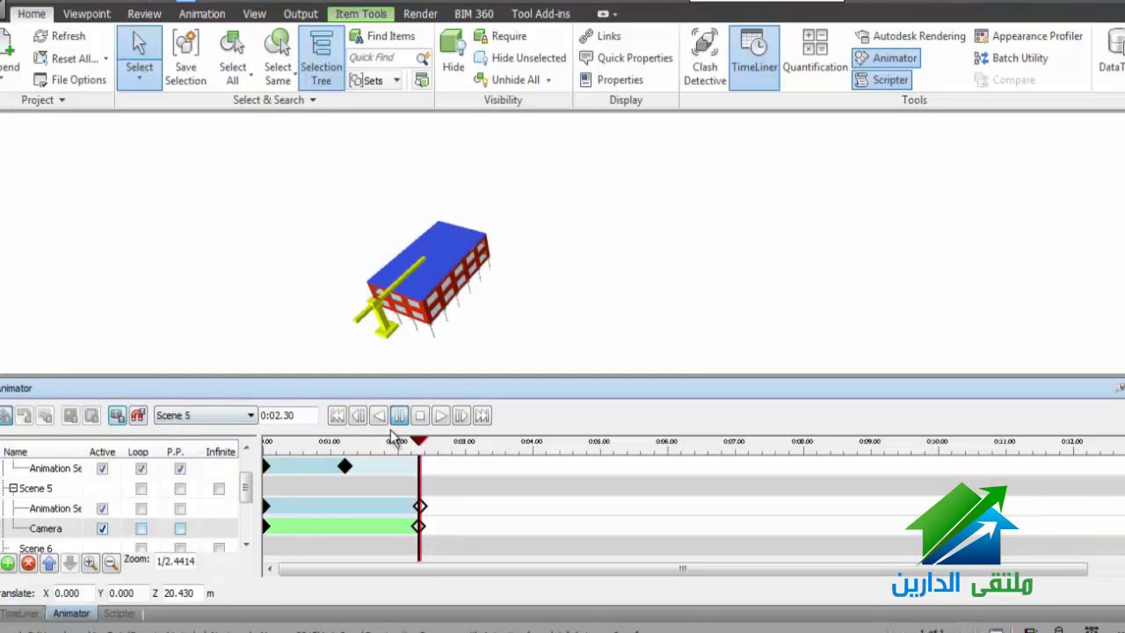
{"action": "left_click", "coordinate": [439, 416]}
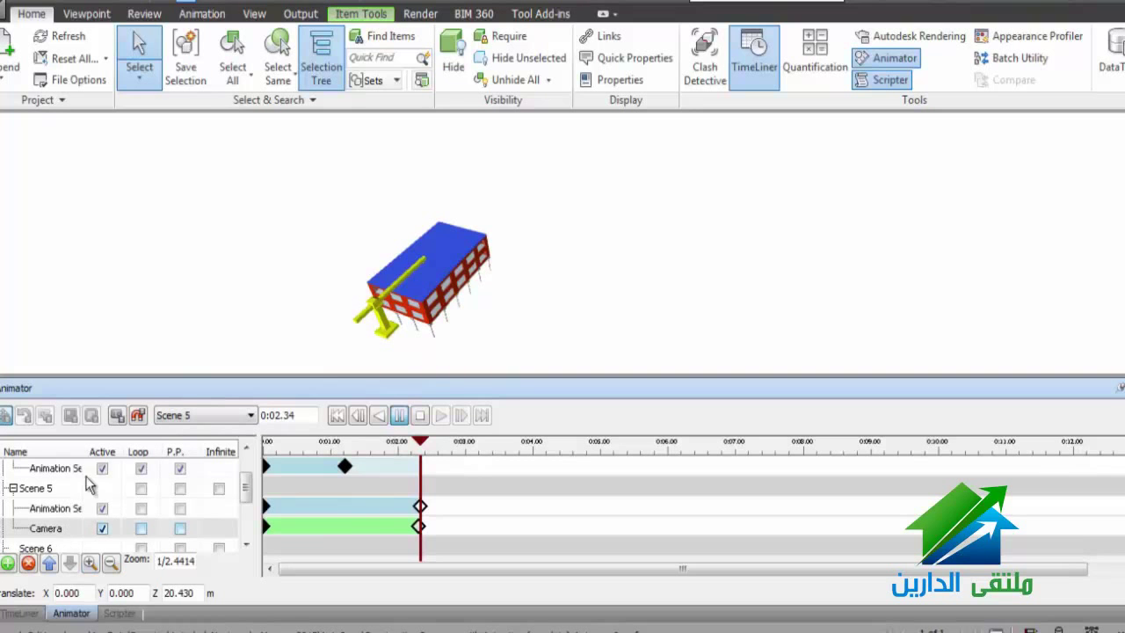
Save three viewpoints of the building, View, View (1) and View (2), from different angles.
{"action": "left_click", "coordinate": [88, 15]}
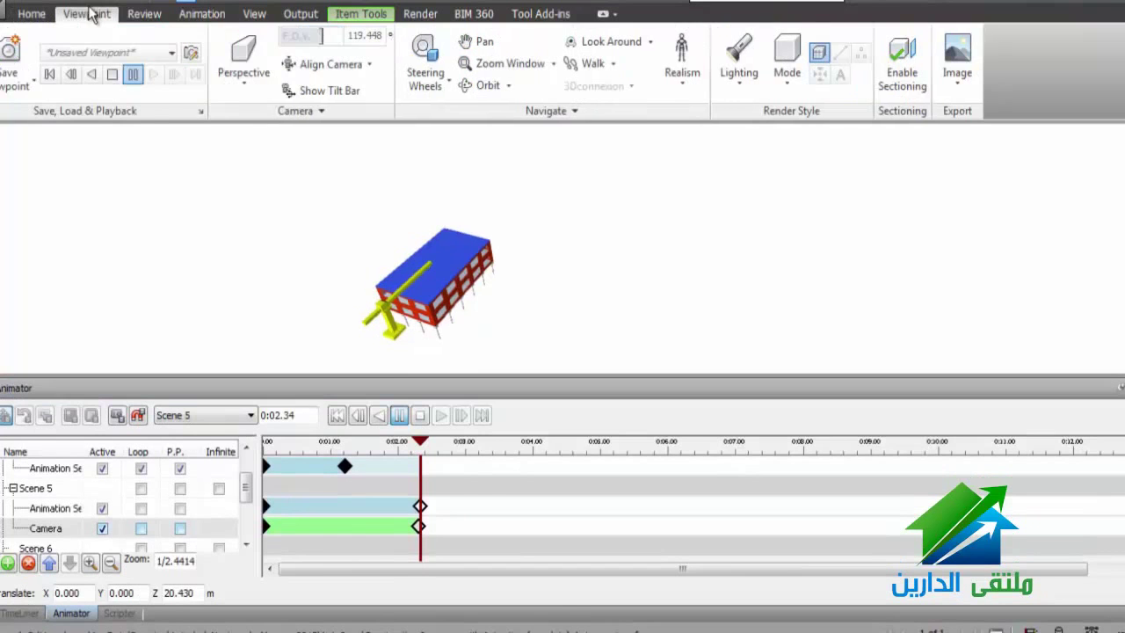
{"action": "left_click", "coordinate": [14, 70]}
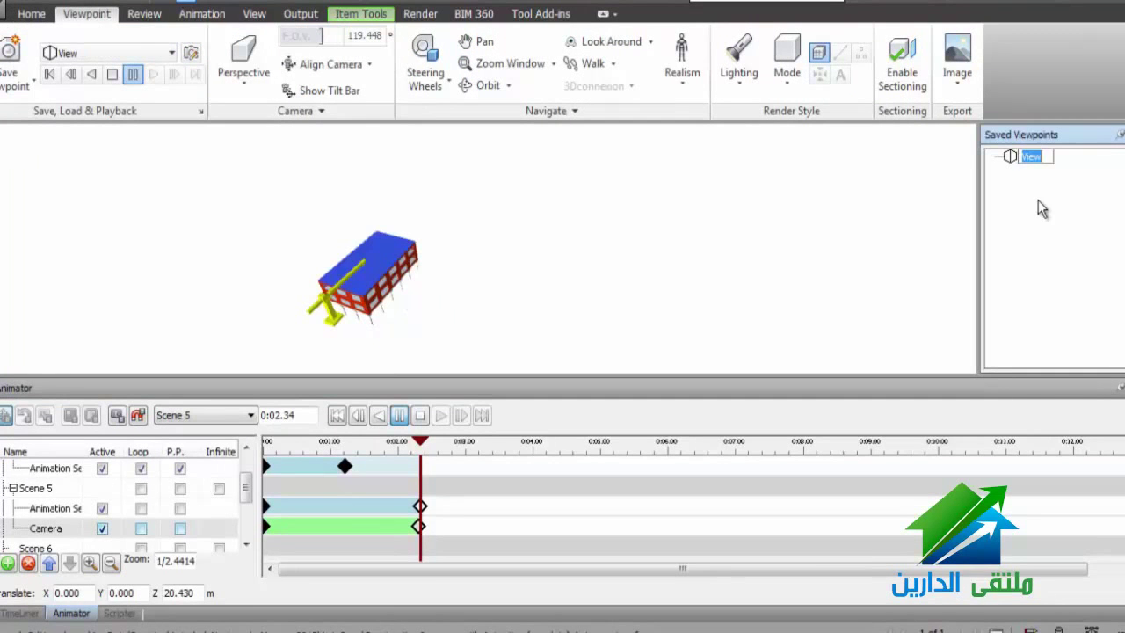
{"action": "middle_click_drag", "start_coordinate": [316, 285], "coordinate": [381, 296], "text": "shift"}
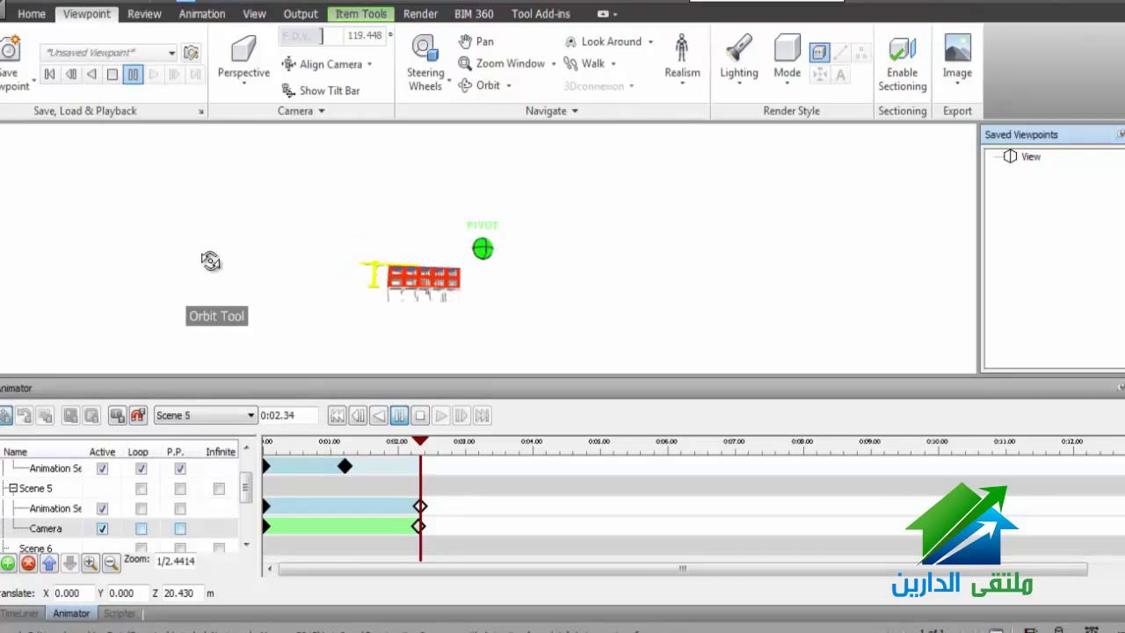
{"action": "scroll", "coordinate": [428, 259], "scroll_direction": "up", "scroll_amount": 2}
{"action": "scroll", "coordinate": [428, 259], "scroll_direction": "up", "scroll_amount": 3}
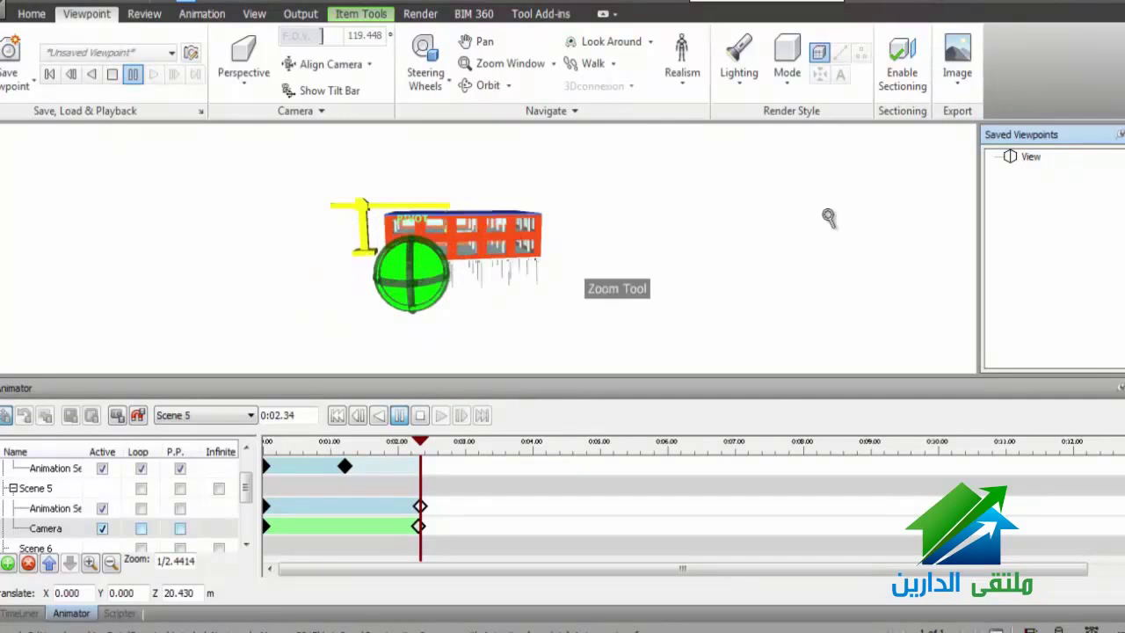
{"action": "right_click", "coordinate": [1042, 190]}
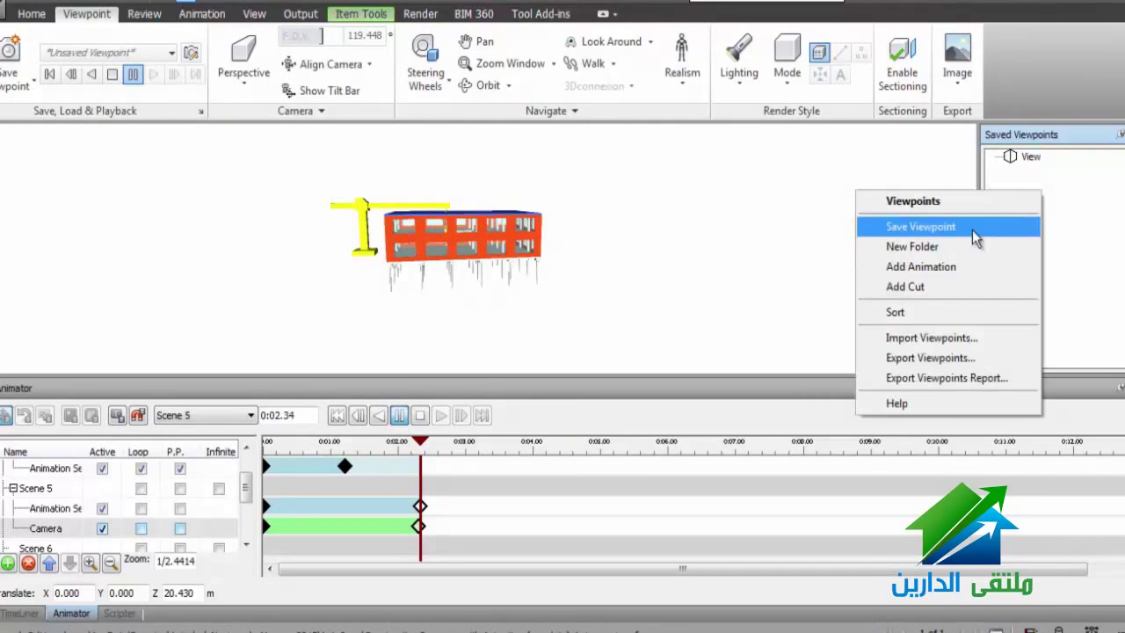
{"action": "left_click", "coordinate": [972, 232]}
{"action": "mouse_move", "coordinate": [522, 252]}
{"action": "middle_mouse_down", "text": "shift"}
{"action": "mouse_move", "coordinate": [309, 261]}
{"action": "mouse_move", "coordinate": [370, 213]}
{"action": "mouse_move", "coordinate": [305, 206]}
{"action": "middle_mouse_up", "text": "shift"}
{"action": "scroll", "coordinate": [309, 261], "scroll_direction": "up", "scroll_amount": 3}
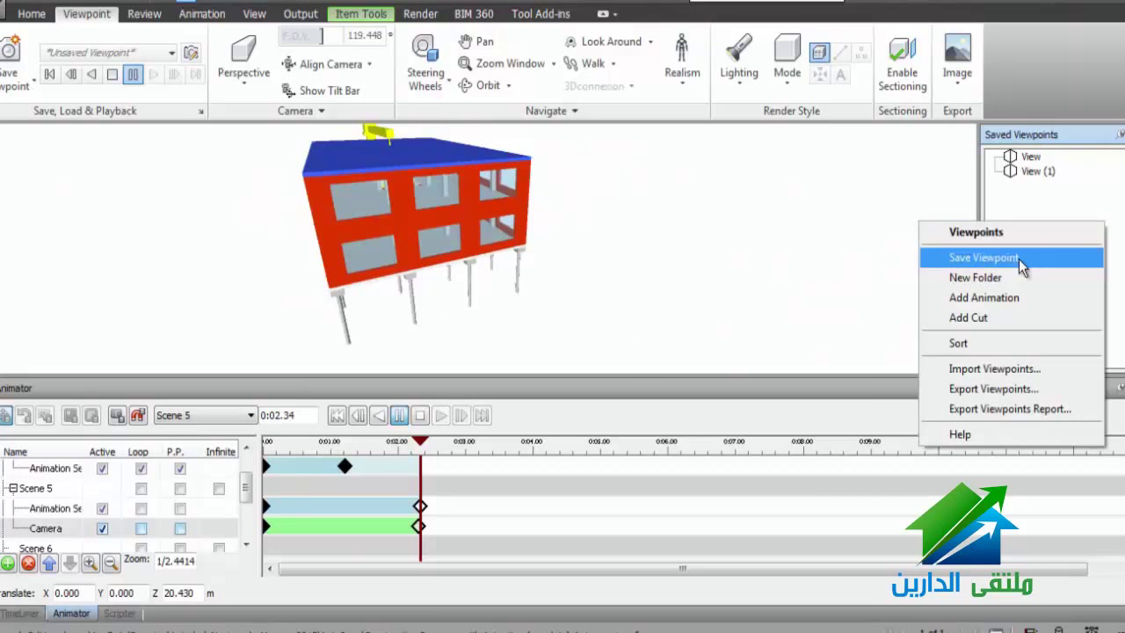
{"action": "left_click", "coordinate": [1019, 260]}
Create an empty viewpoint animation named Animation and select the three saved views.
{"action": "right_click", "coordinate": [1023, 233]}
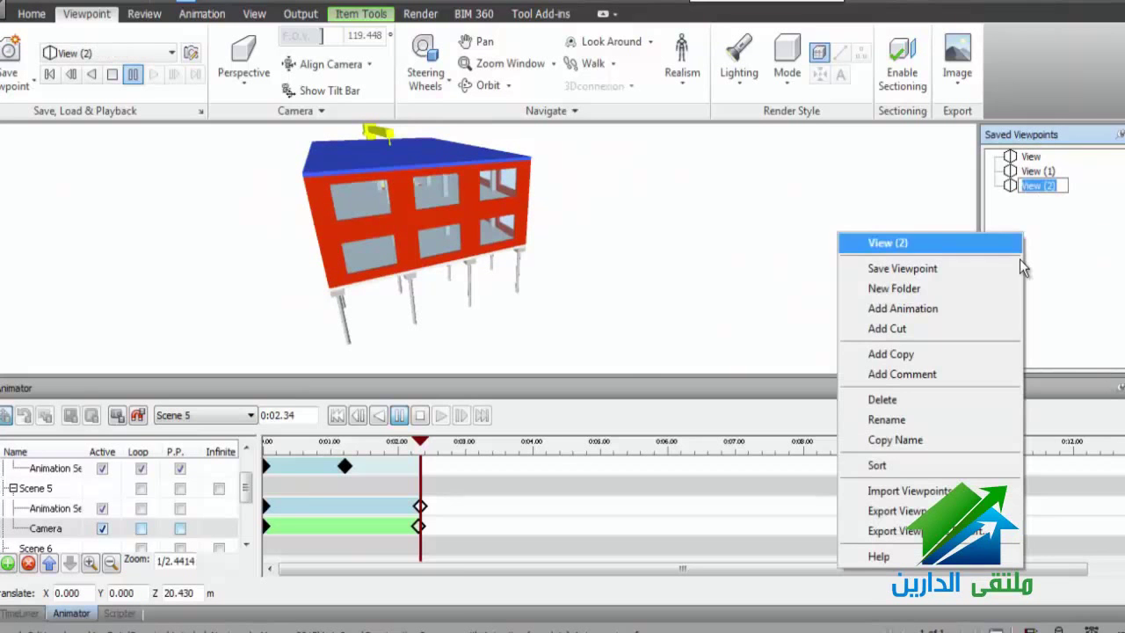
{"action": "left_click", "coordinate": [966, 307]}
{"action": "key", "text": "Return"}
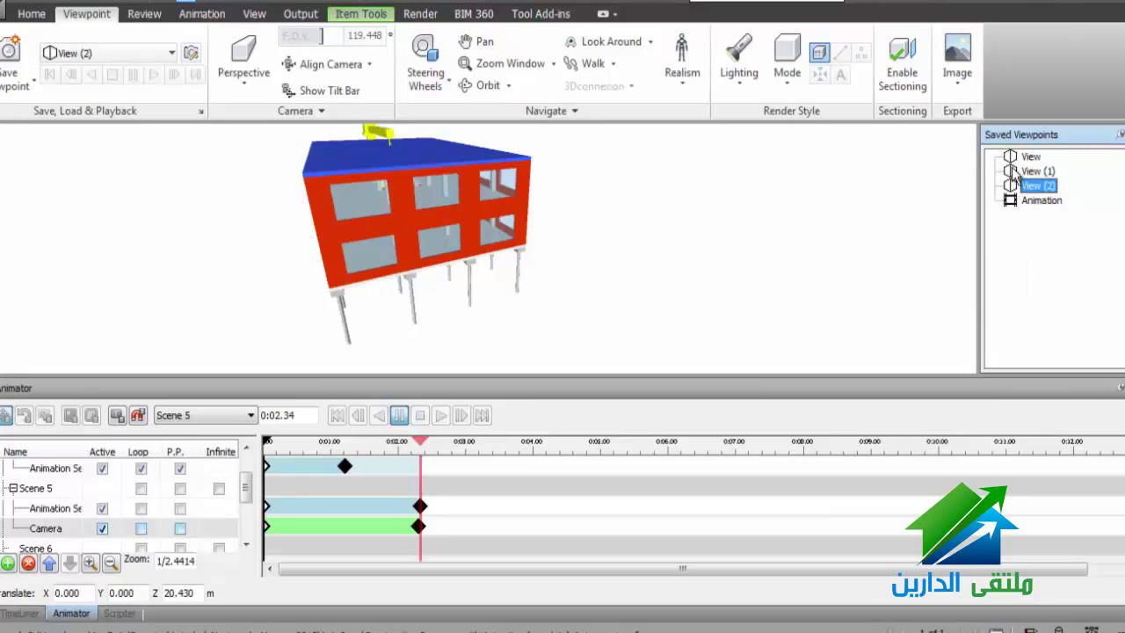
{"action": "left_click", "coordinate": [1010, 162], "text": "shift"}
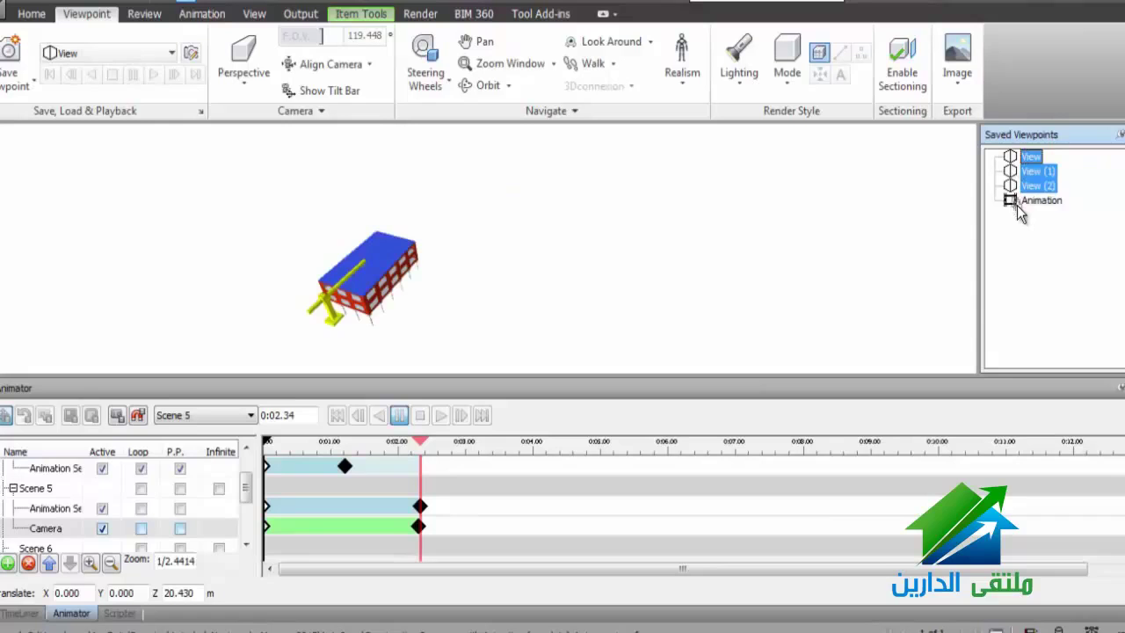
Move View, View (1) and View (2) into Animation and preview its playback.
{"action": "left_click_drag", "start_coordinate": [1015, 209], "coordinate": [1020, 206]}
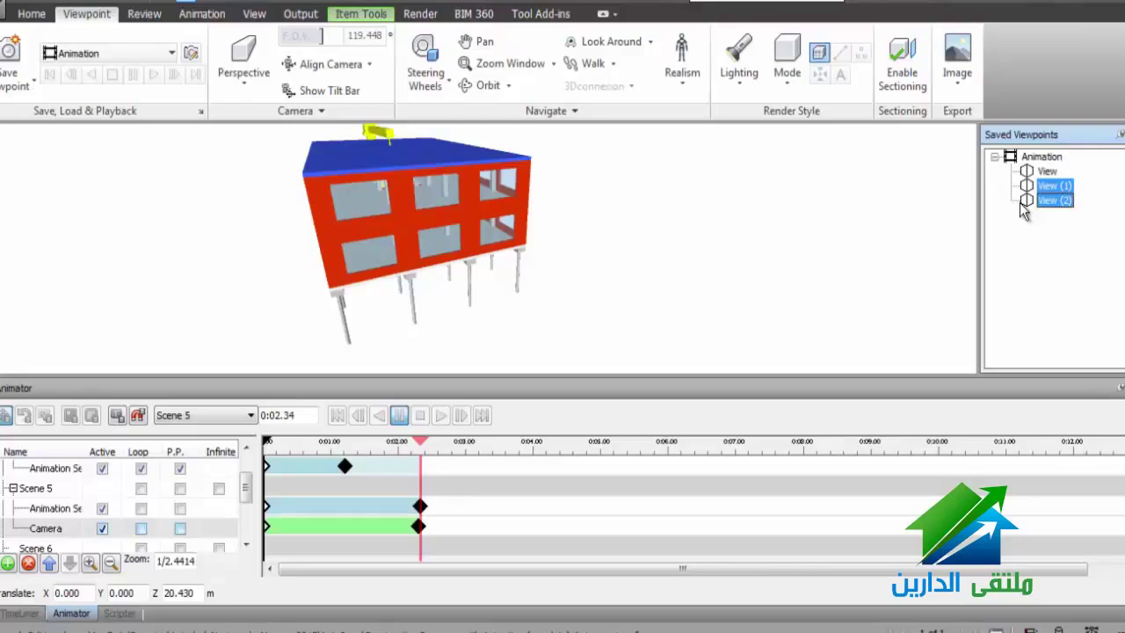
{"action": "left_click", "coordinate": [1042, 158]}
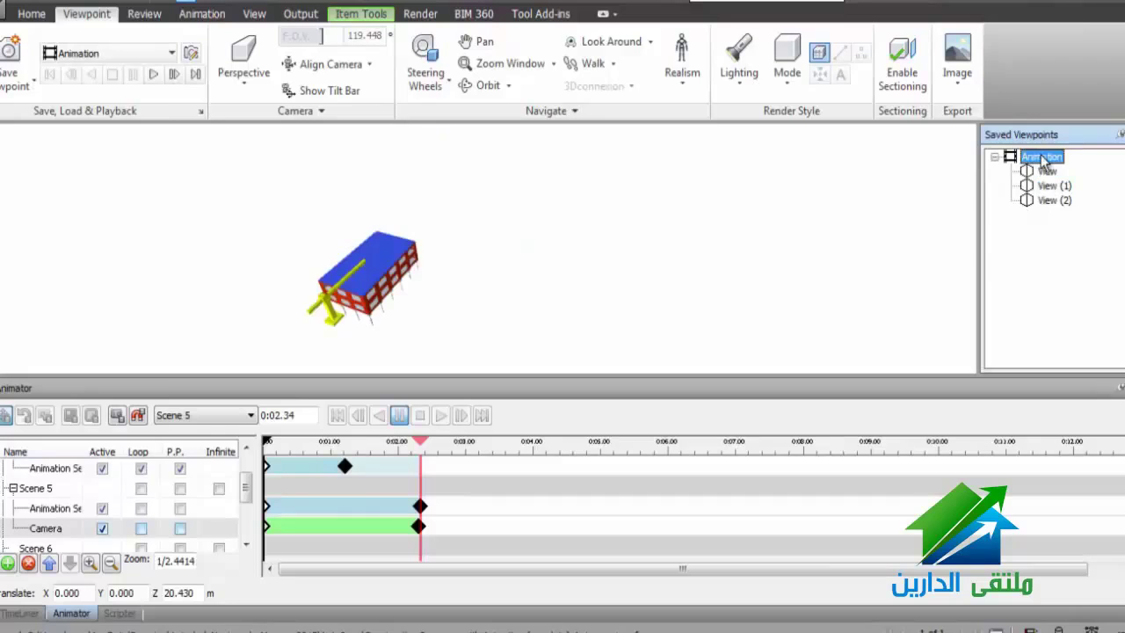
{"action": "left_click", "coordinate": [157, 75]}
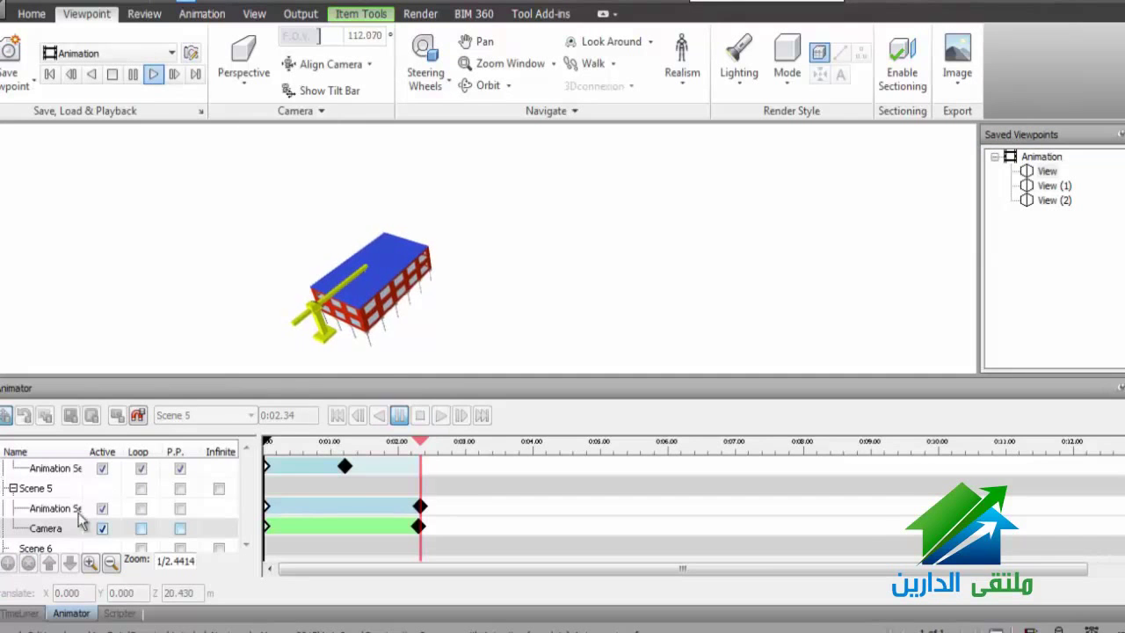
{"action": "left_click", "coordinate": [51, 528]}
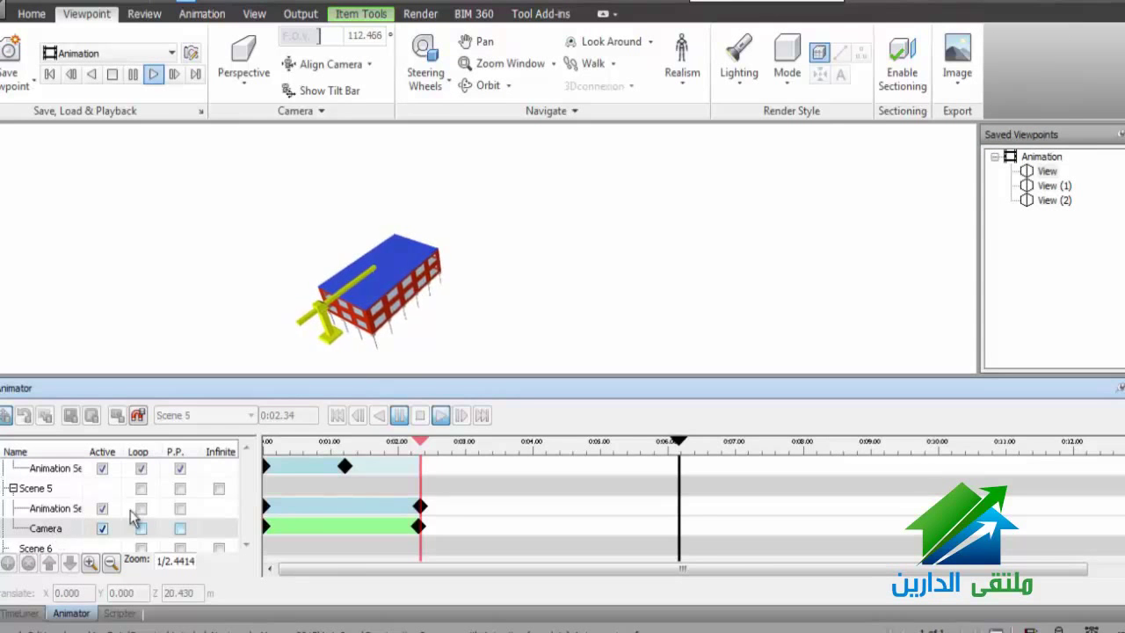
{"action": "left_click", "coordinate": [113, 75]}
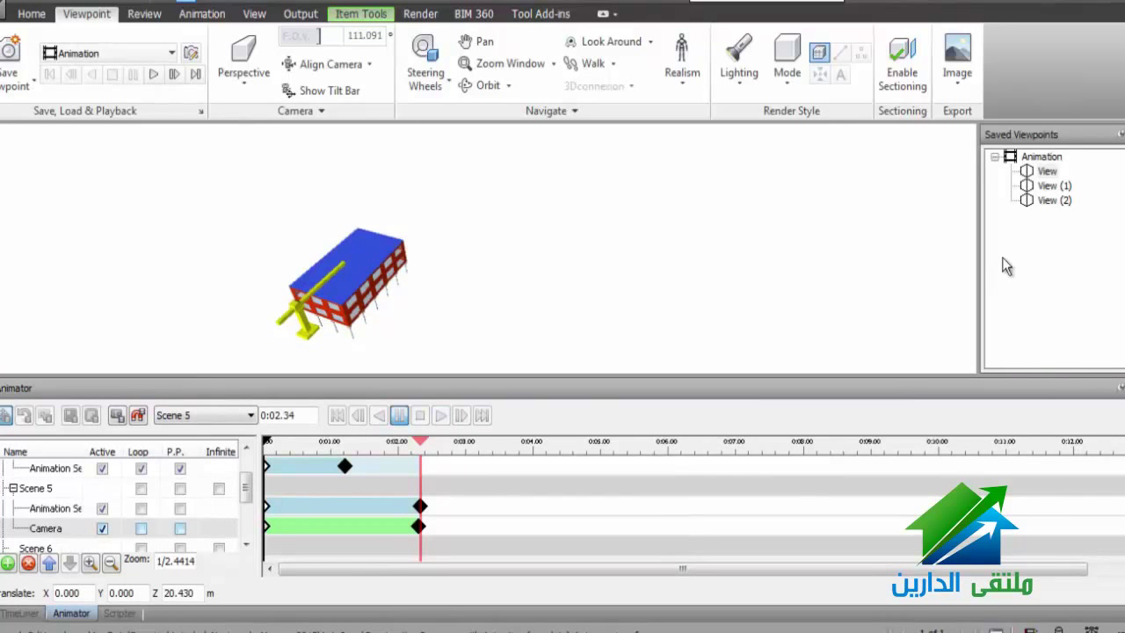
Keep Animation's duration at 5 seconds, then replay and halt the viewpoint animation.
{"action": "right_click", "coordinate": [1054, 160]}
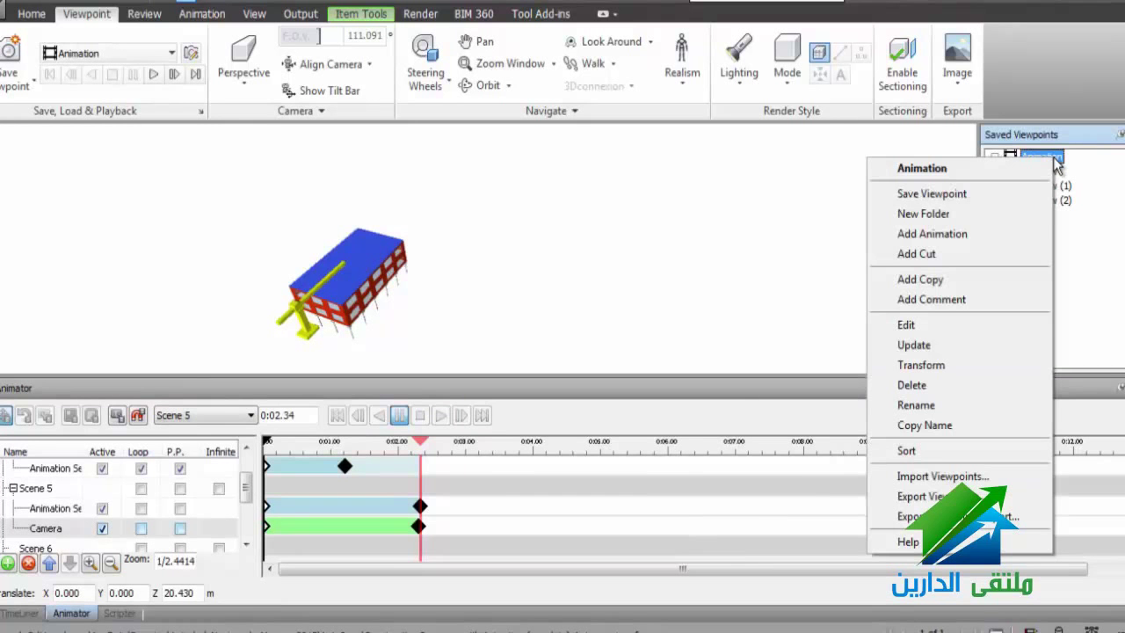
{"action": "left_click", "coordinate": [963, 326]}
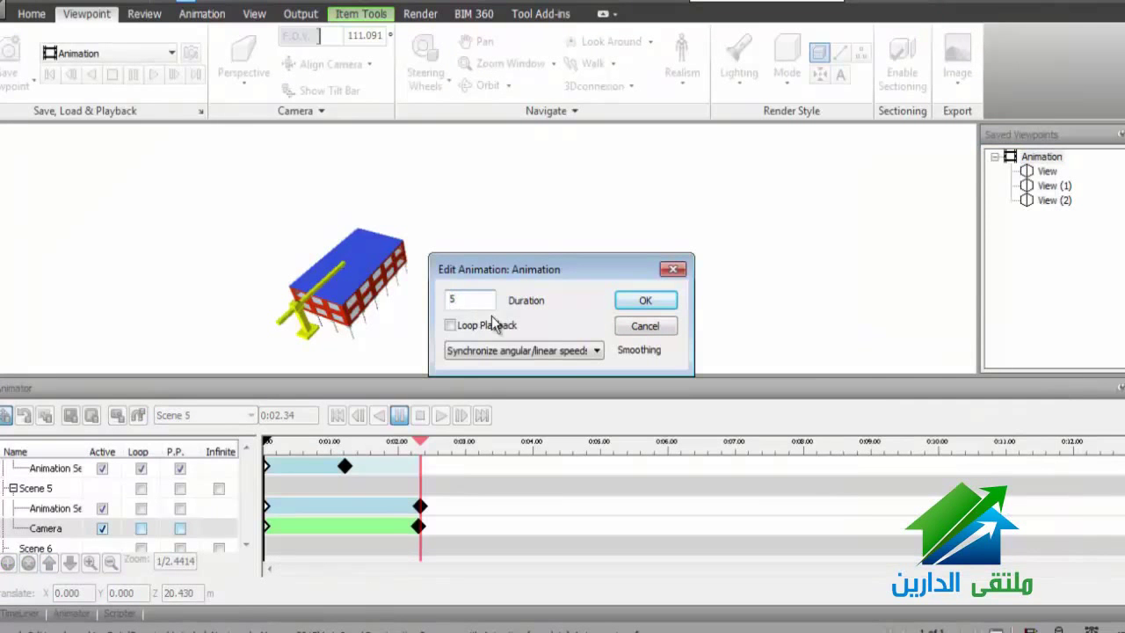
{"action": "left_click", "coordinate": [645, 300]}
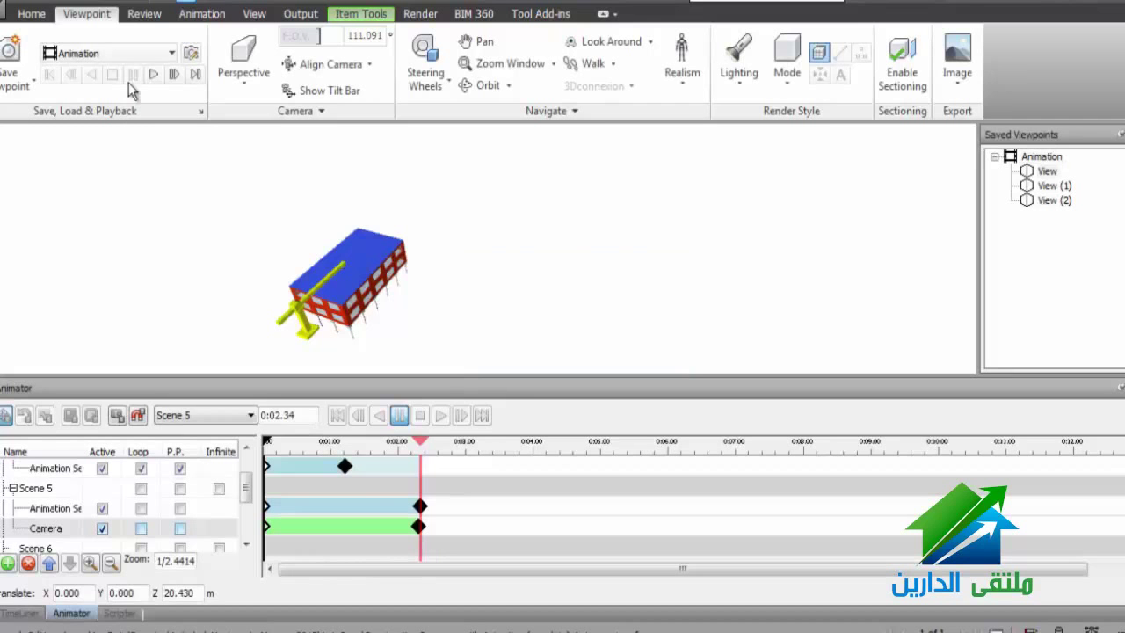
{"action": "left_click", "coordinate": [153, 75]}
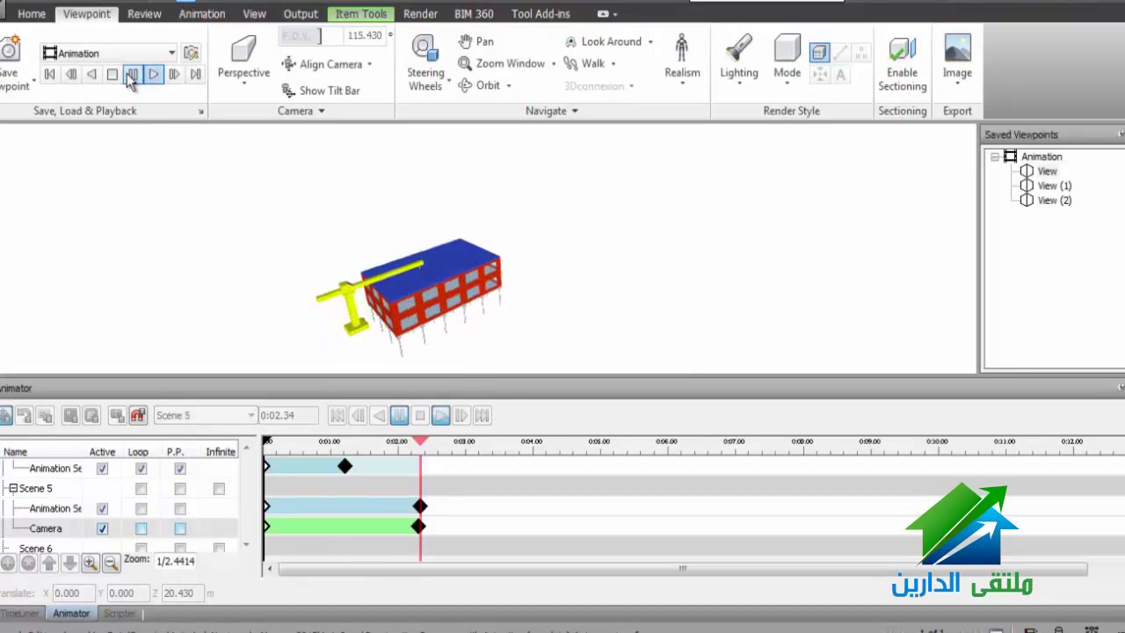
{"action": "left_click", "coordinate": [130, 74]}
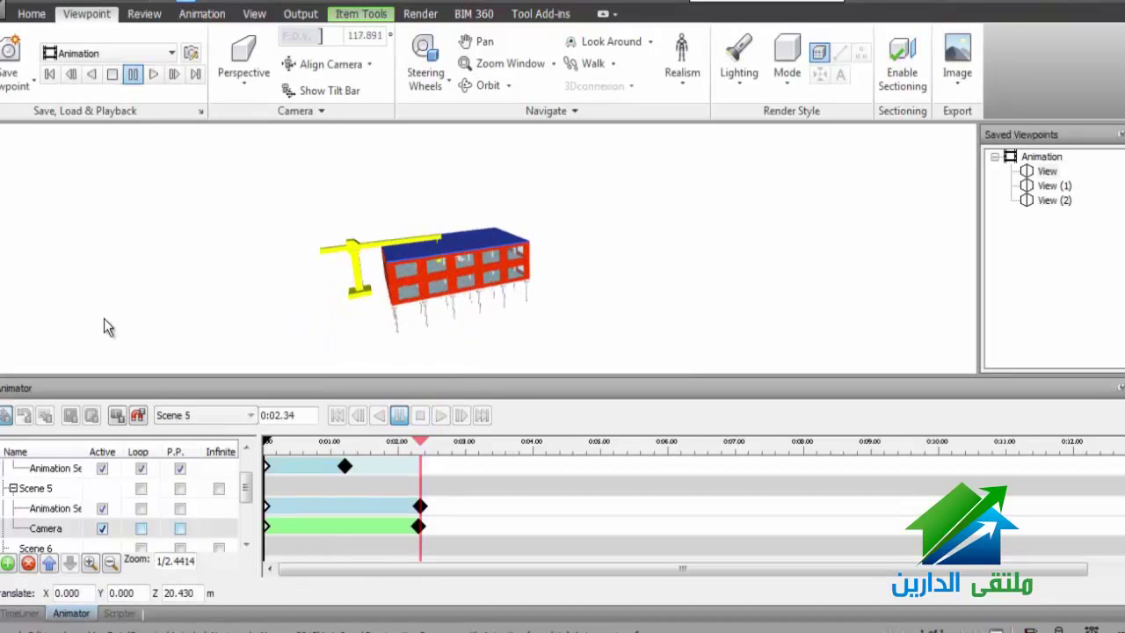
Delete Scene 5's Camera, add one from the current viewpoint animation, and play Scene 5.
{"action": "right_click", "coordinate": [48, 525]}
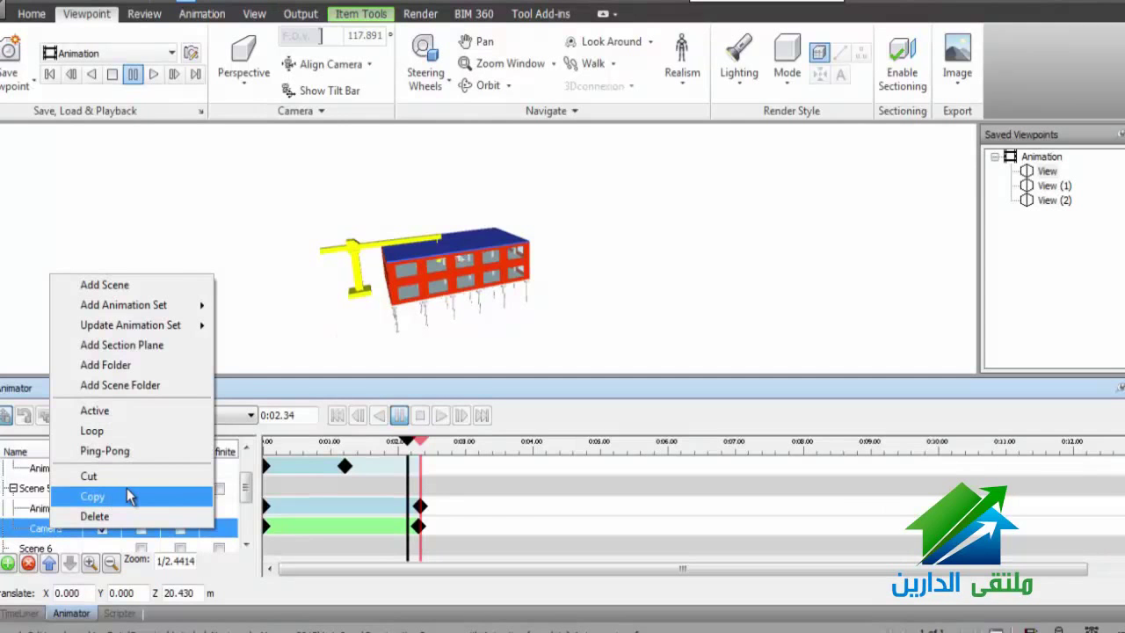
{"action": "left_click", "coordinate": [123, 515]}
{"action": "left_click", "coordinate": [67, 490]}
{"action": "right_click", "coordinate": [67, 492]}
{"action": "mouse_move", "coordinate": [123, 242]}
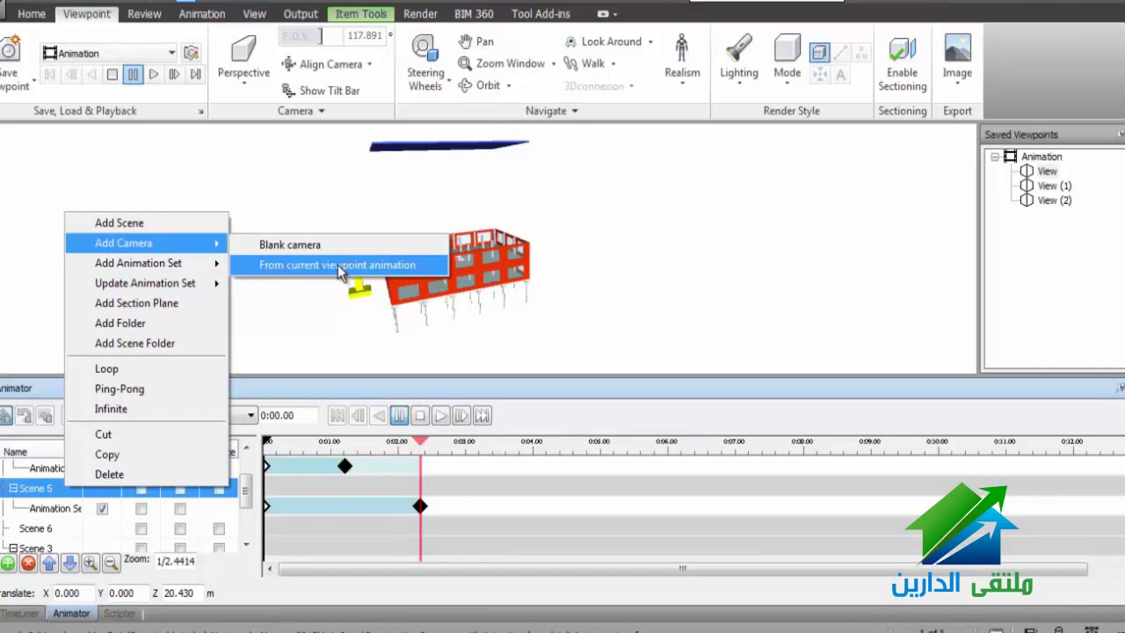
{"action": "left_click", "coordinate": [341, 266]}
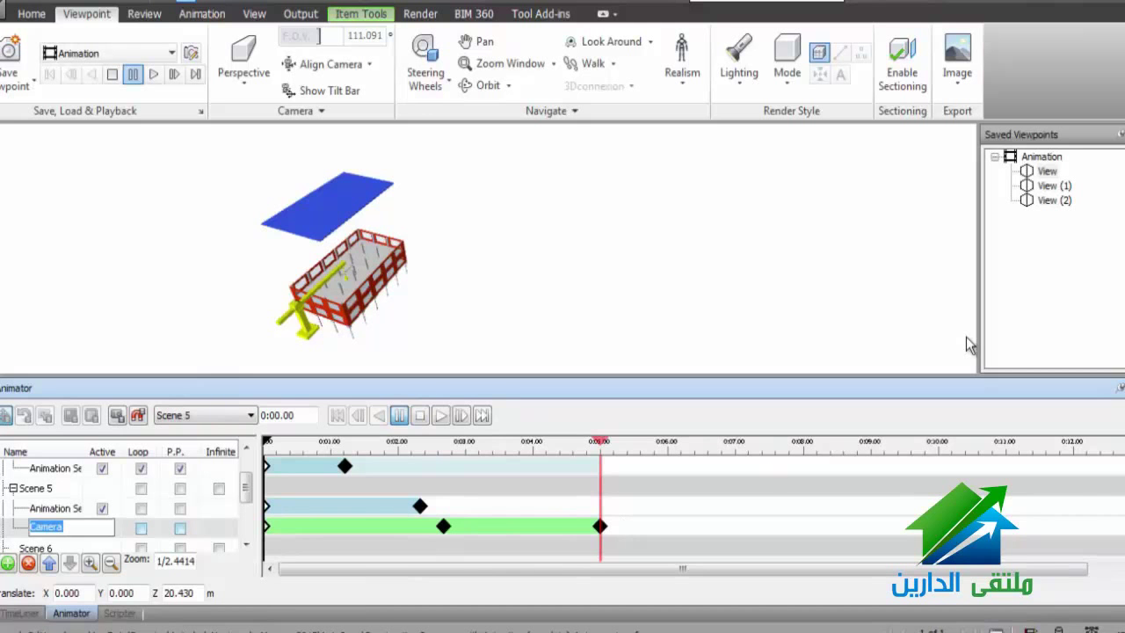
{"action": "left_click", "coordinate": [420, 416]}
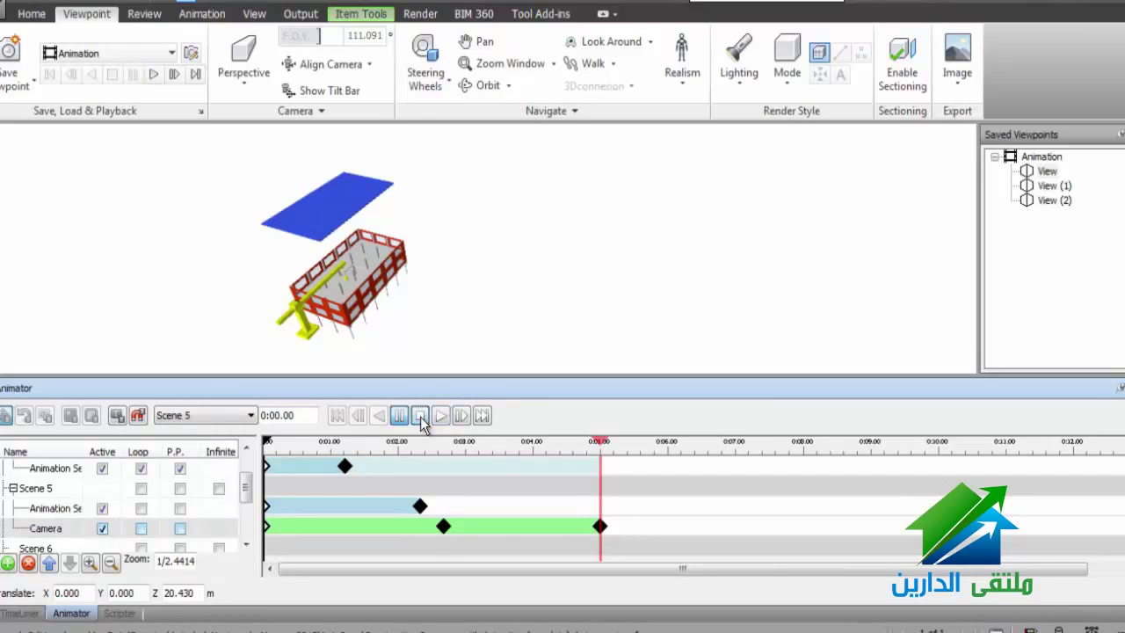
{"action": "left_click", "coordinate": [440, 417]}
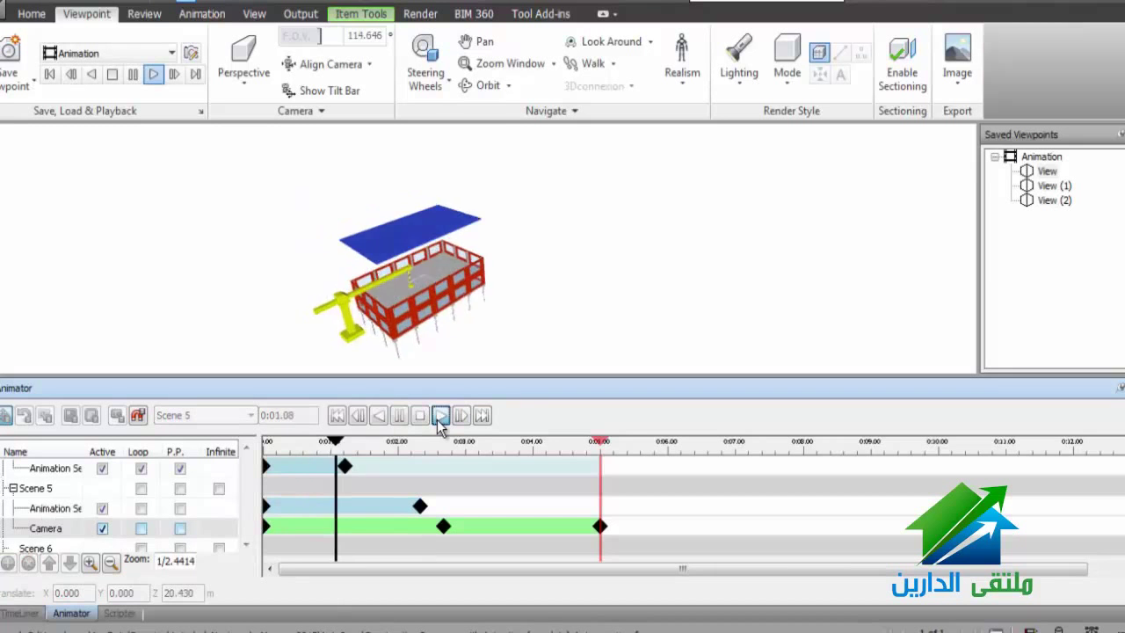
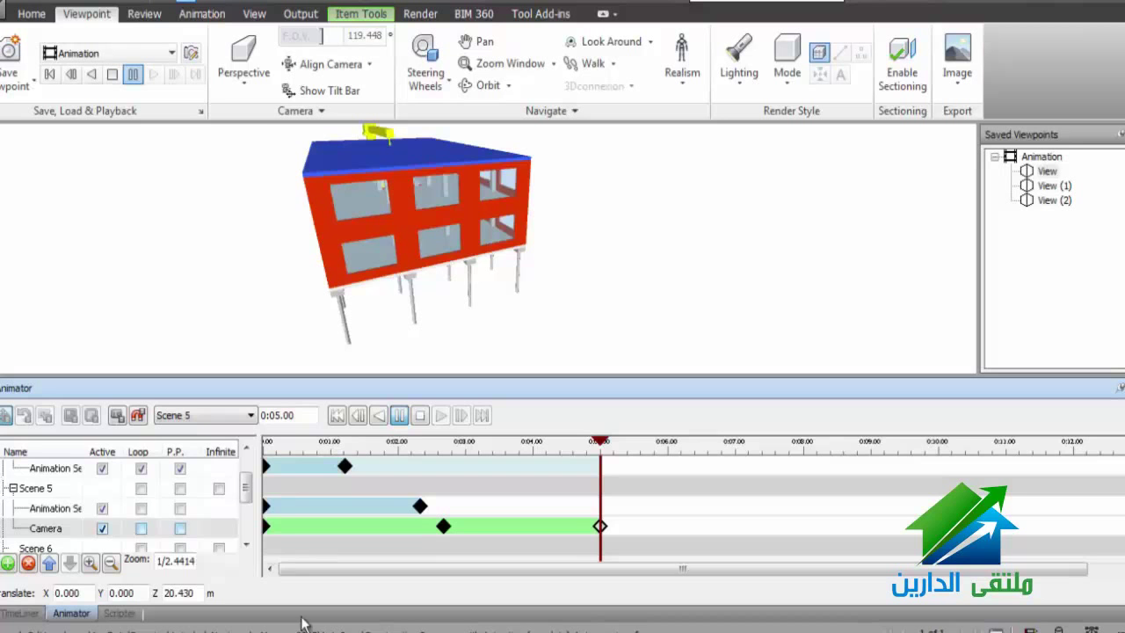
Name the animation set under Scene 5 'ROO' and switch from the Animator timeline to Scripter.
{"action": "left_click", "coordinate": [119, 612]}
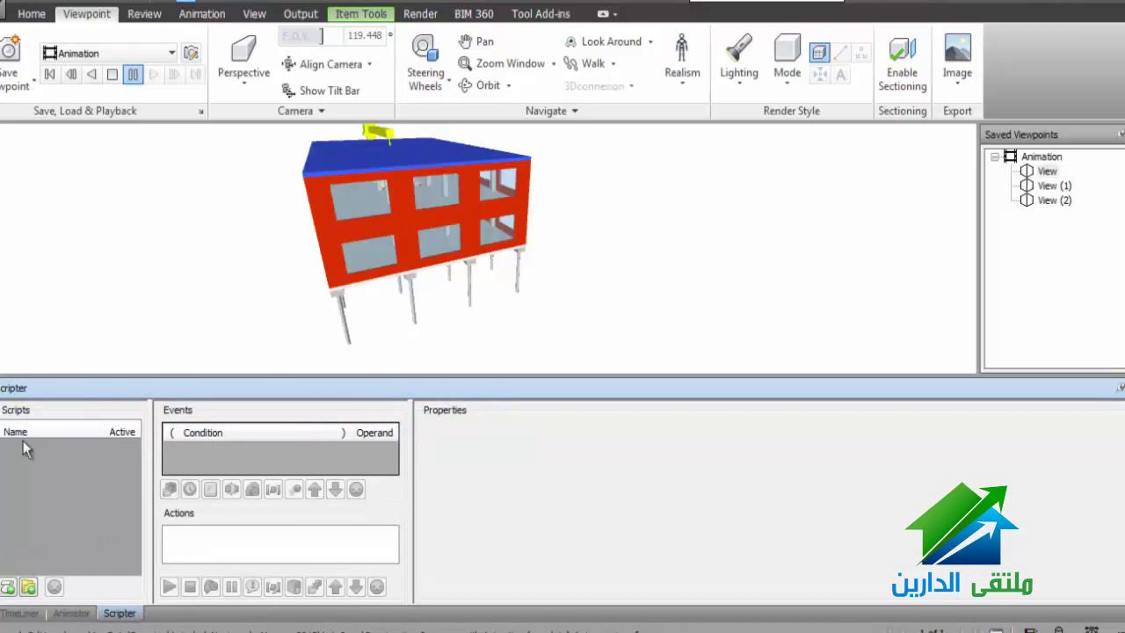
{"action": "left_click", "coordinate": [63, 612]}
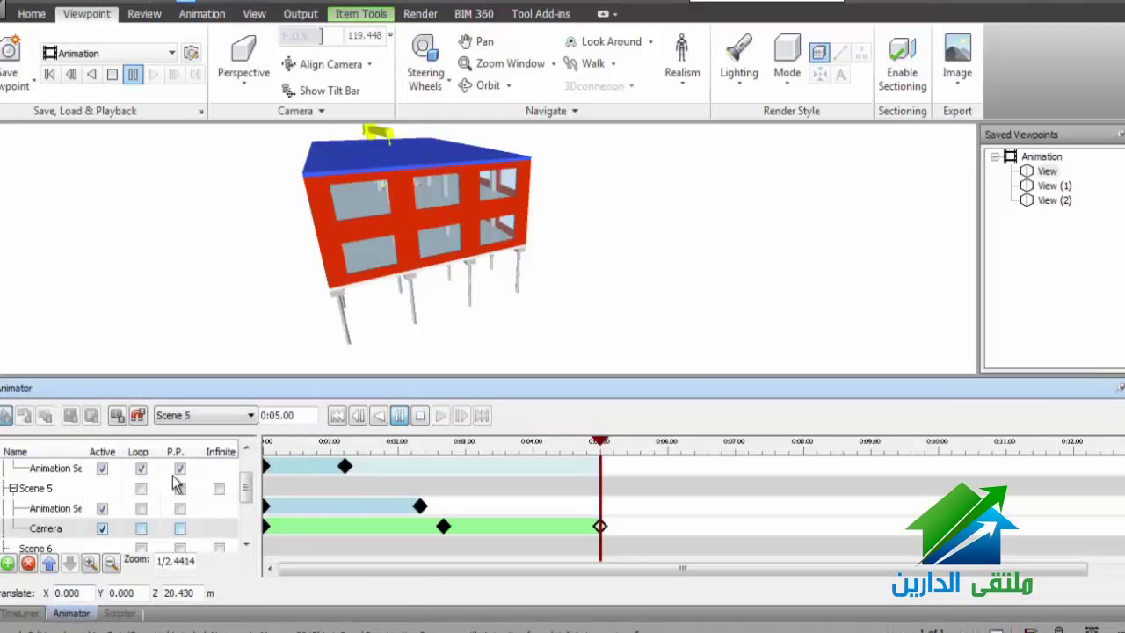
{"action": "left_click", "coordinate": [54, 510]}
{"action": "left_click", "coordinate": [54, 509]}
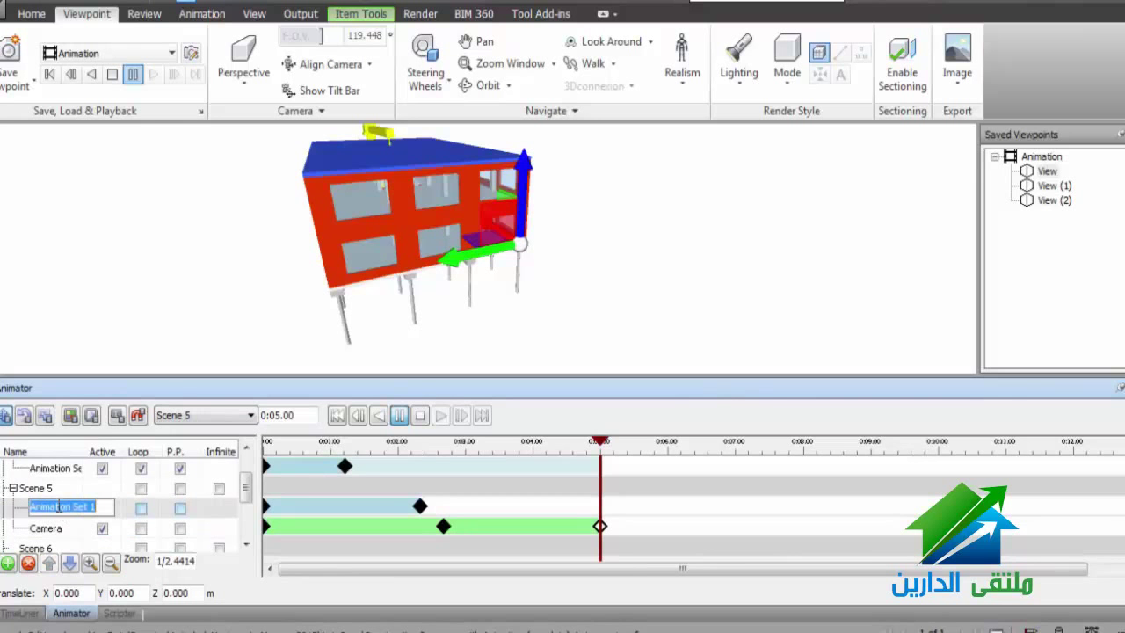
{"action": "type", "text": "ROO"}
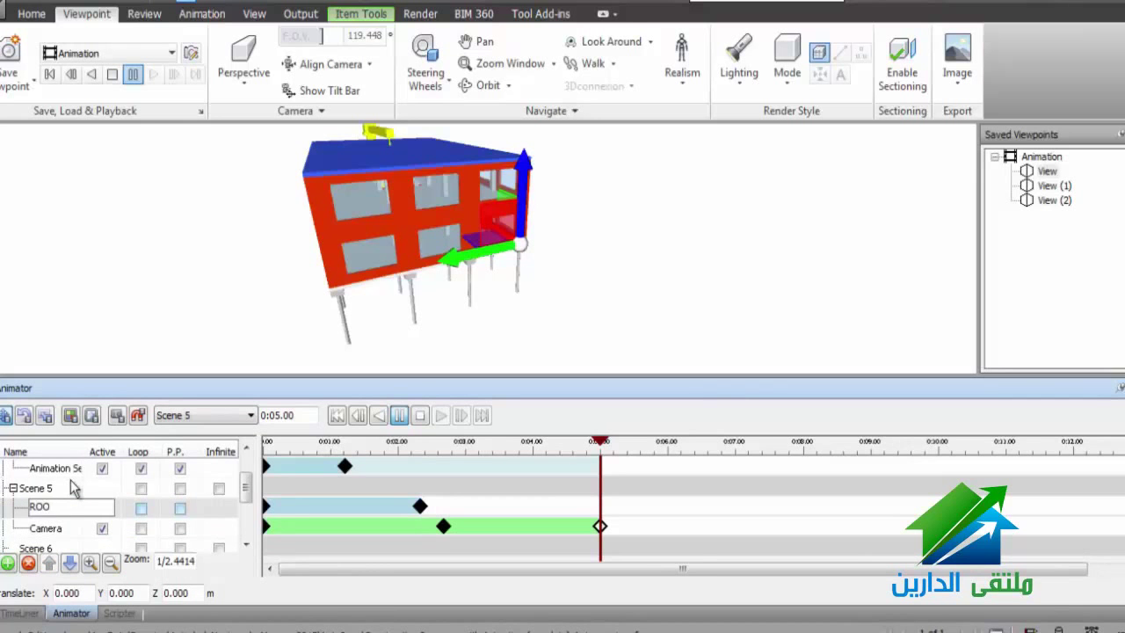
{"action": "key", "text": "Return"}
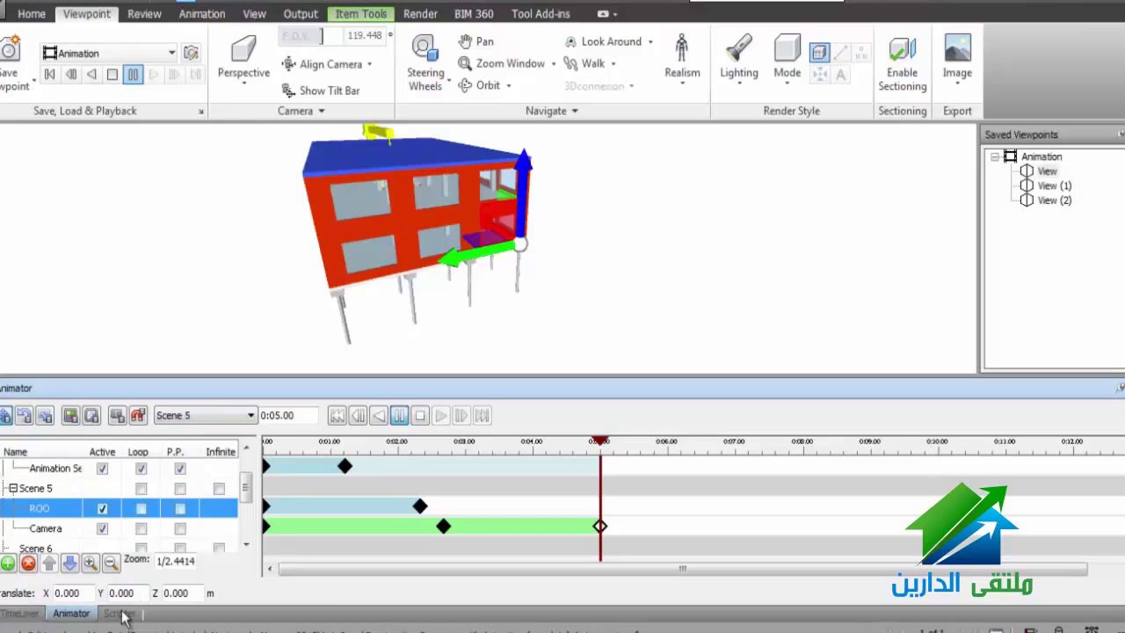
{"action": "left_click", "coordinate": [121, 613]}
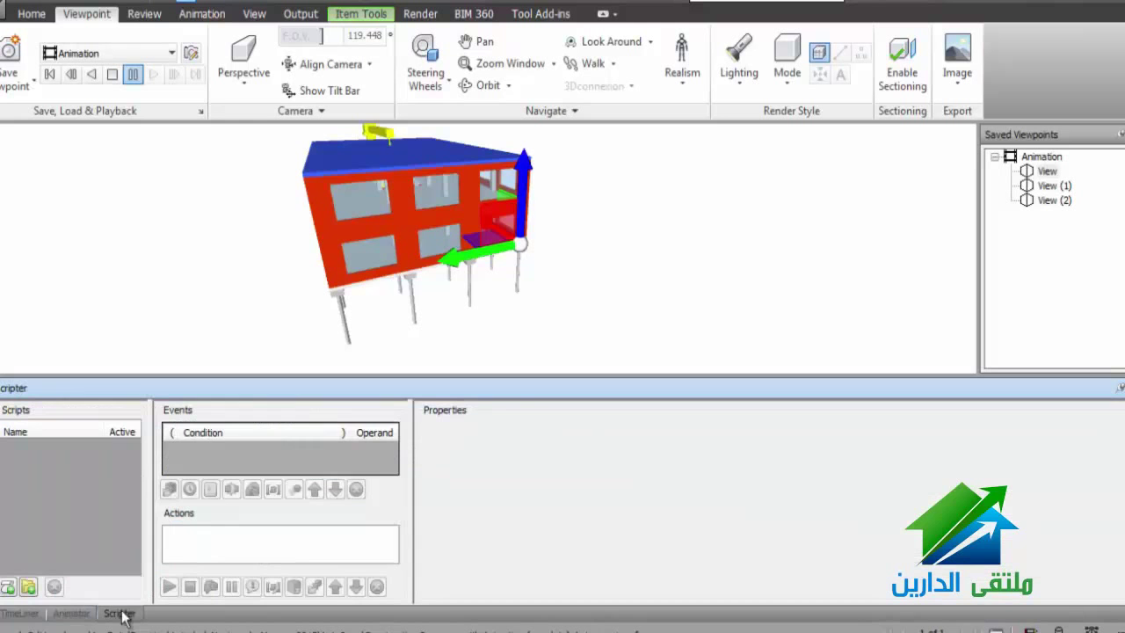
Add a new script and name it ROOF, correcting the mistyped FLOO.
{"action": "left_click", "coordinate": [6, 587]}
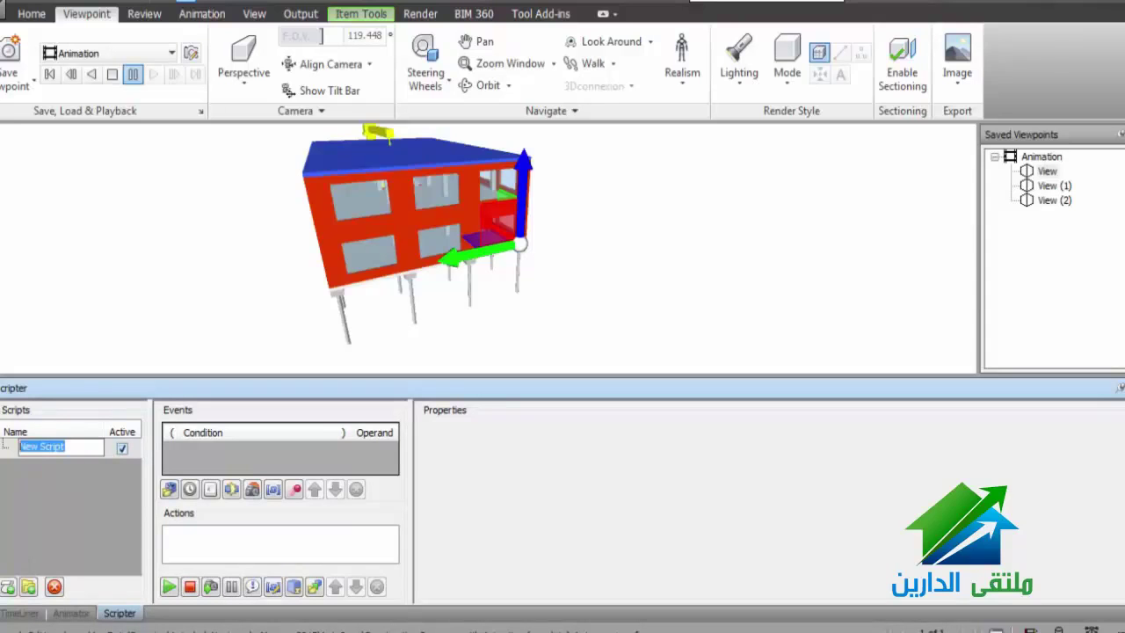
{"action": "type", "text": "FLO"}
{"action": "type", "text": "O"}
{"action": "key", "text": "BackSpace"}
{"action": "key", "text": "BackSpace"}
{"action": "key", "text": "BackSpace"}
{"action": "type", "text": "ROO"}
{"action": "type", "text": "F"}
{"action": "key", "text": "Return"}
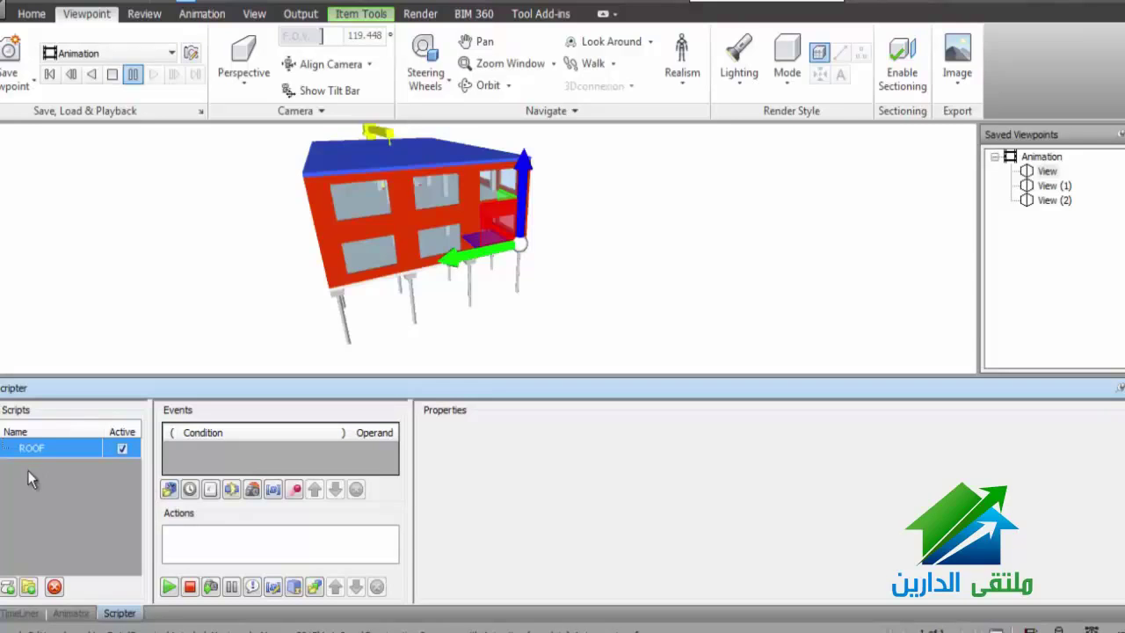
Give the ROOF script an On Start event with a Play Animation action.
{"action": "left_click", "coordinate": [170, 489]}
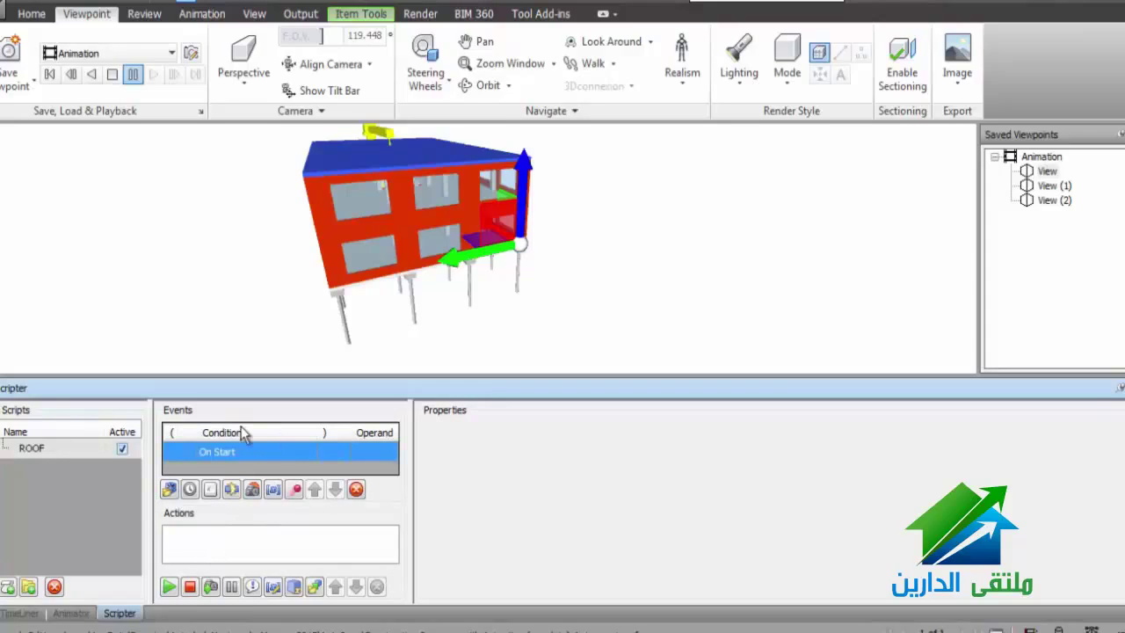
{"action": "right_click", "coordinate": [175, 542]}
{"action": "mouse_move", "coordinate": [234, 545]}
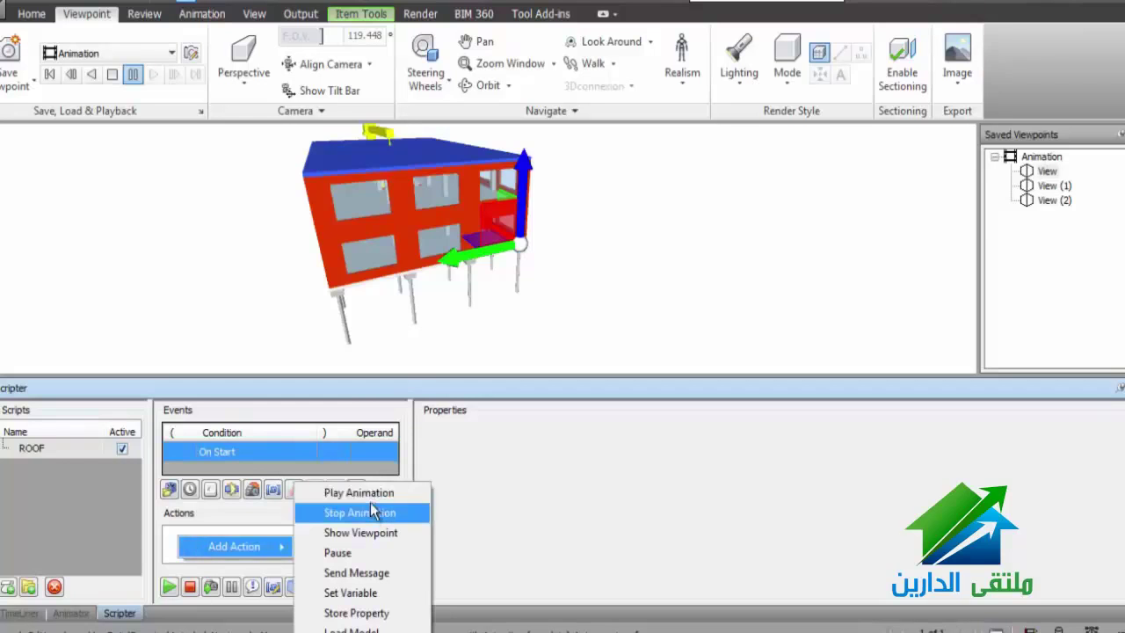
{"action": "left_click", "coordinate": [356, 493]}
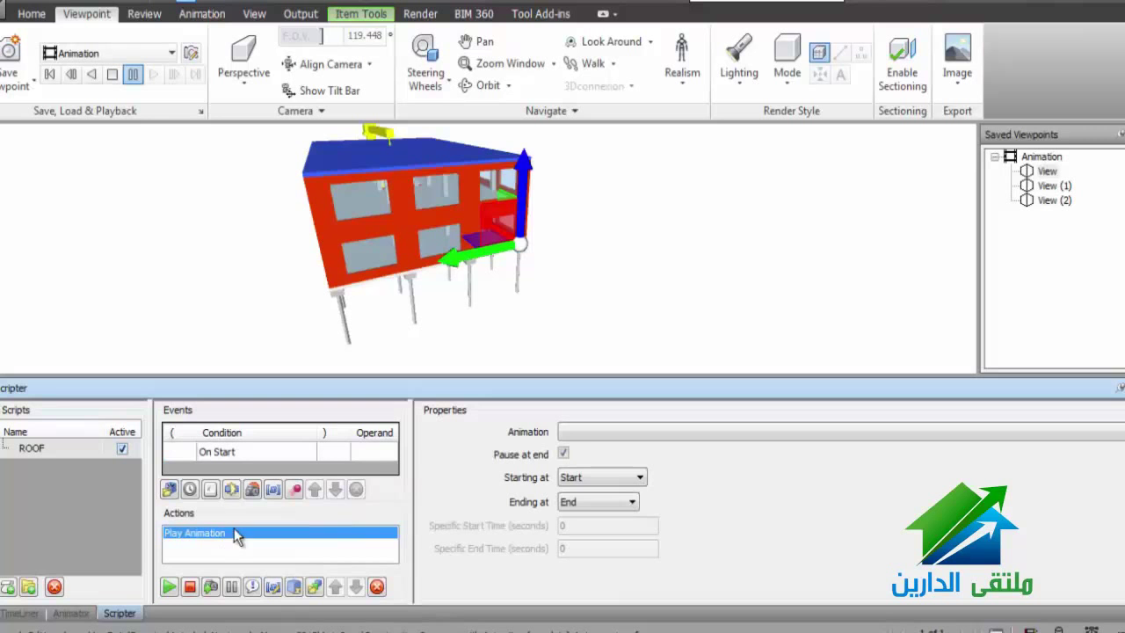
Set the Play Animation action to Scene 5, starting at Start and ending at End.
{"action": "left_click", "coordinate": [580, 431]}
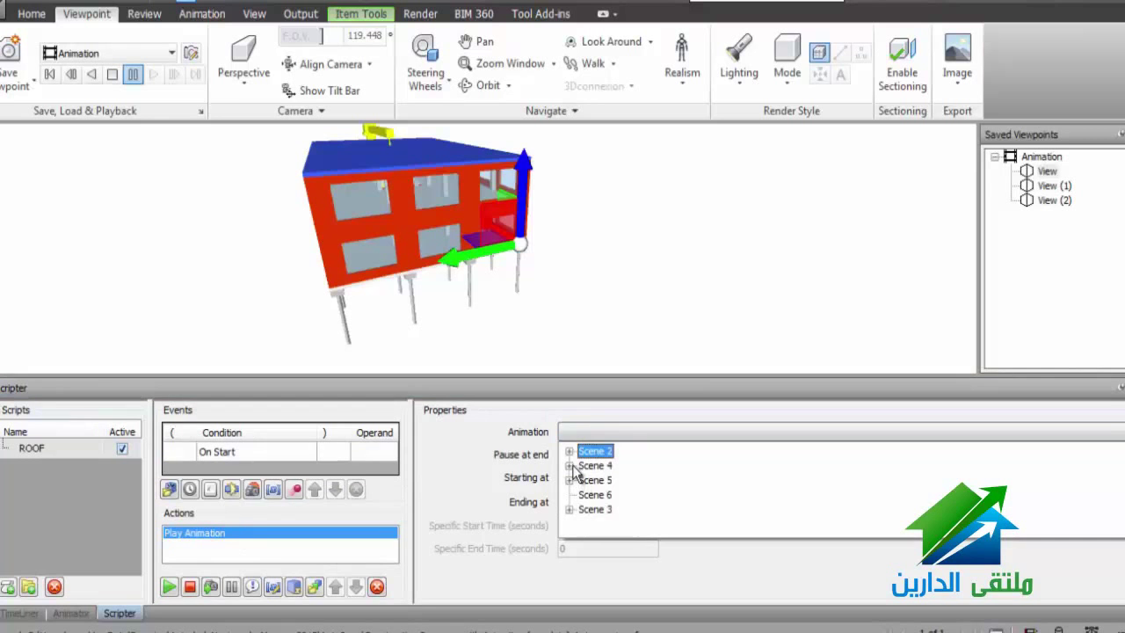
{"action": "left_click", "coordinate": [569, 464]}
{"action": "left_click", "coordinate": [569, 495]}
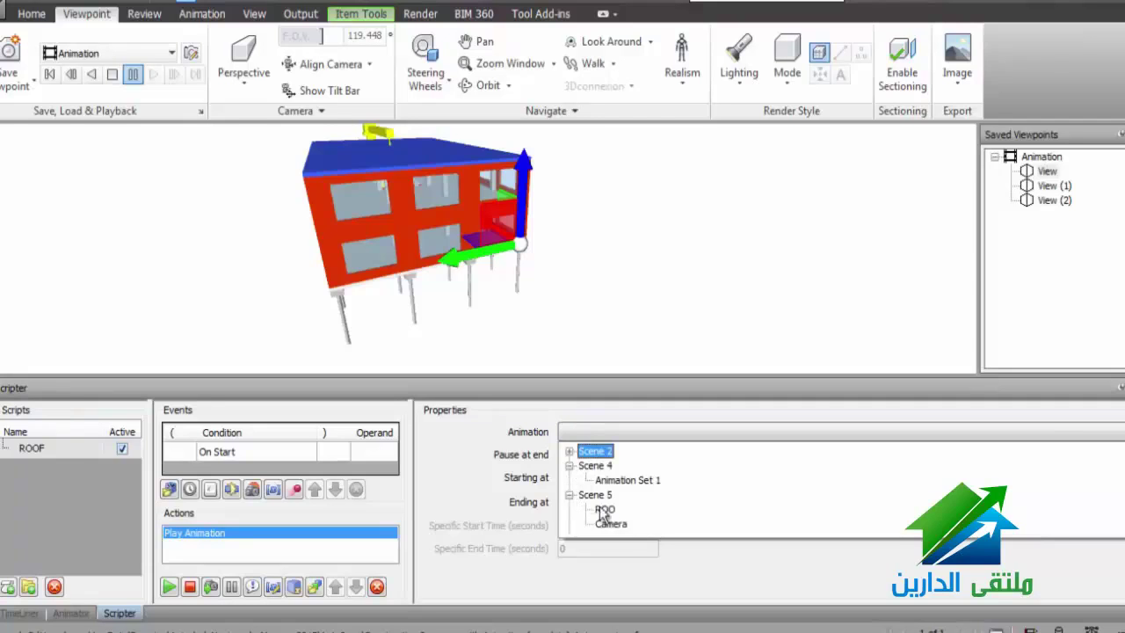
{"action": "left_click", "coordinate": [590, 496]}
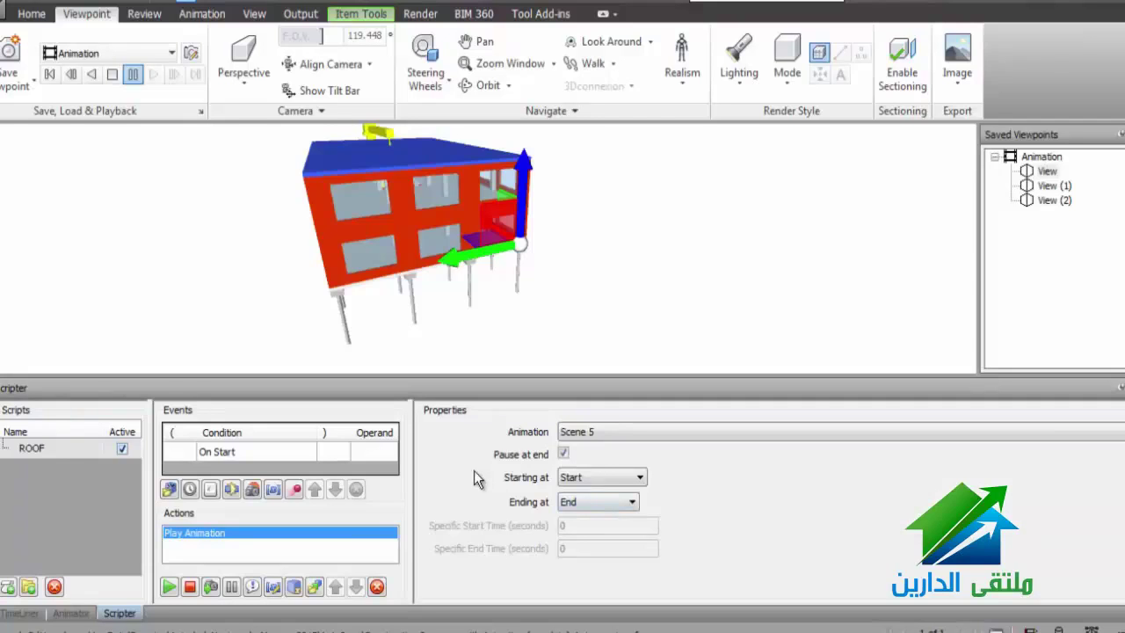
{"action": "left_click", "coordinate": [593, 477]}
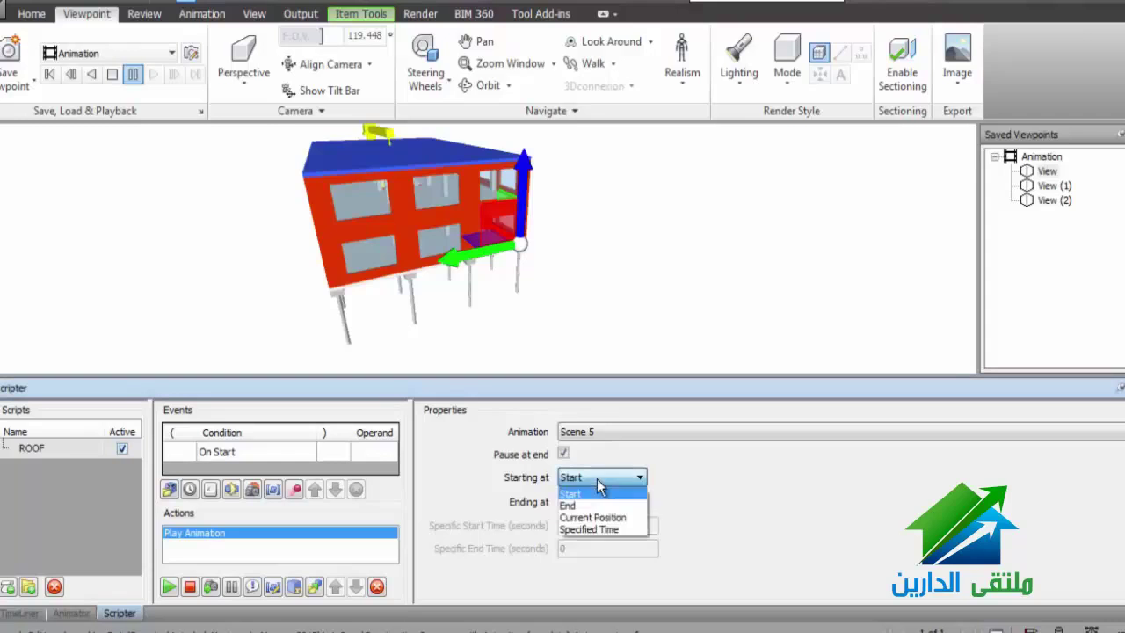
{"action": "left_click", "coordinate": [596, 479]}
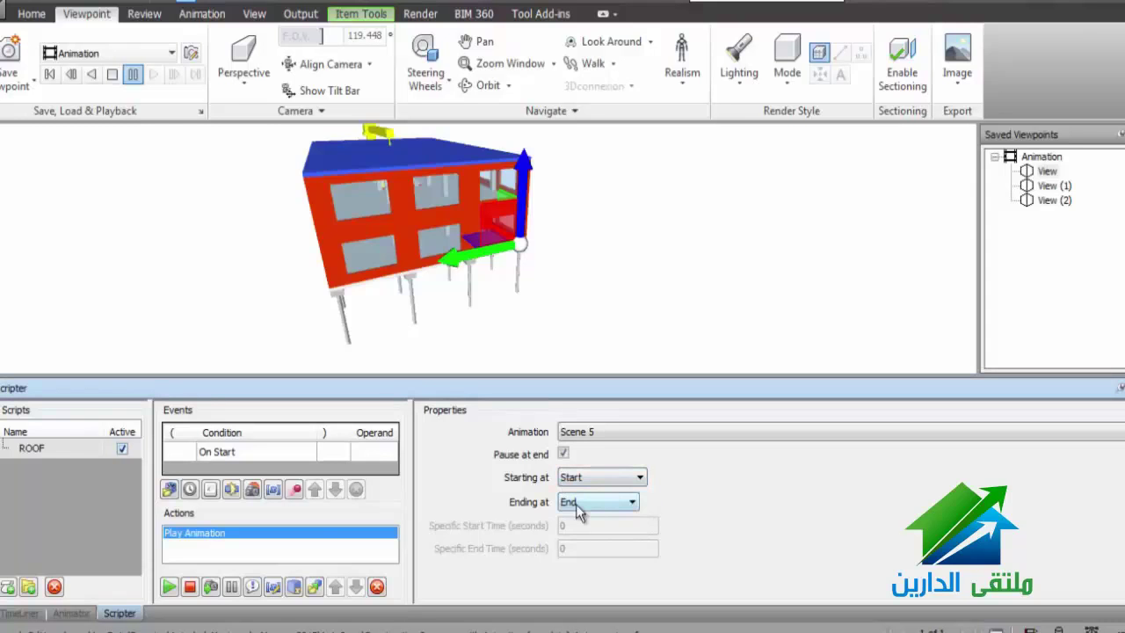
{"action": "left_click", "coordinate": [577, 506]}
{"action": "left_click", "coordinate": [576, 510]}
Test the roof animation by turning Enable Scripts on, then off again.
{"action": "left_click", "coordinate": [218, 16]}
{"action": "left_click", "coordinate": [251, 21]}
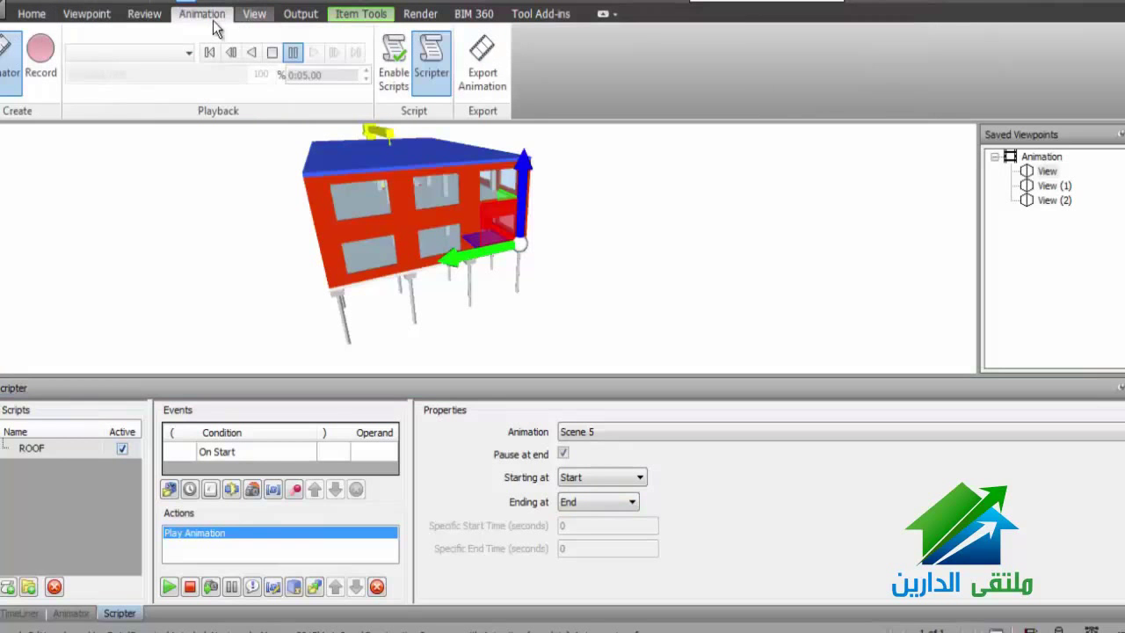
{"action": "left_click", "coordinate": [209, 18]}
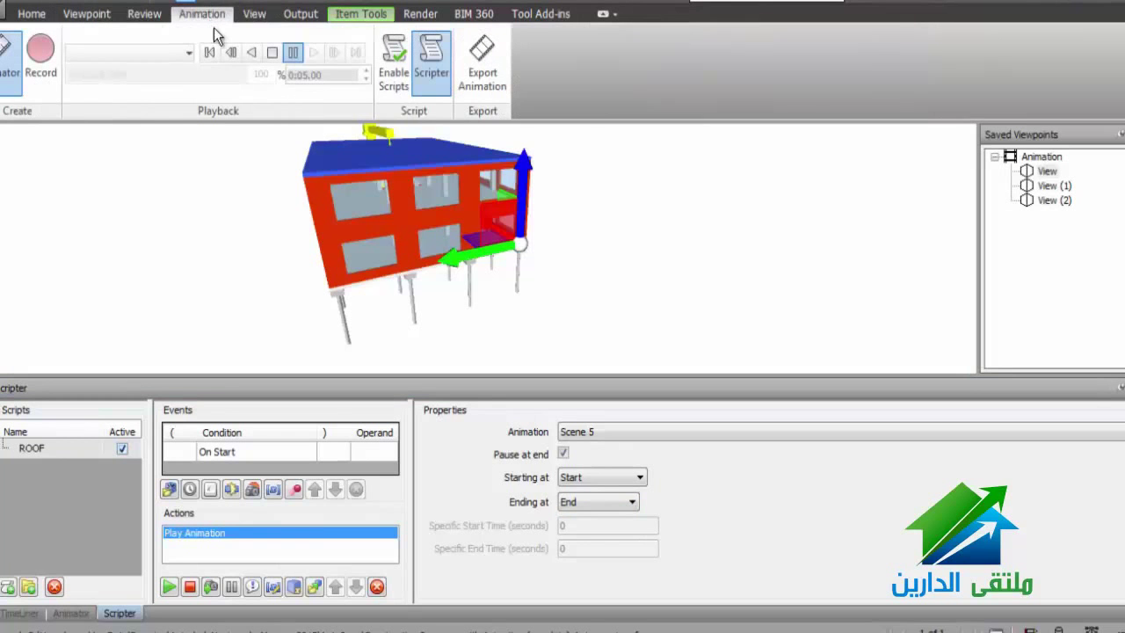
{"action": "left_click", "coordinate": [388, 83]}
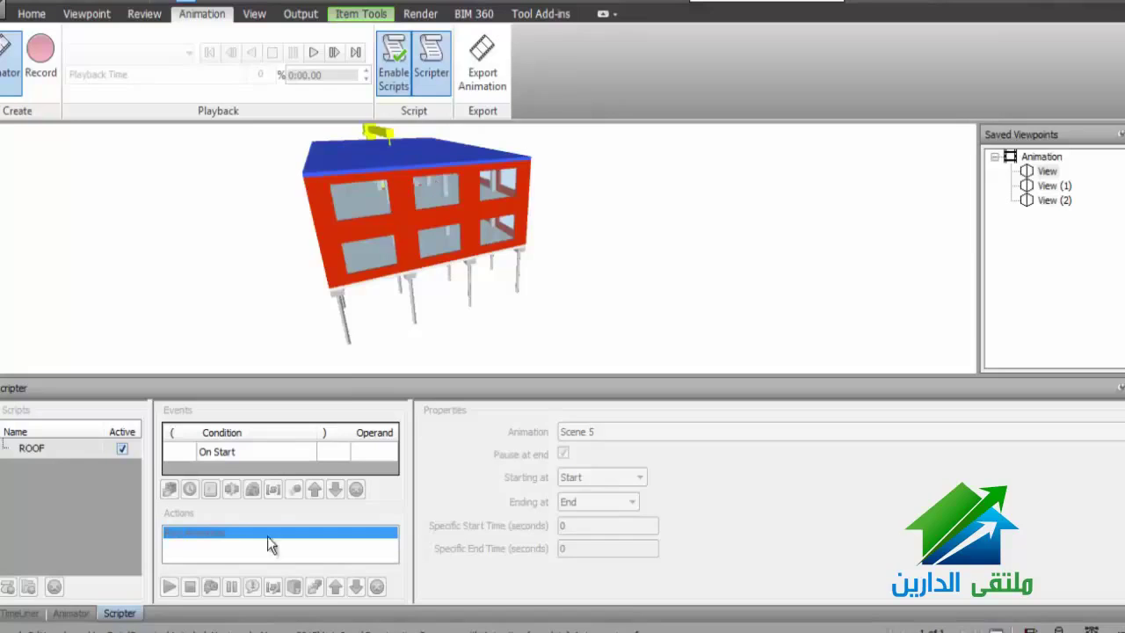
{"action": "left_click", "coordinate": [394, 64]}
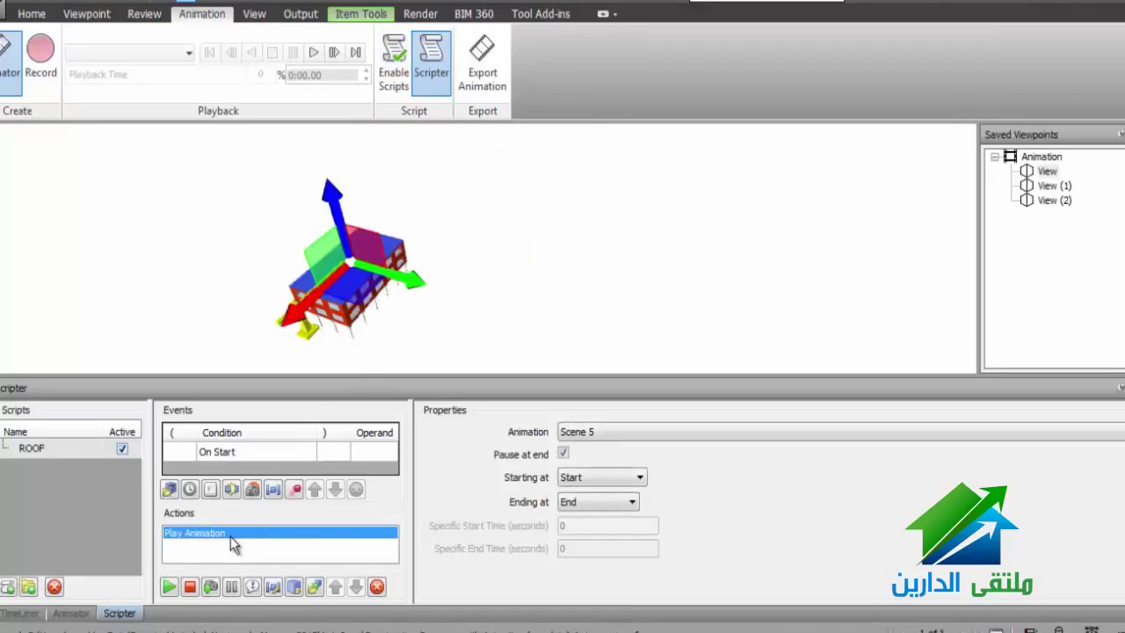
Switch the Play Animation target to Scene 4 and retest with scripts enabled.
{"action": "left_click", "coordinate": [630, 432]}
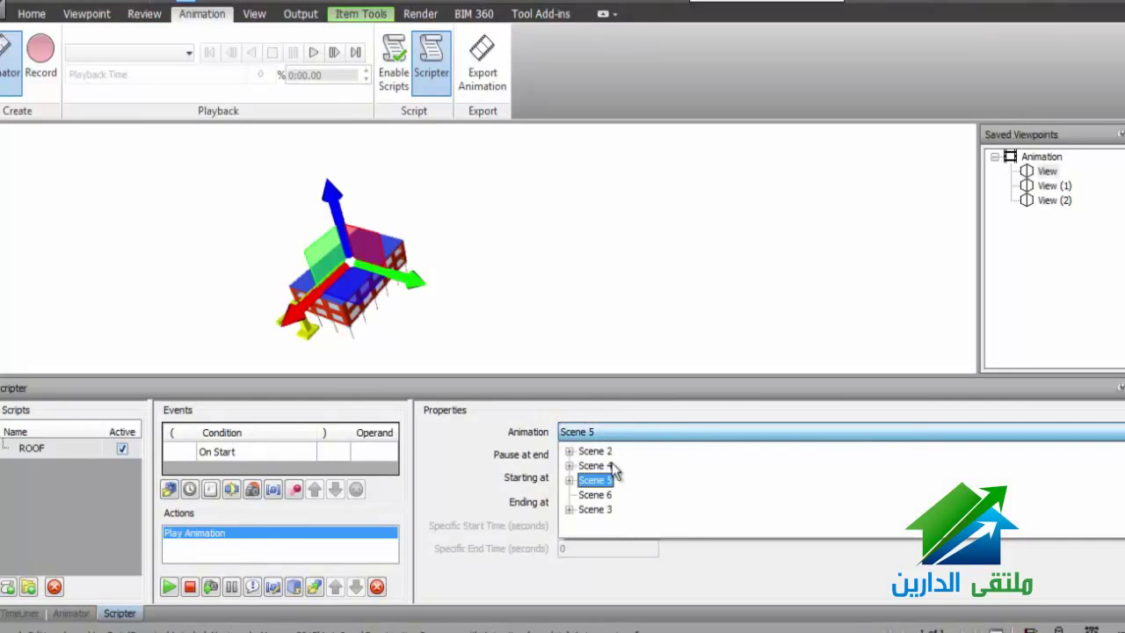
{"action": "left_click", "coordinate": [611, 465]}
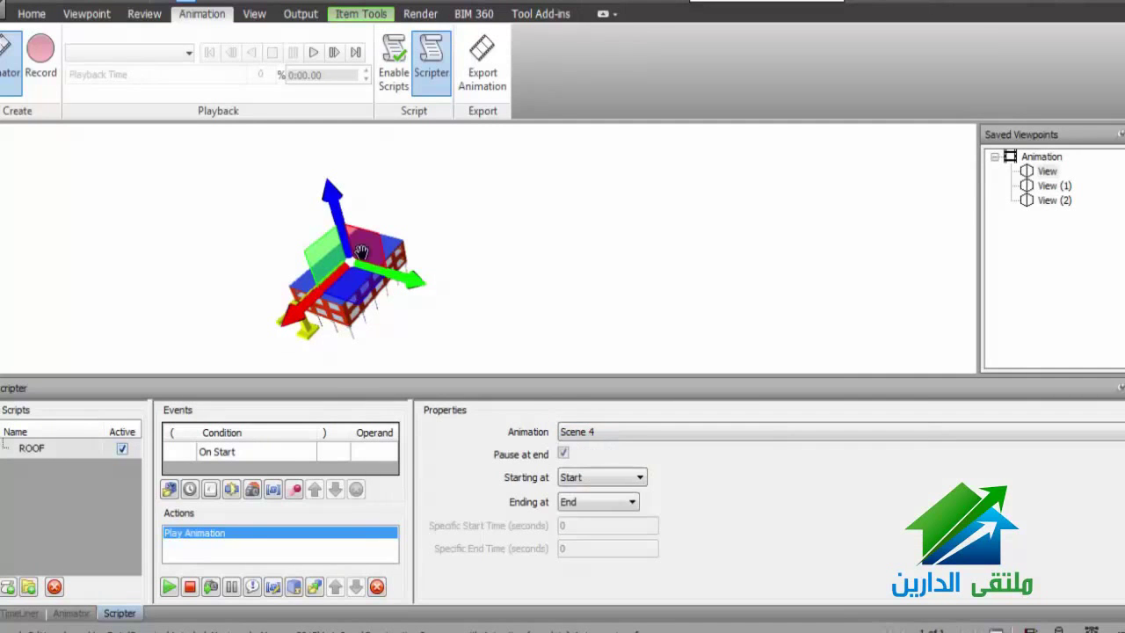
{"action": "left_click", "coordinate": [392, 70]}
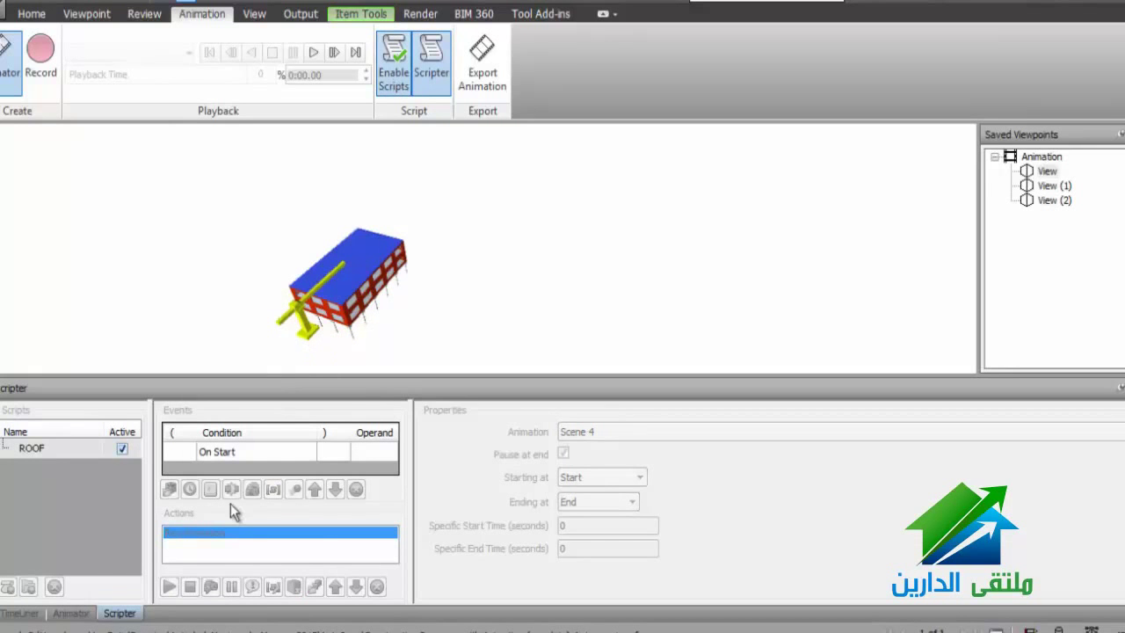
{"action": "left_click", "coordinate": [394, 70]}
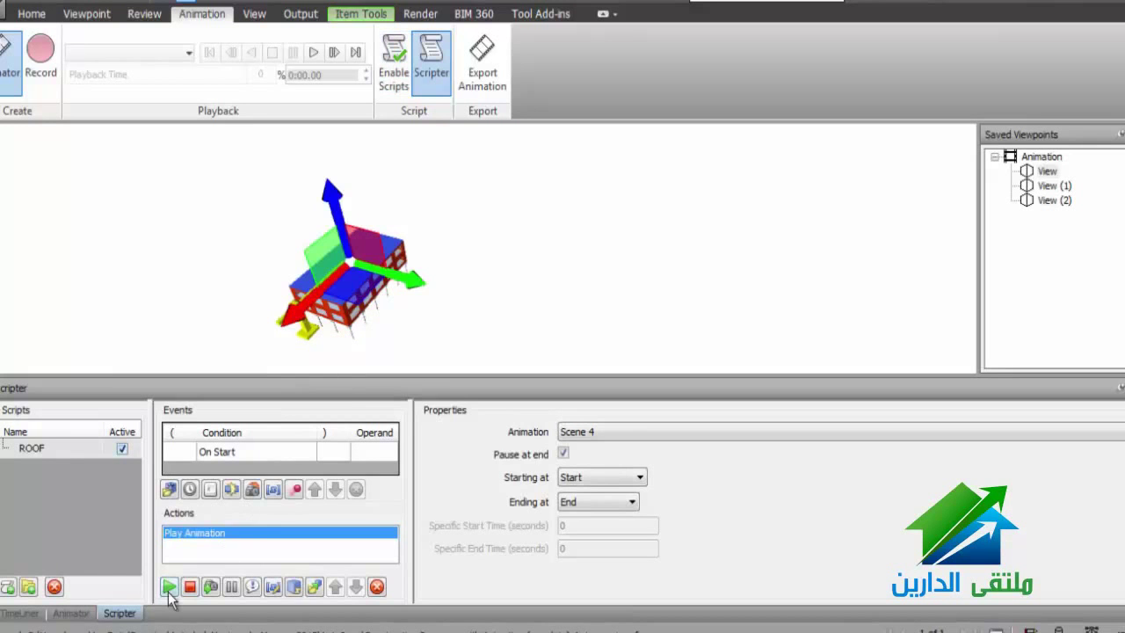
{"action": "right_click", "coordinate": [178, 556]}
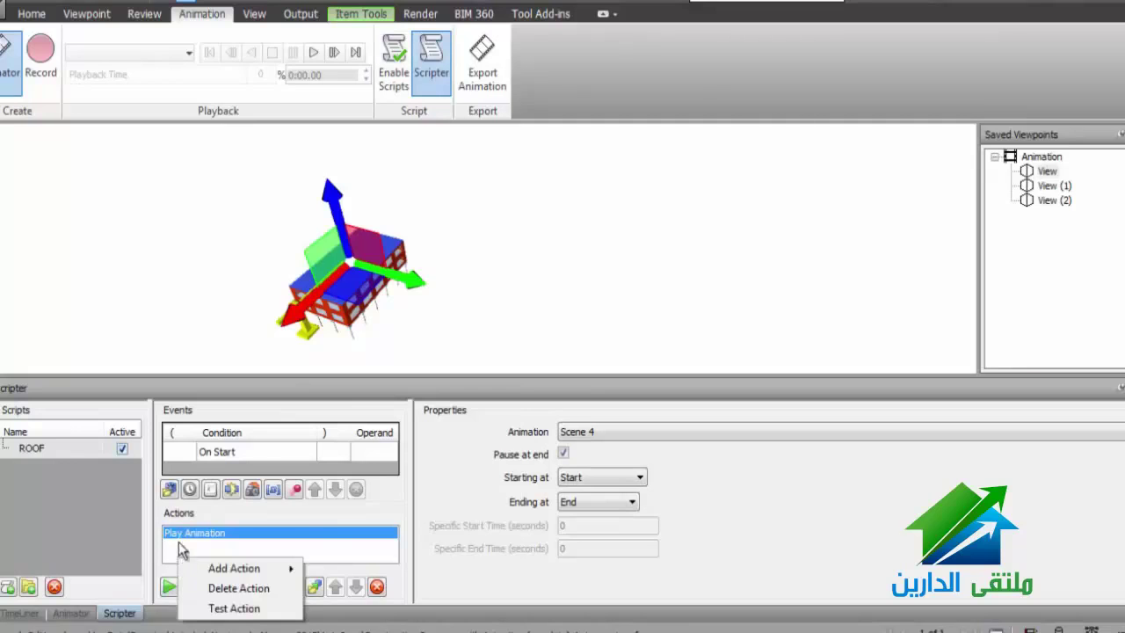
{"action": "left_click", "coordinate": [176, 553]}
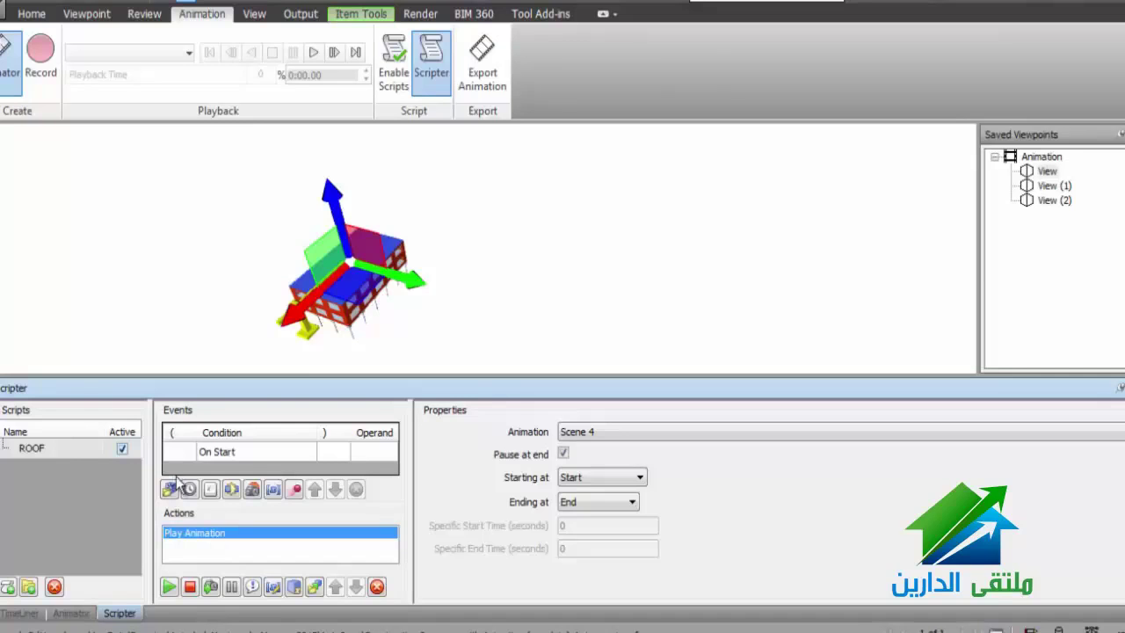
Add a second script named CRANE with an On Timer event.
{"action": "left_click", "coordinate": [37, 498]}
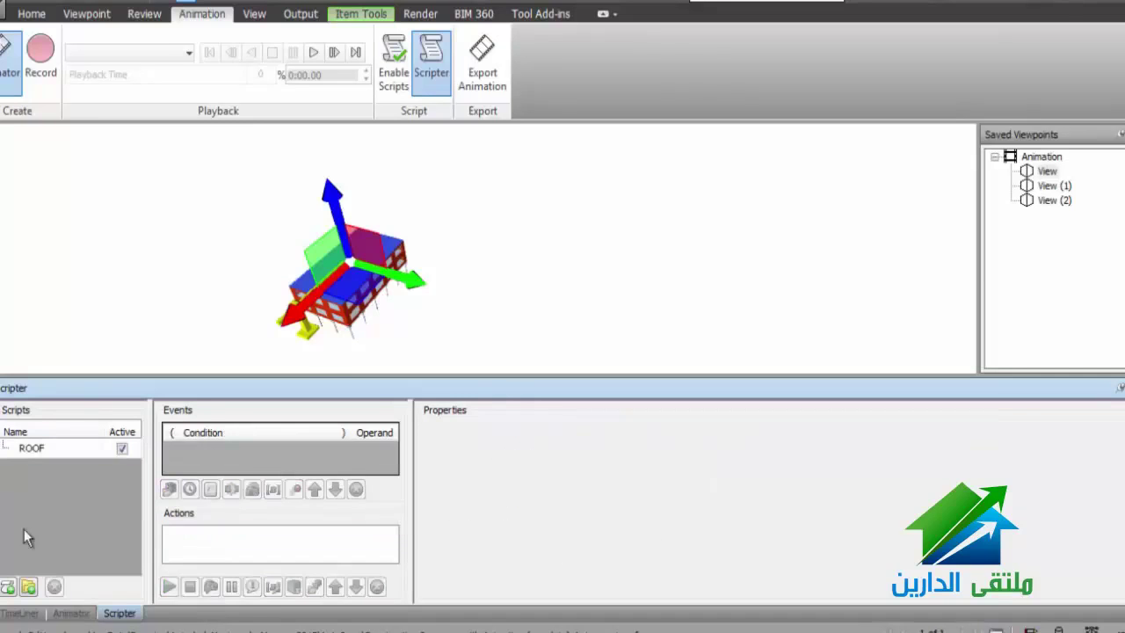
{"action": "left_click", "coordinate": [7, 586]}
{"action": "left_click", "coordinate": [111, 507]}
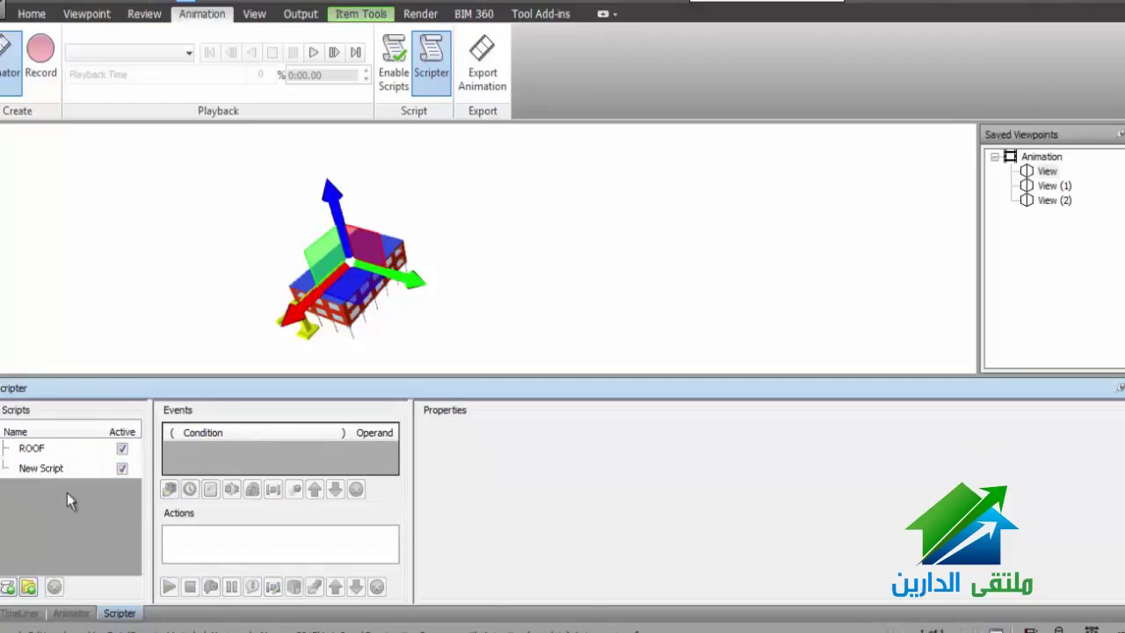
{"action": "left_click", "coordinate": [71, 470]}
{"action": "left_click", "coordinate": [71, 470]}
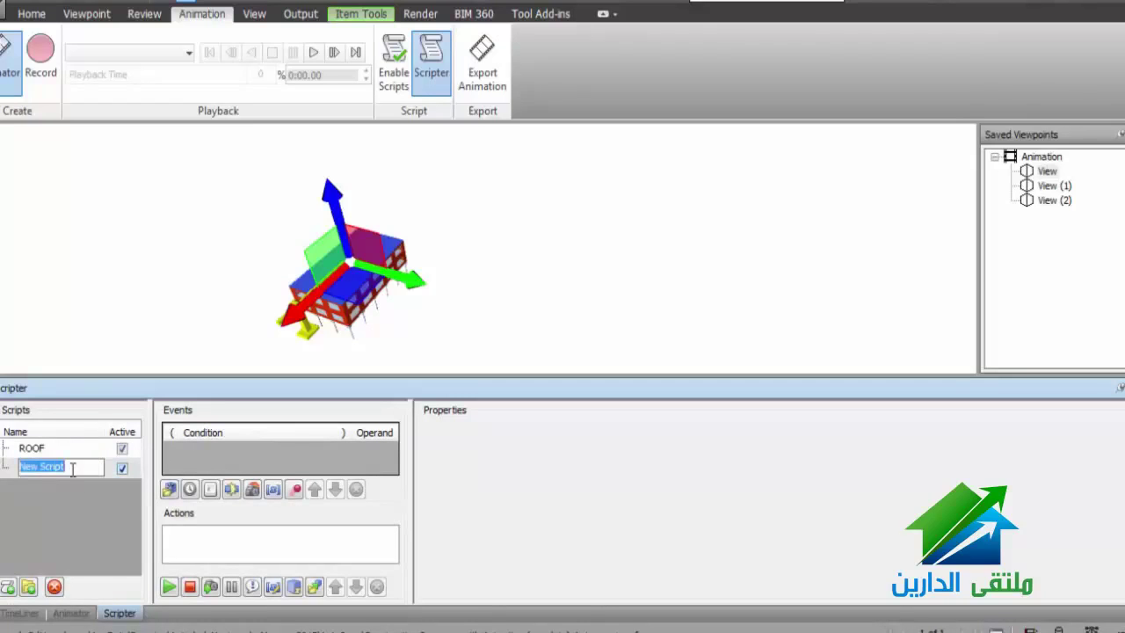
{"action": "type", "text": "CRANE"}
{"action": "key", "text": "Return"}
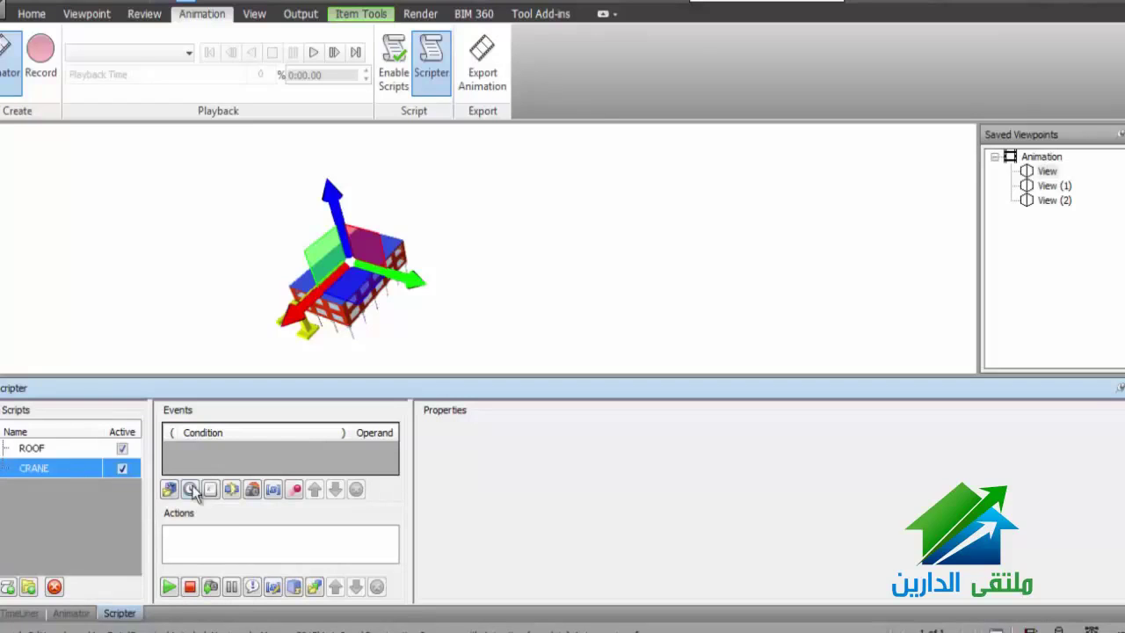
{"action": "left_click", "coordinate": [190, 488]}
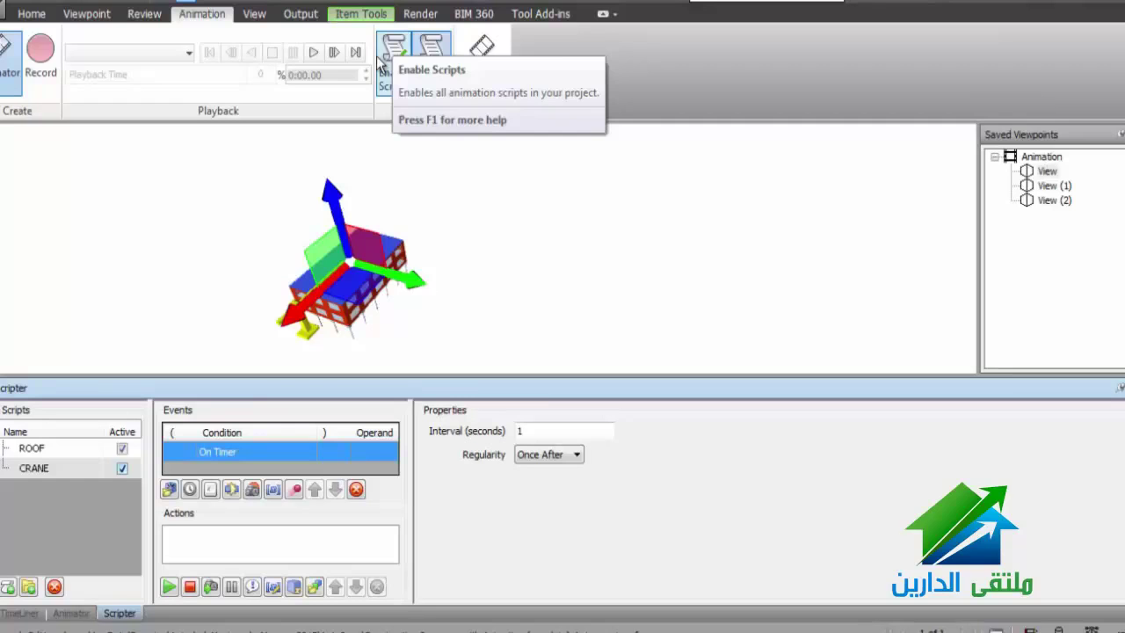
Set the CRANE timer interval to 2 seconds with Once After regularity.
{"action": "left_click_drag", "start_coordinate": [563, 430], "coordinate": [478, 430]}
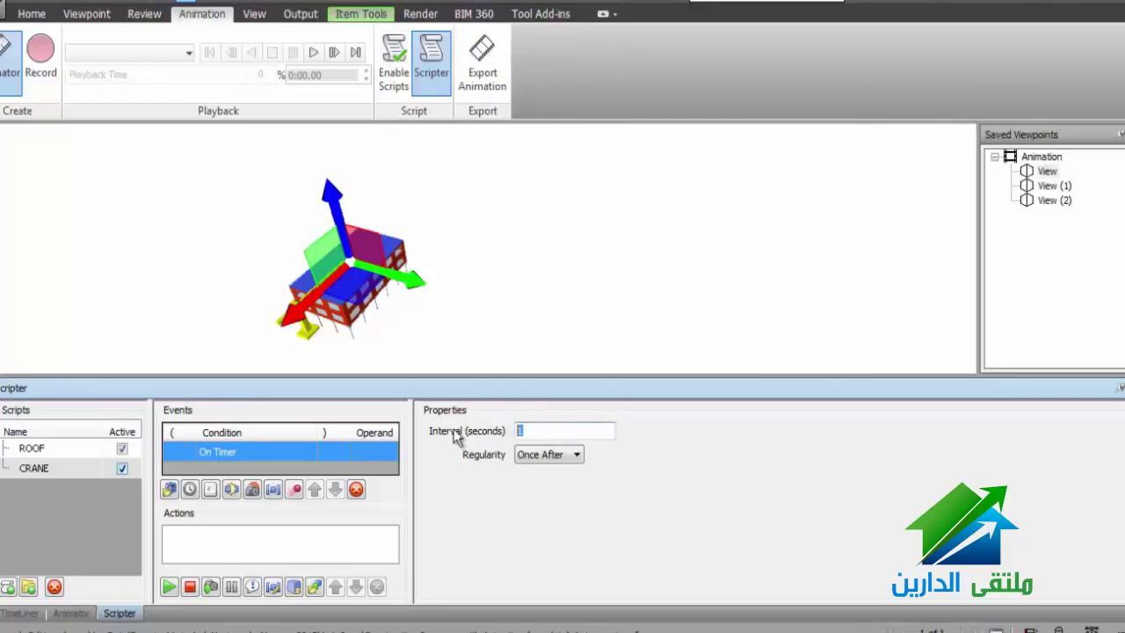
{"action": "type", "text": "2"}
{"action": "key", "text": "shift+Tab"}
{"action": "left_click", "coordinate": [560, 456]}
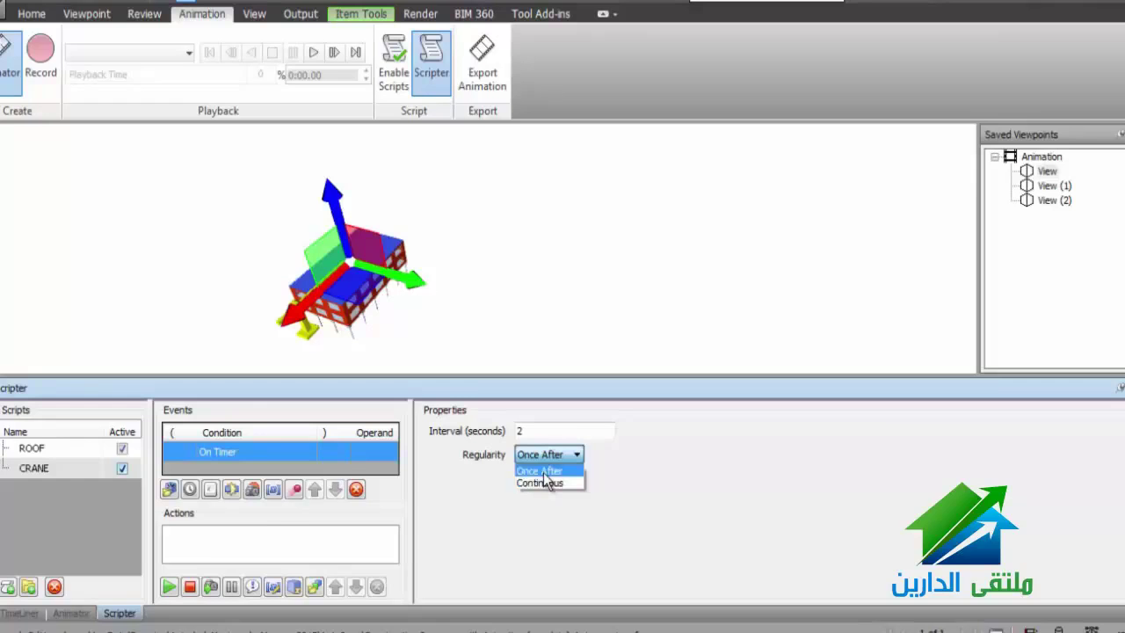
{"action": "left_click", "coordinate": [544, 473]}
Add a Play Animation action to CRANE that plays Scene 4.
{"action": "right_click", "coordinate": [195, 549]}
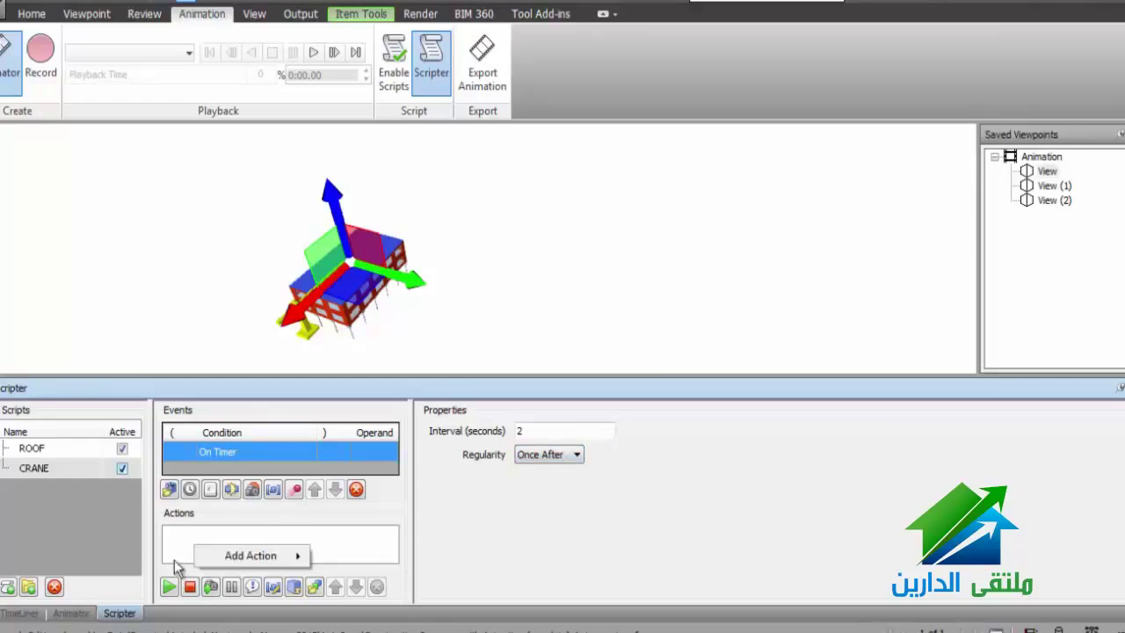
{"action": "left_click", "coordinate": [175, 573]}
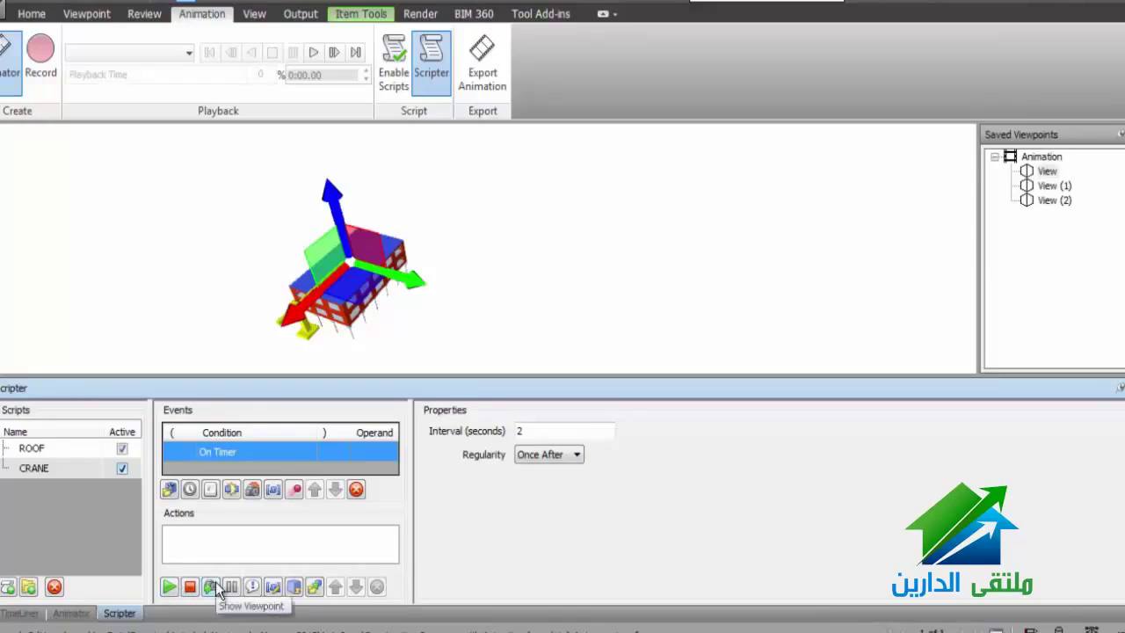
{"action": "left_click", "coordinate": [170, 587]}
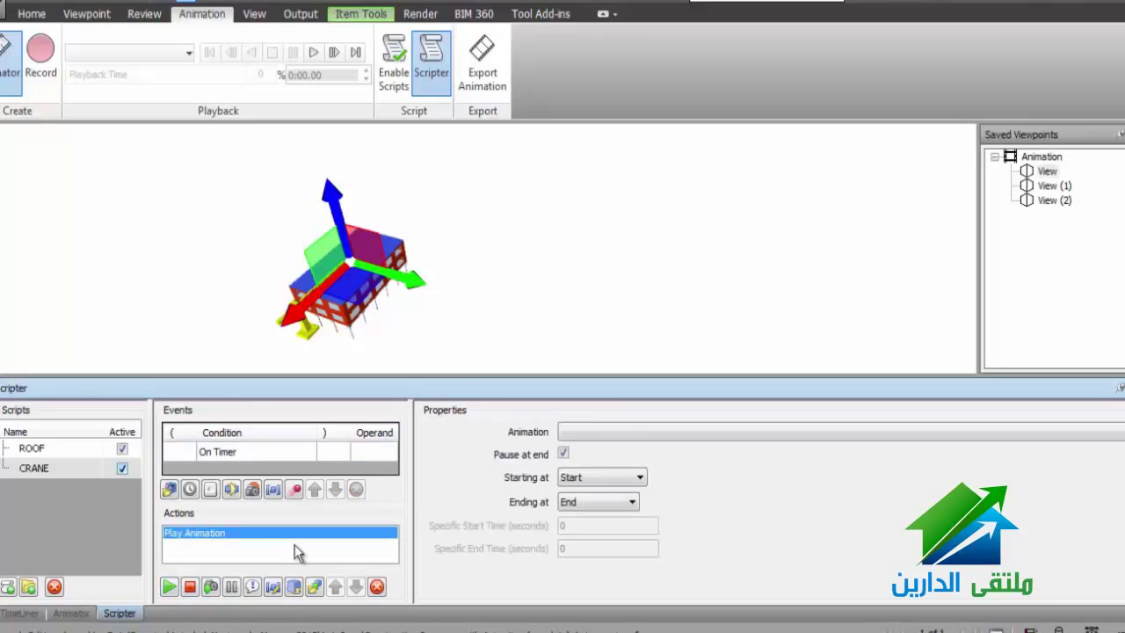
{"action": "left_click", "coordinate": [600, 434]}
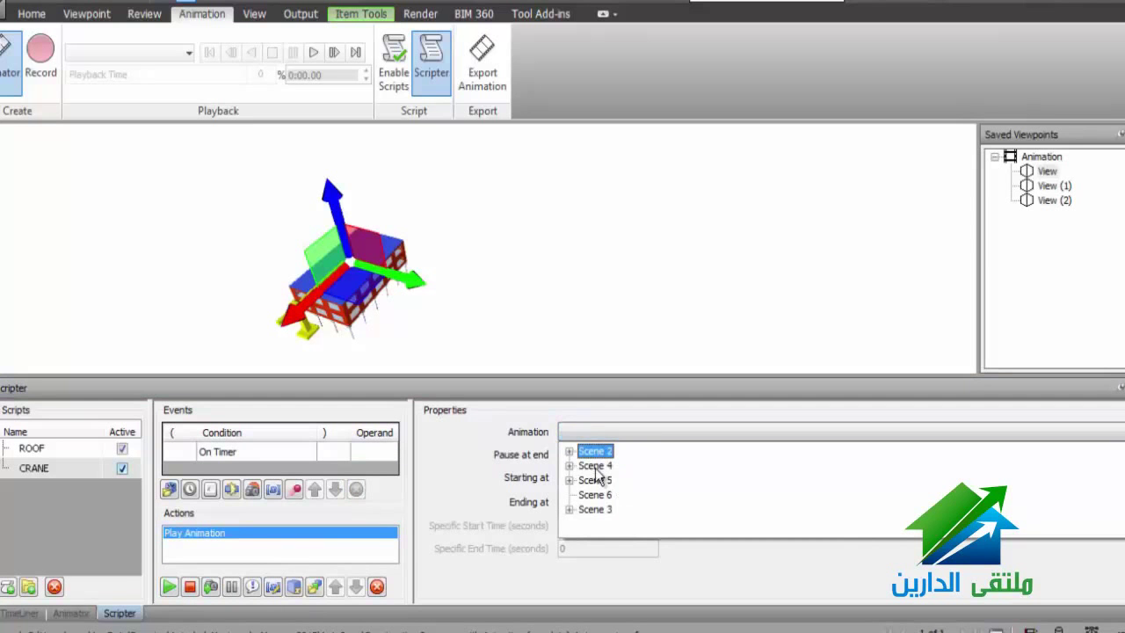
{"action": "left_click", "coordinate": [595, 465]}
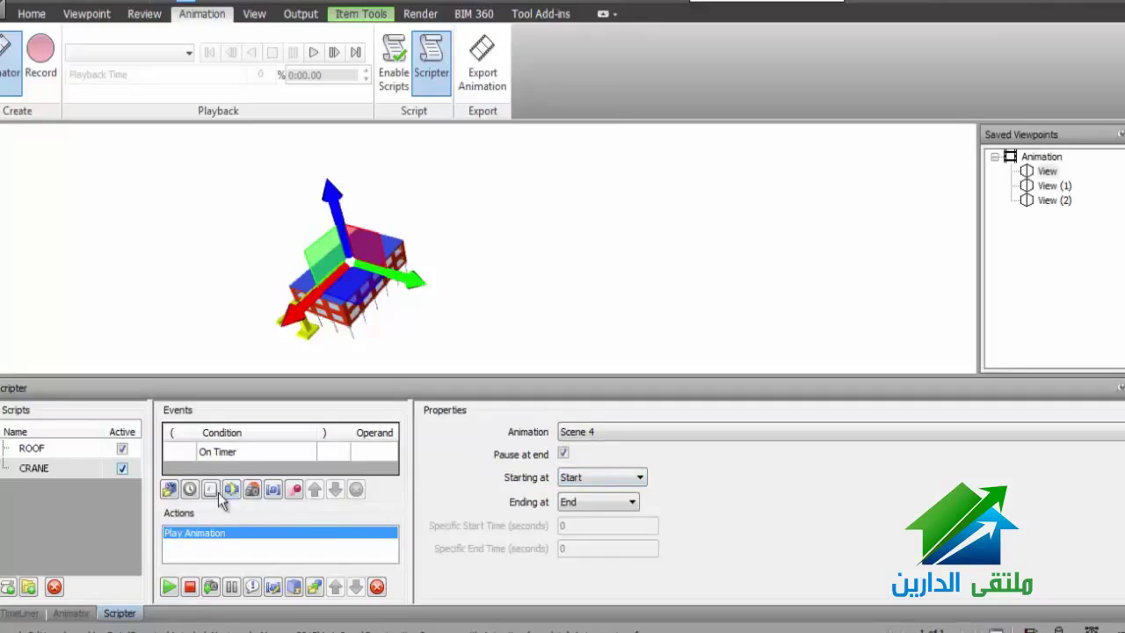
Test the crane timer by enabling scripts, then disable them again.
{"action": "left_click", "coordinate": [397, 71]}
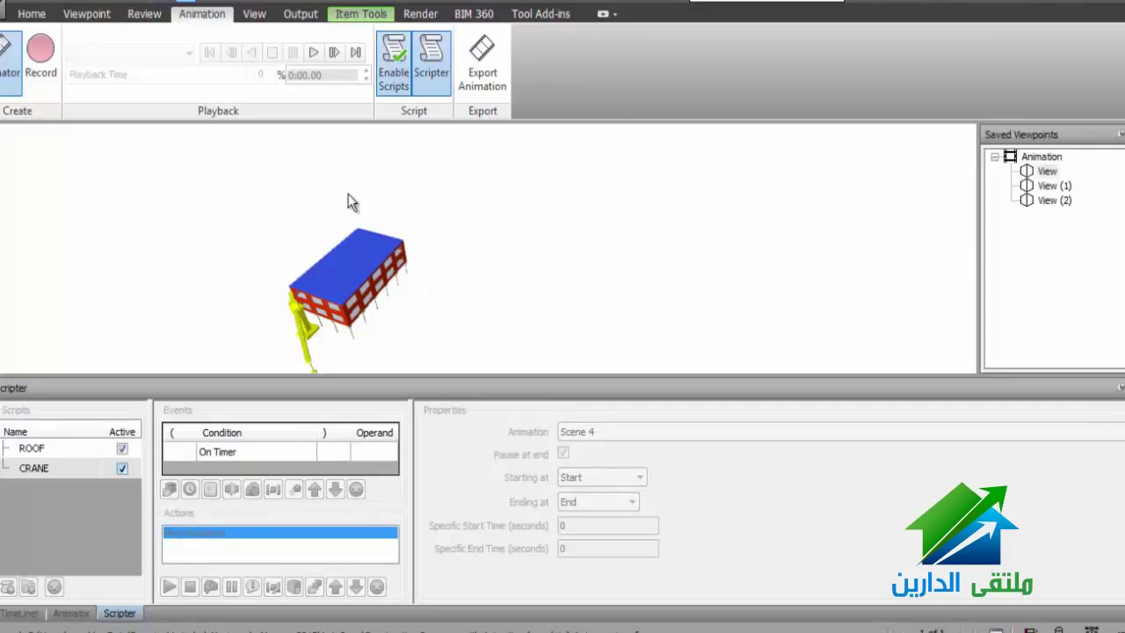
{"action": "left_click", "coordinate": [396, 84]}
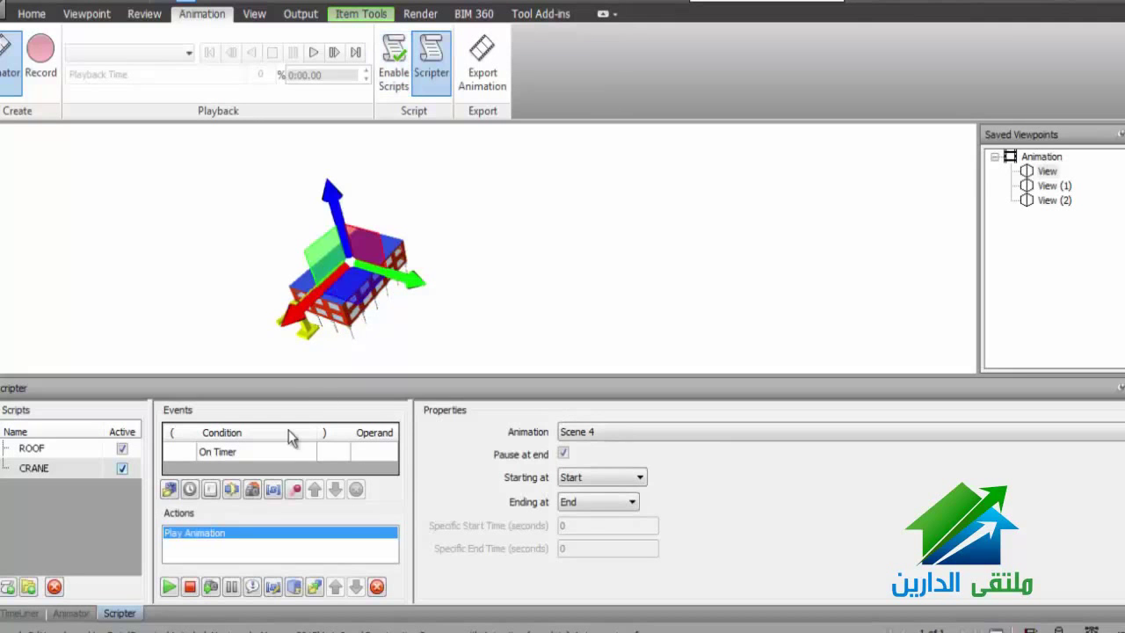
{"action": "left_click", "coordinate": [208, 455]}
{"action": "left_click", "coordinate": [387, 74]}
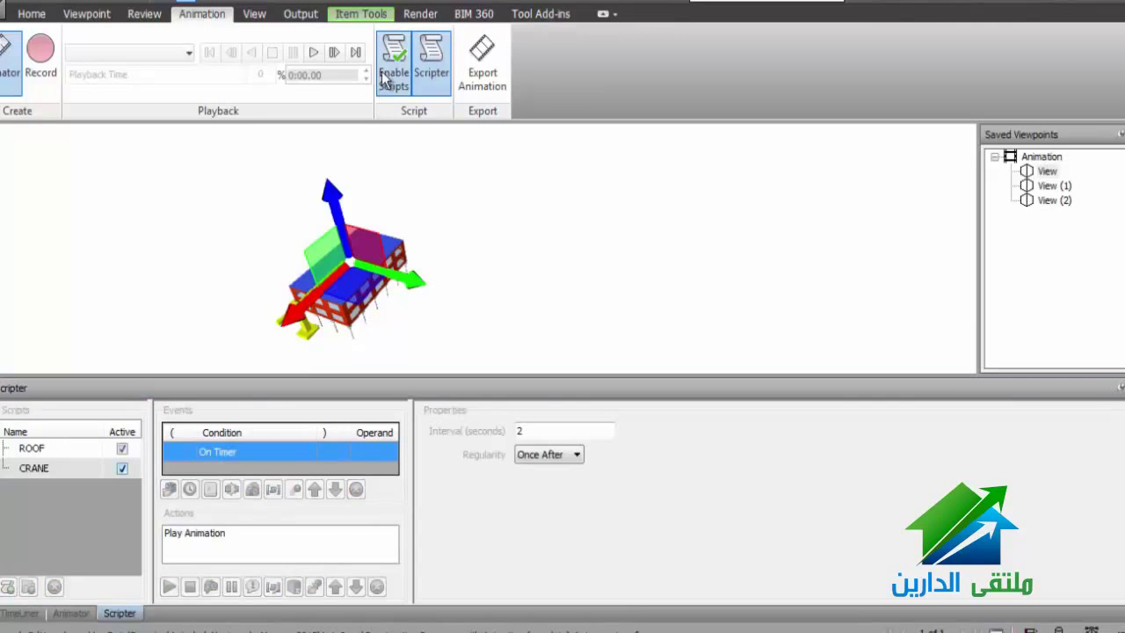
{"action": "left_click", "coordinate": [387, 75]}
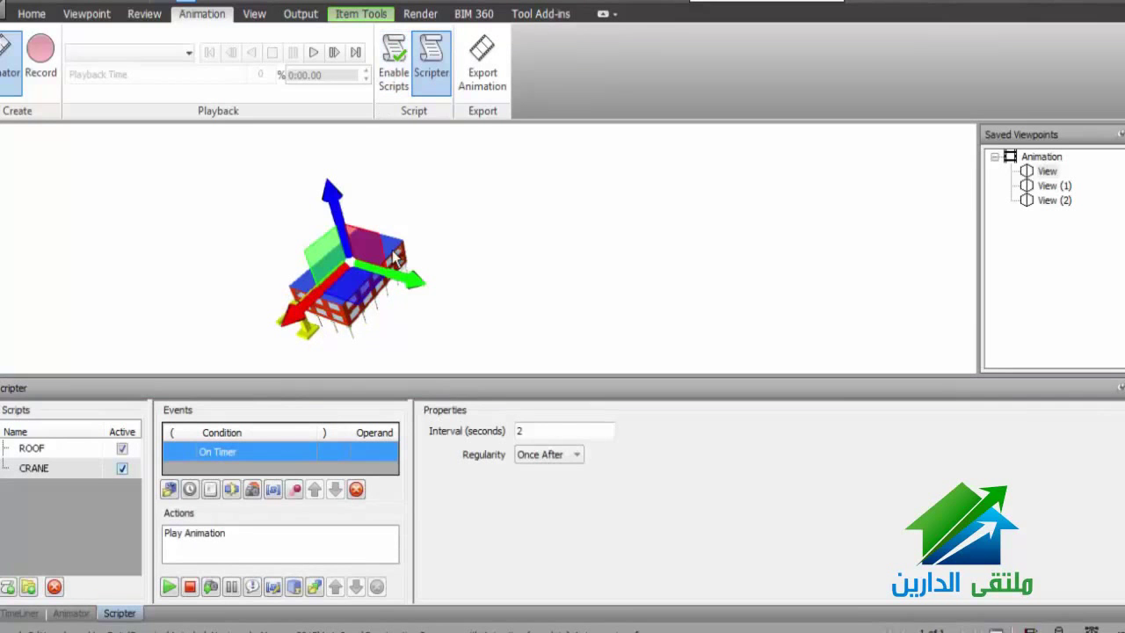
Change the CRANE interval to 5 seconds, deactivate ROOF, and retest the scripts.
{"action": "left_click_drag", "start_coordinate": [532, 429], "coordinate": [492, 434]}
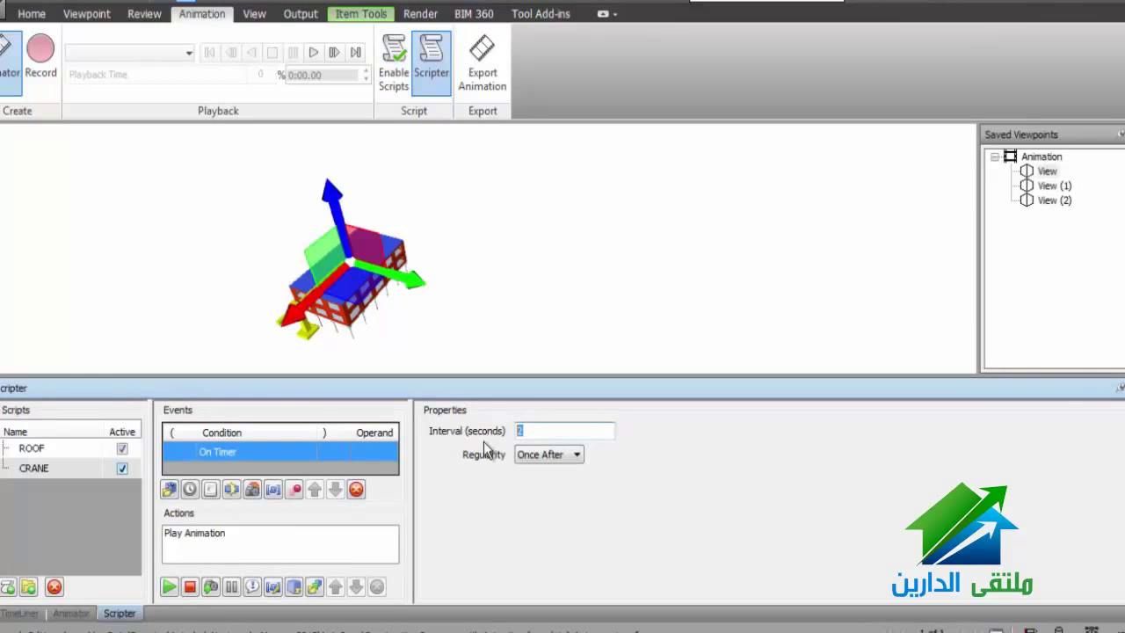
{"action": "type", "text": "5"}
{"action": "left_click", "coordinate": [121, 447]}
{"action": "left_click", "coordinate": [120, 448]}
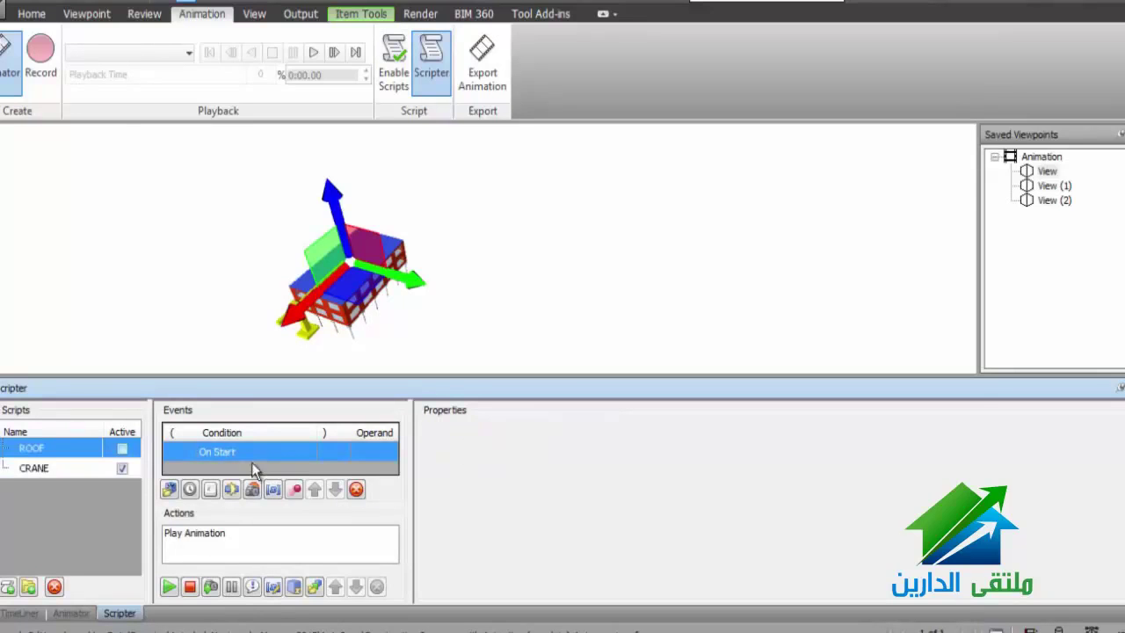
{"action": "left_click", "coordinate": [391, 77]}
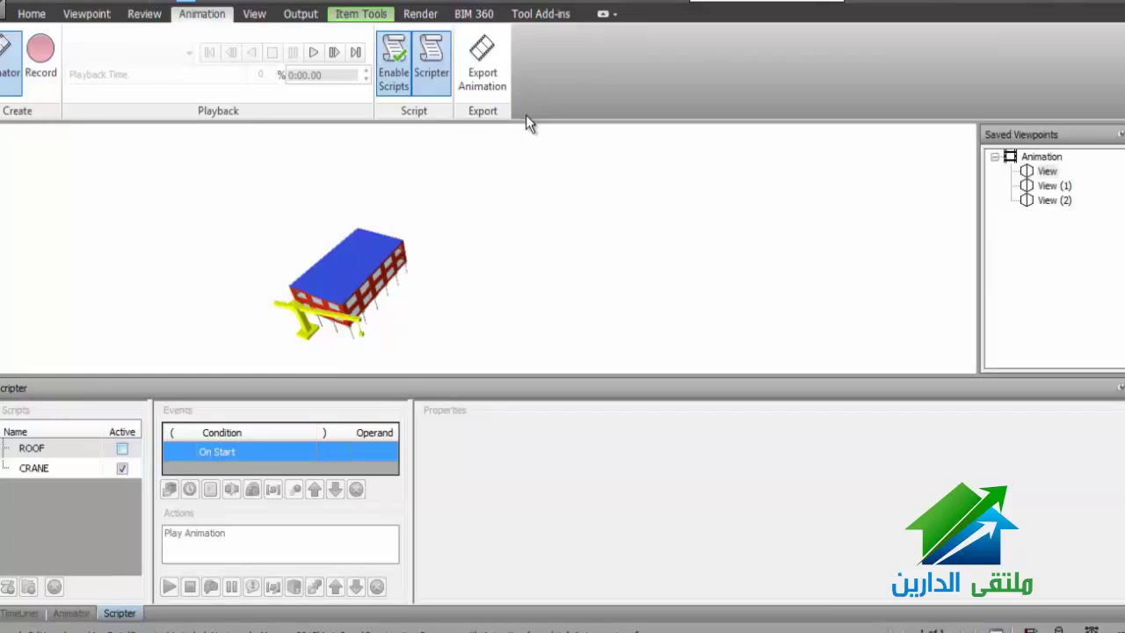
{"action": "left_click", "coordinate": [400, 83]}
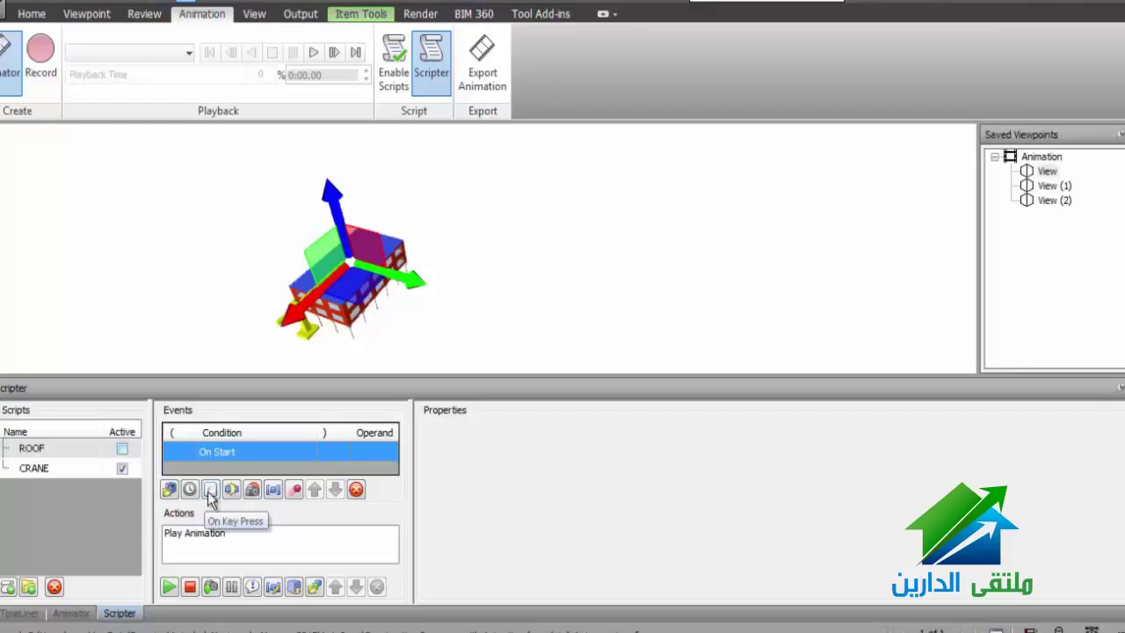
Add a third script keeping the name New Script, and deactivate CRANE.
{"action": "left_click", "coordinate": [7, 587]}
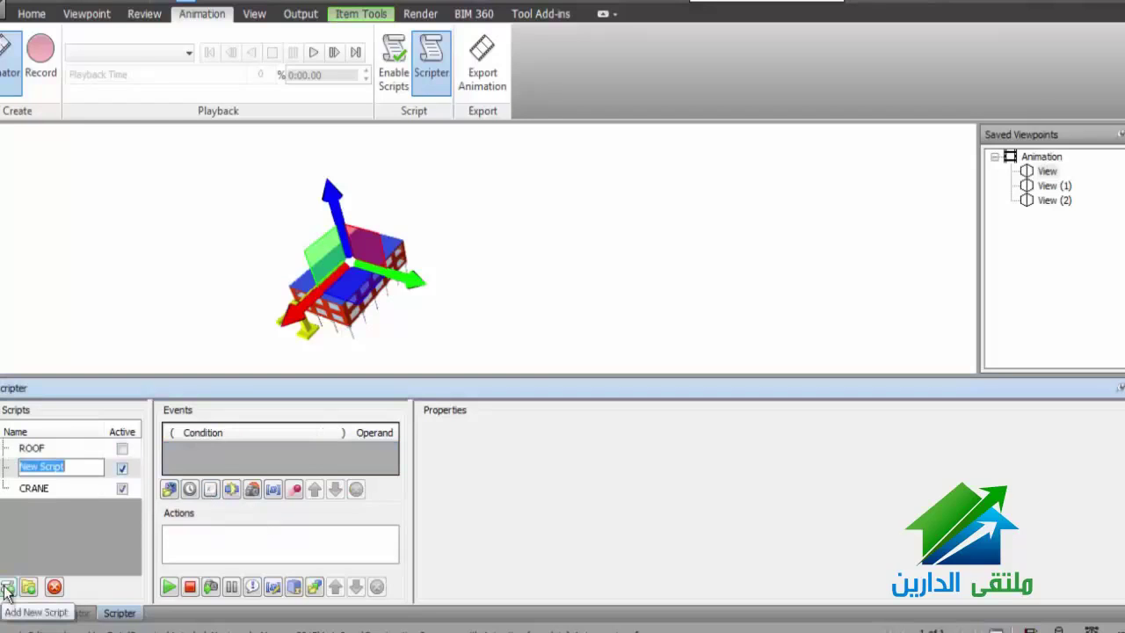
{"action": "left_click", "coordinate": [104, 470]}
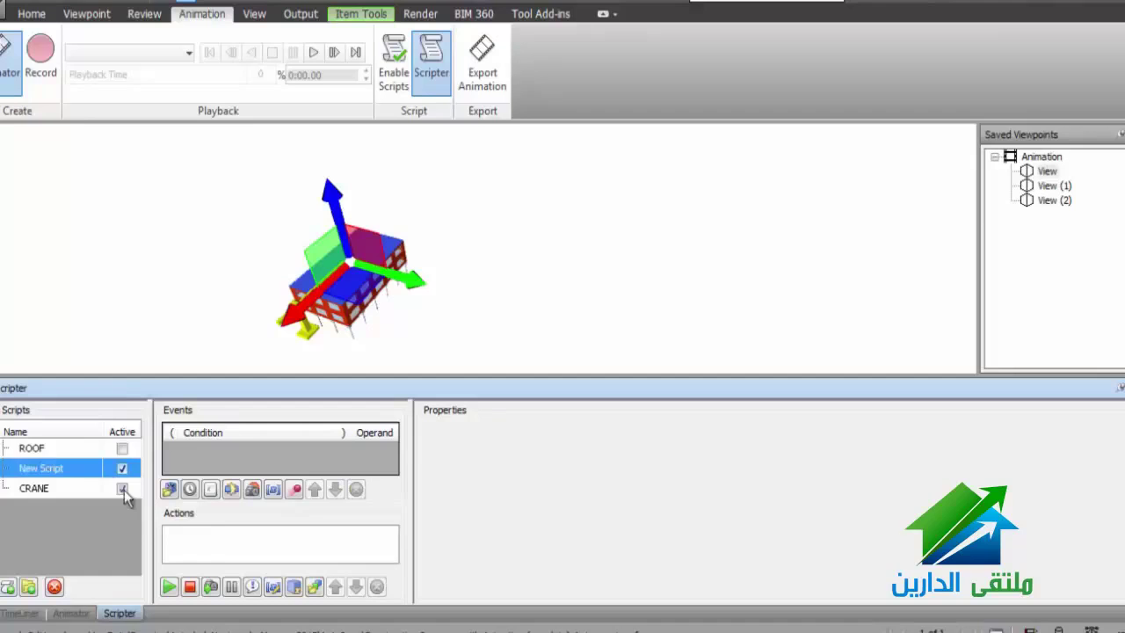
{"action": "left_click", "coordinate": [124, 489]}
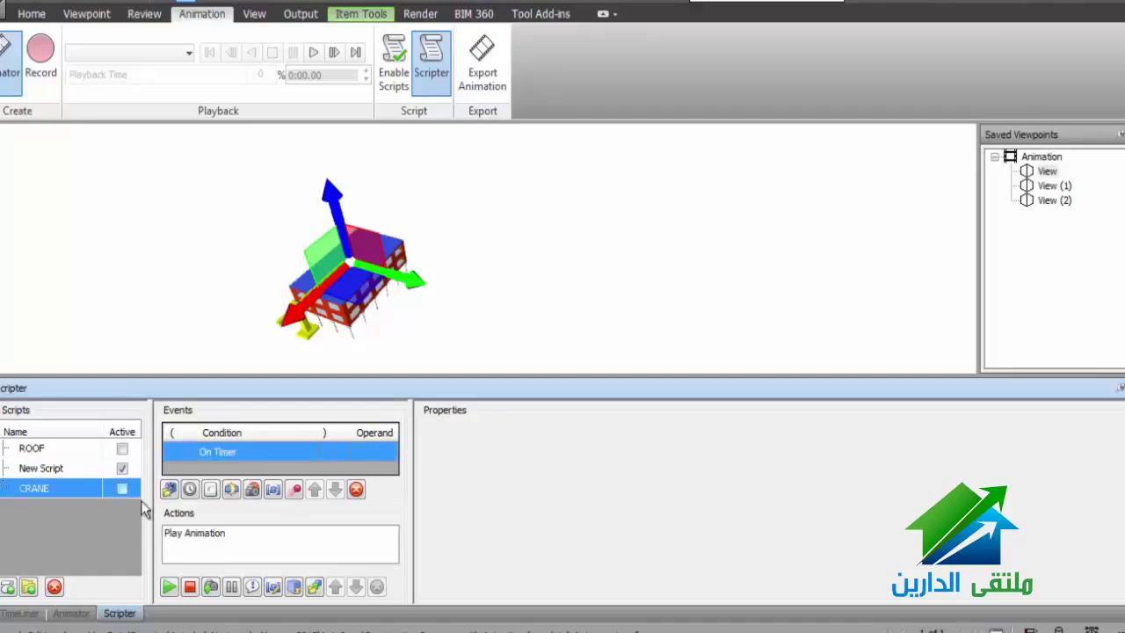
{"action": "left_click", "coordinate": [212, 490]}
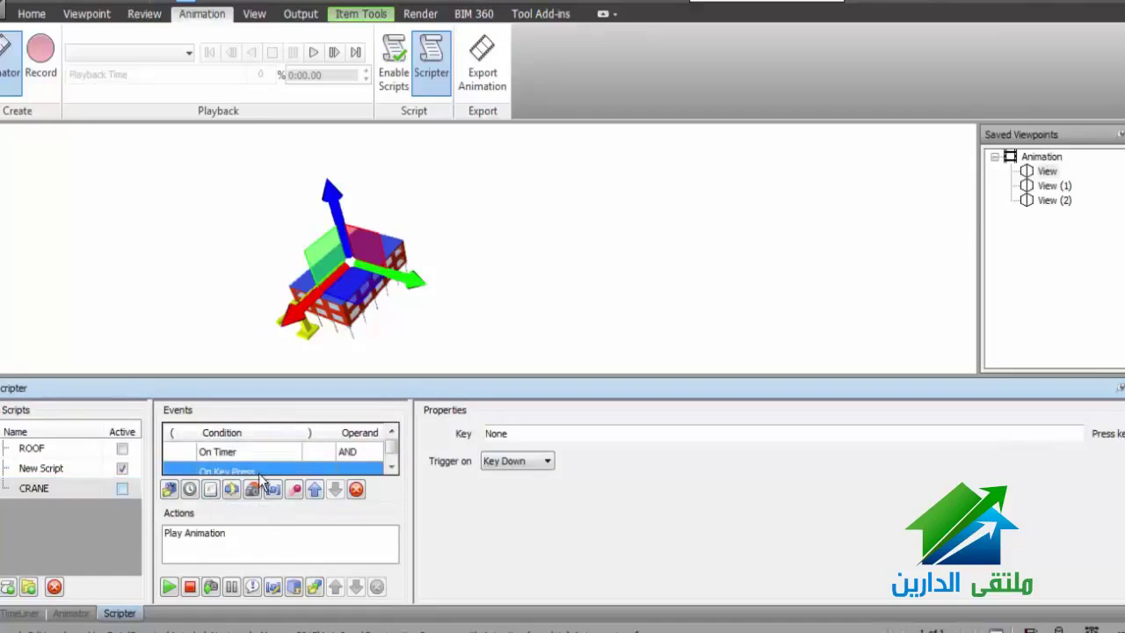
{"action": "left_click", "coordinate": [81, 491]}
{"action": "left_click", "coordinate": [243, 451]}
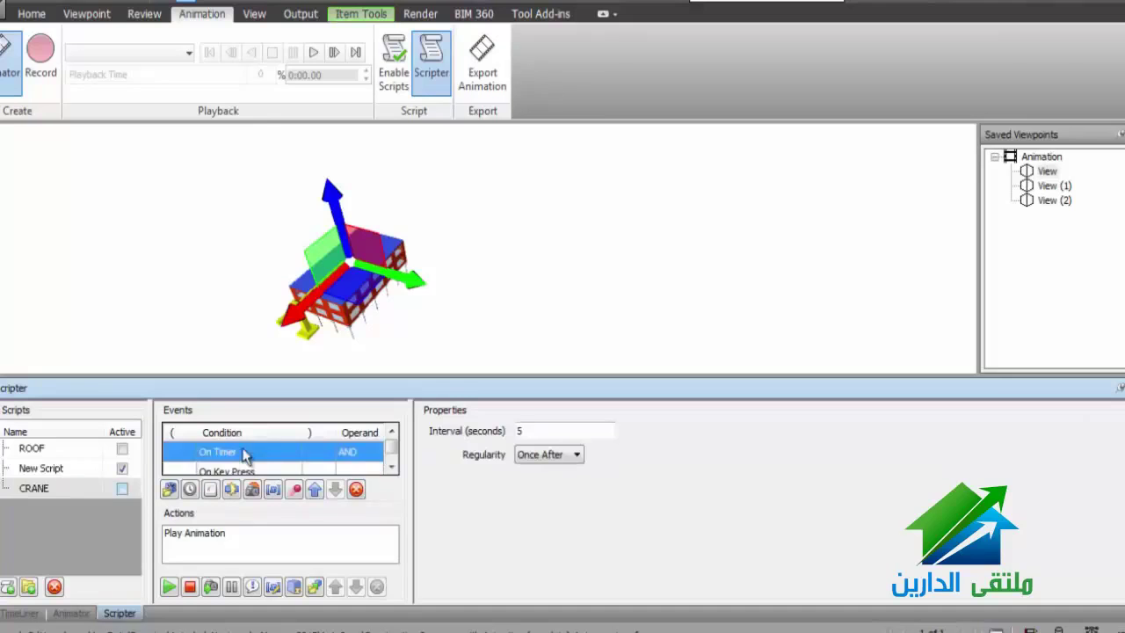
{"action": "left_click", "coordinate": [80, 472]}
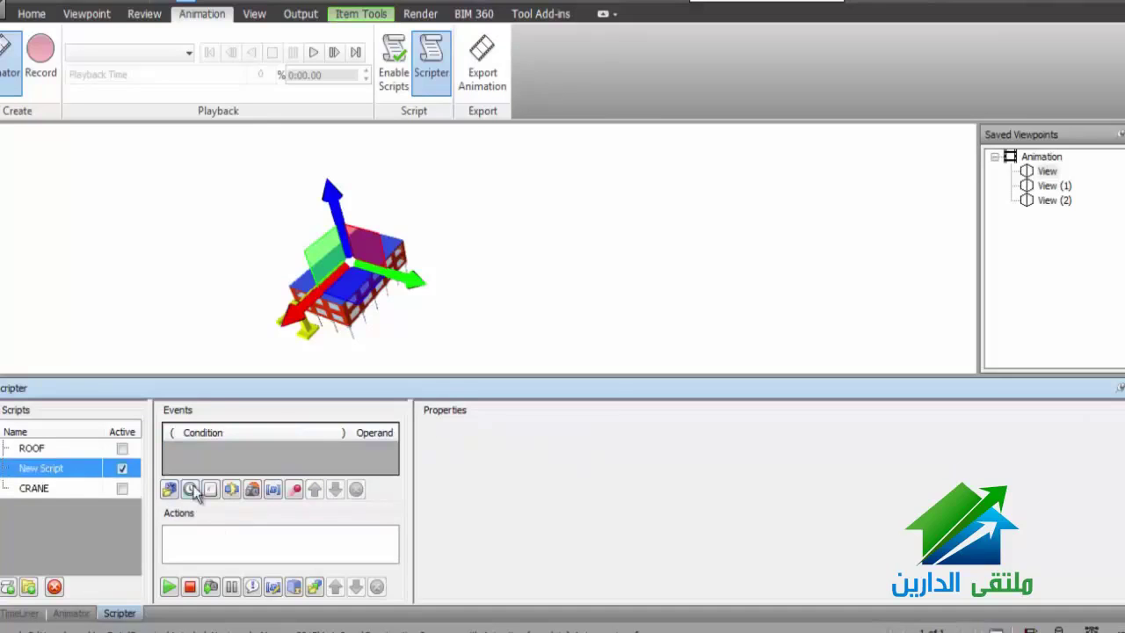
Give New Script an On Key Press event triggered by the D key.
{"action": "left_click", "coordinate": [207, 493]}
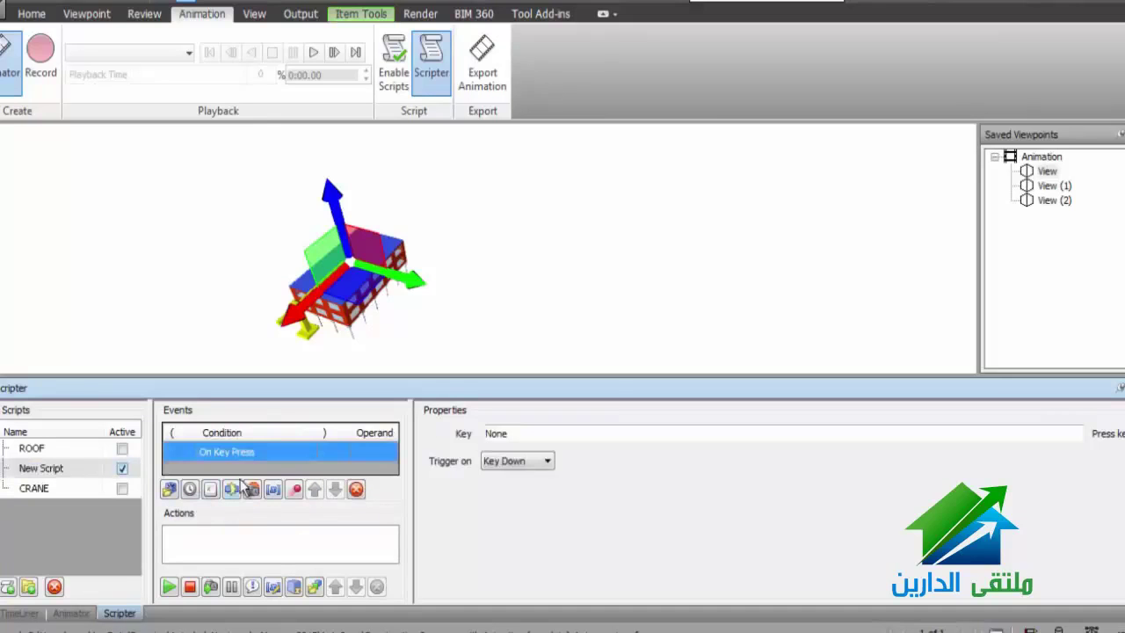
{"action": "left_click", "coordinate": [534, 433]}
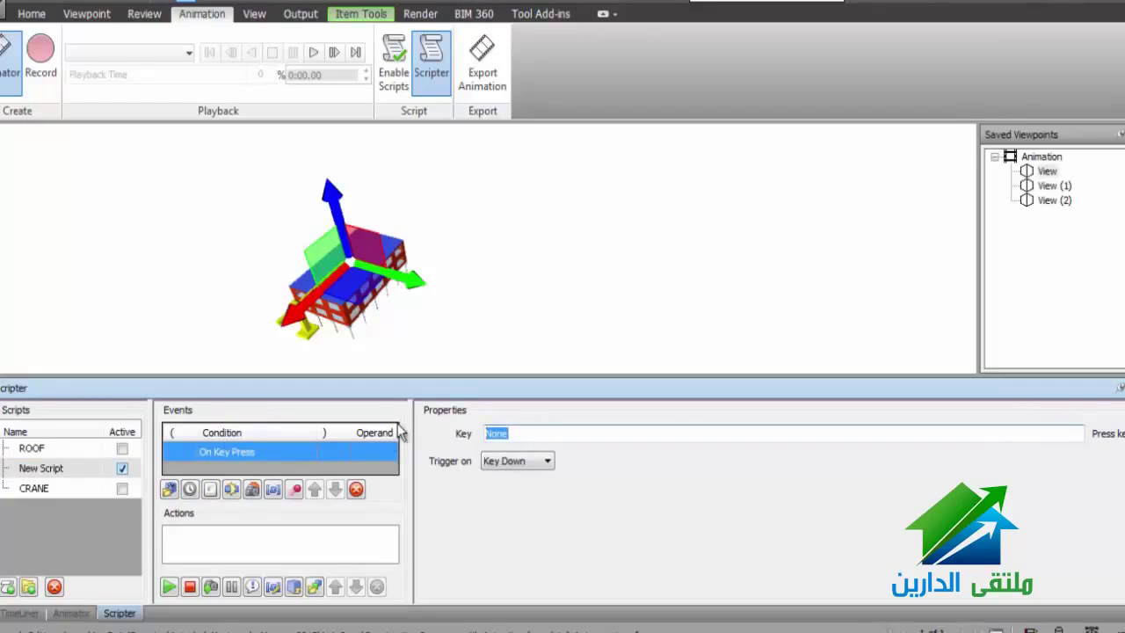
{"action": "key", "text": "d"}
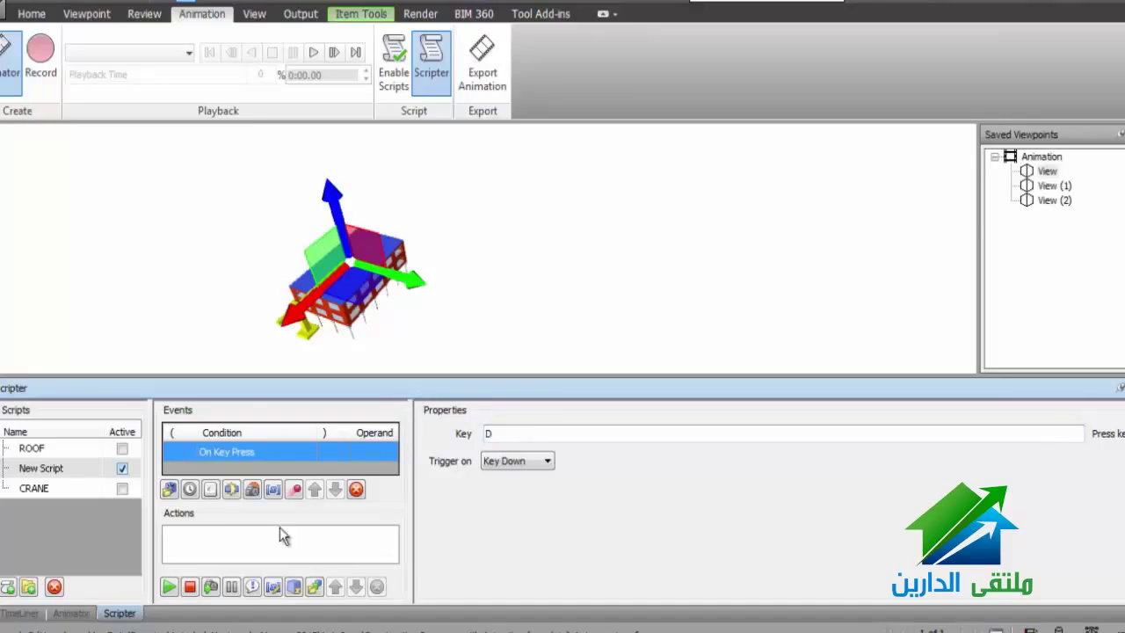
Add a Play Animation action for Scene 4 to New Script and enable scripts.
{"action": "left_click", "coordinate": [169, 586]}
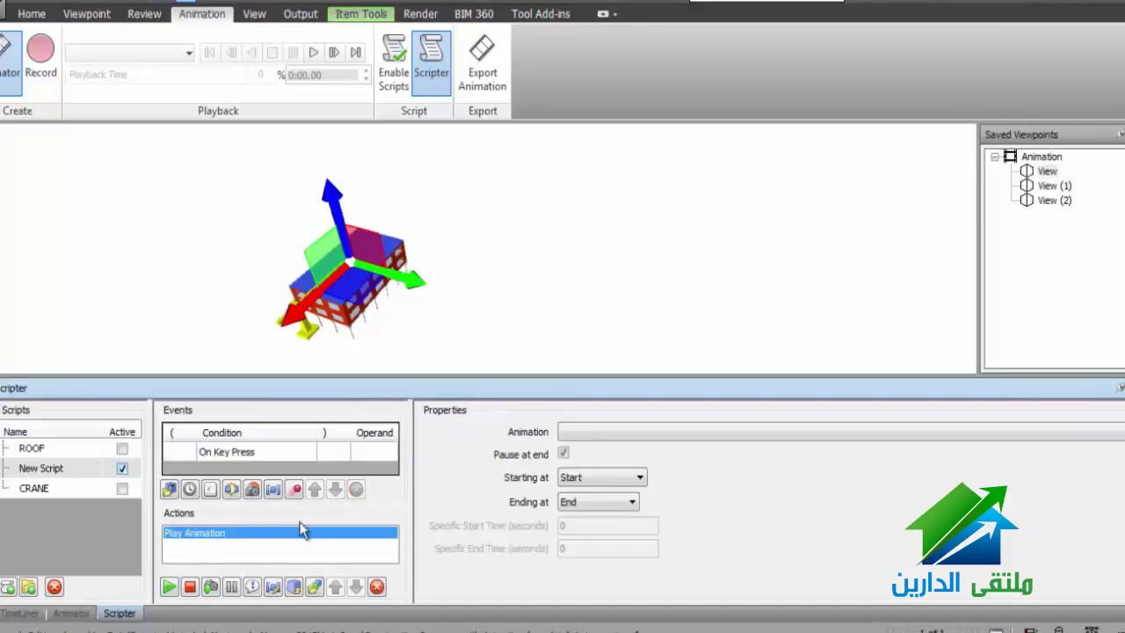
{"action": "left_click", "coordinate": [591, 434]}
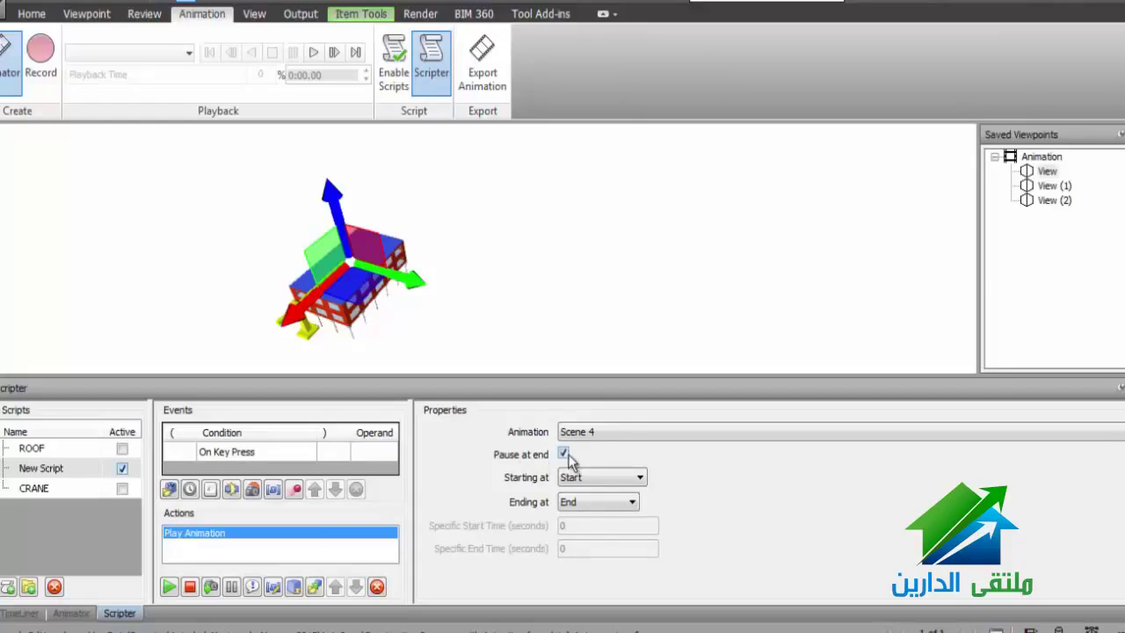
{"action": "left_click", "coordinate": [392, 69]}
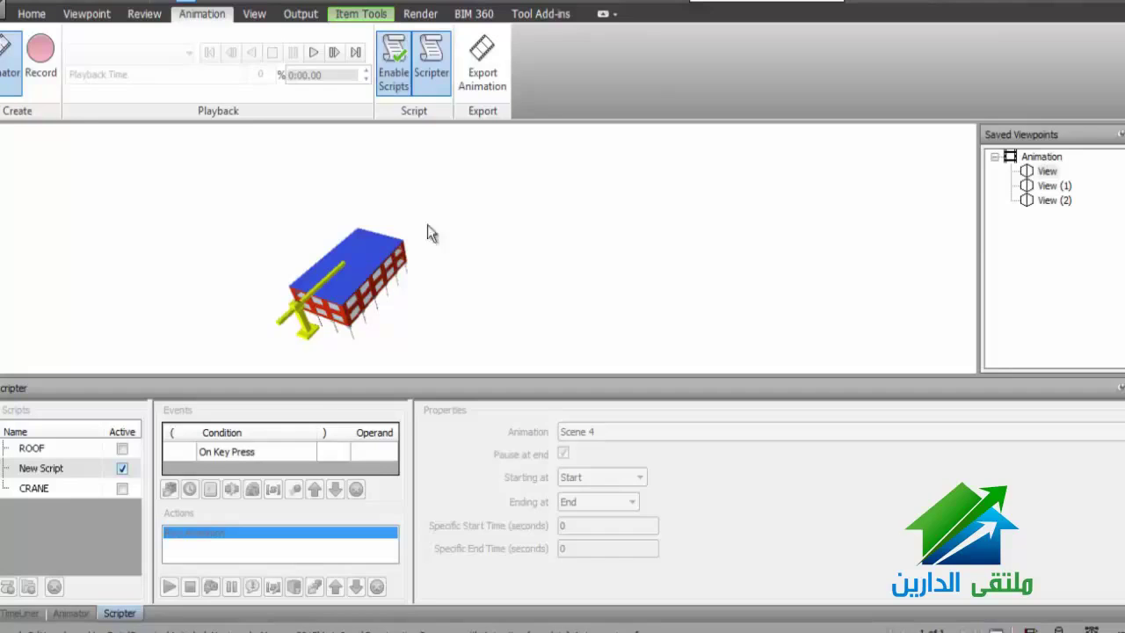
Review the On Key Press and Play Animation settings, retest the crane by key press, then disable scripts.
{"action": "left_click", "coordinate": [393, 61]}
{"action": "left_click", "coordinate": [262, 452]}
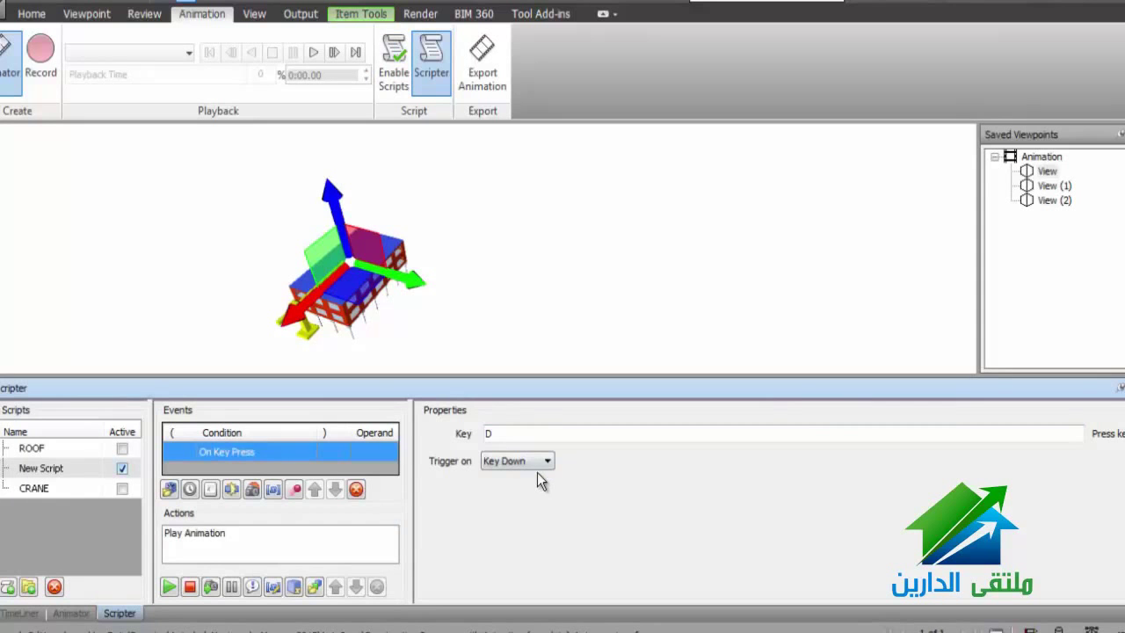
{"action": "left_click", "coordinate": [206, 533]}
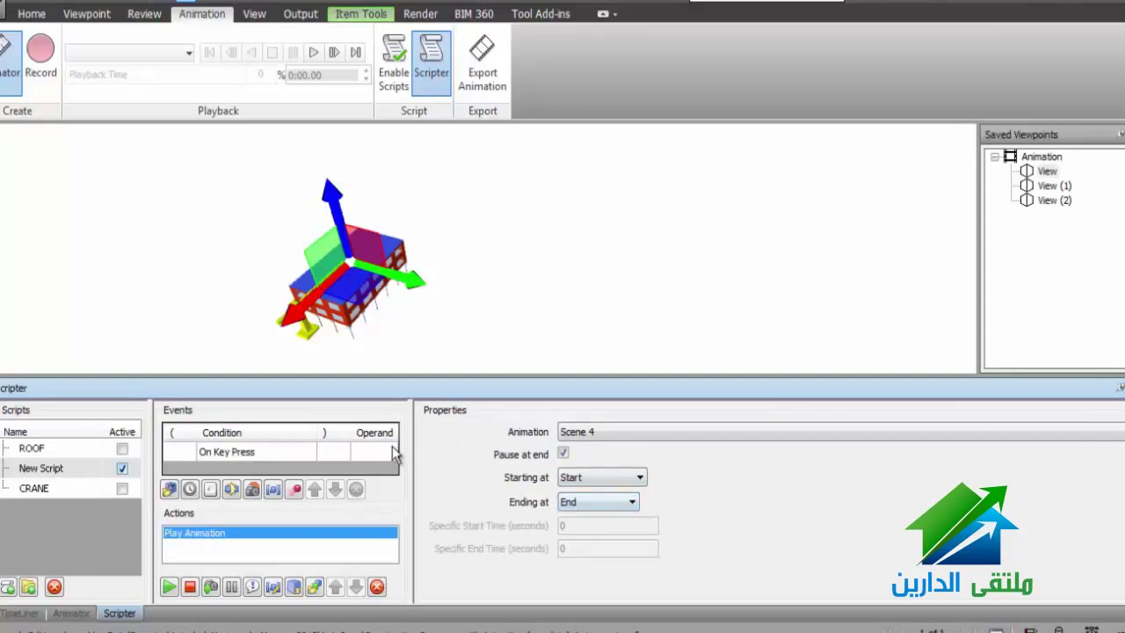
{"action": "left_click", "coordinate": [394, 88]}
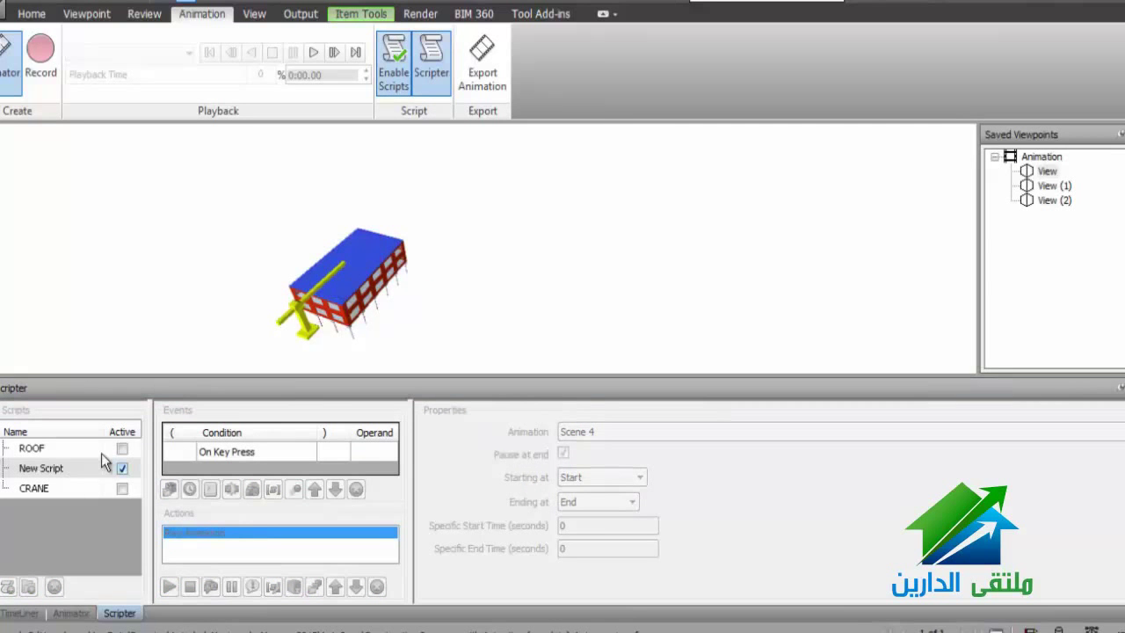
{"action": "key", "text": "a"}
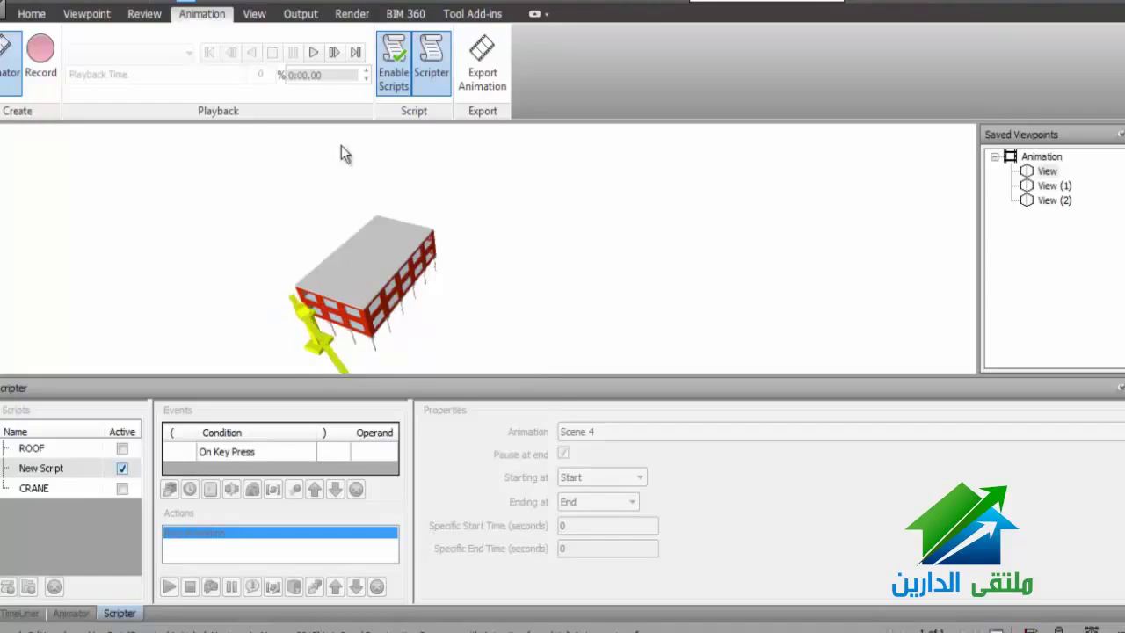
{"action": "left_click", "coordinate": [394, 64]}
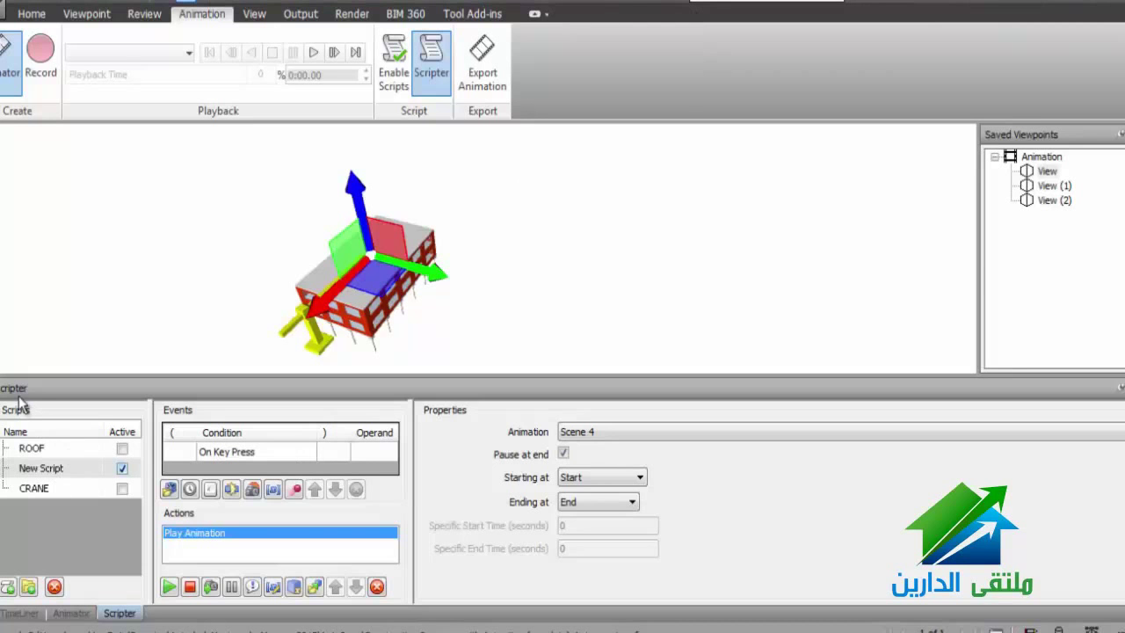
Review the Scene 5 animation timeline, then return to the empty Scripter list for 13.nwf.
{"action": "left_click", "coordinate": [71, 612]}
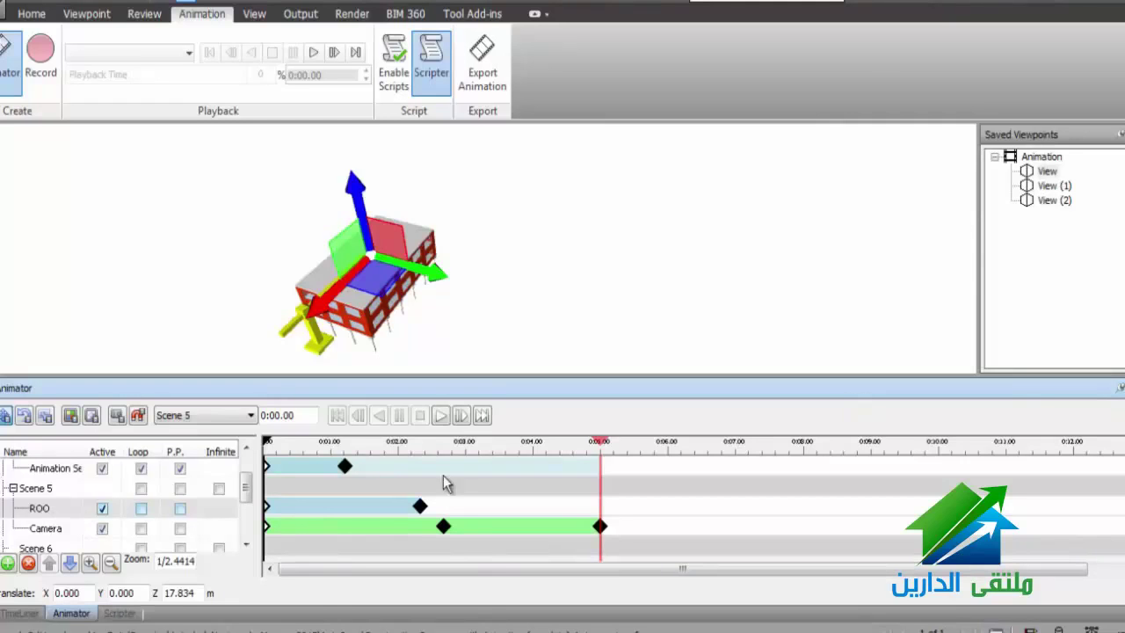
{"action": "left_click", "coordinate": [121, 613]}
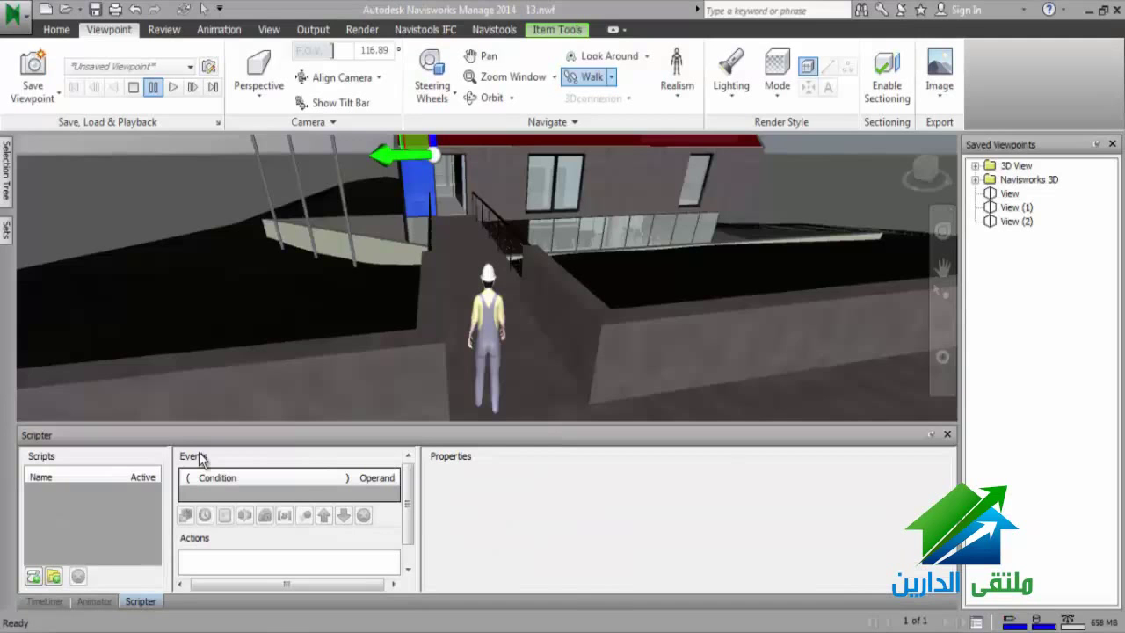
Add a new script in Scripter and name it 'door'.
{"action": "left_click", "coordinate": [33, 576]}
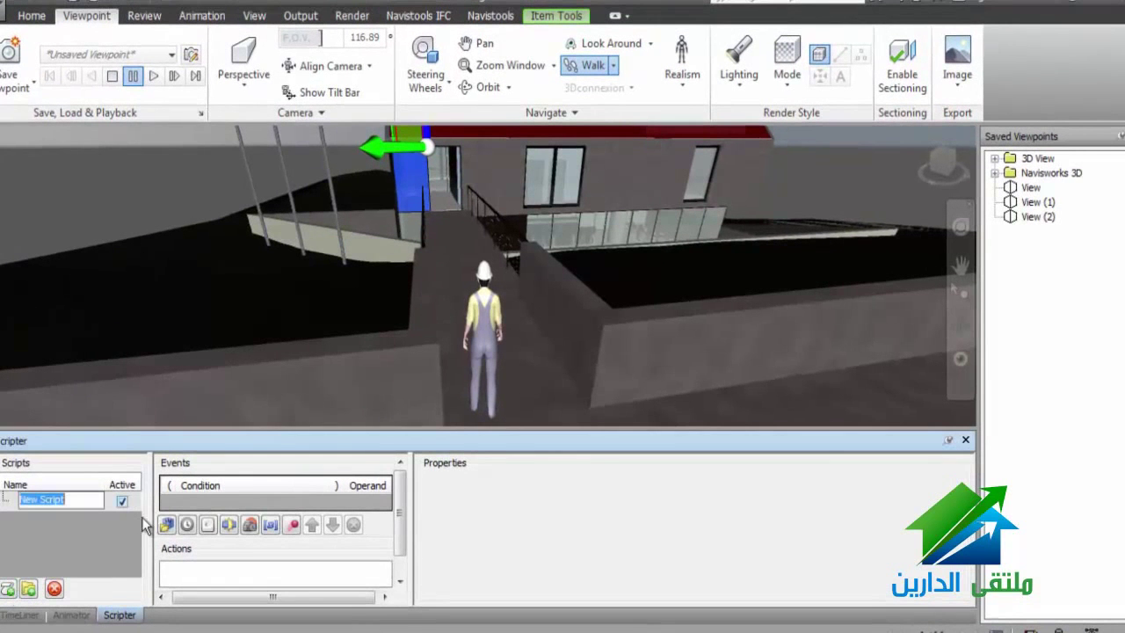
{"action": "type", "text": "door"}
{"action": "key", "text": "Return"}
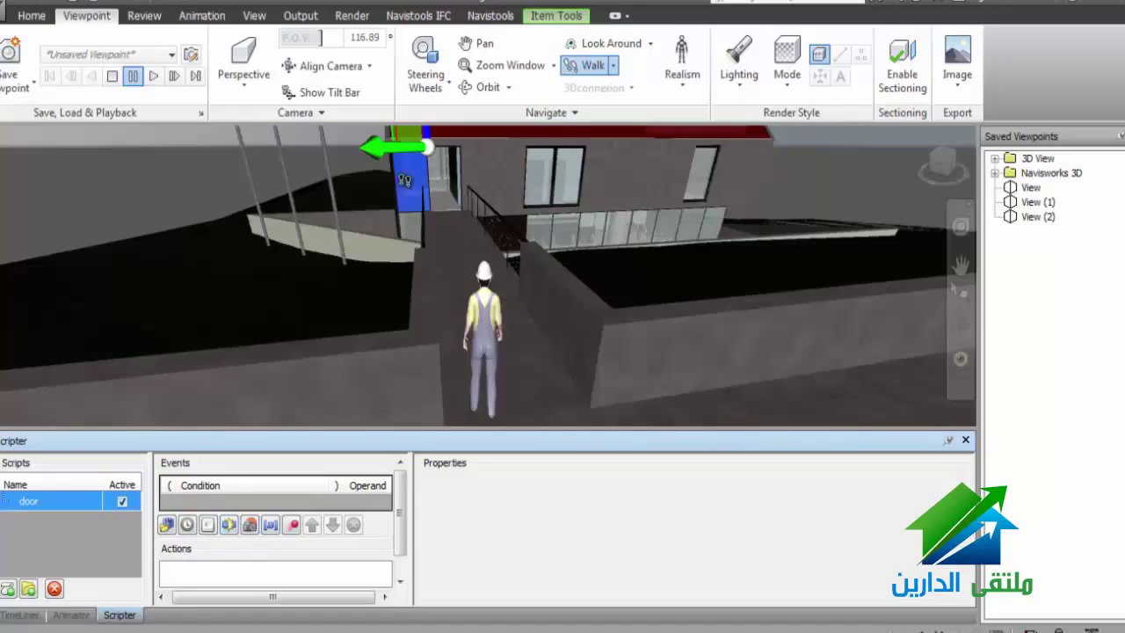
Add an On Hotspot sphere event picked at the doorway with radius 3.
{"action": "left_click", "coordinate": [250, 525]}
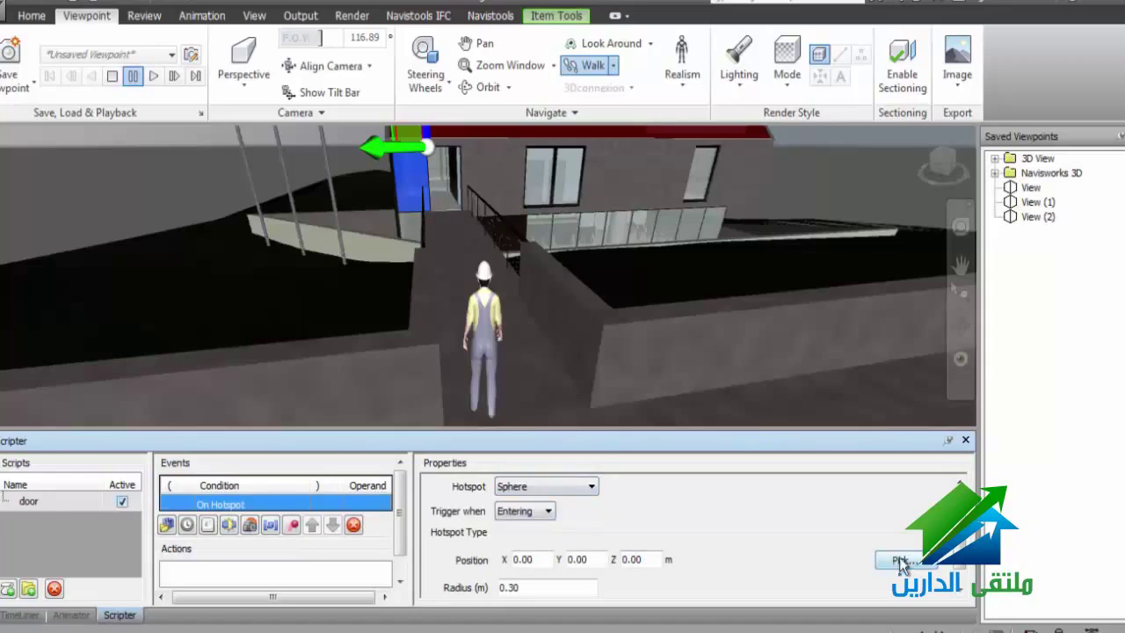
{"action": "left_click", "coordinate": [900, 560]}
{"action": "left_click", "coordinate": [446, 213]}
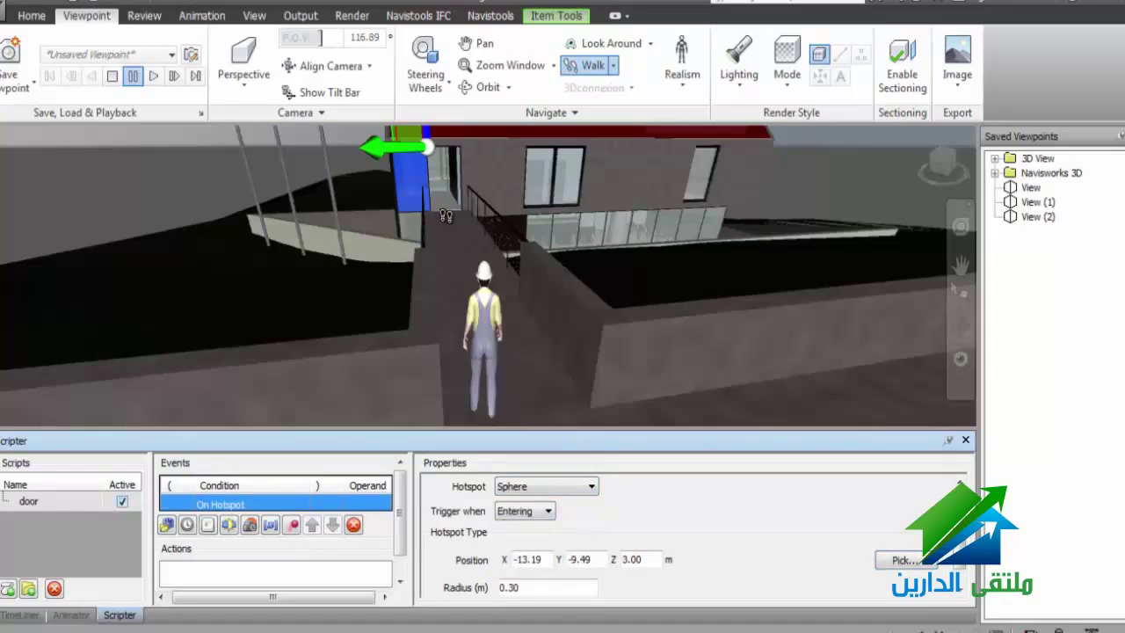
{"action": "double_click", "coordinate": [534, 591]}
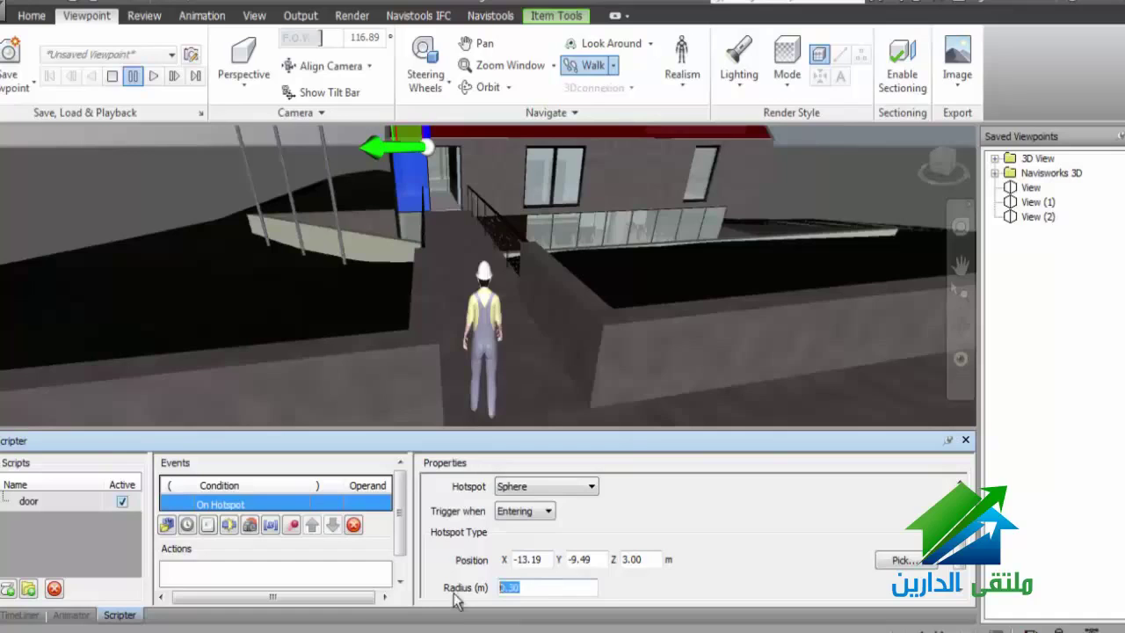
{"action": "type", "text": "5"}
{"action": "type", "text": "3"}
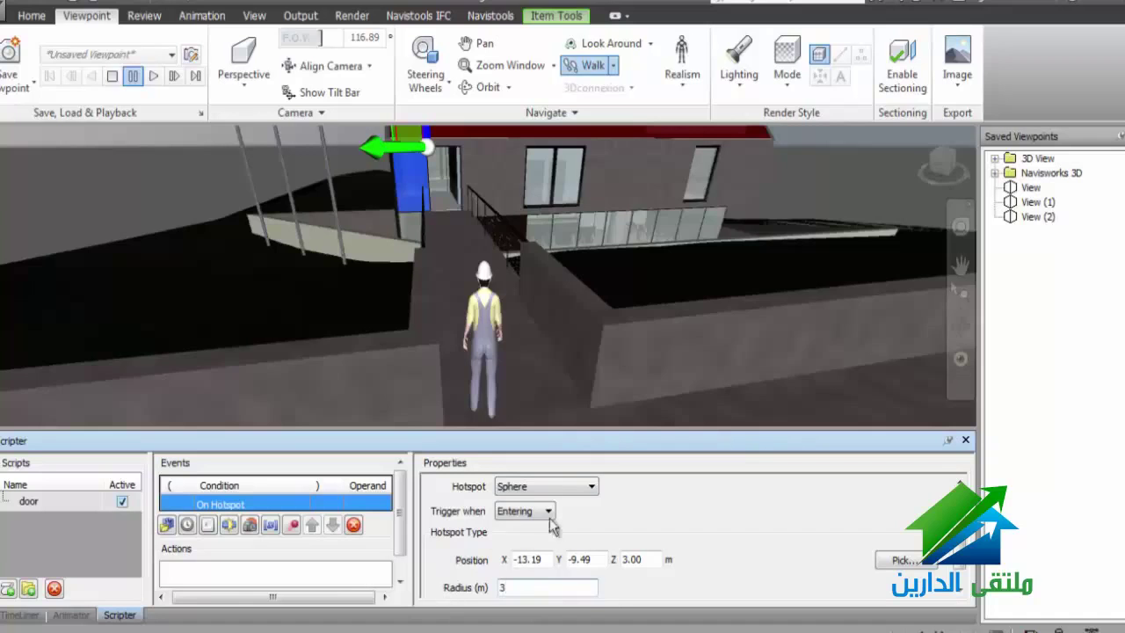
Add a Play Animation action that plays Scene 1's Animation Set 1.
{"action": "scroll", "coordinate": [401, 563], "scroll_direction": "down", "scroll_amount": 1}
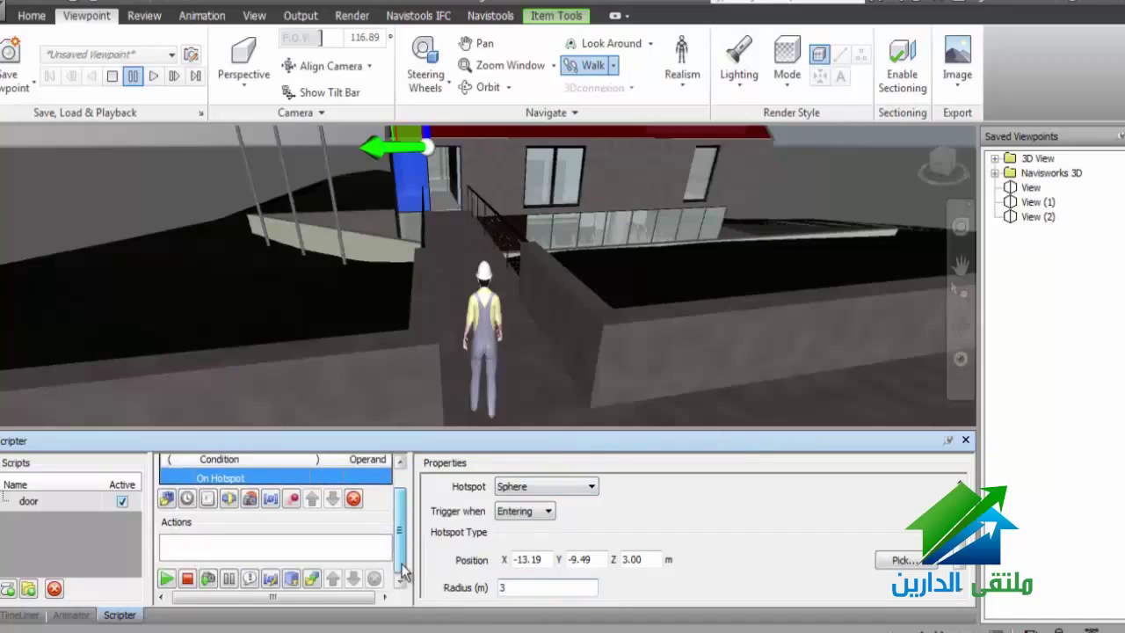
{"action": "right_click", "coordinate": [233, 548]}
{"action": "mouse_move", "coordinate": [290, 556]}
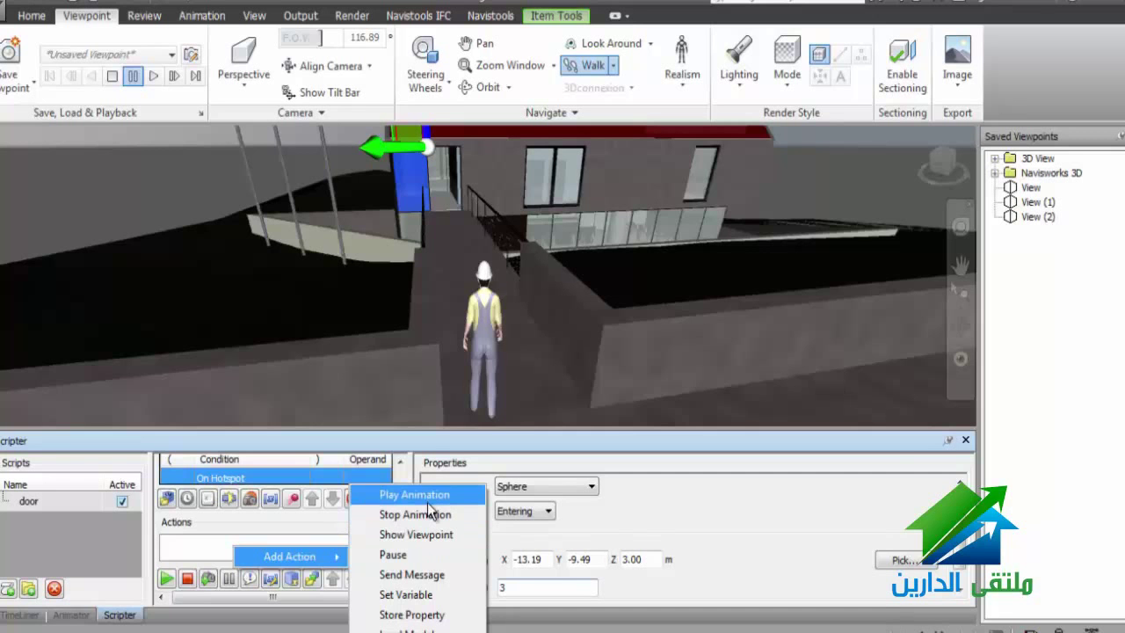
{"action": "left_click", "coordinate": [427, 502]}
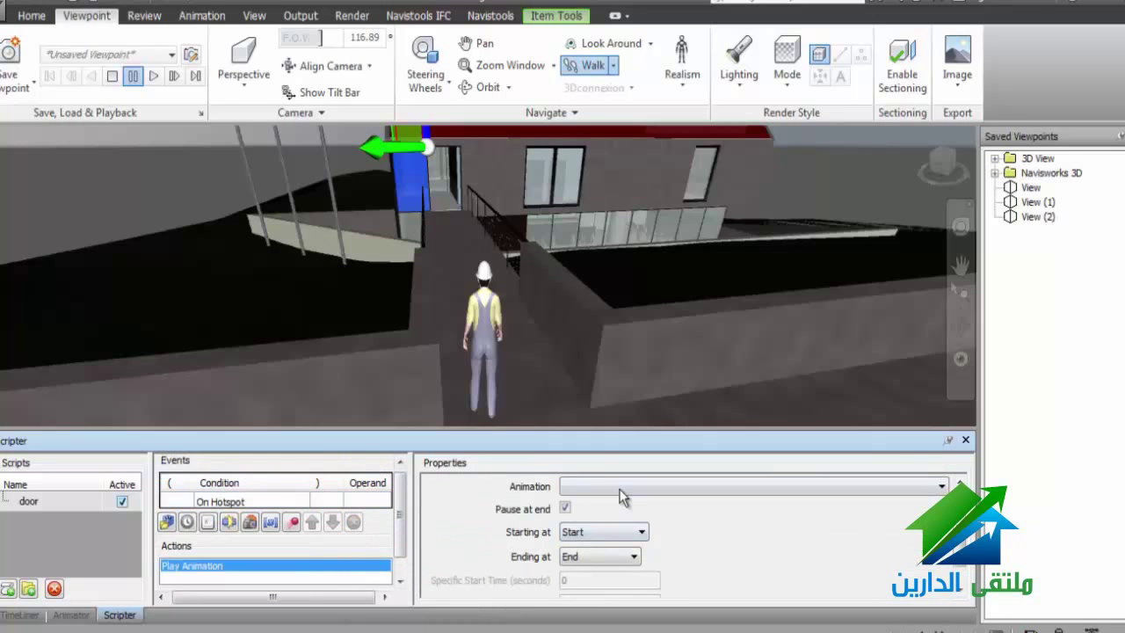
{"action": "left_click", "coordinate": [619, 490]}
{"action": "left_click", "coordinate": [570, 506]}
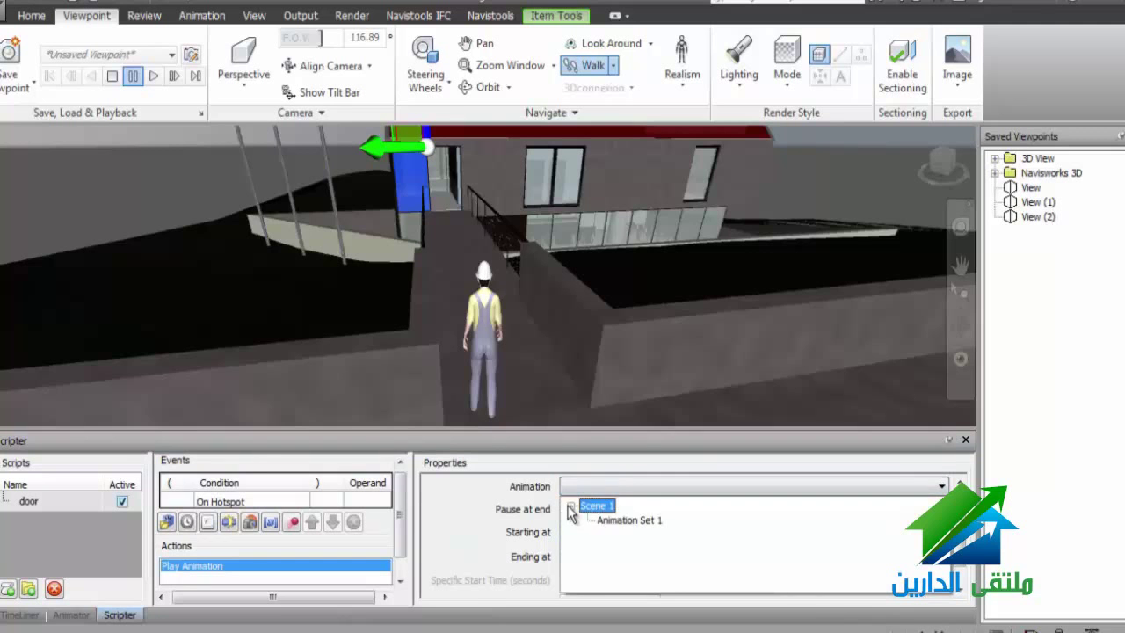
{"action": "left_click", "coordinate": [628, 520]}
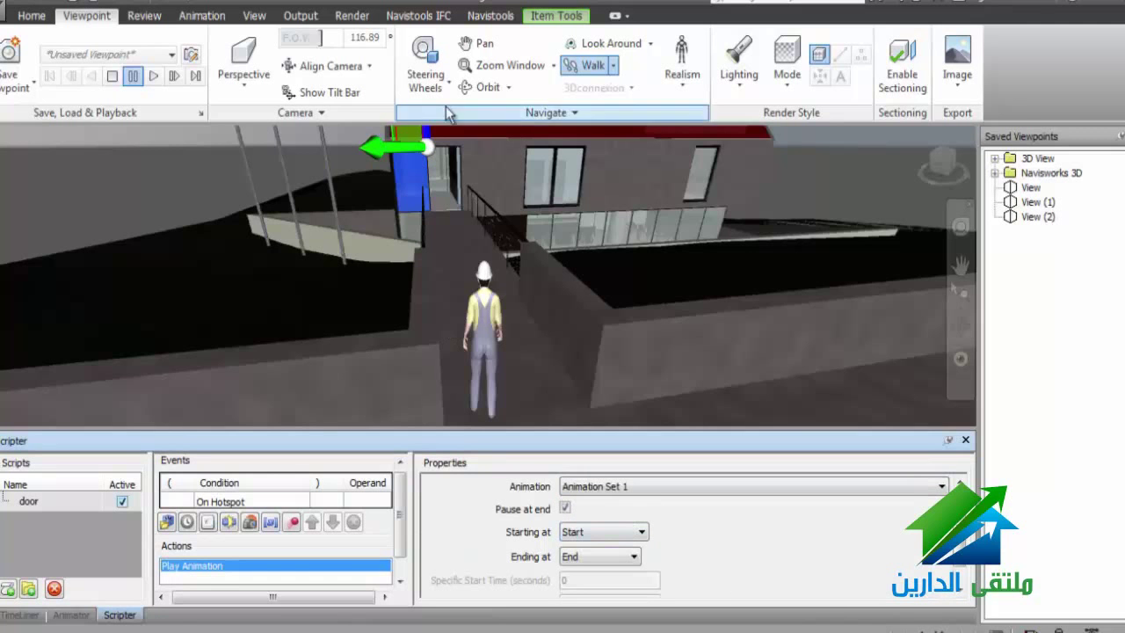
Enable scripts and walk toward the door to test it, then disable scripts and enlarge Scripter.
{"action": "left_click", "coordinate": [201, 17]}
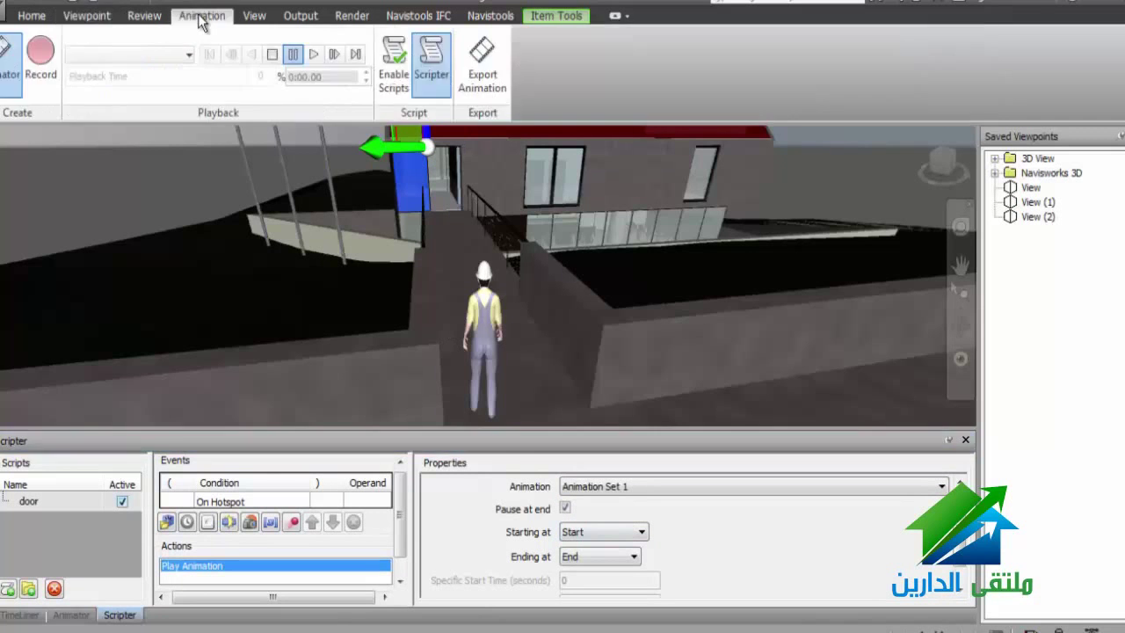
{"action": "left_click", "coordinate": [393, 63]}
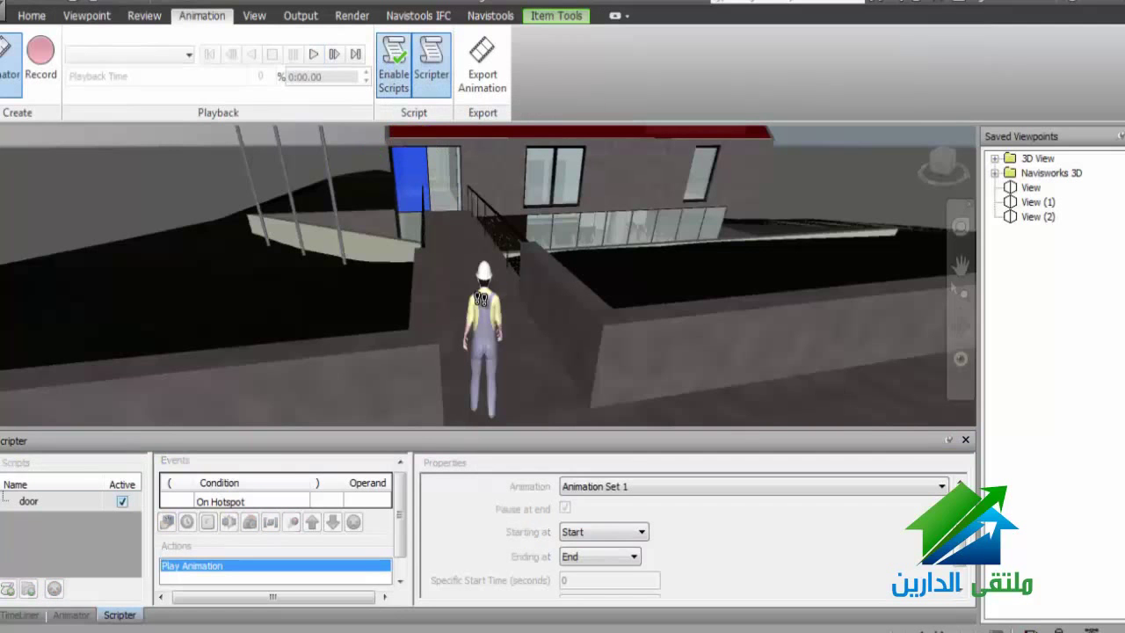
{"action": "mouse_move", "coordinate": [481, 298]}
{"action": "left_mouse_down"}
{"action": "mouse_move", "coordinate": [410, 277]}
{"action": "mouse_move", "coordinate": [483, 275]}
{"action": "mouse_move", "coordinate": [480, 336]}
{"action": "left_mouse_up"}
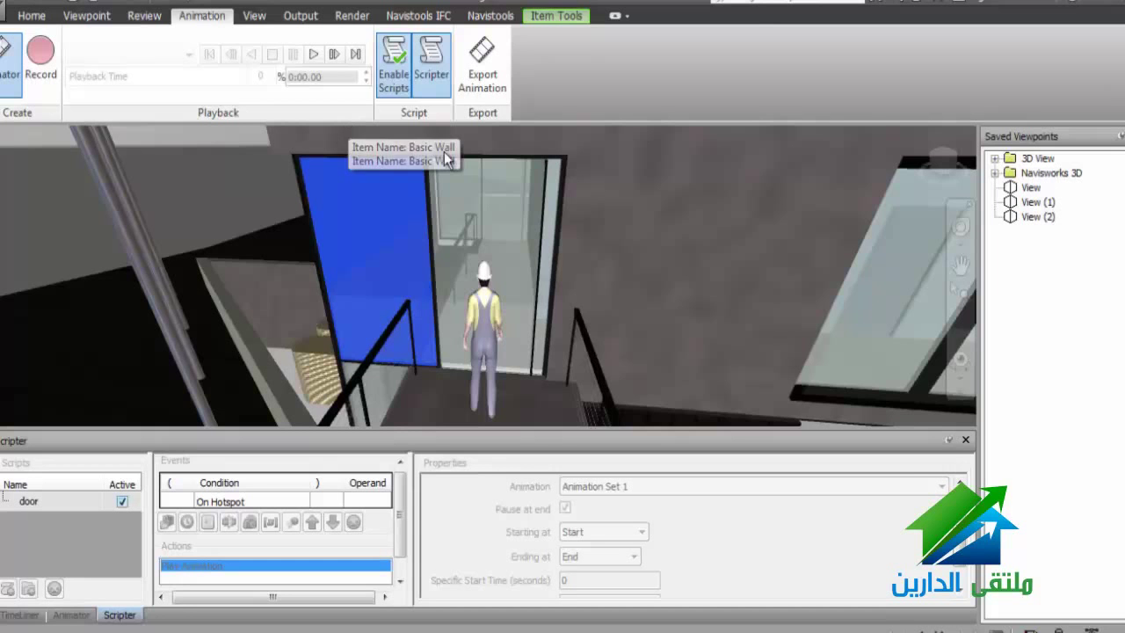
{"action": "left_click", "coordinate": [397, 81]}
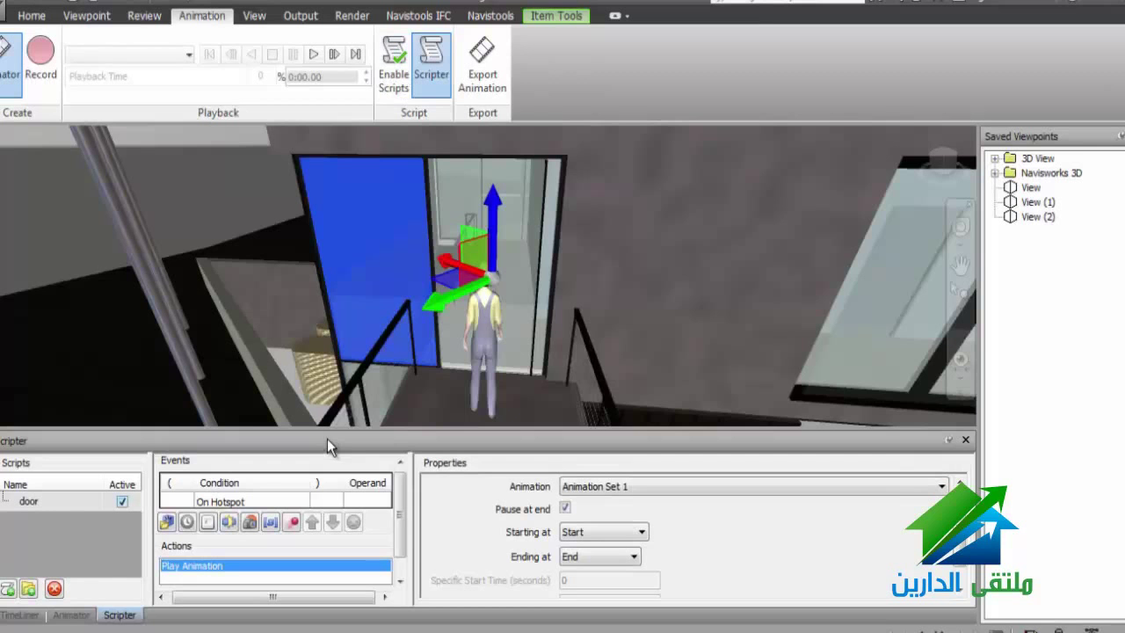
{"action": "left_click_drag", "start_coordinate": [330, 434], "coordinate": [232, 514]}
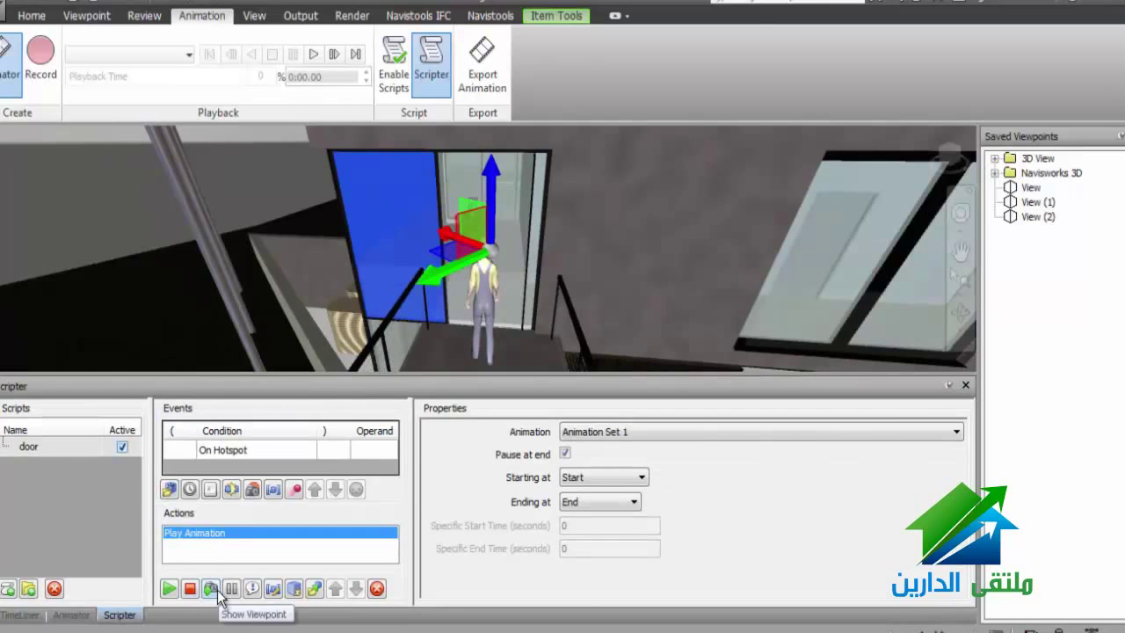
Add a Show Viewpoint action to the door script targeting View (1).
{"action": "left_click", "coordinate": [218, 593]}
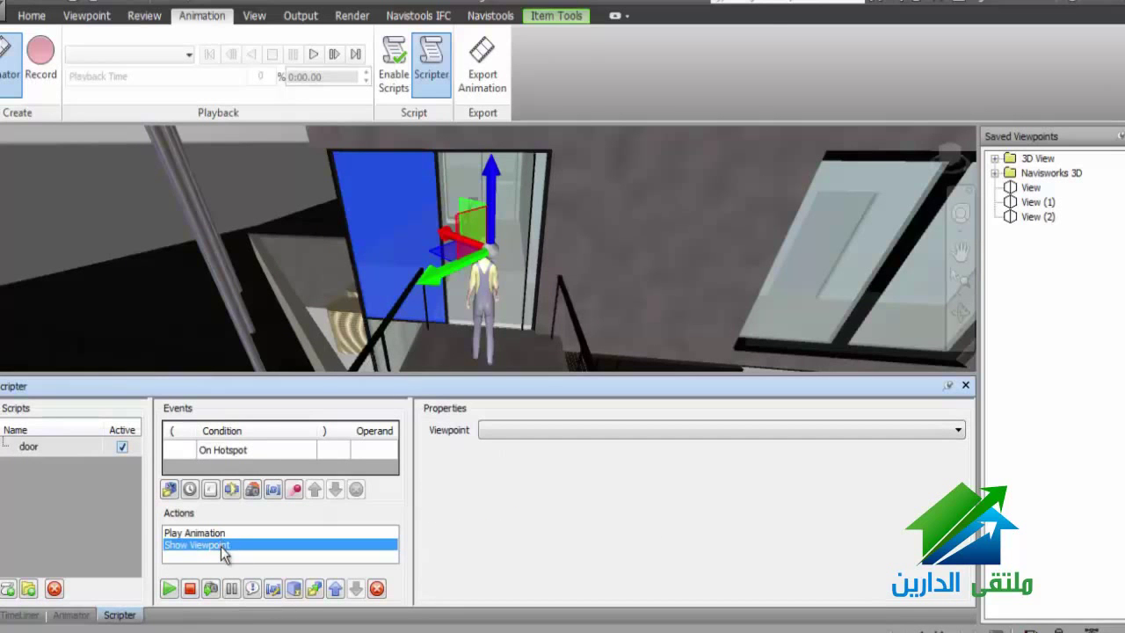
{"action": "left_click", "coordinate": [541, 432]}
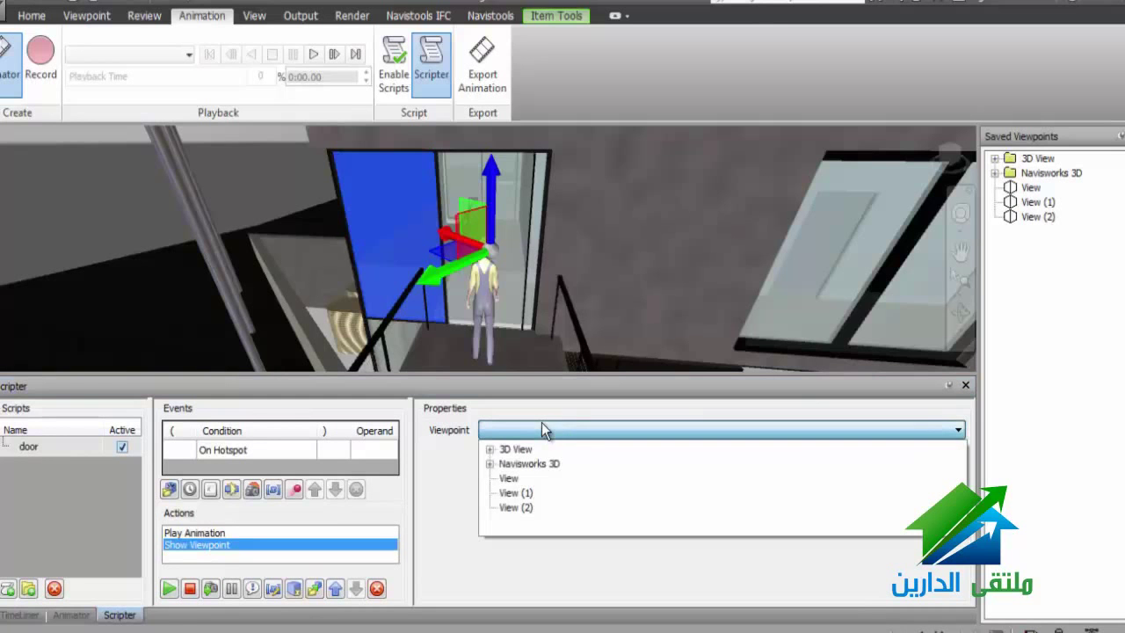
{"action": "left_click", "coordinate": [515, 493]}
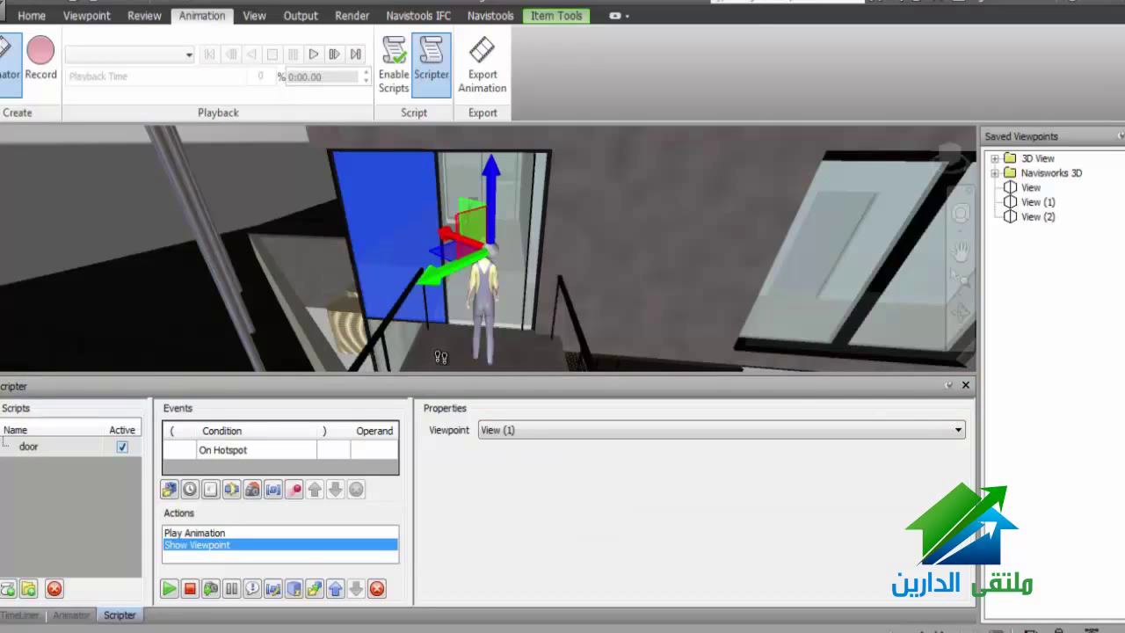
Walk back from the doorway, enable scripts, and walk toward the door to test.
{"action": "mouse_move", "coordinate": [497, 299]}
{"action": "left_mouse_down"}
{"action": "mouse_move", "coordinate": [494, 338]}
{"action": "mouse_move", "coordinate": [463, 349]}
{"action": "mouse_move", "coordinate": [399, 179]}
{"action": "left_mouse_up"}
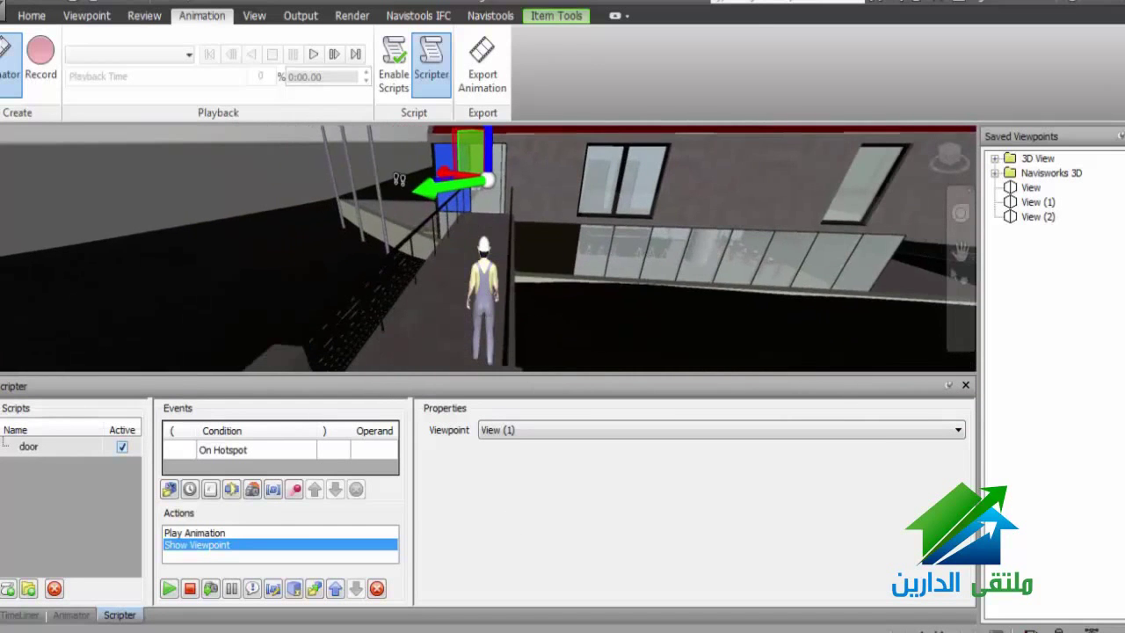
{"action": "left_click", "coordinate": [393, 63]}
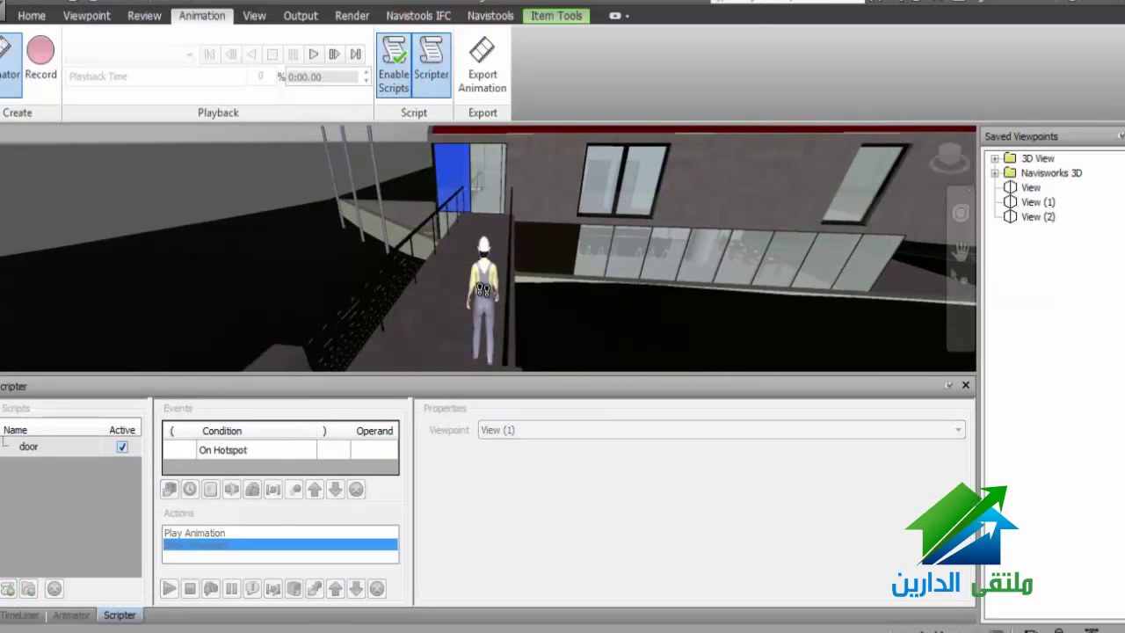
{"action": "mouse_move", "coordinate": [470, 274]}
{"action": "left_mouse_down"}
{"action": "mouse_move", "coordinate": [478, 253]}
{"action": "mouse_move", "coordinate": [497, 251]}
{"action": "mouse_move", "coordinate": [454, 279]}
{"action": "left_mouse_up"}
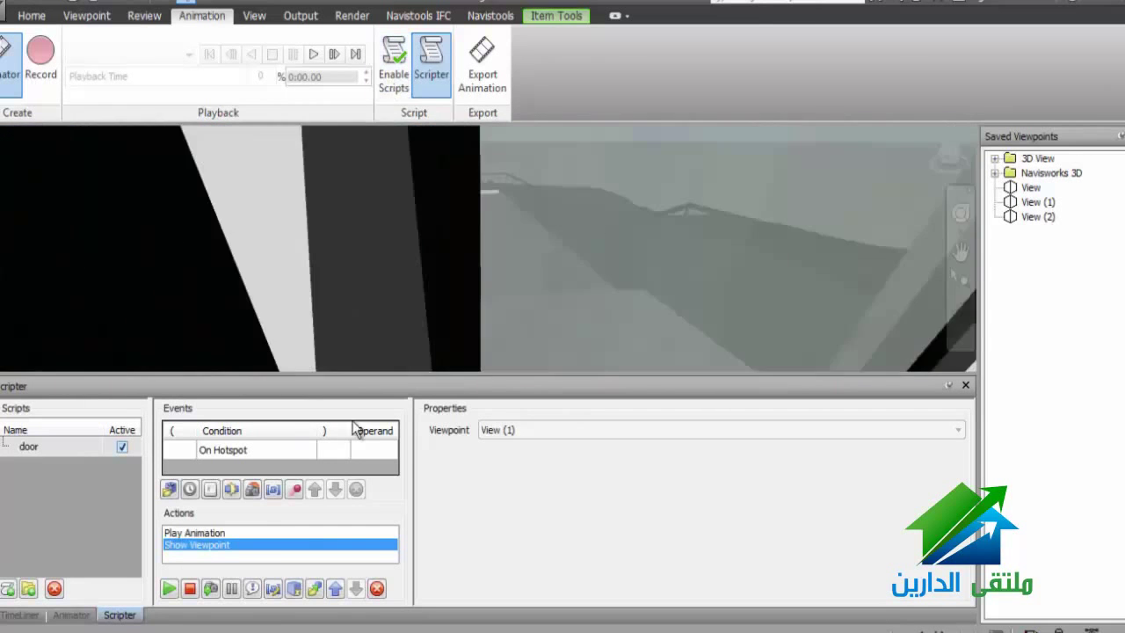
Disable scripts, add two Pause actions, and move one above Show Viewpoint.
{"action": "left_click", "coordinate": [389, 88]}
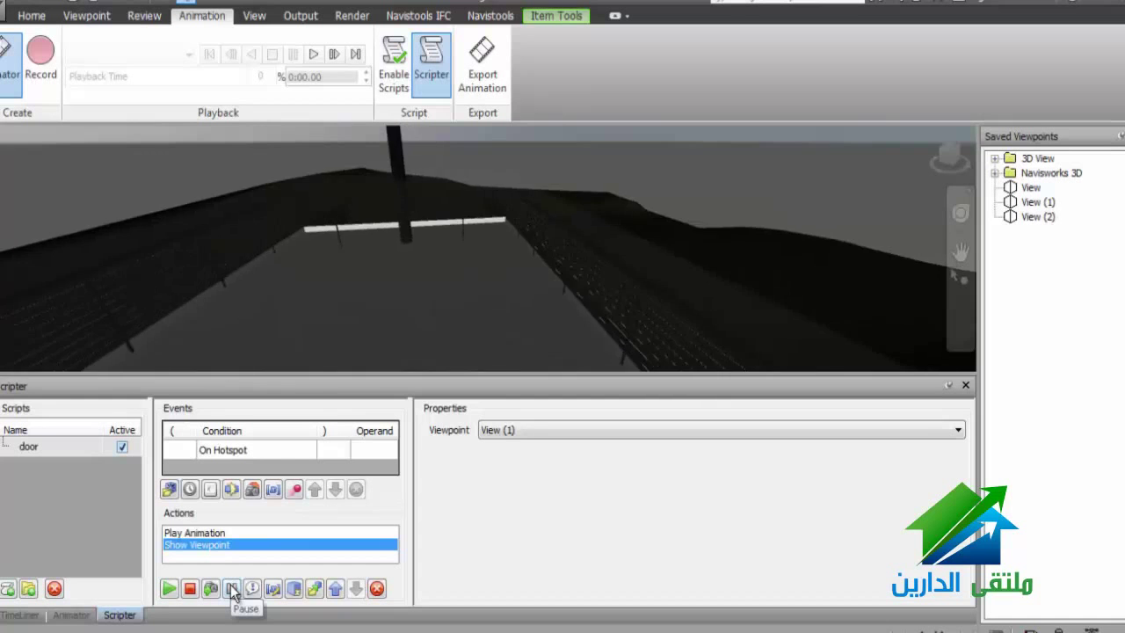
{"action": "left_click", "coordinate": [232, 589]}
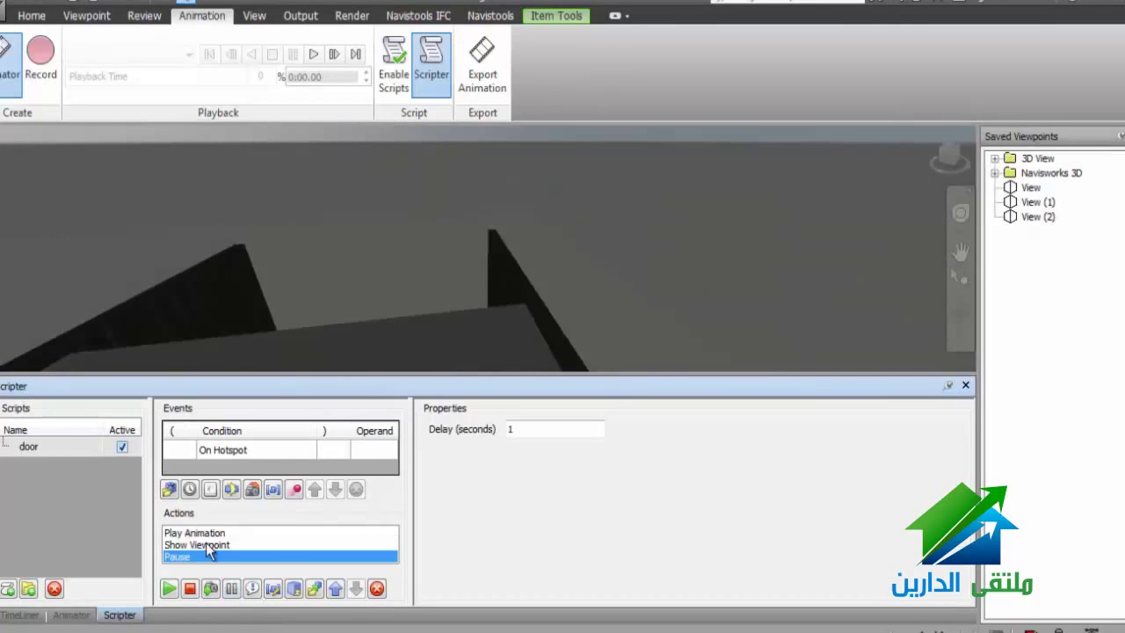
{"action": "left_click", "coordinate": [231, 589]}
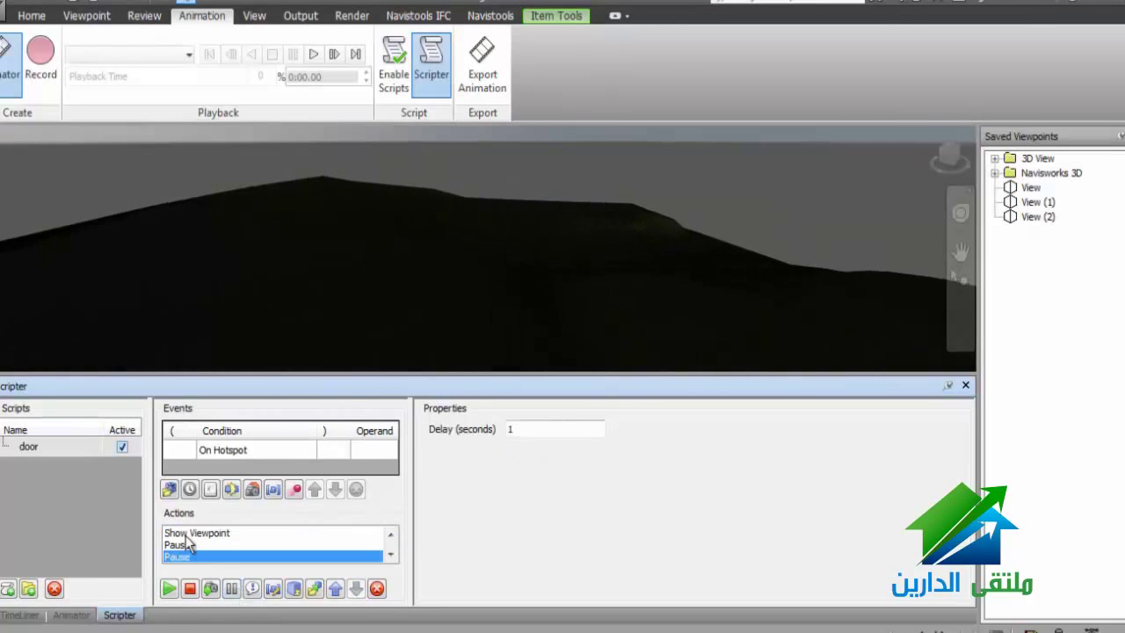
{"action": "left_click", "coordinate": [336, 589]}
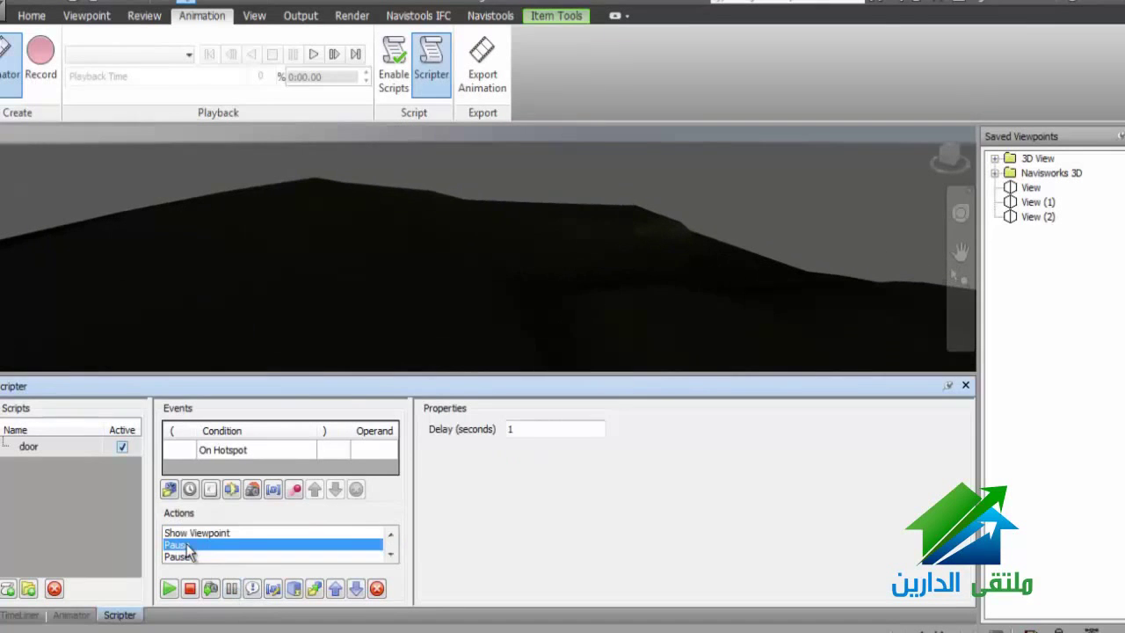
{"action": "left_click", "coordinate": [336, 588]}
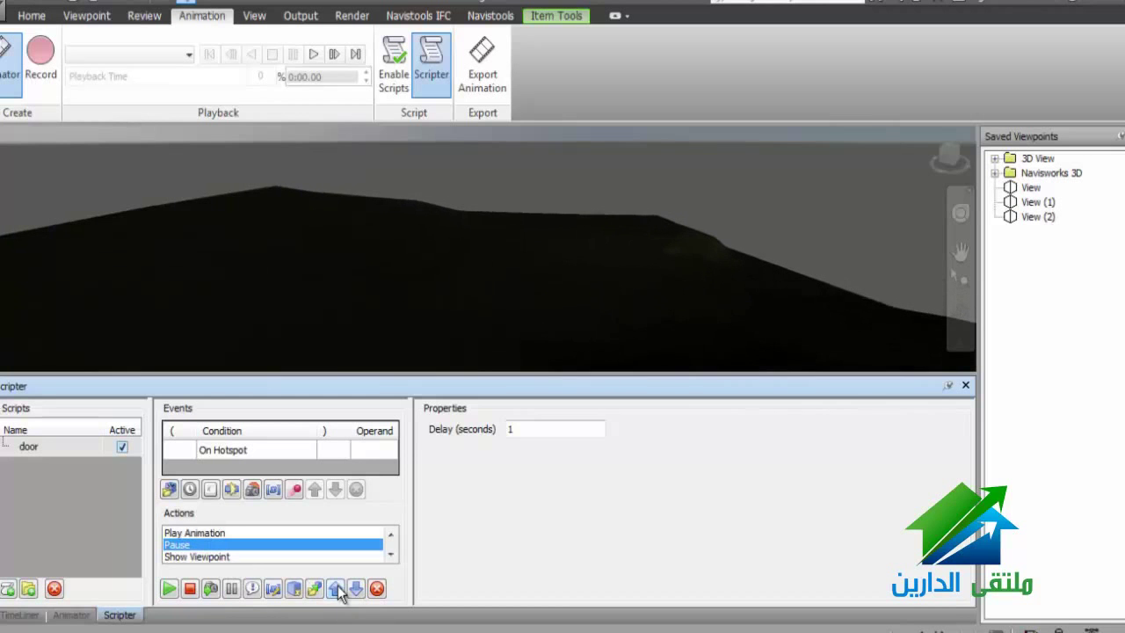
{"action": "left_click", "coordinate": [224, 533]}
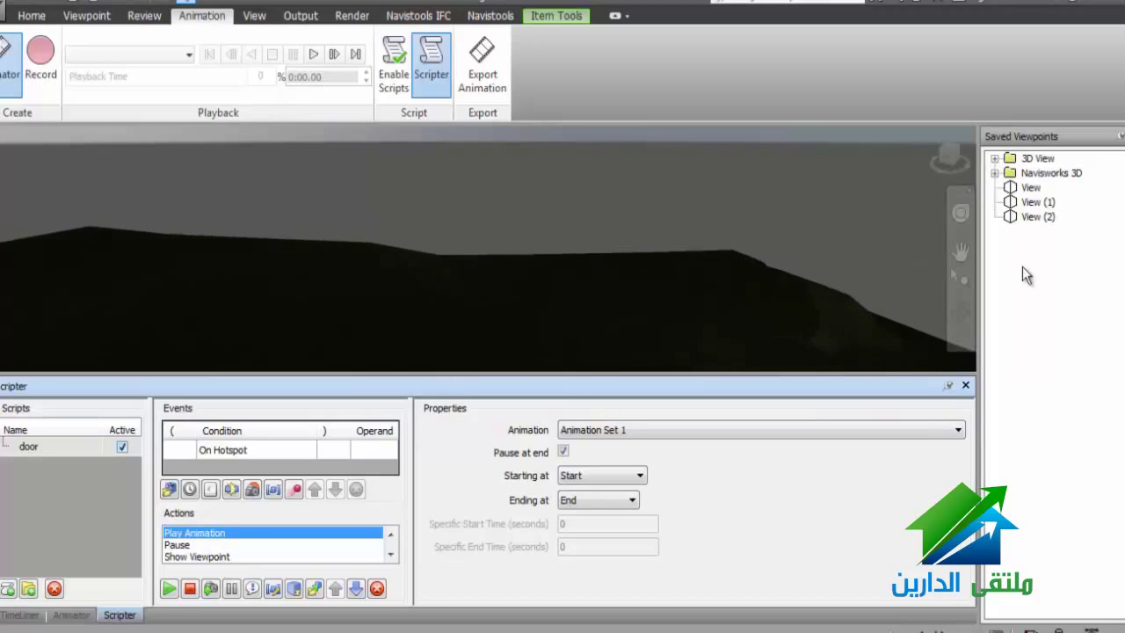
Jump to the saved building viewpoint, enable scripts, and walk into the door hotspot.
{"action": "left_click", "coordinate": [1039, 216]}
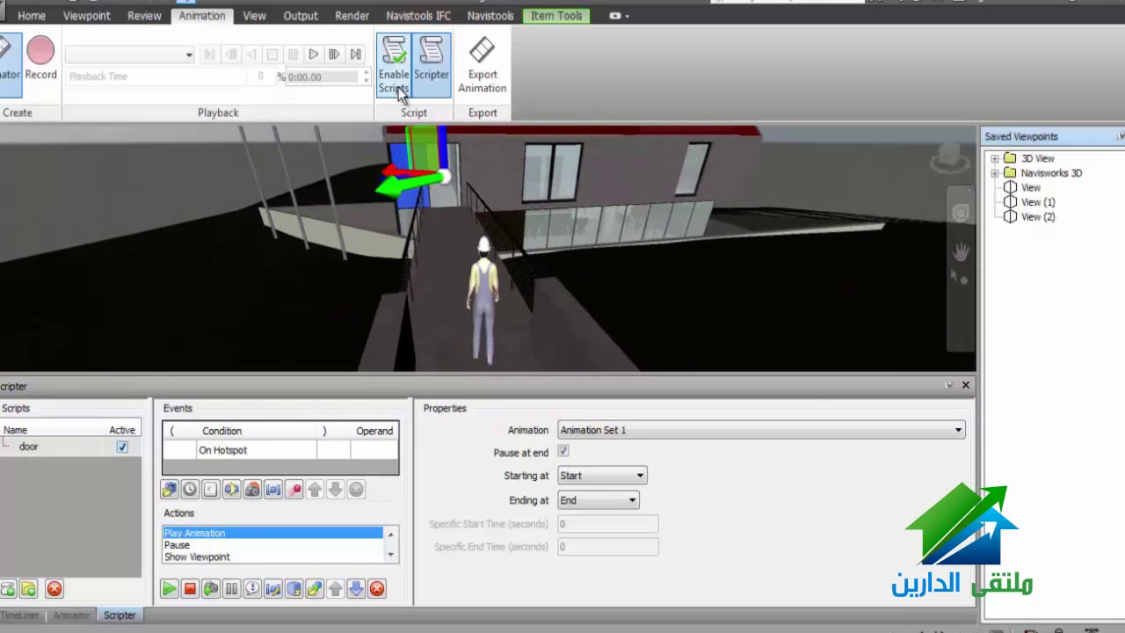
{"action": "left_click_drag", "start_coordinate": [476, 298], "coordinate": [428, 291]}
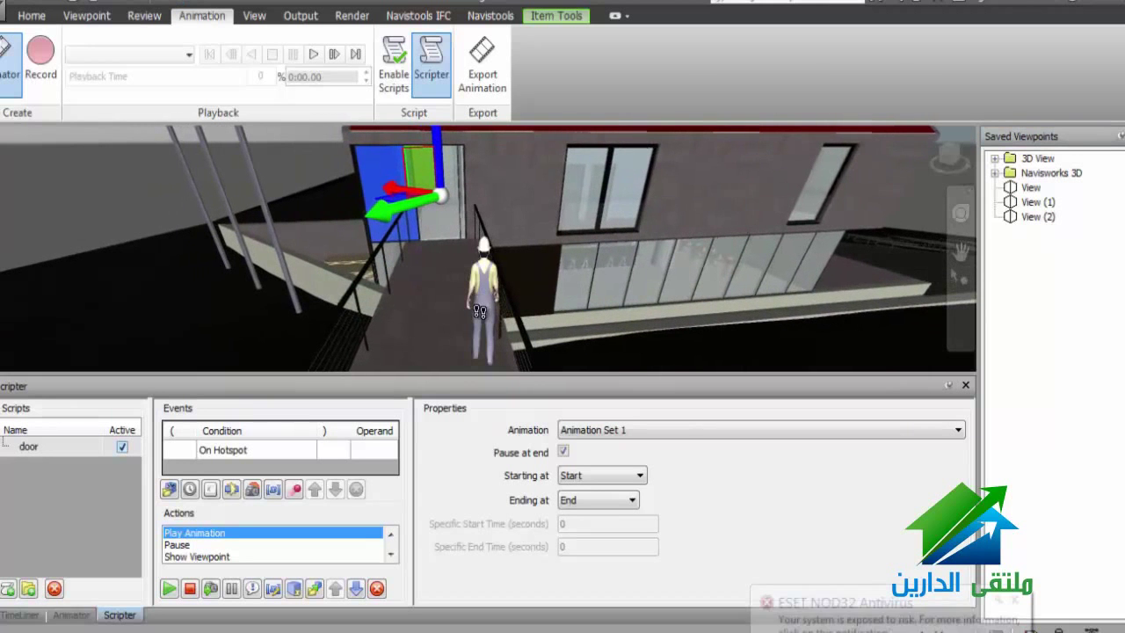
{"action": "left_click", "coordinate": [392, 74]}
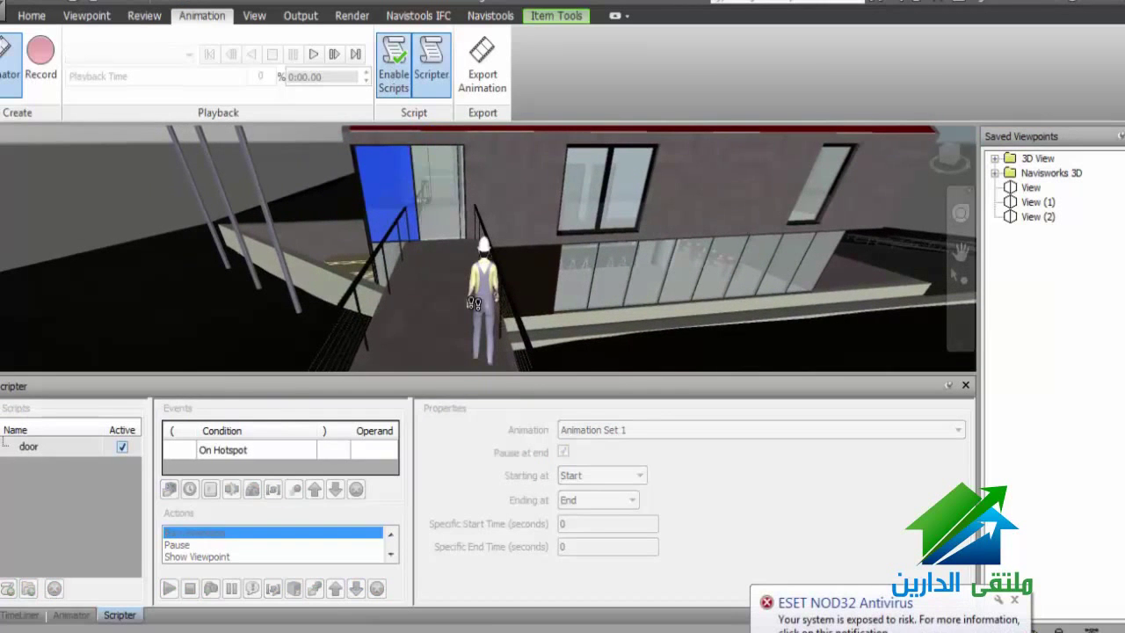
{"action": "mouse_move", "coordinate": [474, 299]}
{"action": "left_mouse_down"}
{"action": "mouse_move", "coordinate": [421, 284]}
{"action": "mouse_move", "coordinate": [411, 260]}
{"action": "mouse_move", "coordinate": [1039, 206]}
{"action": "left_mouse_up"}
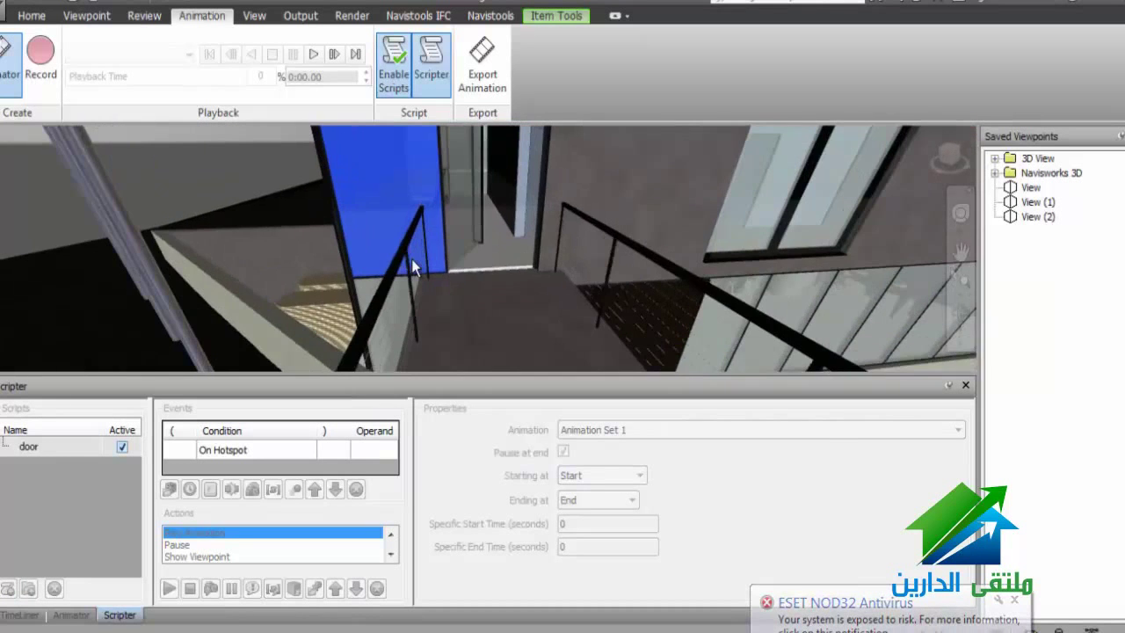
Change the Pause action's delay to 3 seconds and run the scripts to test it.
{"action": "left_click", "coordinate": [393, 61]}
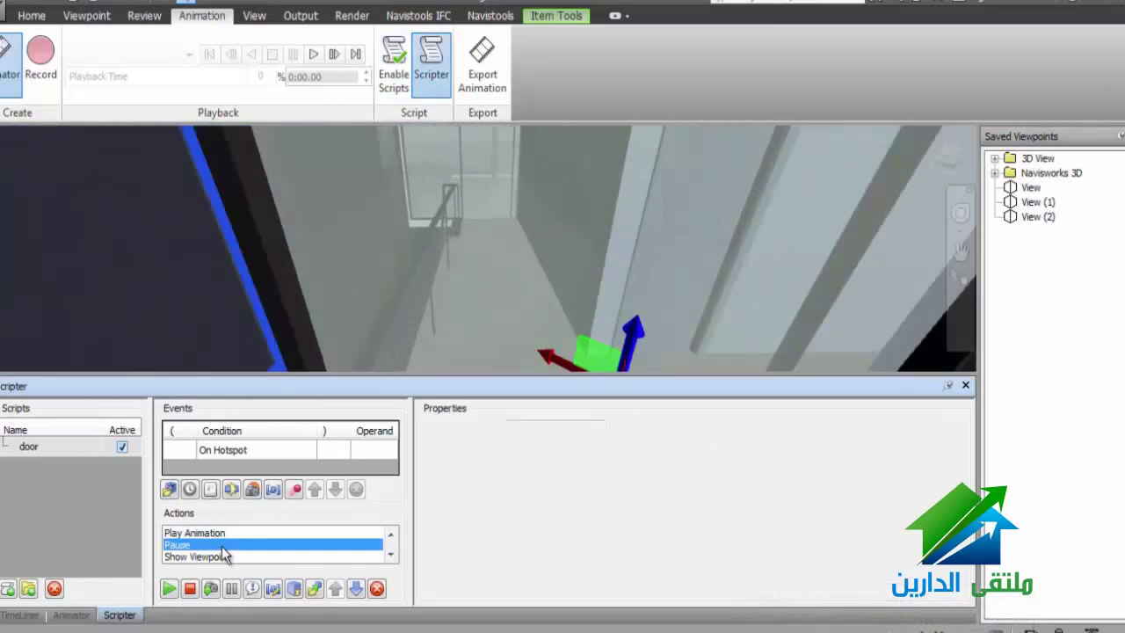
{"action": "left_click", "coordinate": [228, 545]}
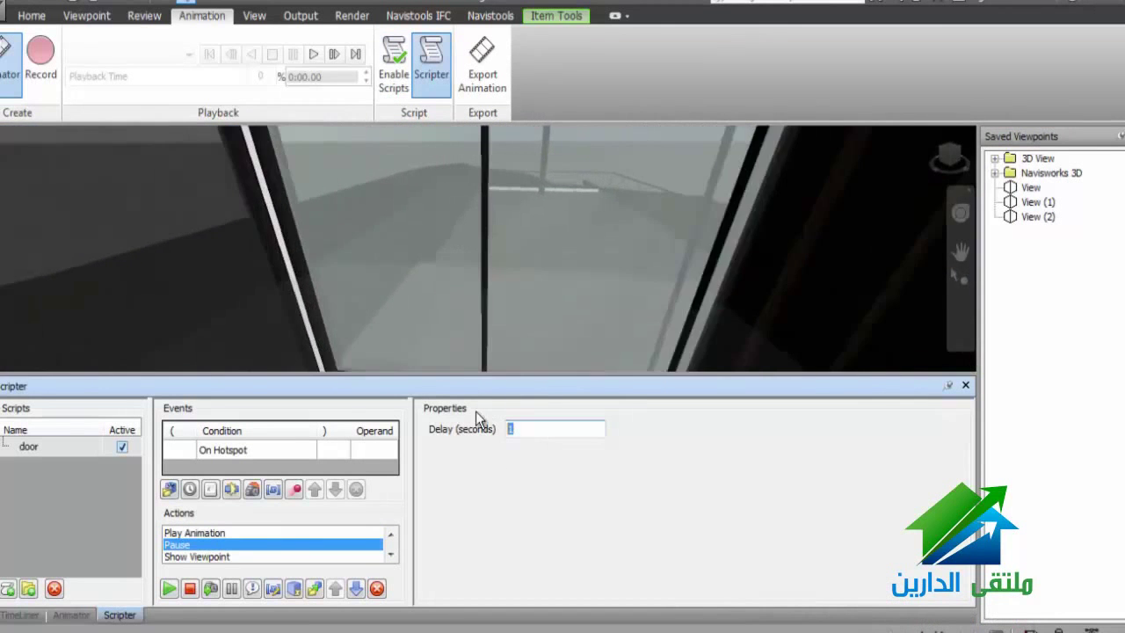
{"action": "left_click", "coordinate": [392, 70]}
{"action": "left_click", "coordinate": [393, 77]}
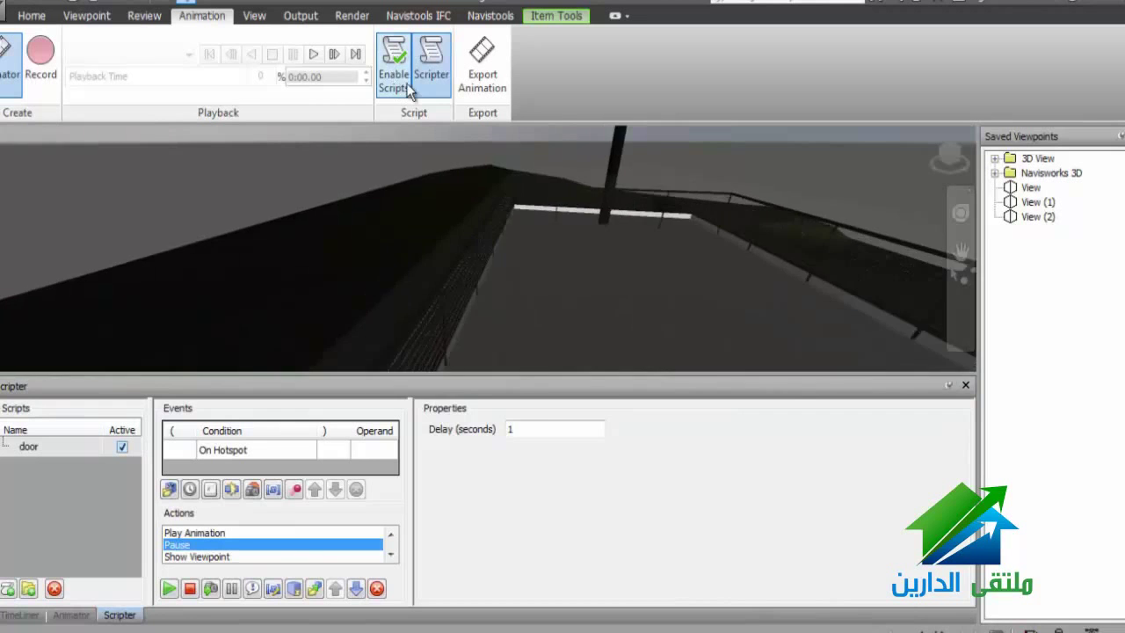
{"action": "double_click", "coordinate": [521, 430]}
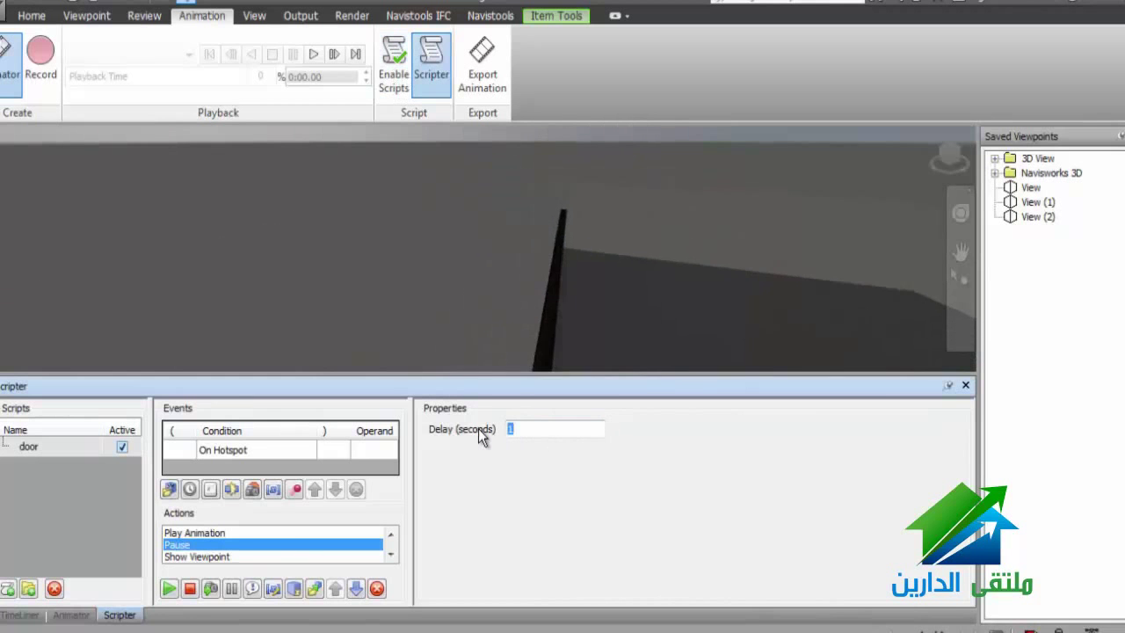
{"action": "type", "text": "3"}
{"action": "left_click", "coordinate": [419, 75]}
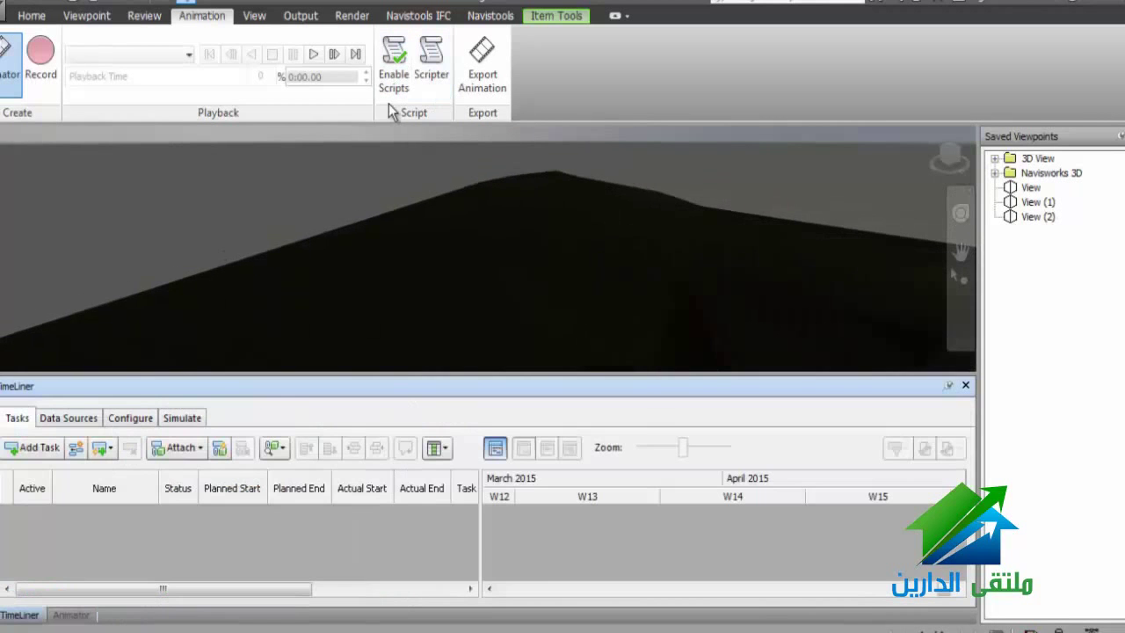
Delete the Show Viewpoint, Pause and Play Animation actions from the door script.
{"action": "left_click", "coordinate": [396, 74]}
{"action": "left_click", "coordinate": [432, 75]}
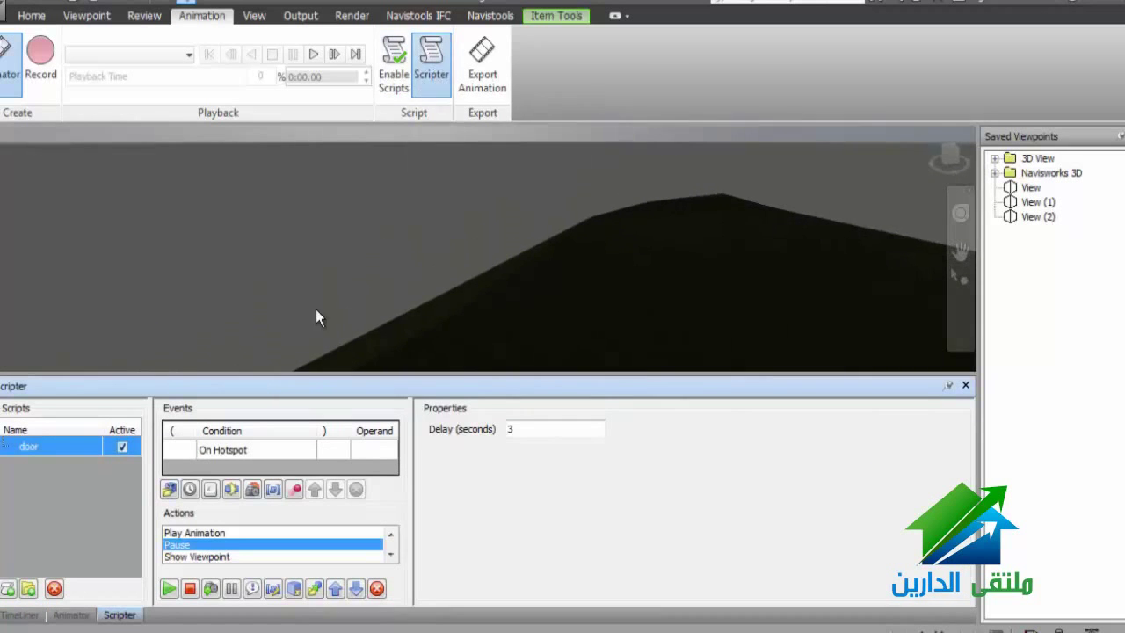
{"action": "left_click", "coordinate": [234, 556]}
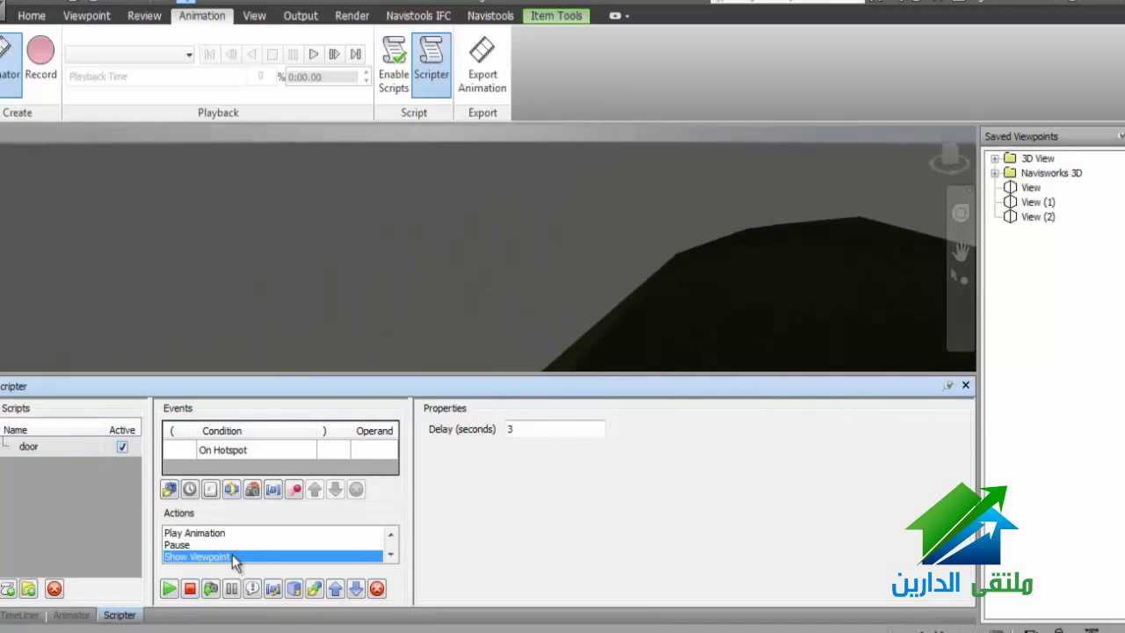
{"action": "key", "text": "Delete"}
{"action": "key", "text": "Delete"}
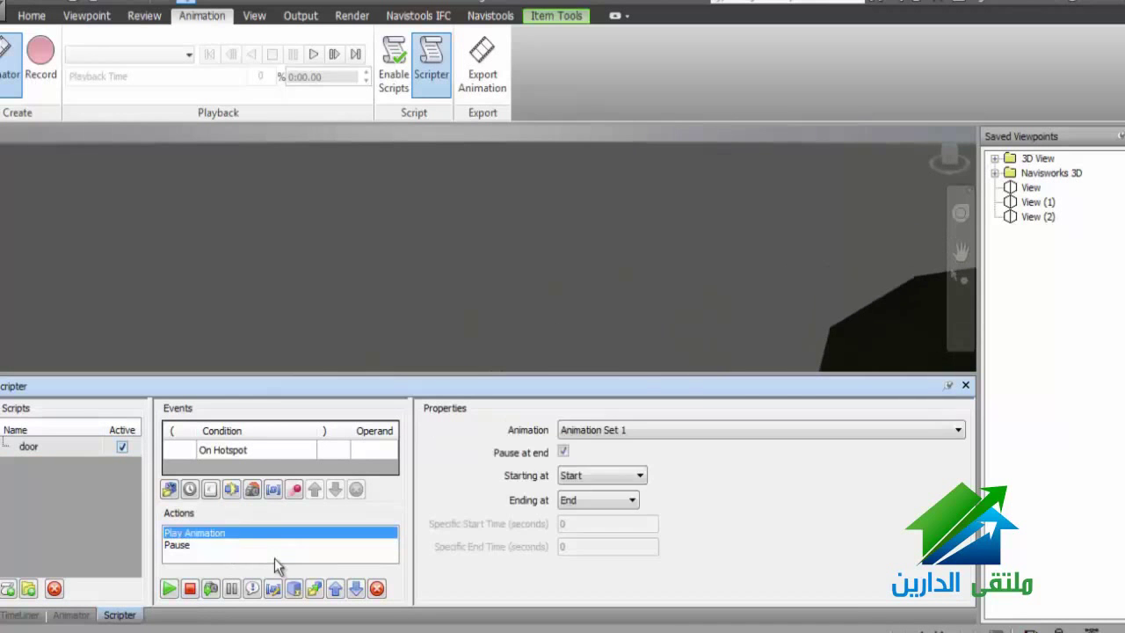
{"action": "left_click", "coordinate": [377, 587]}
{"action": "left_click", "coordinate": [377, 588]}
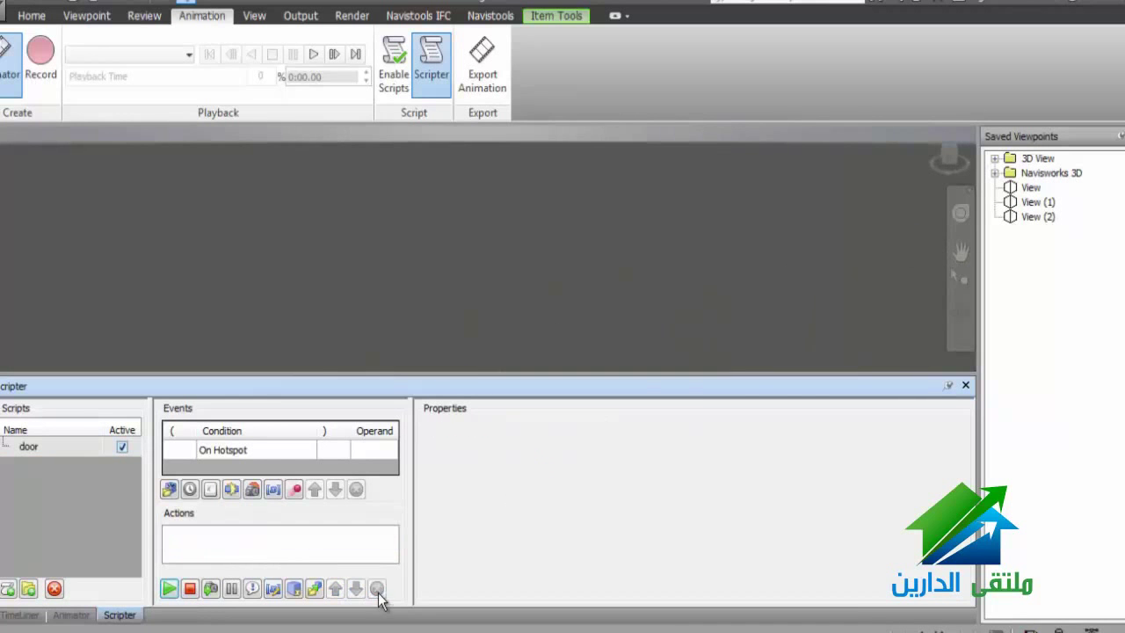
In Animator, step through Animation Set 1's translate, rotate, scale, colour and transparency settings without changes.
{"action": "left_click", "coordinate": [74, 615]}
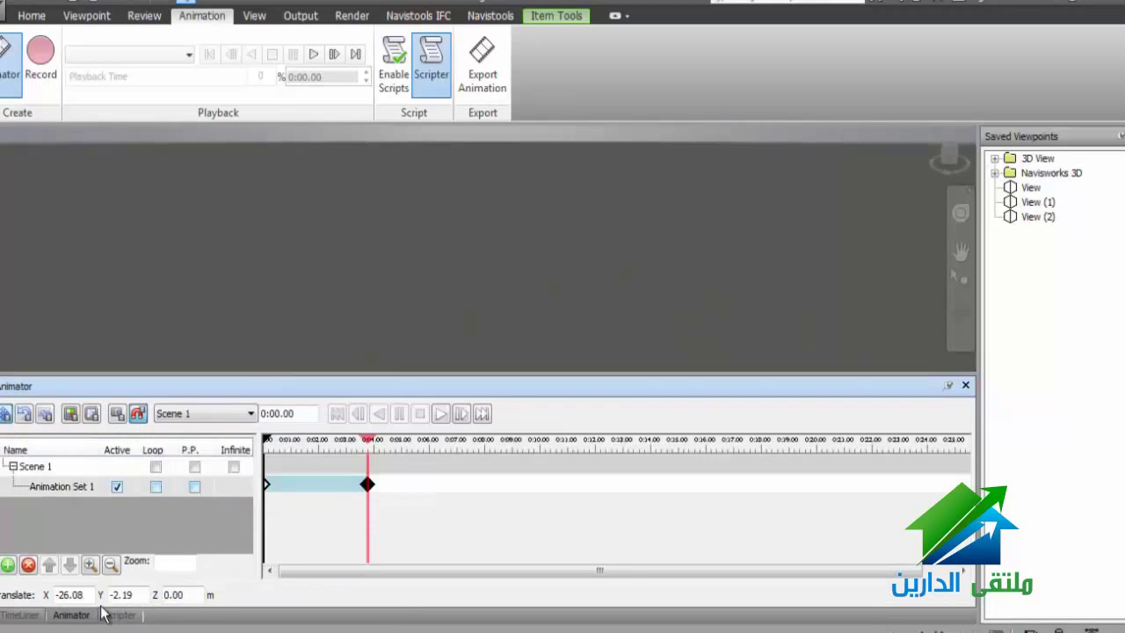
{"action": "left_click", "coordinate": [5, 414]}
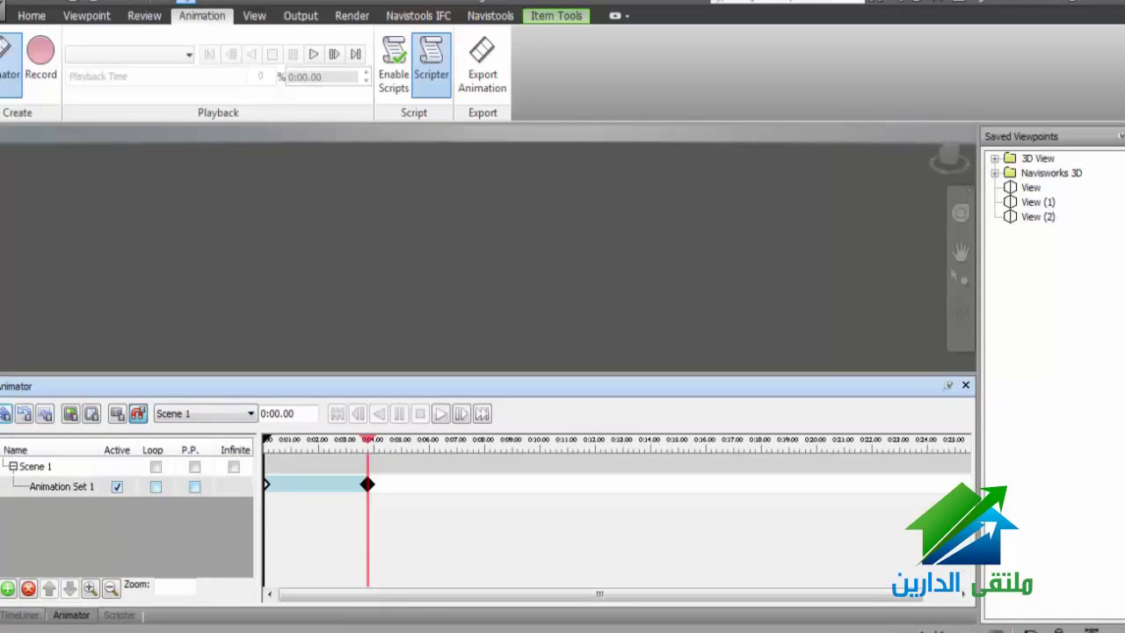
{"action": "left_click", "coordinate": [4, 416]}
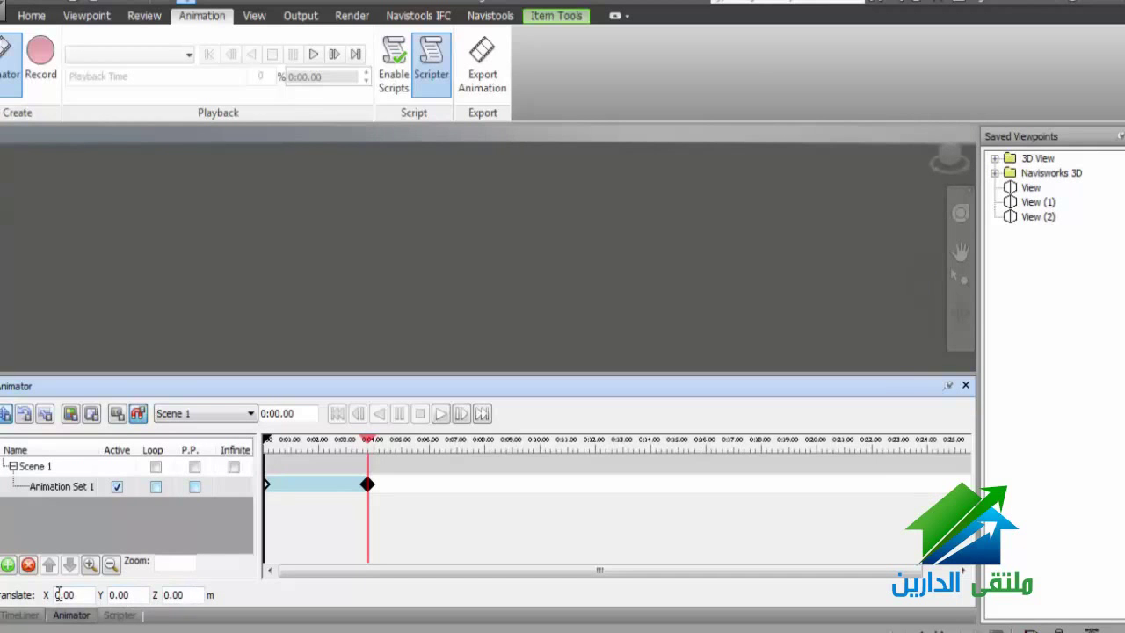
{"action": "left_click", "coordinate": [23, 413]}
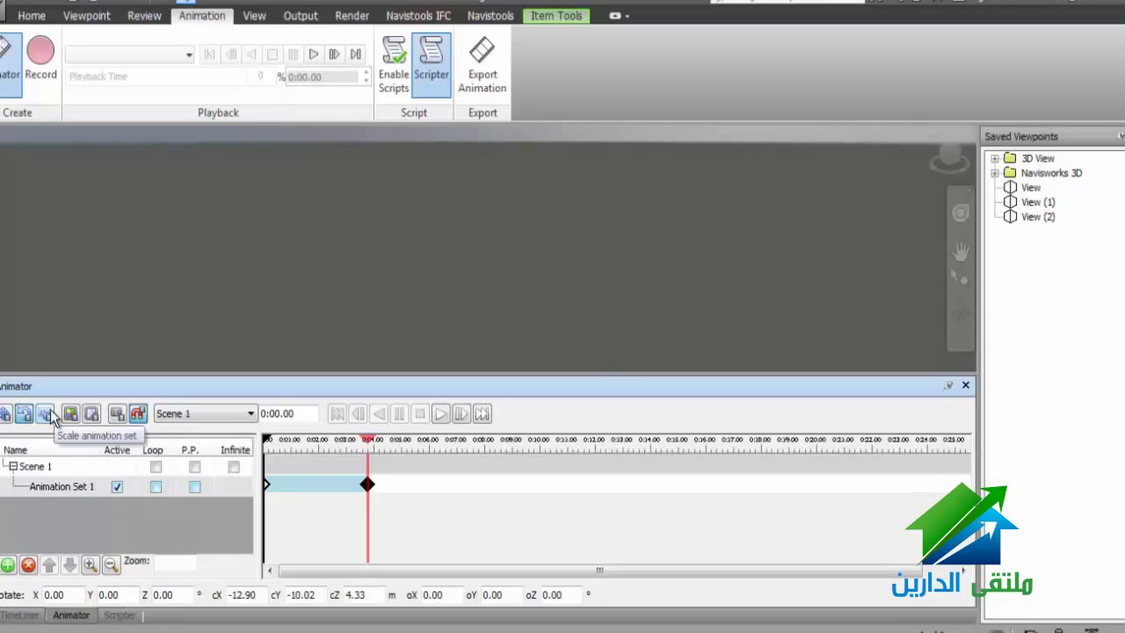
{"action": "left_click", "coordinate": [48, 414]}
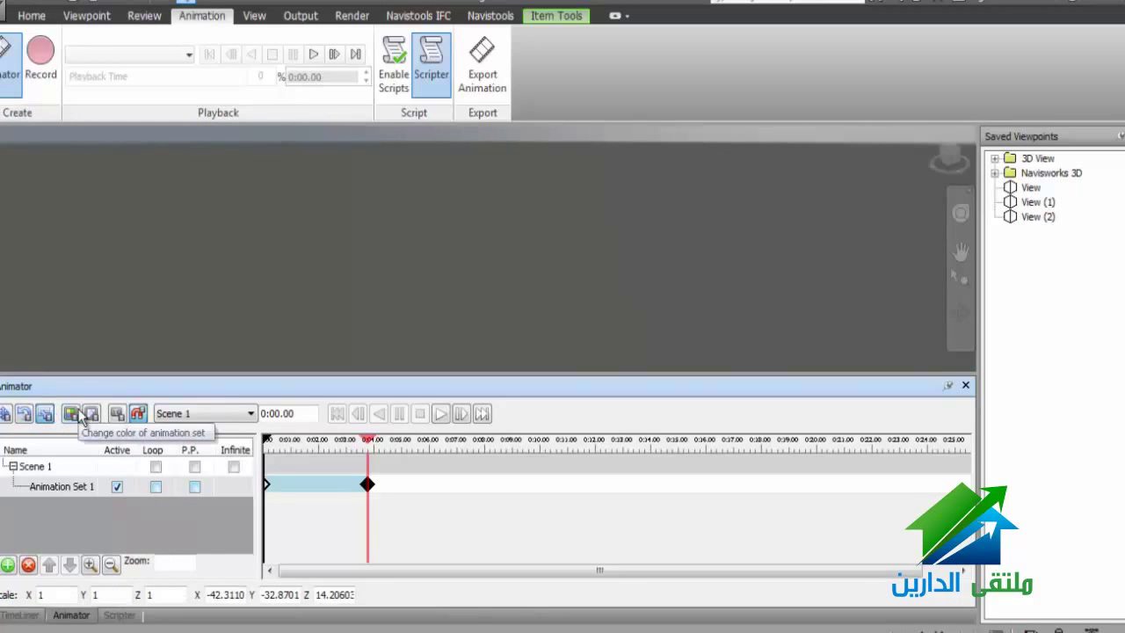
{"action": "left_click", "coordinate": [81, 415]}
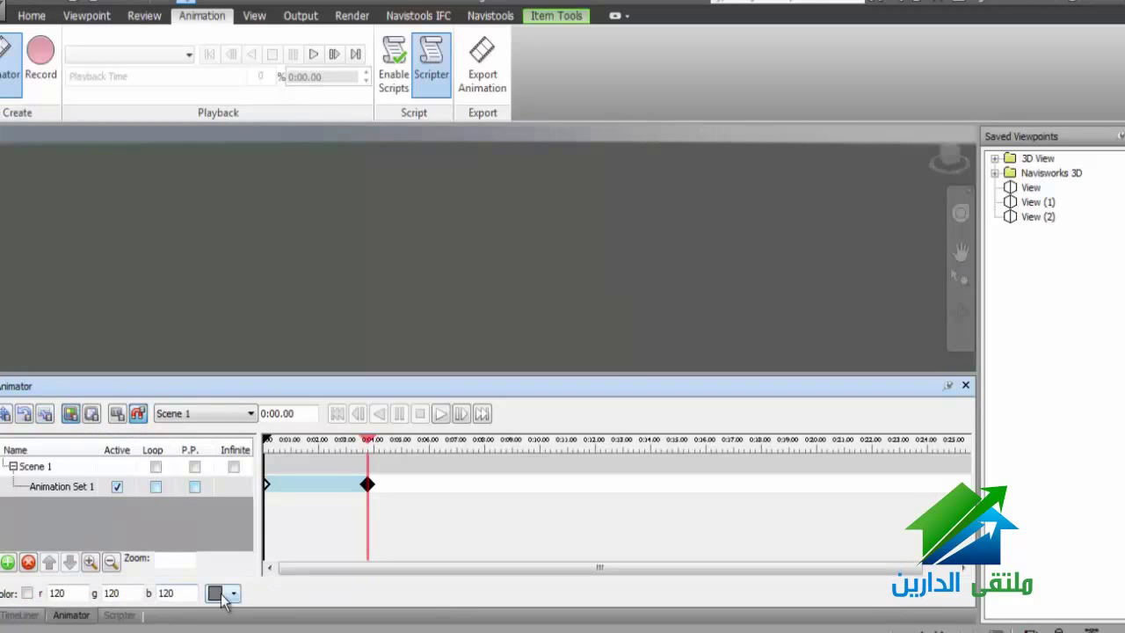
{"action": "left_click", "coordinate": [231, 595]}
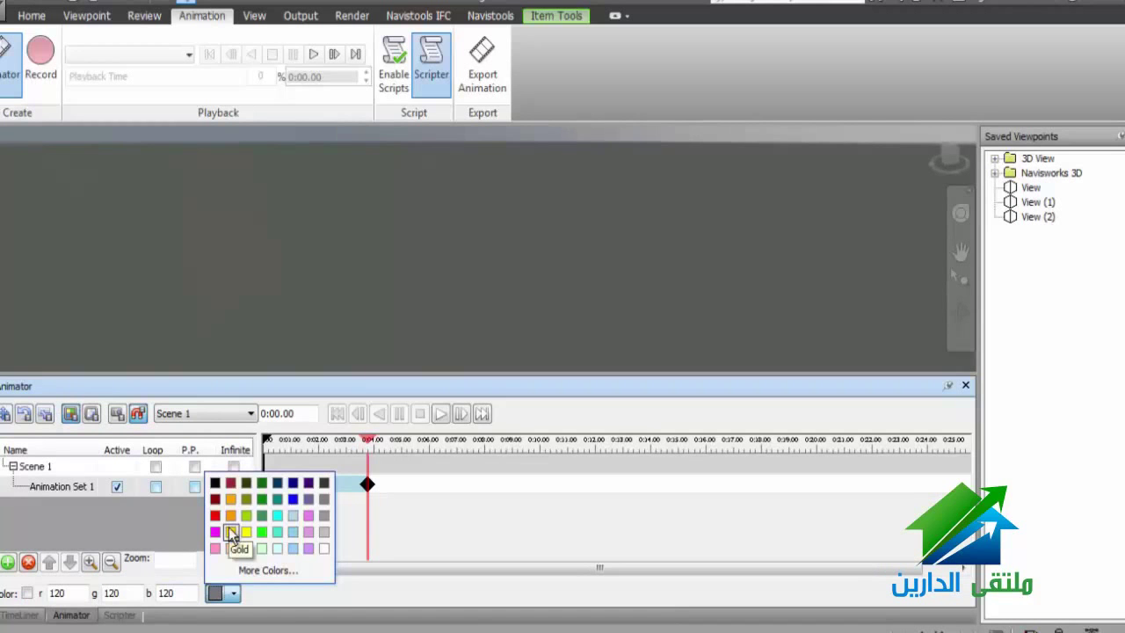
{"action": "left_click", "coordinate": [57, 594]}
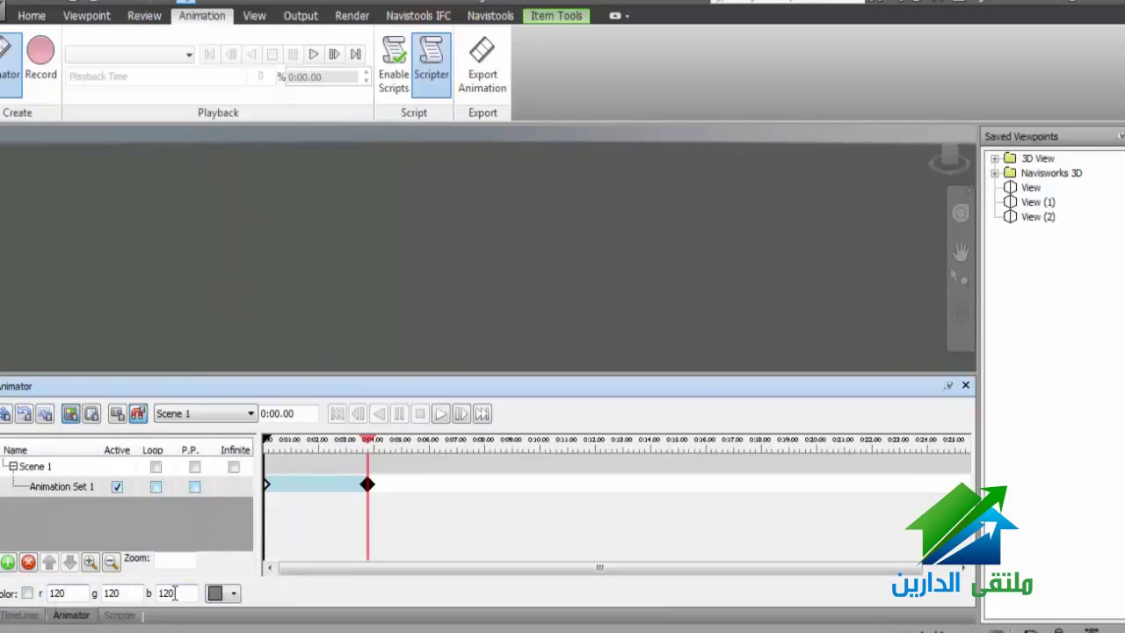
{"action": "left_click", "coordinate": [89, 418]}
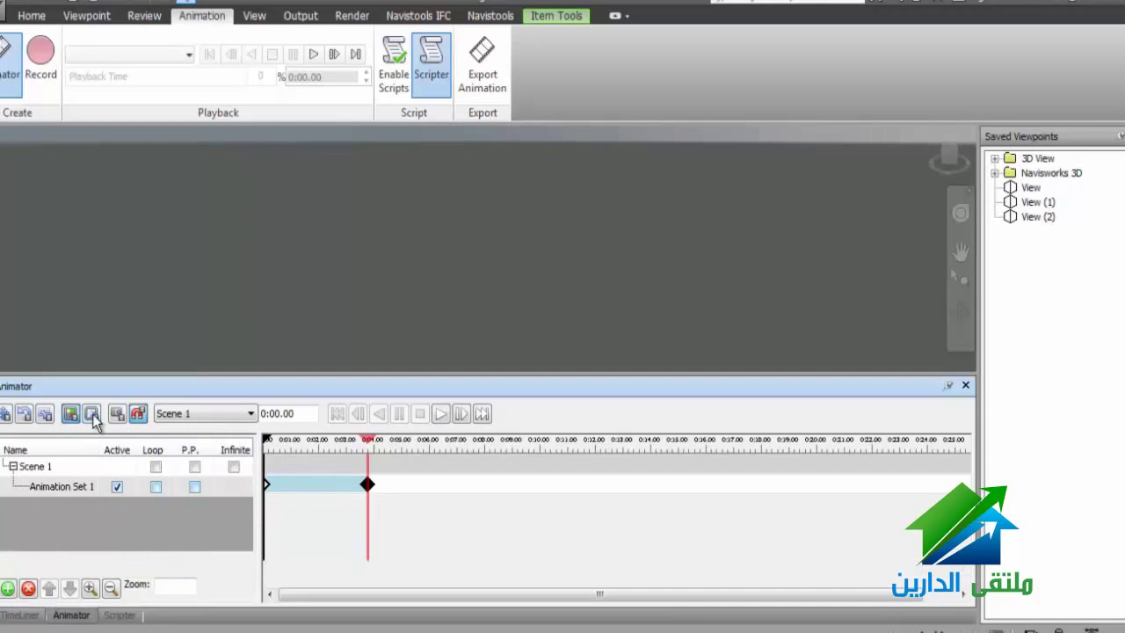